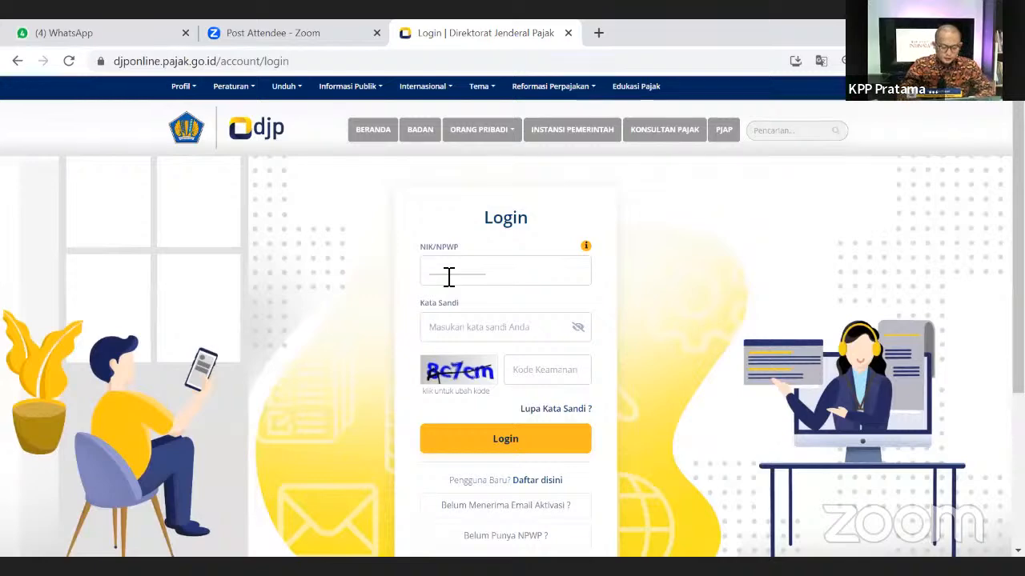
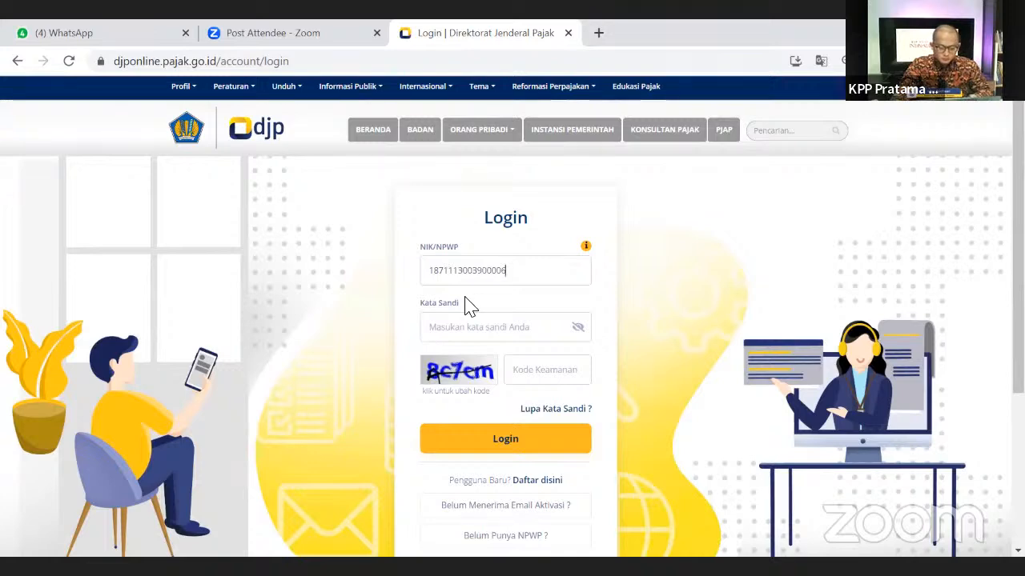
- Log in to DJP Online with the taxpayer ID, the account password and the captcha security code
key(Tab)
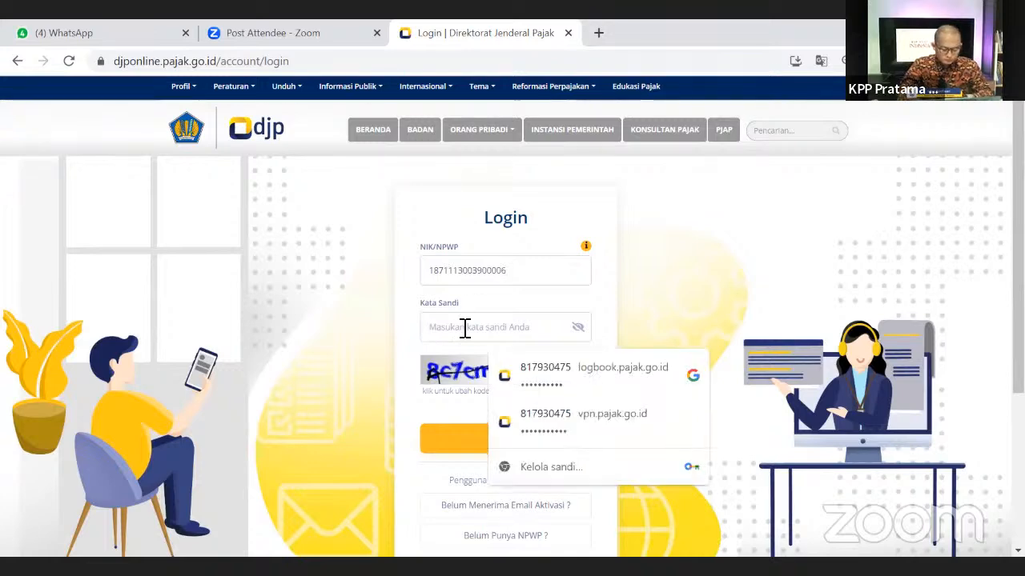
text(••)
key(BackSpace)
key(BackSpace)
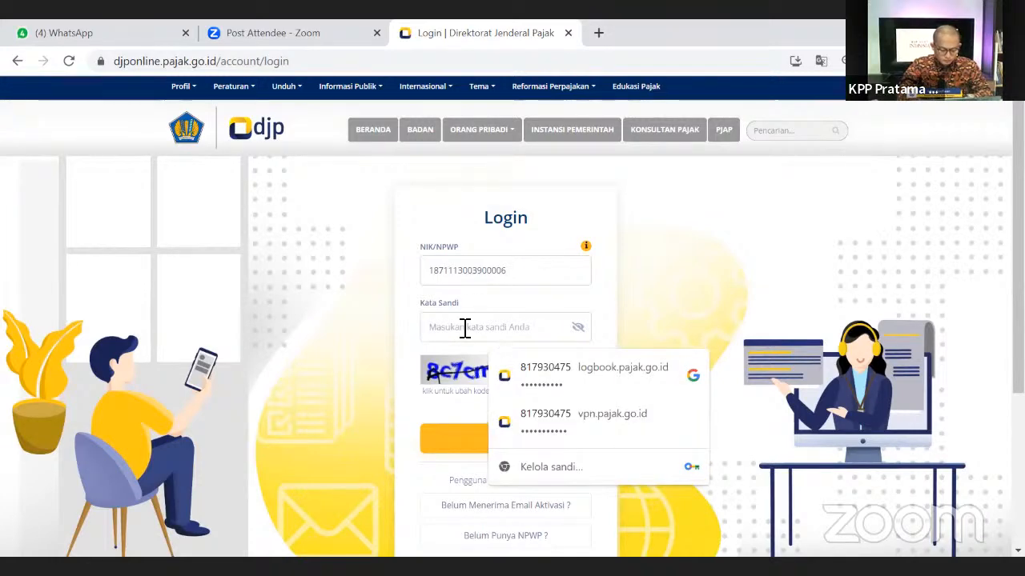
text(••••)
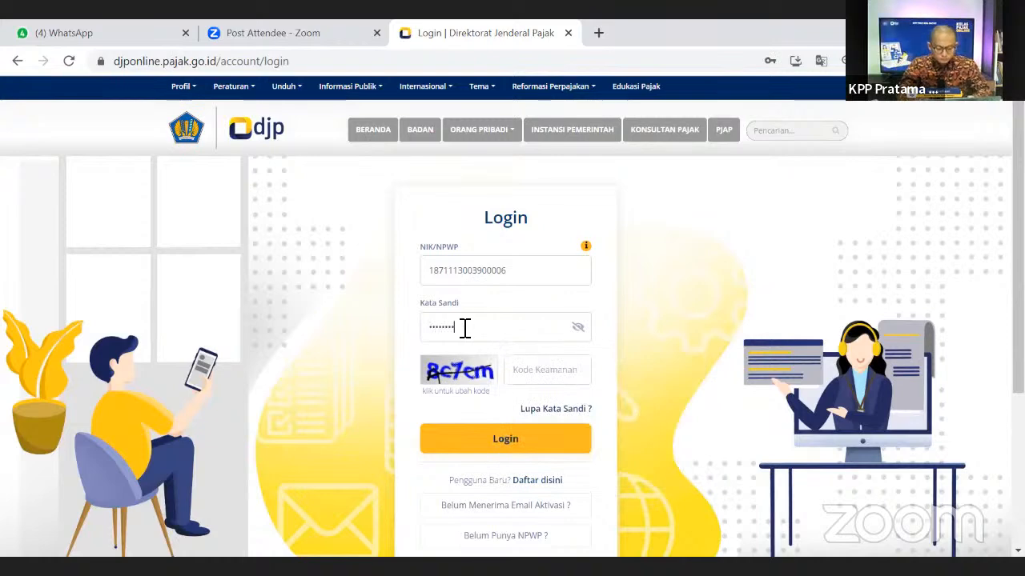
double_click(504, 272)
key(ctrl+c)
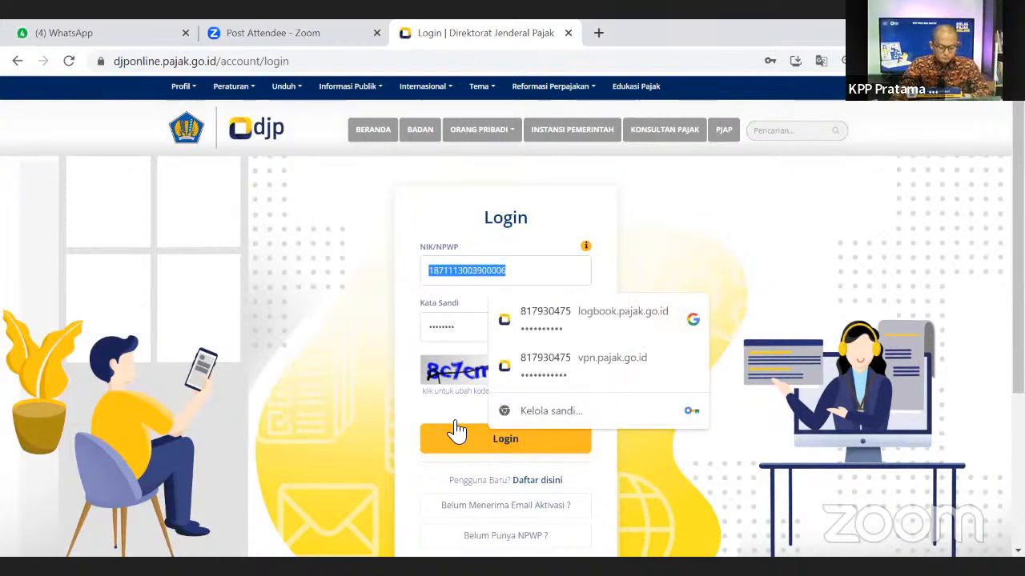
click(479, 390)
click(540, 379)
text(8c)
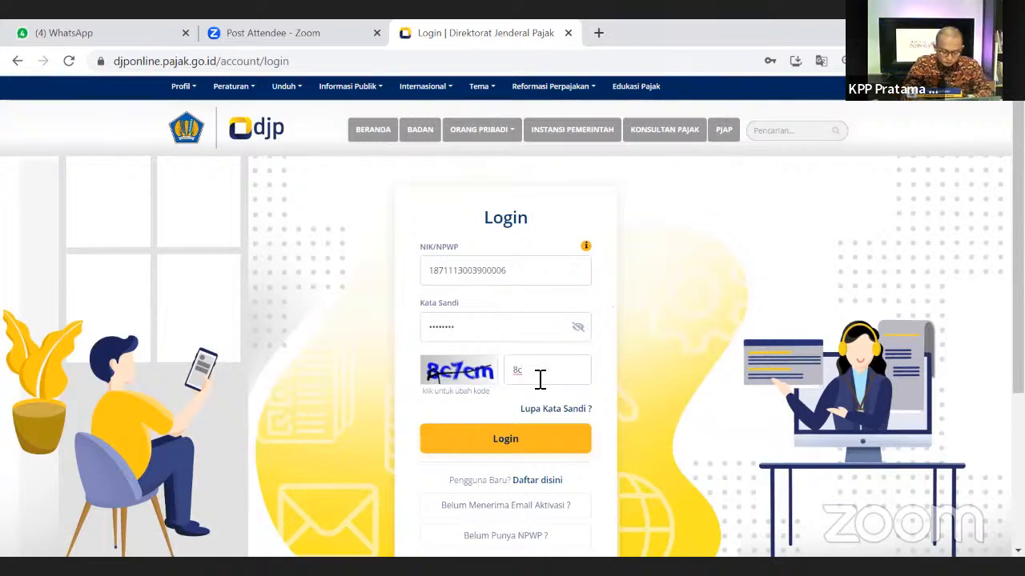
text(7cm)
click(507, 439)
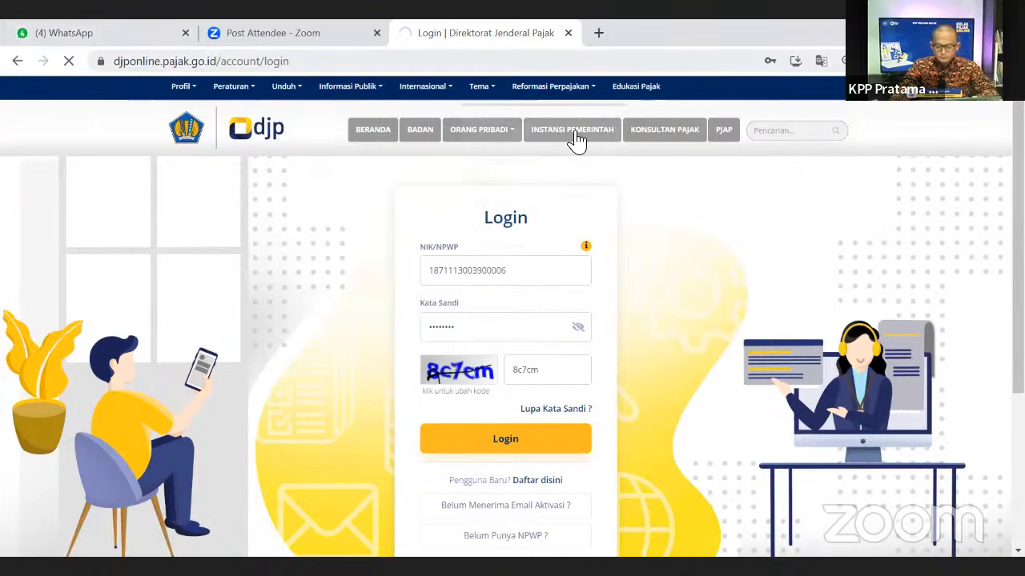
- Search Yahoo for 'test' in a new Chrome tab, then dismiss the DJP login error
click(598, 33)
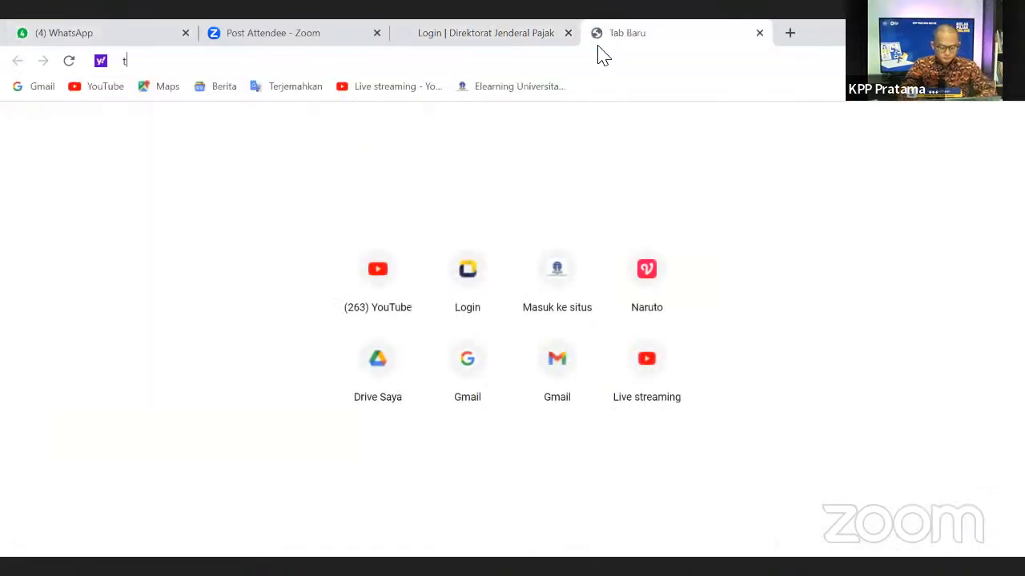
text(ta)
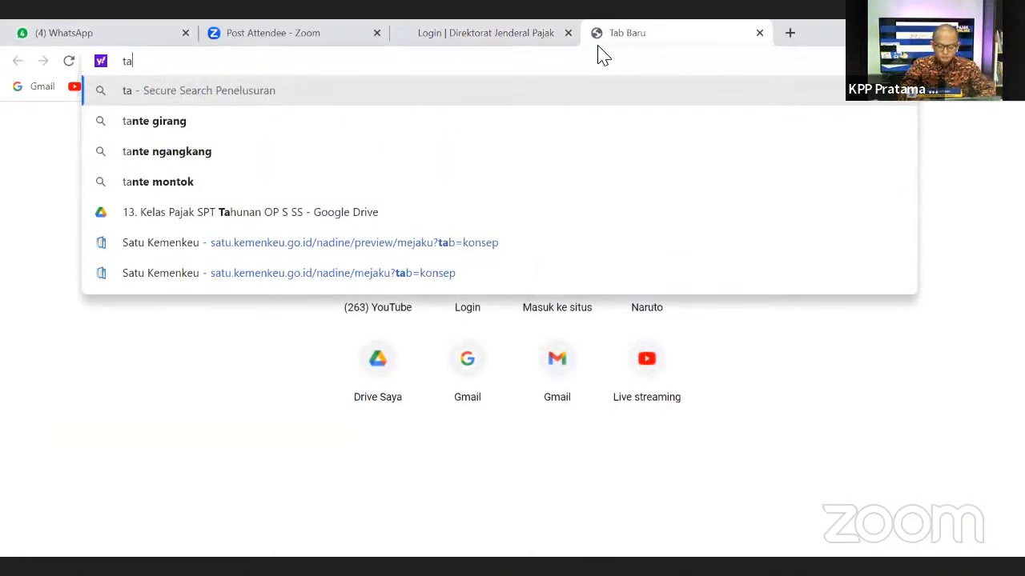
key(BackSpace)
key(BackSpace)
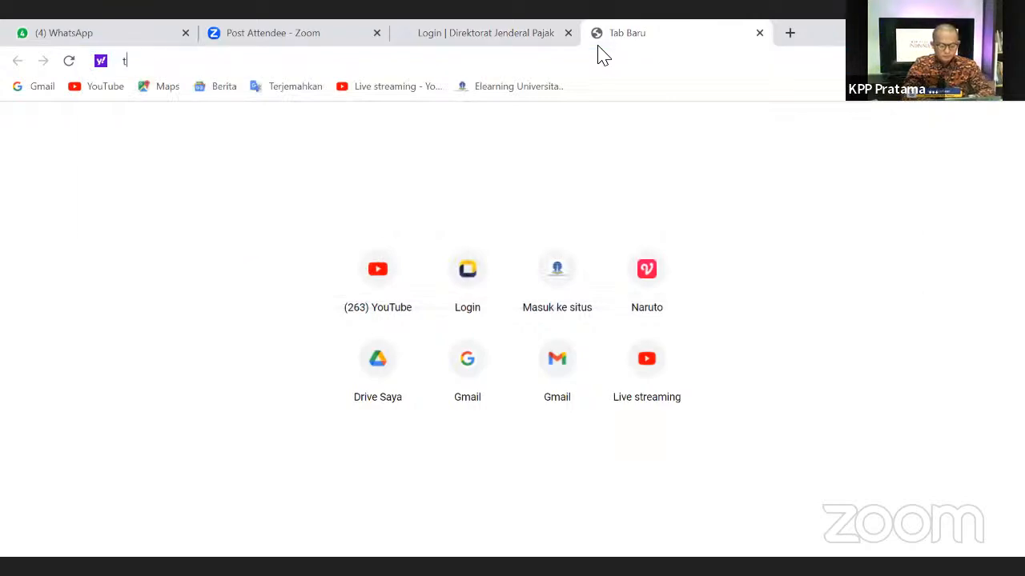
text(test)
key(Return)
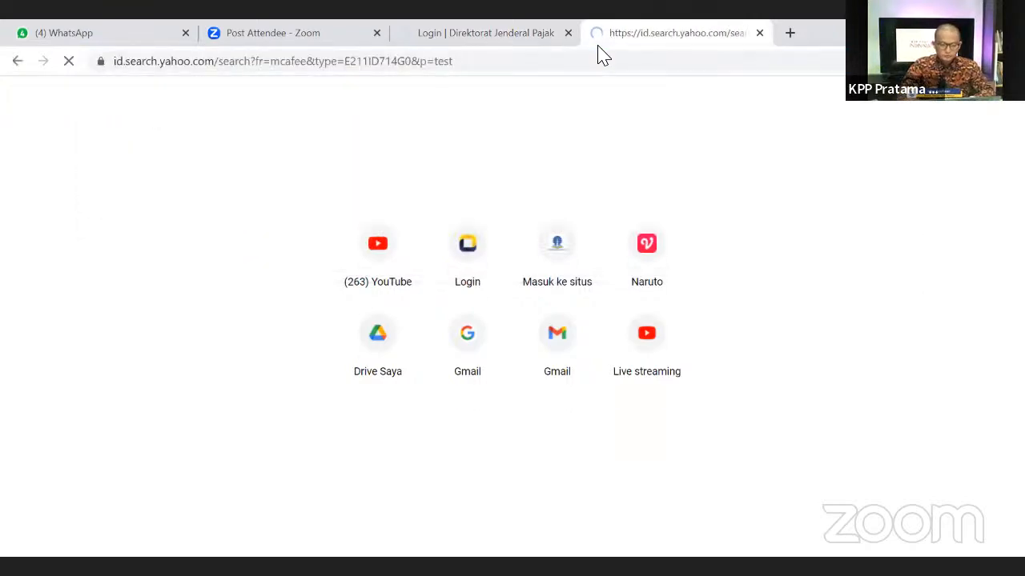
click(462, 44)
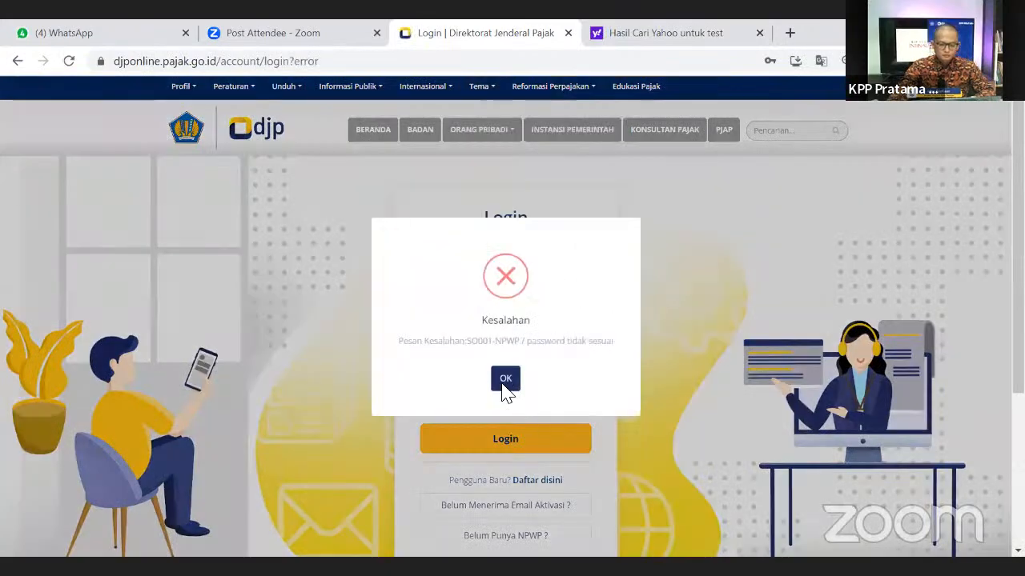
click(504, 382)
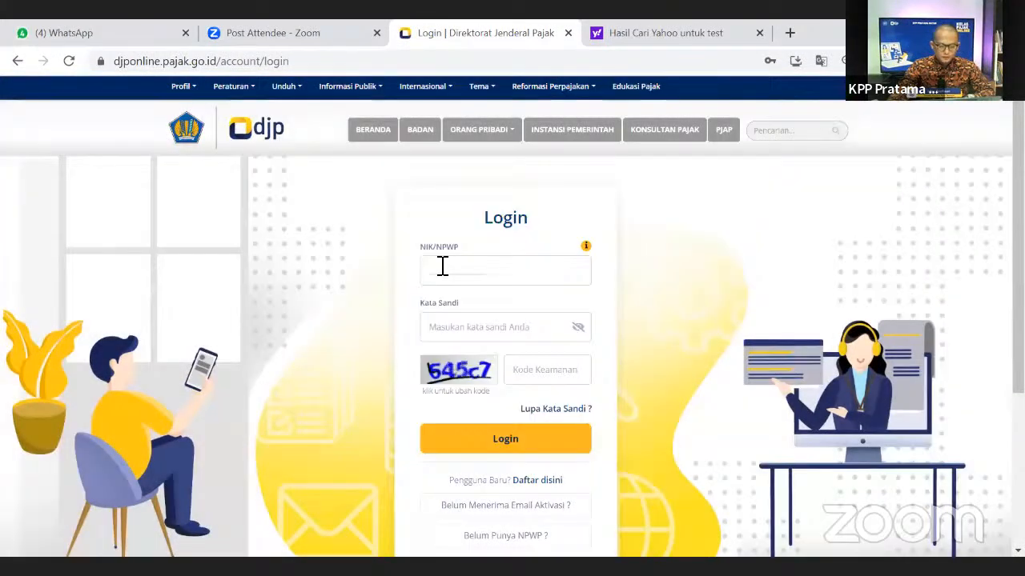
- Paste the saved taxpayer ID, enter the password and new security code, and log in again
click(443, 269)
key(ctrl+v)
click(450, 327)
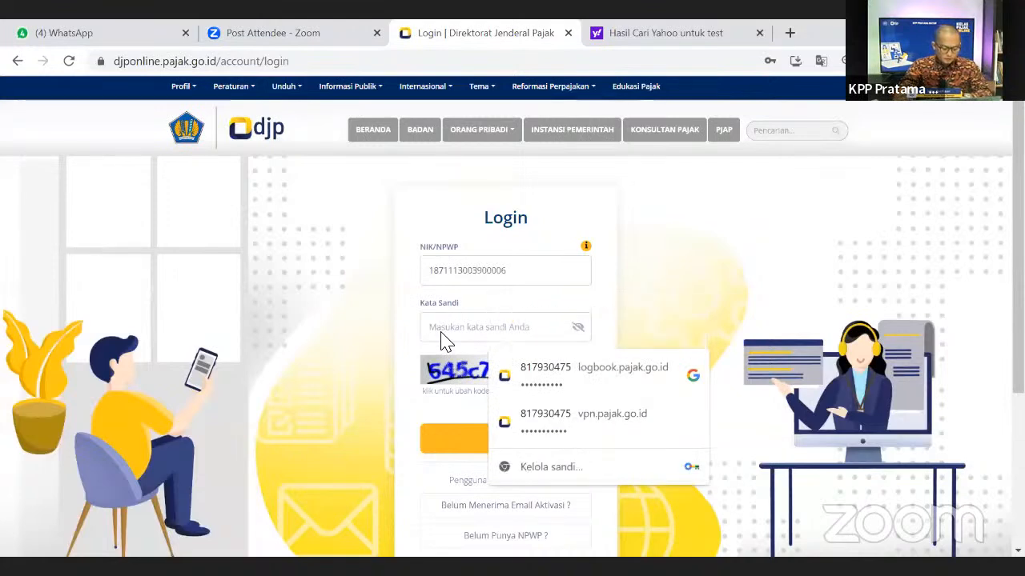
text(••••••••)
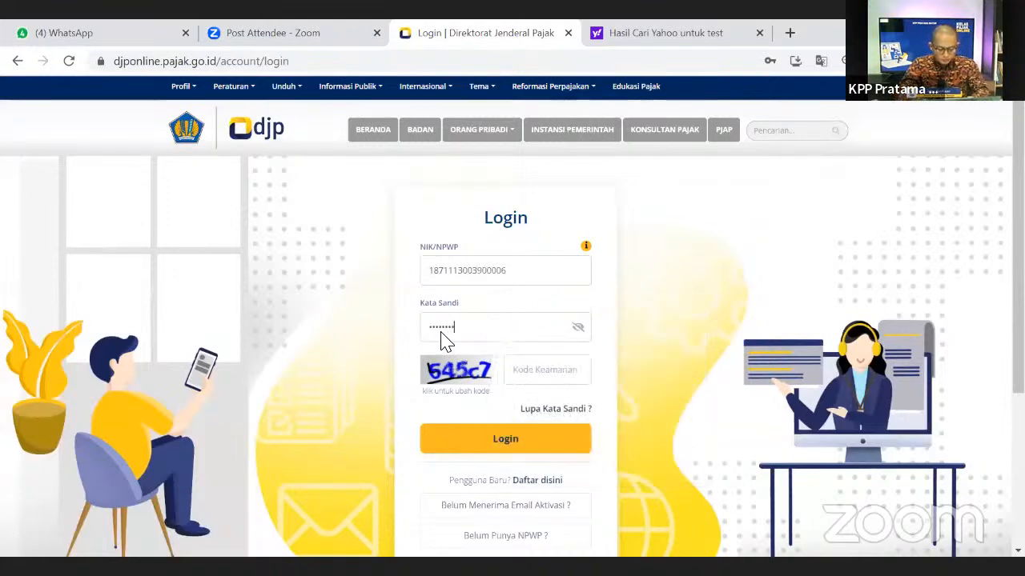
click(539, 378)
text(6)
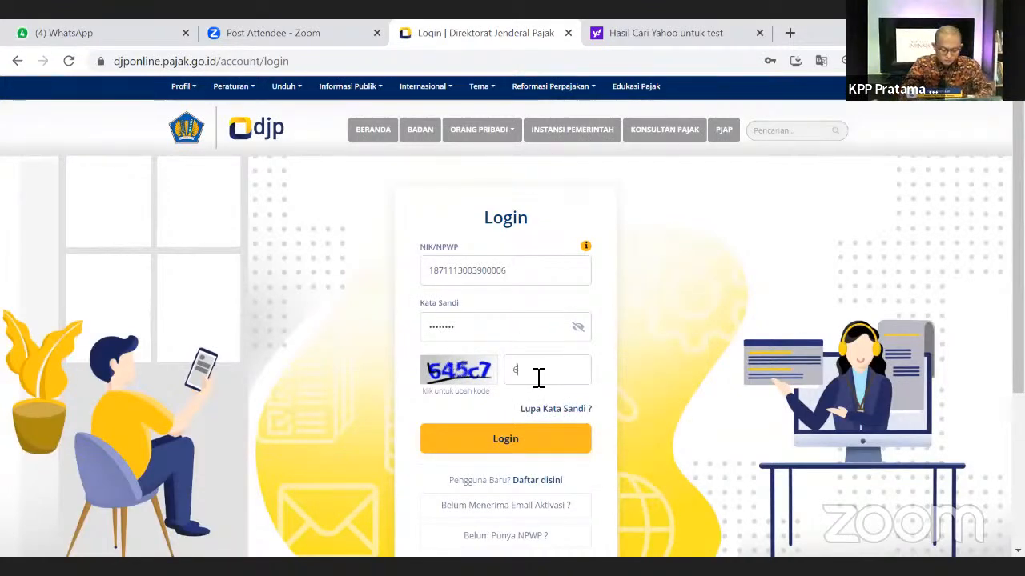
text(45c7)
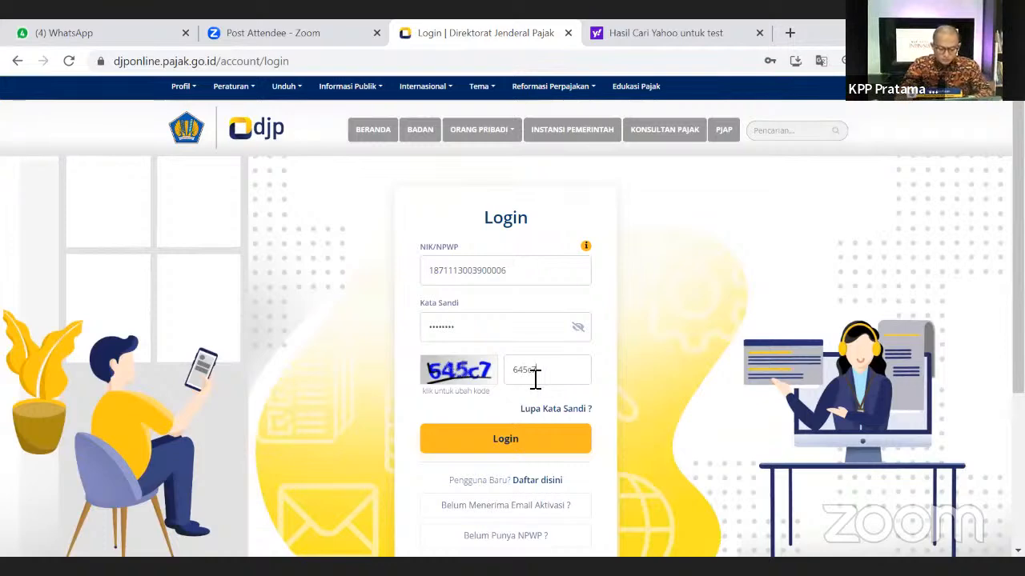
click(526, 445)
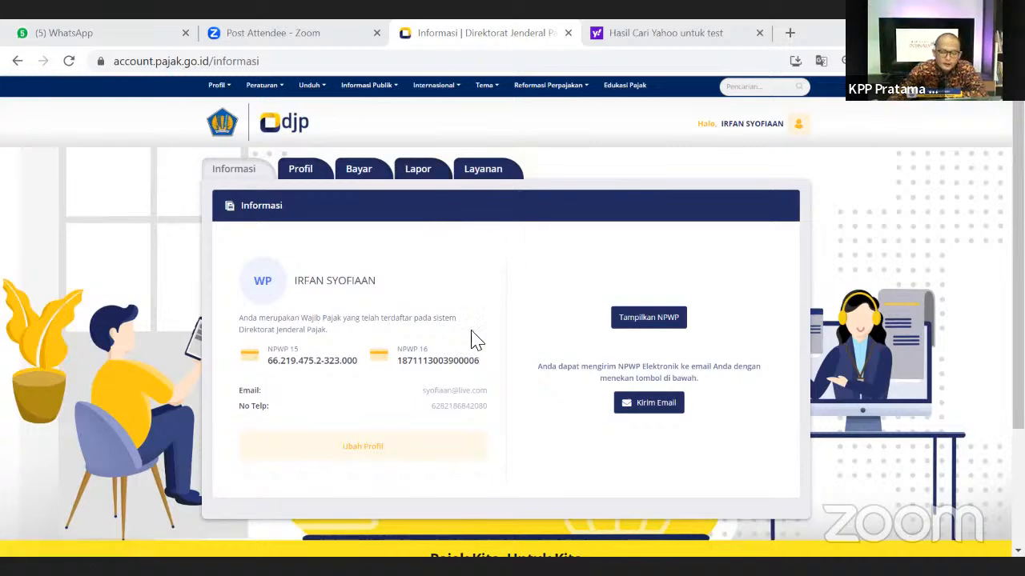
- Open Lapor > e-Form PDF and view the Arsip SPT of filed 1770S returns
click(419, 171)
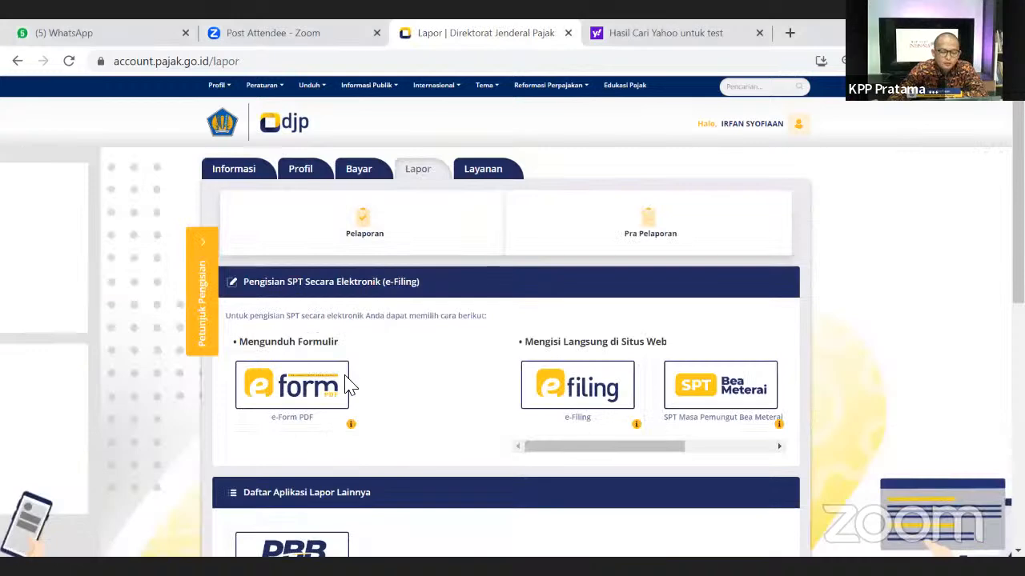
click(308, 415)
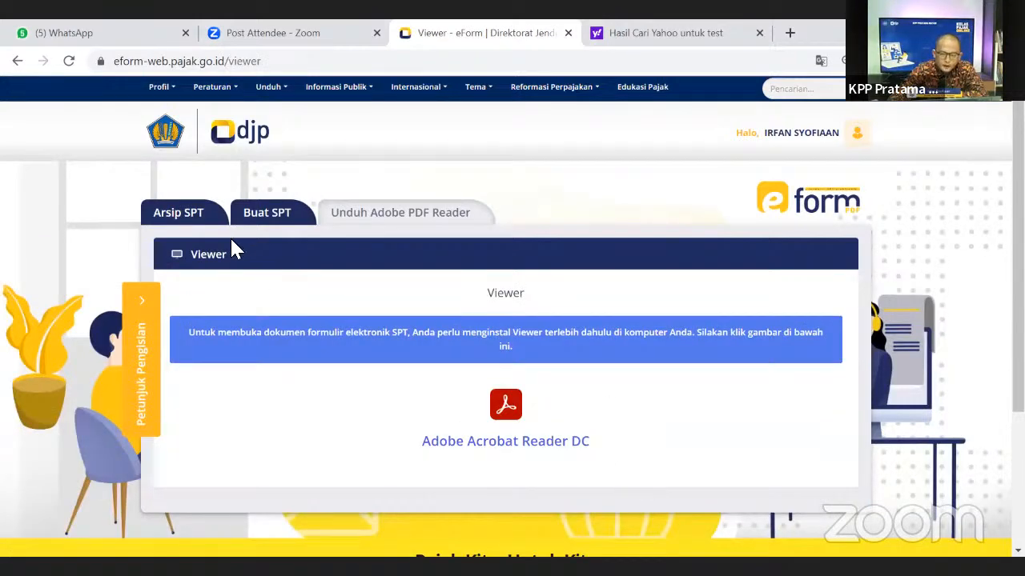
click(180, 221)
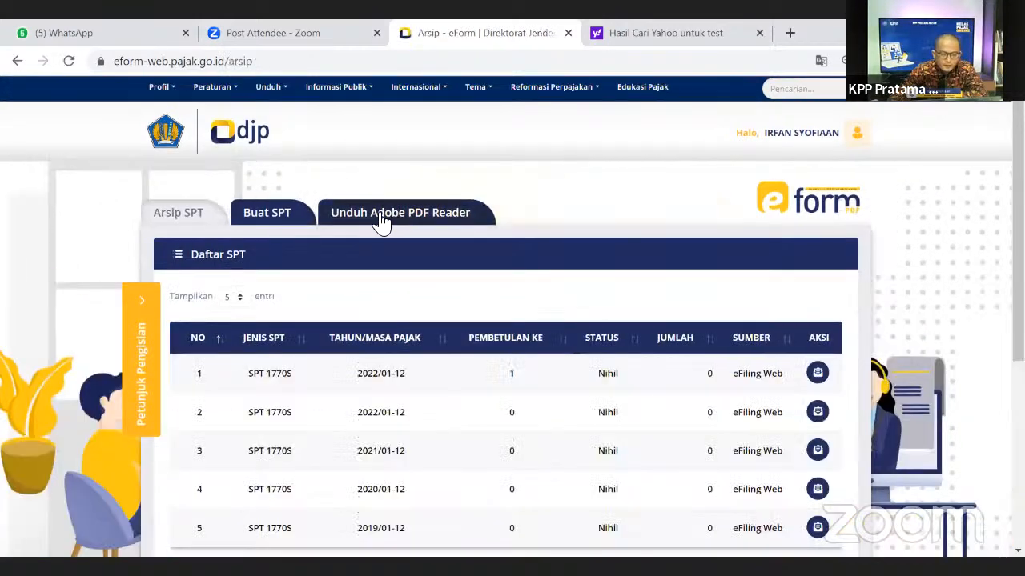
- Browse the Adobe PDF Reader download and Buat SPT pages, return to the archive, then go to File Explorer
click(398, 222)
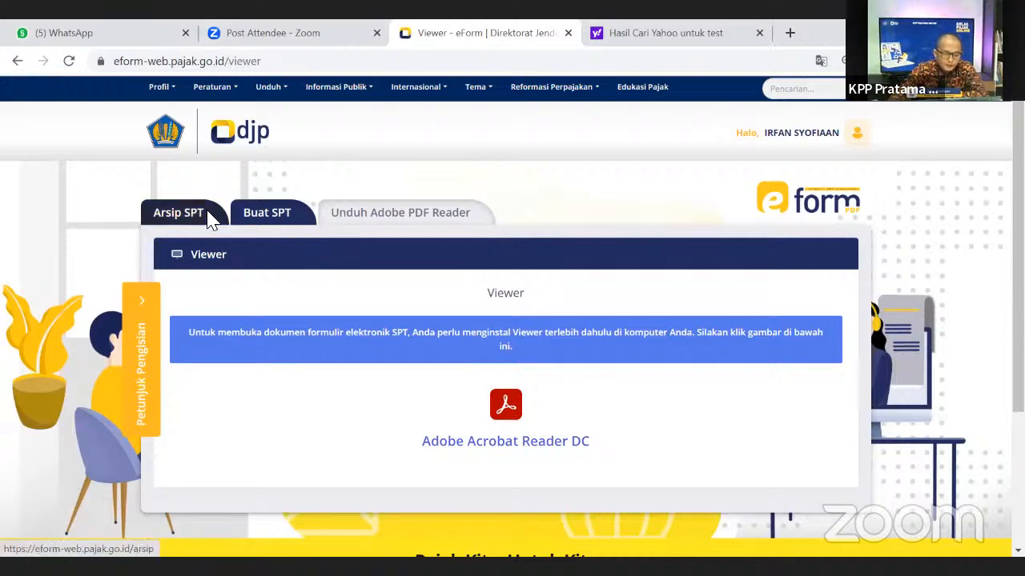
click(274, 213)
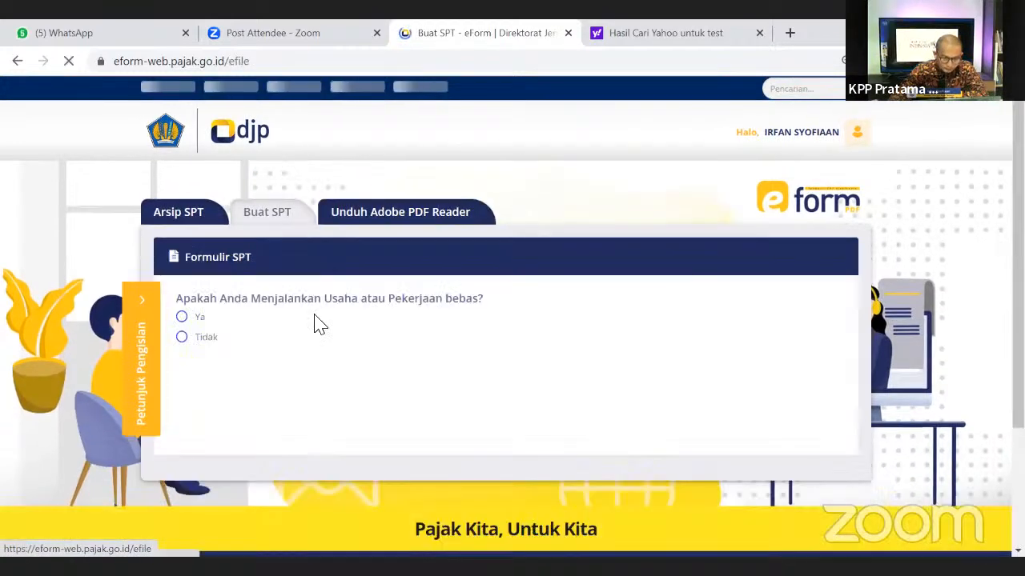
click(206, 229)
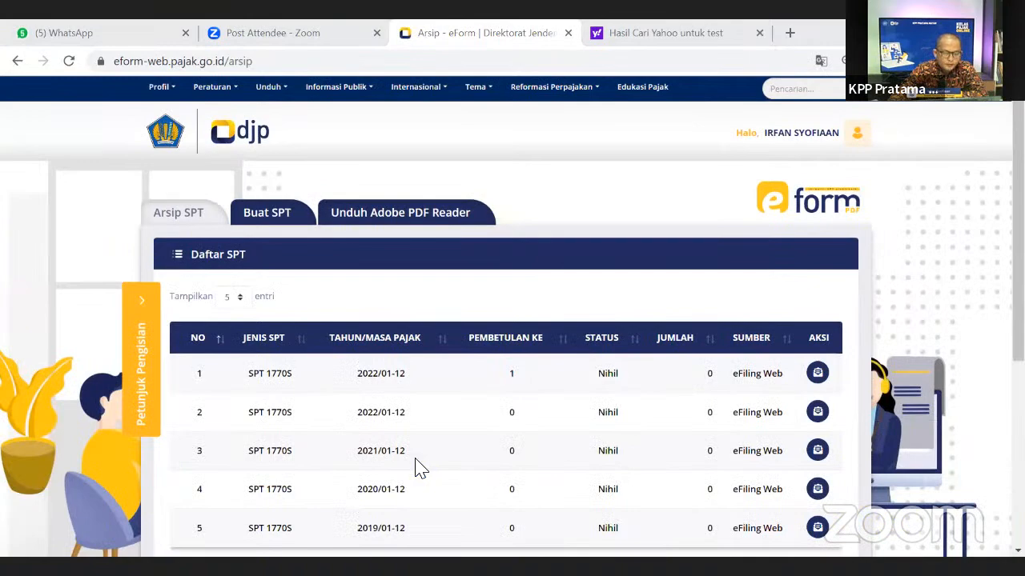
key(alt+Tab)
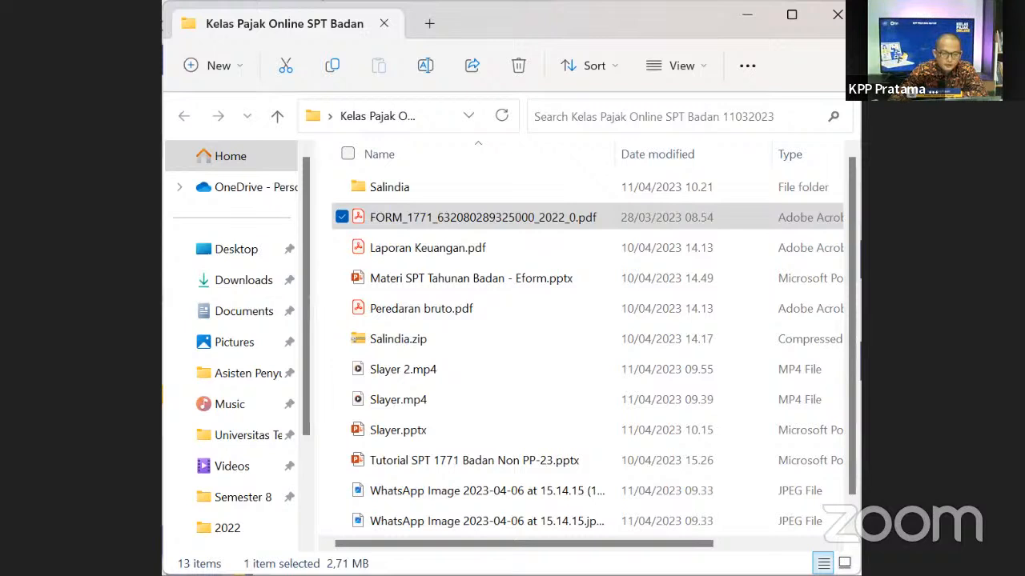
- Open the FORM_1771 PDF with Adobe Acrobat Reader from File Explorer's Open with menu
drag(614, 152, 695, 166)
click(328, 324)
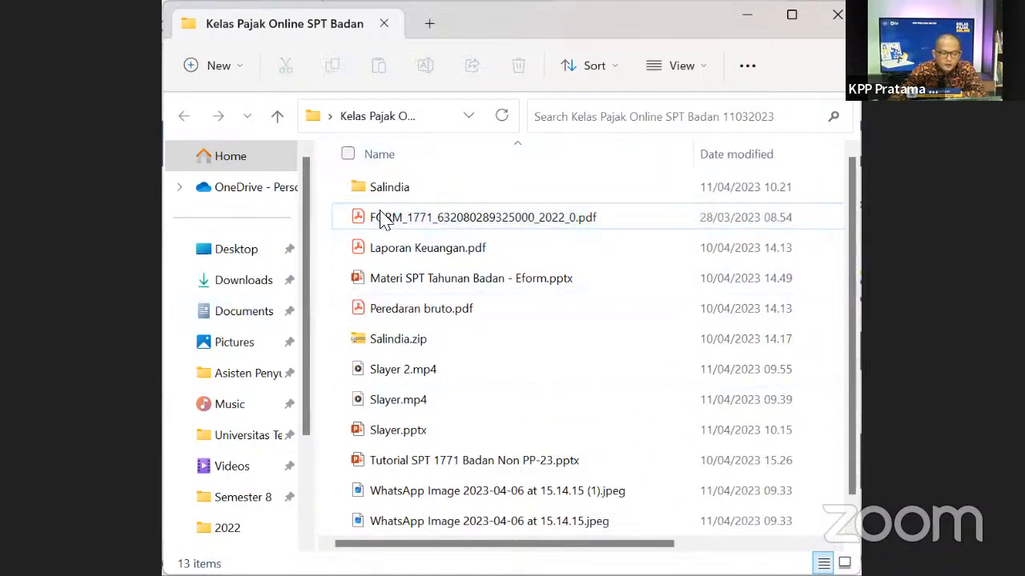
click(382, 220)
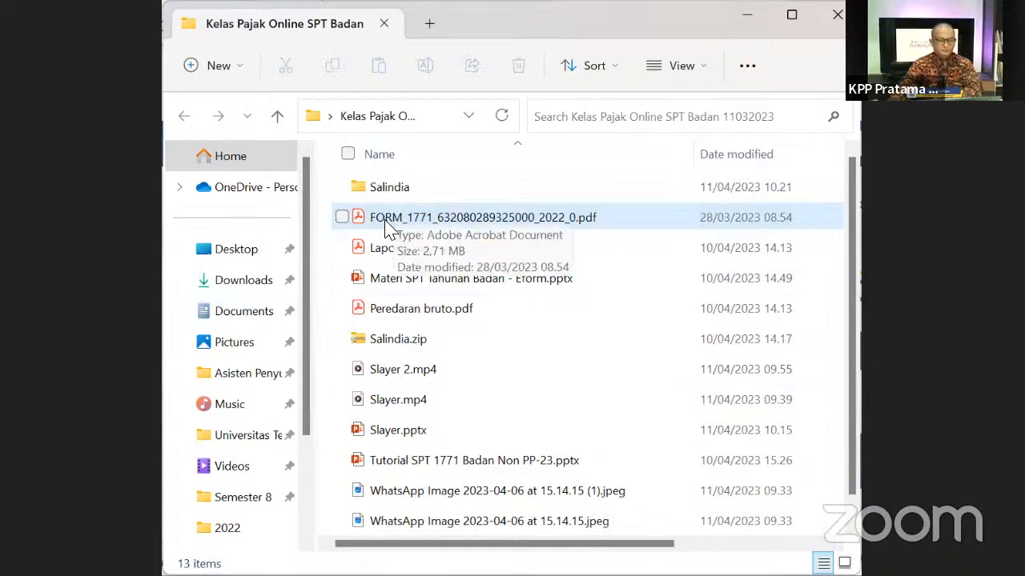
right_click(389, 229)
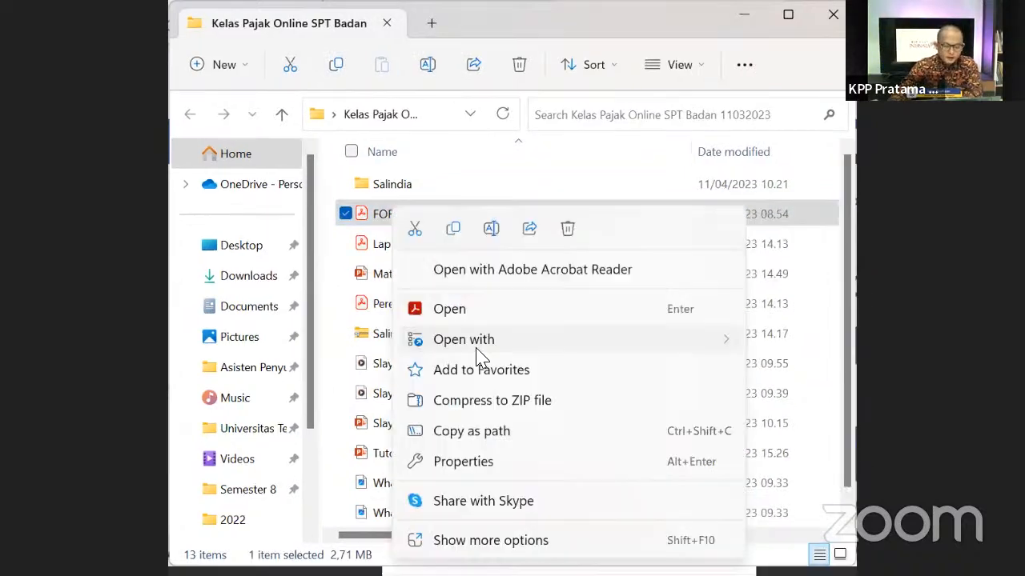
mouse_move(464, 340)
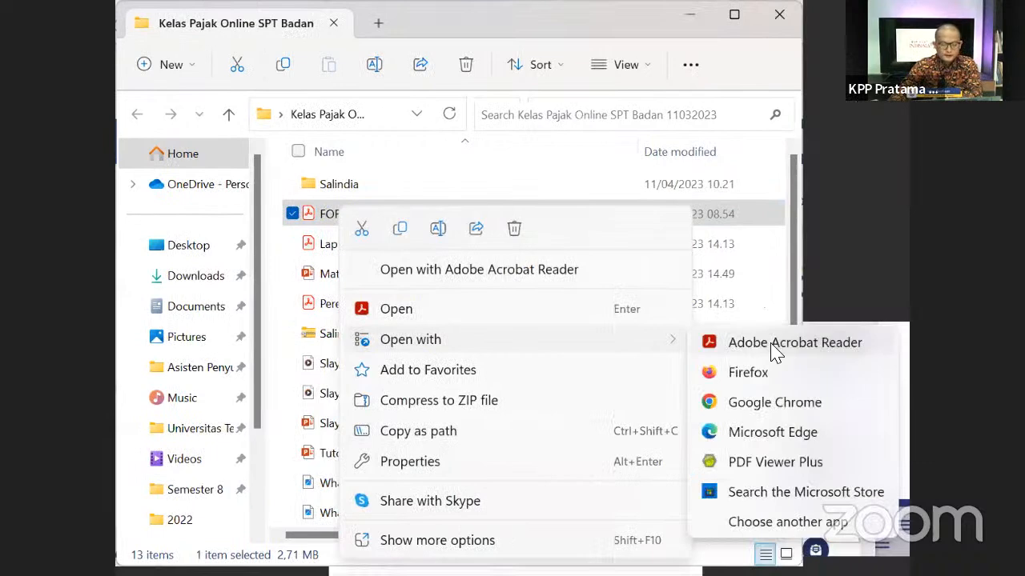
click(775, 343)
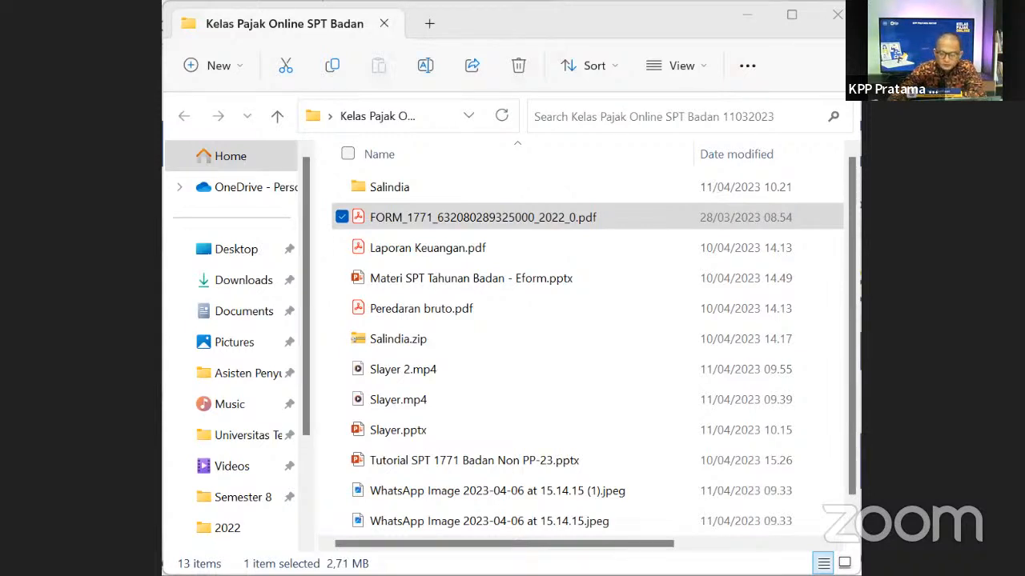
key(alt+Tab)
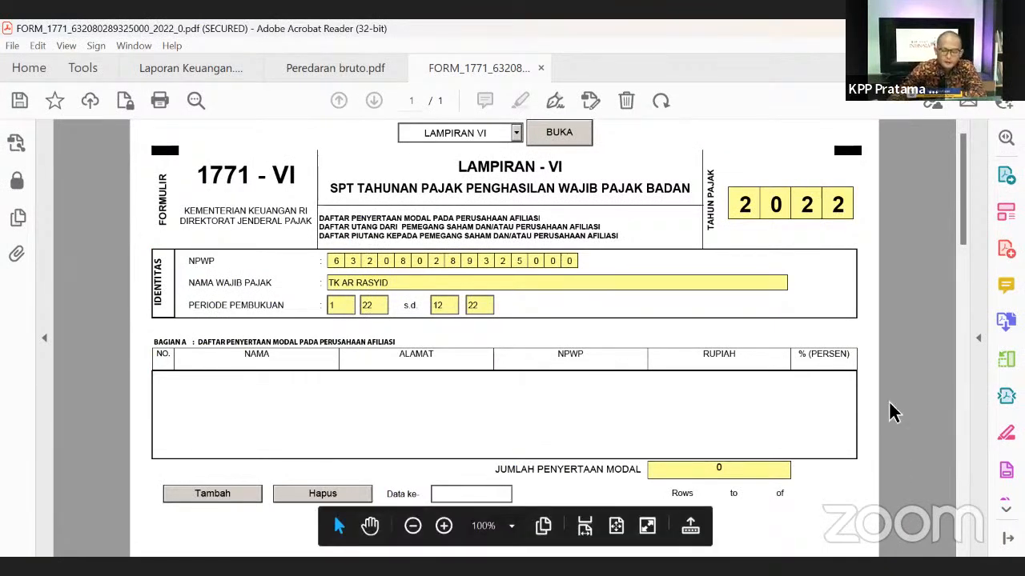
drag(967, 230, 943, 204)
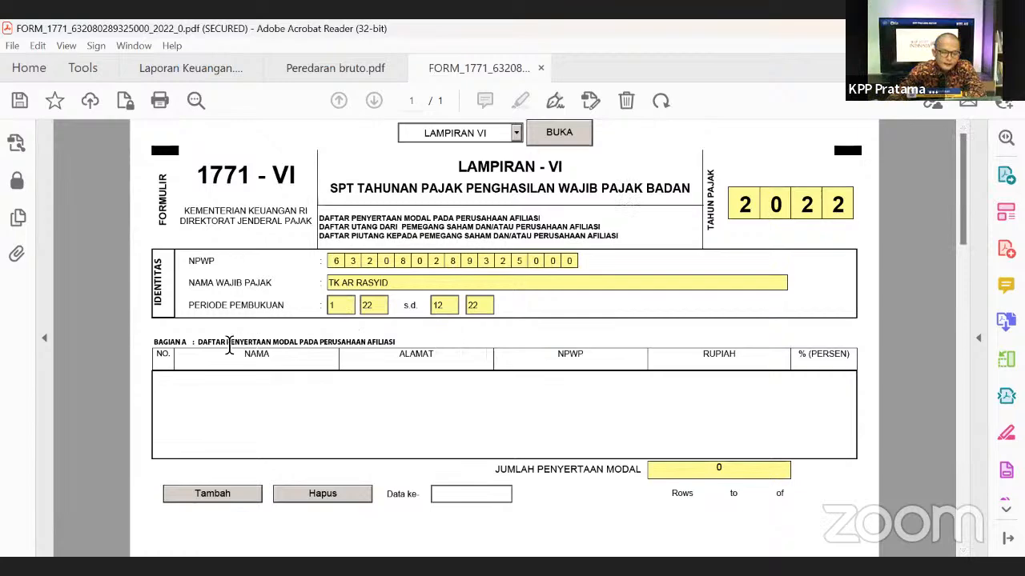
drag(200, 342, 345, 343)
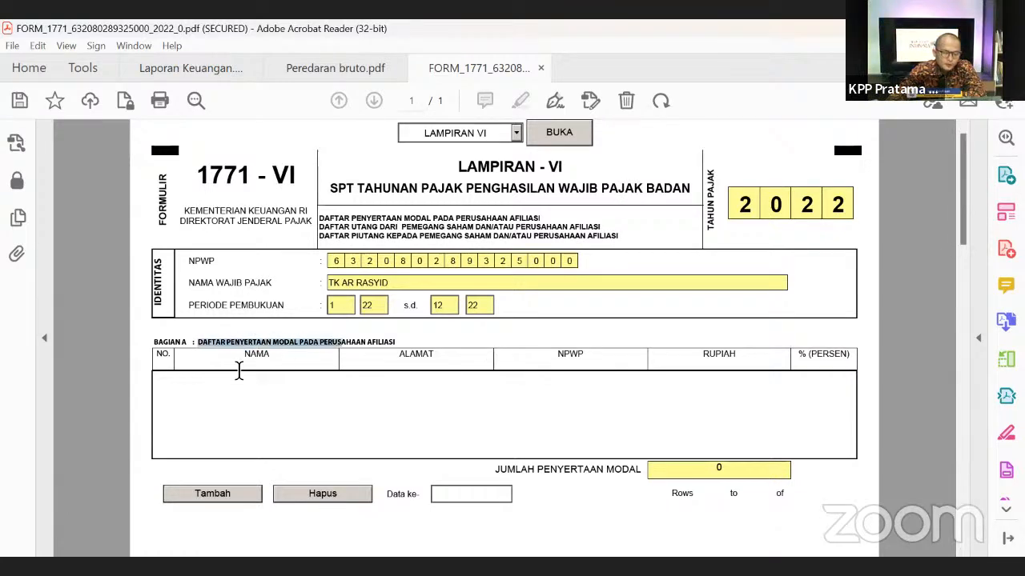
drag(159, 345, 221, 338)
scroll(207, 391, down, 3)
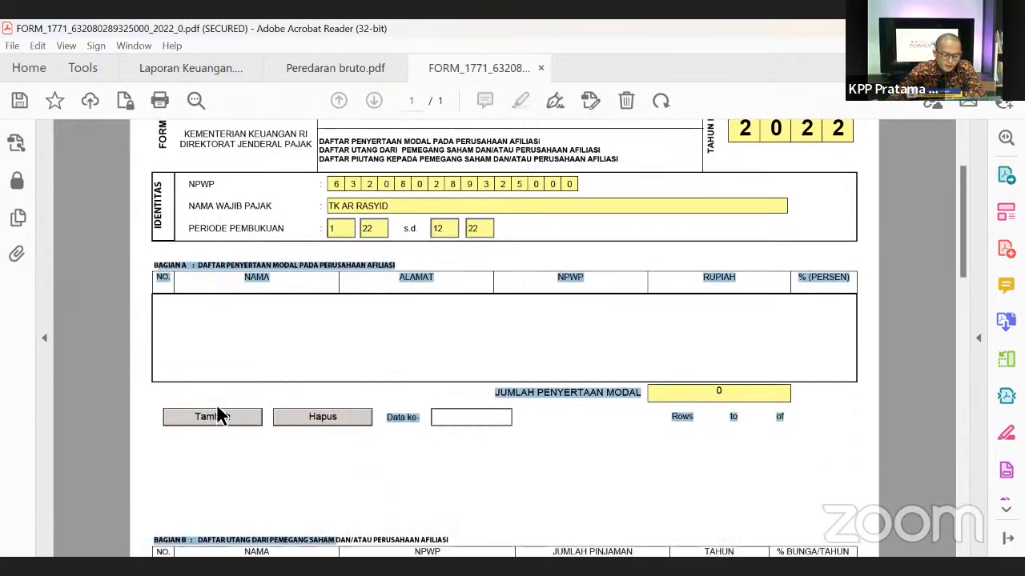
scroll(220, 412, down, 2)
click(286, 472)
drag(272, 482, 411, 467)
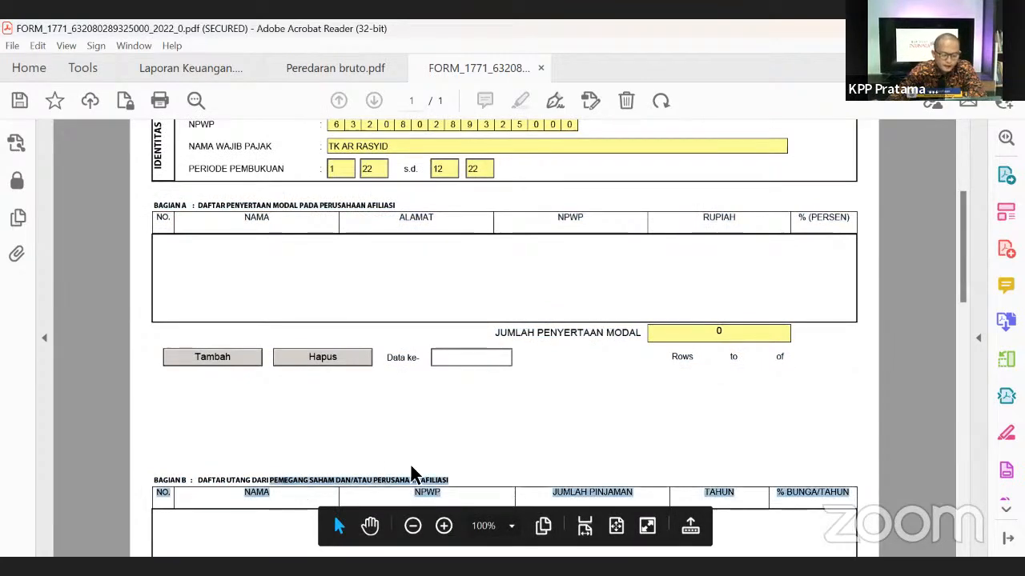
click(411, 469)
scroll(613, 393, up, 2)
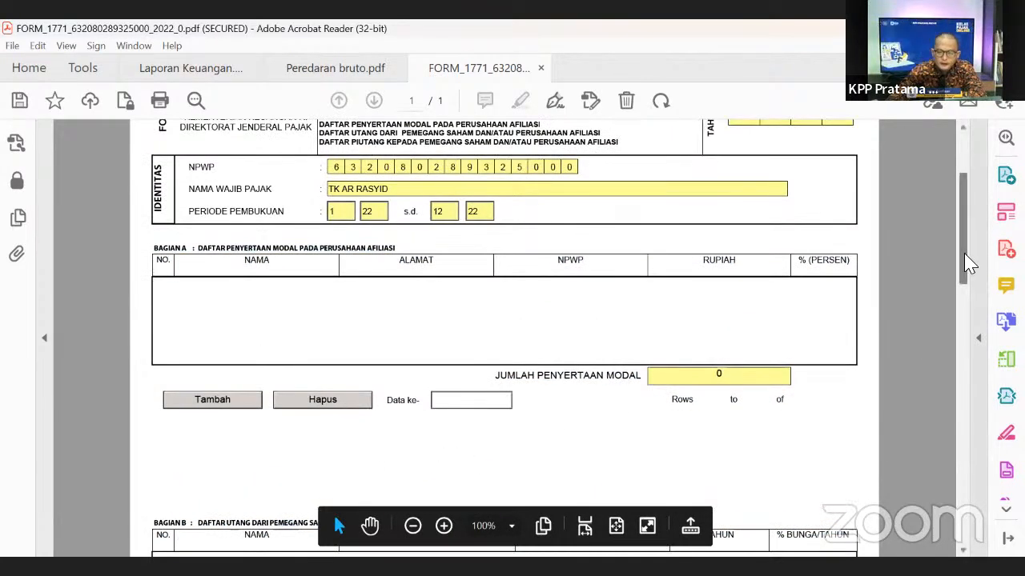
scroll(542, 345, up, 2)
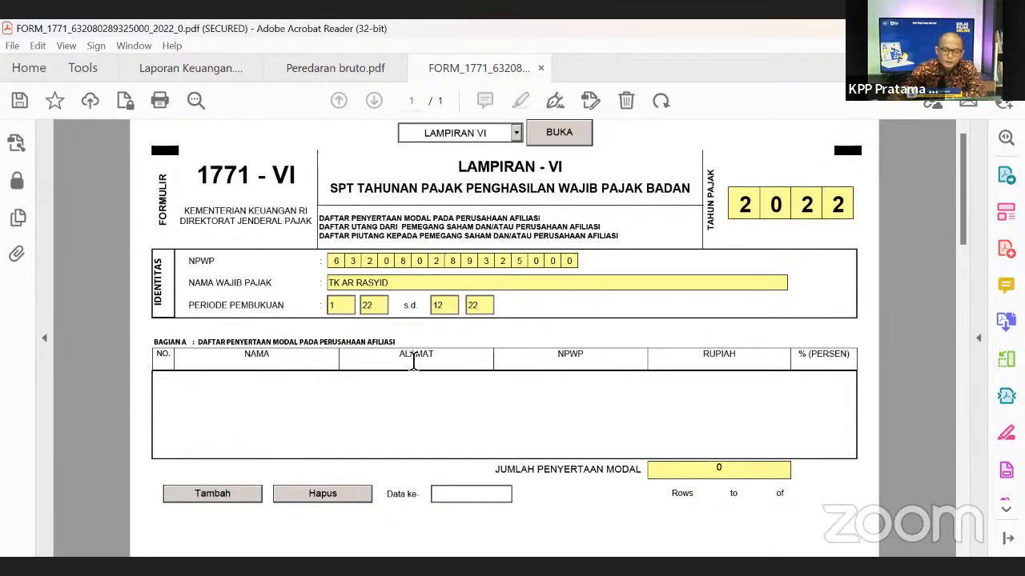
scroll(449, 381, down, 3)
scroll(484, 379, up, 3)
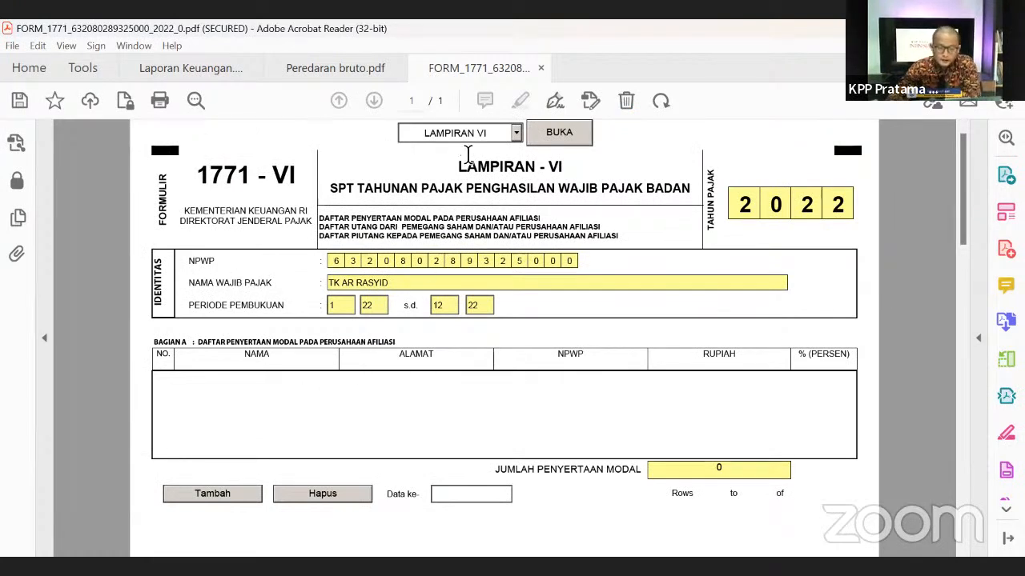
- Load LAMPIRAN V from the attachment dropdown with BUKA and scroll to the Bagian A shareholder table
click(517, 134)
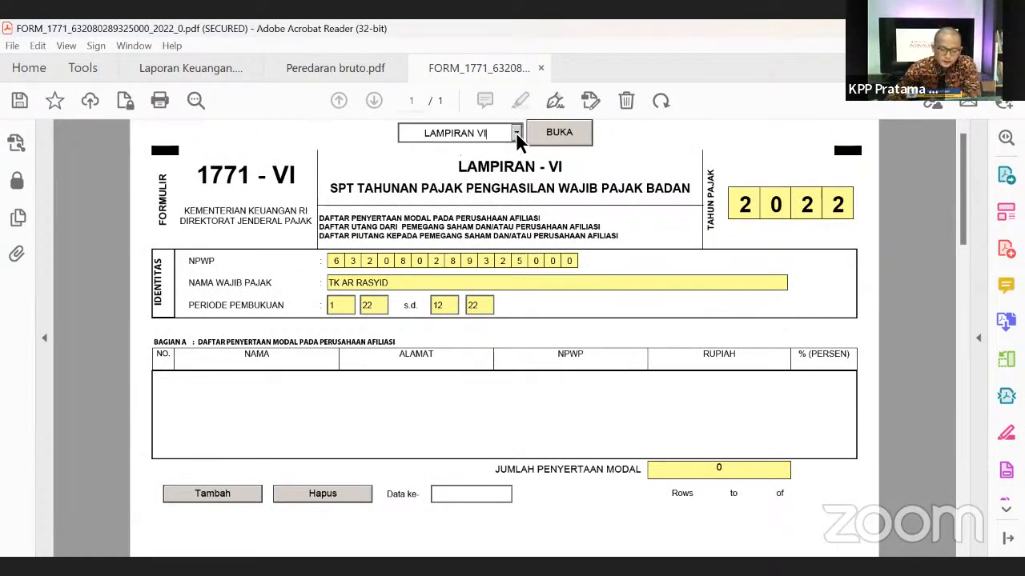
click(461, 224)
click(559, 136)
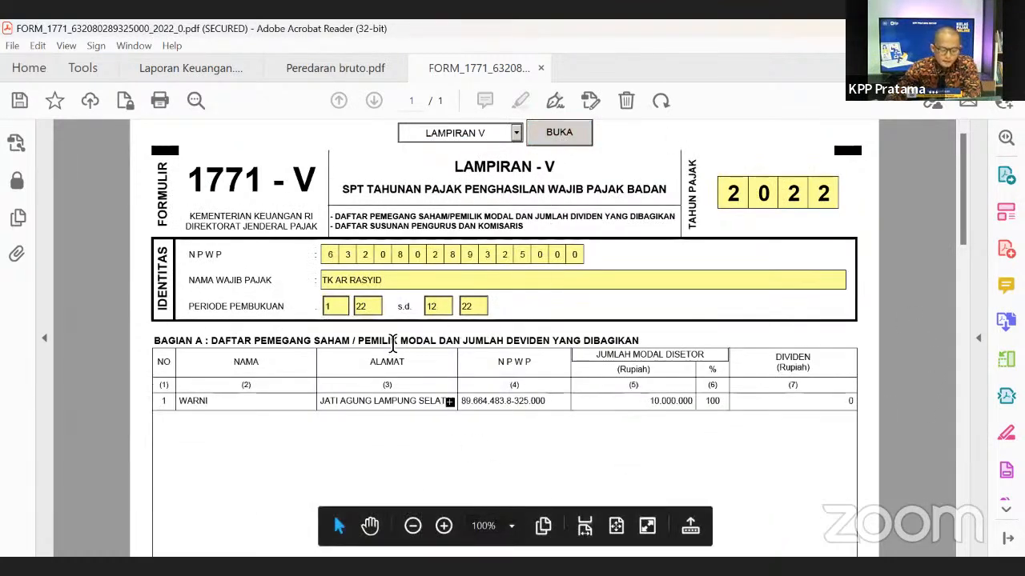
scroll(652, 370, down, 2)
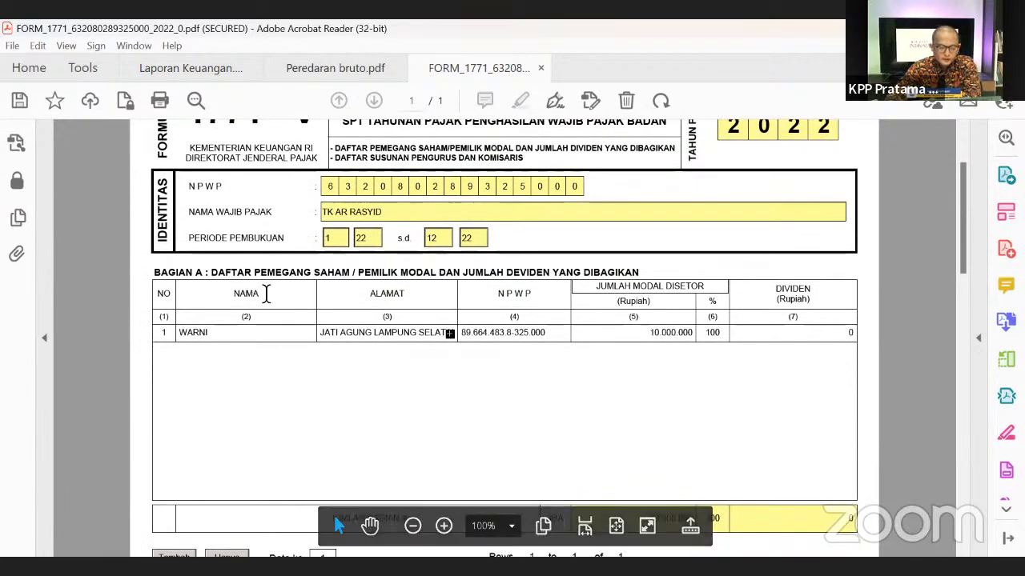
scroll(953, 362, down, 3)
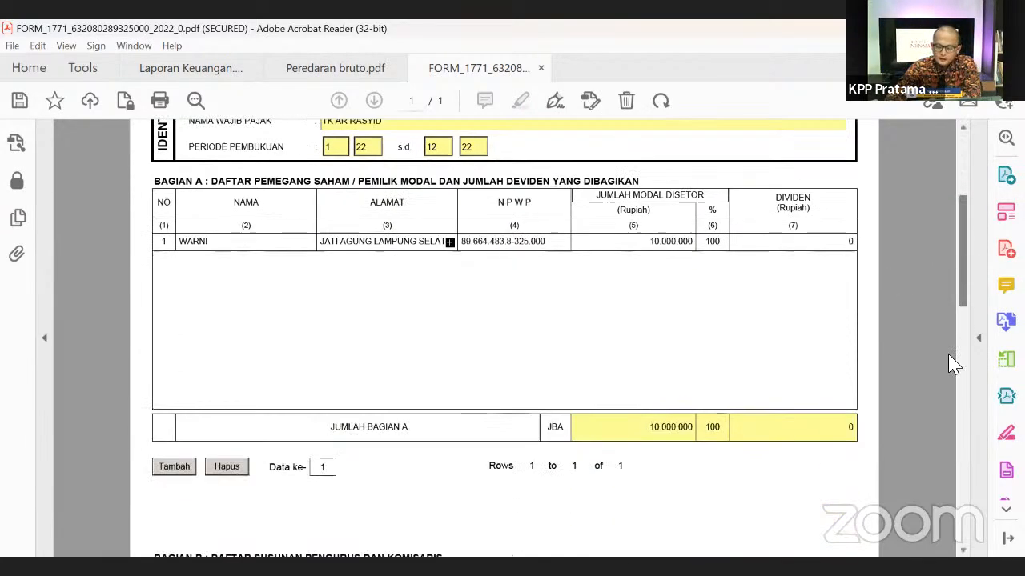
scroll(953, 362, down, 10)
scroll(900, 453, up, 9)
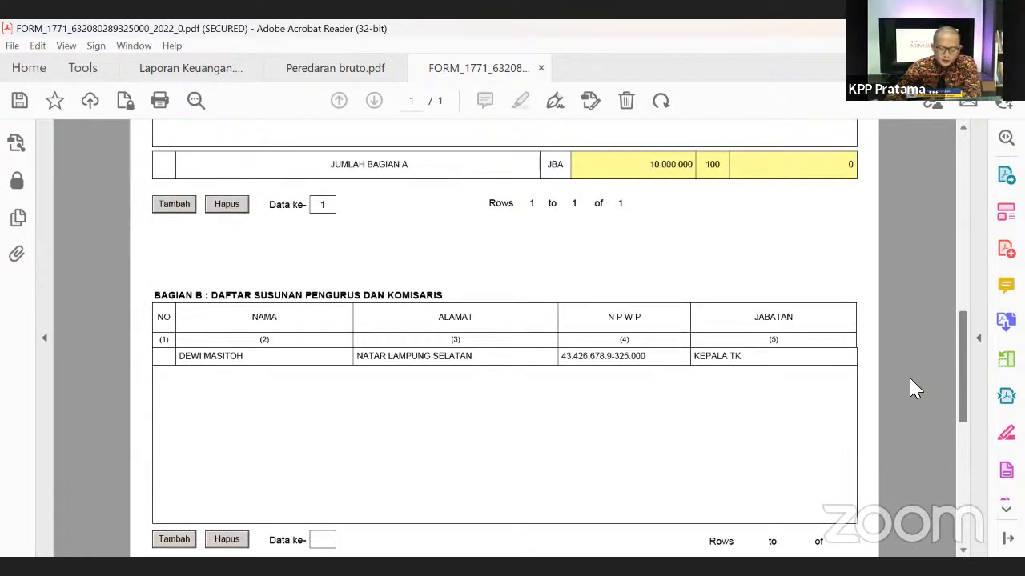
scroll(909, 378, down, 3)
scroll(942, 496, up, 3)
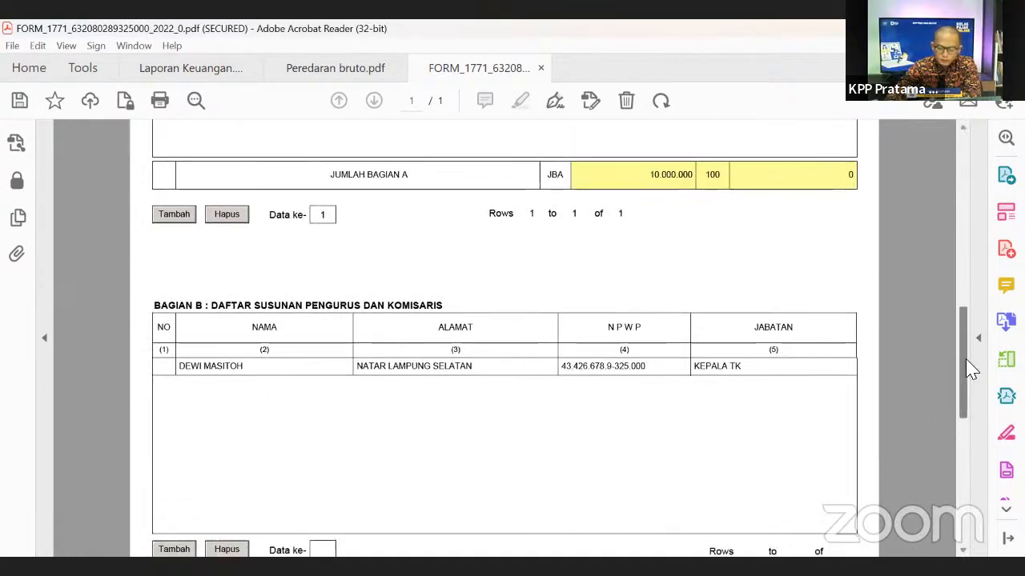
scroll(947, 291, up, 2)
scroll(946, 288, up, 7)
scroll(955, 278, down, 3)
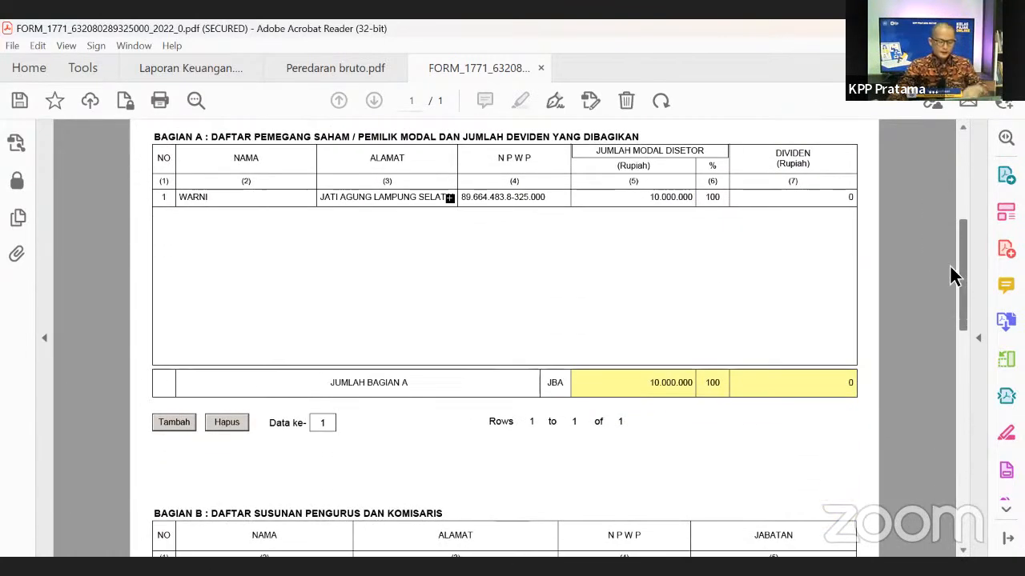
- Add a second Bagian A shareholder row with the shareholder's name, address and tax number
click(175, 423)
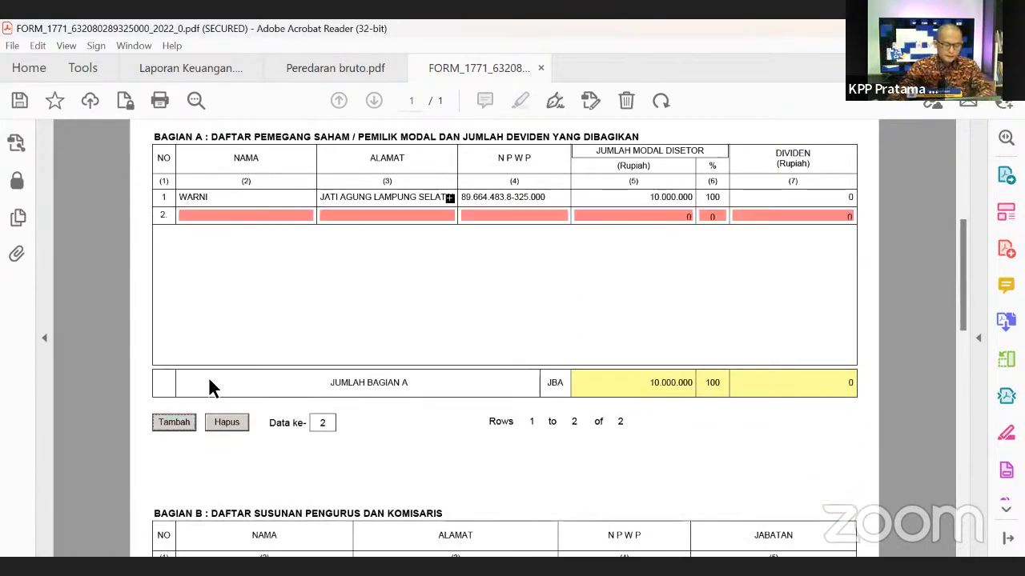
click(200, 213)
text(irfan)
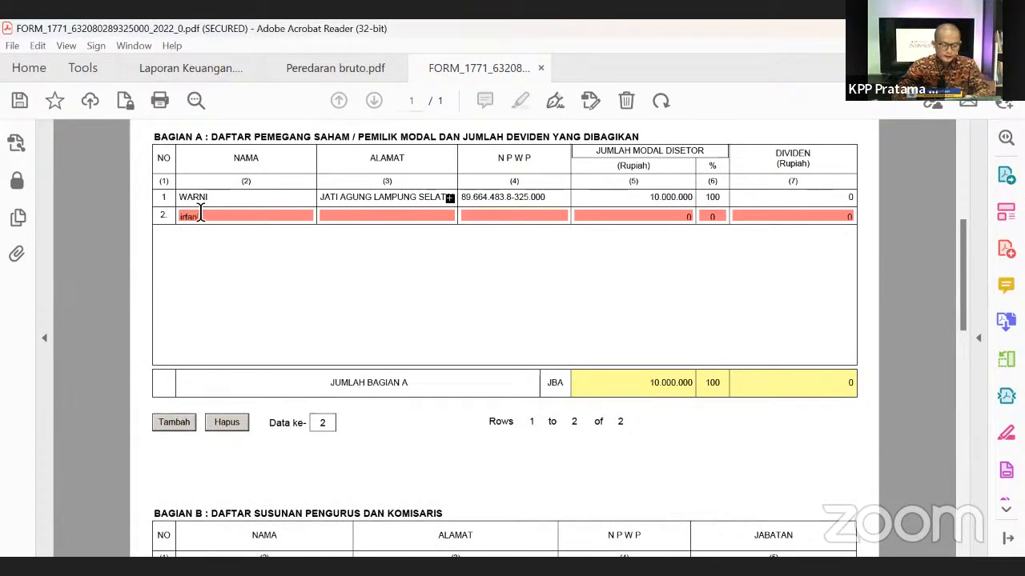
click(338, 216)
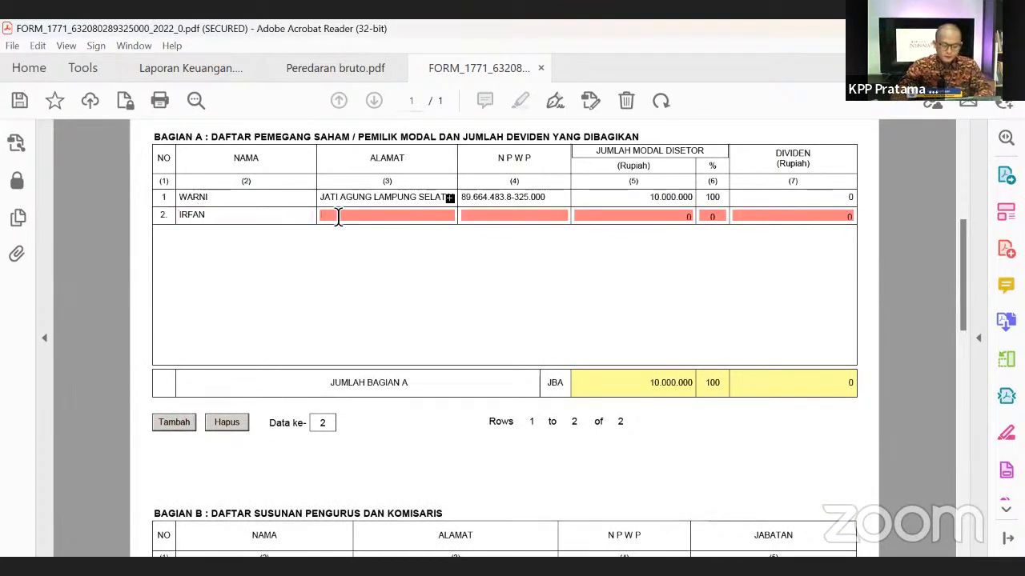
text(Lampung Selata)
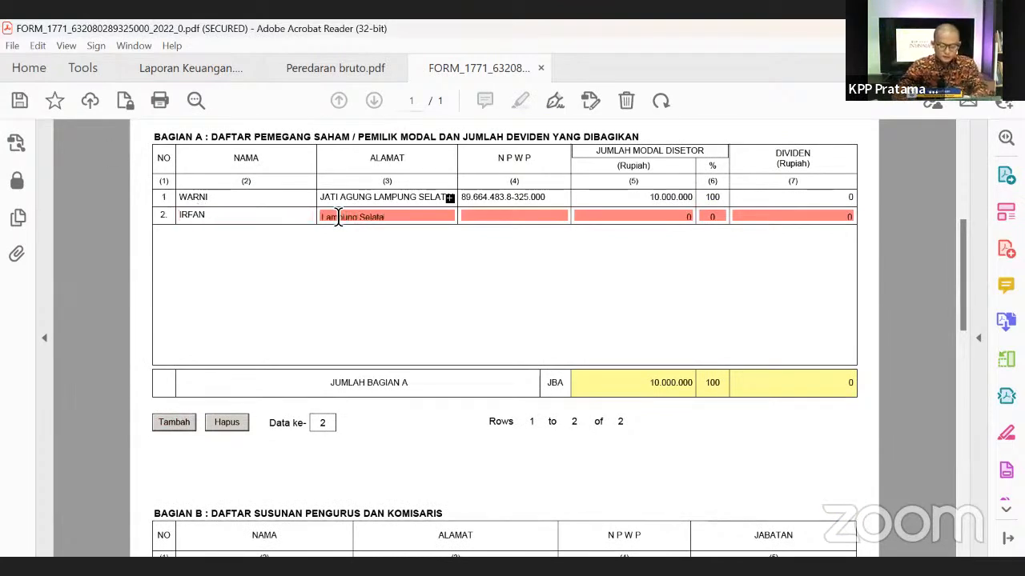
text(n)
click(501, 218)
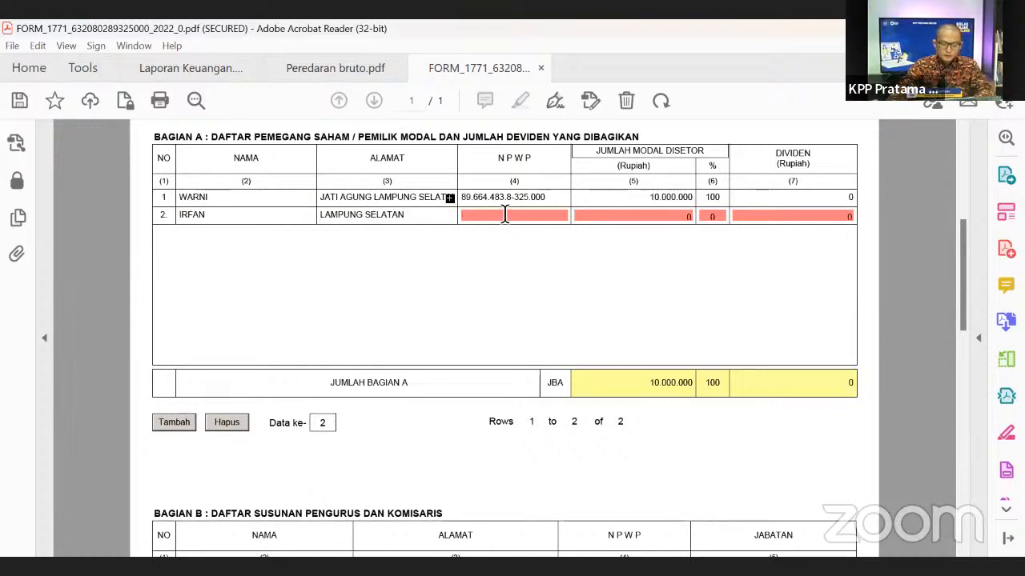
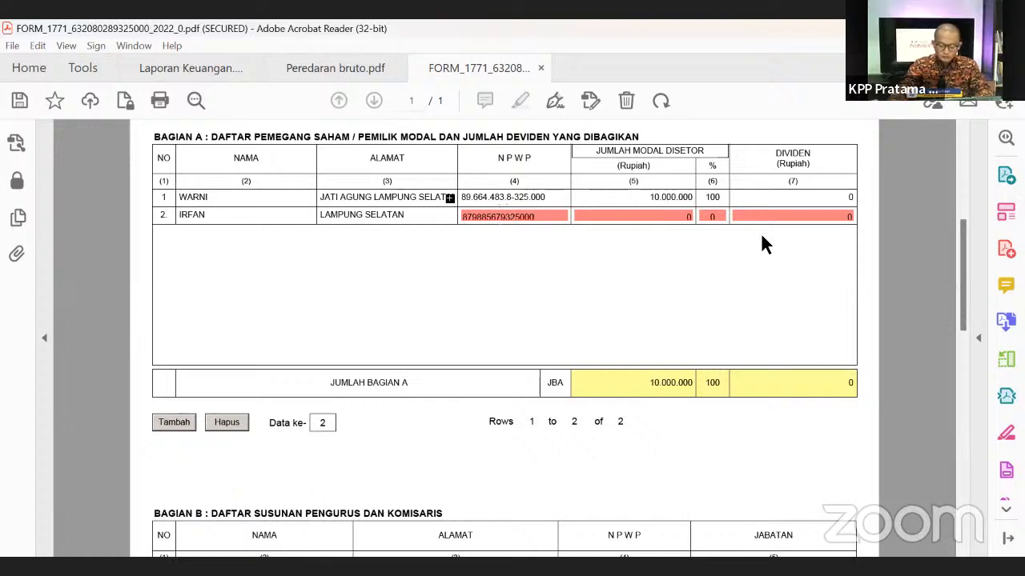
- Set both shareholders' paid-in capital to 50.000.000
click(664, 216)
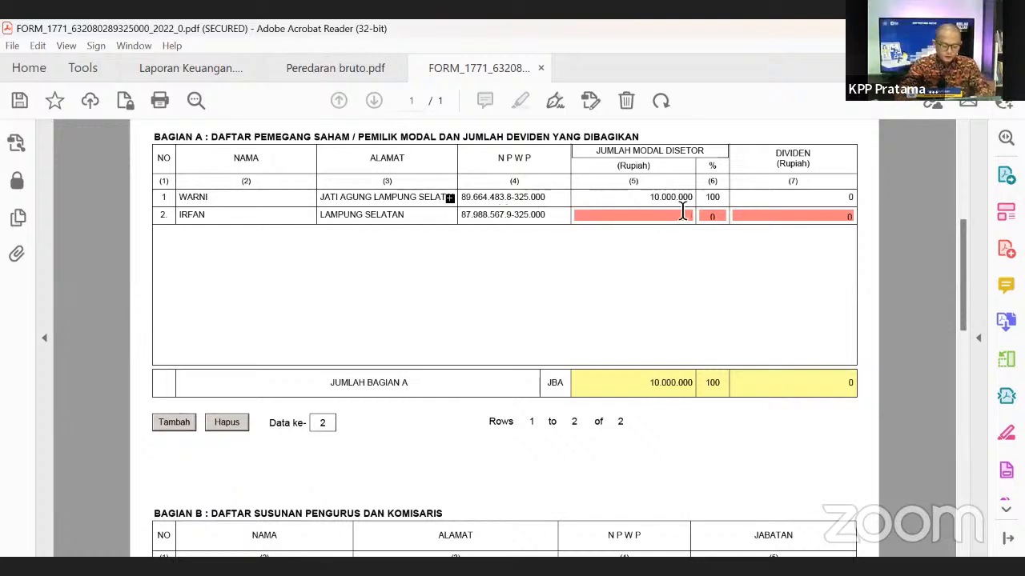
text(50.)
text(00)
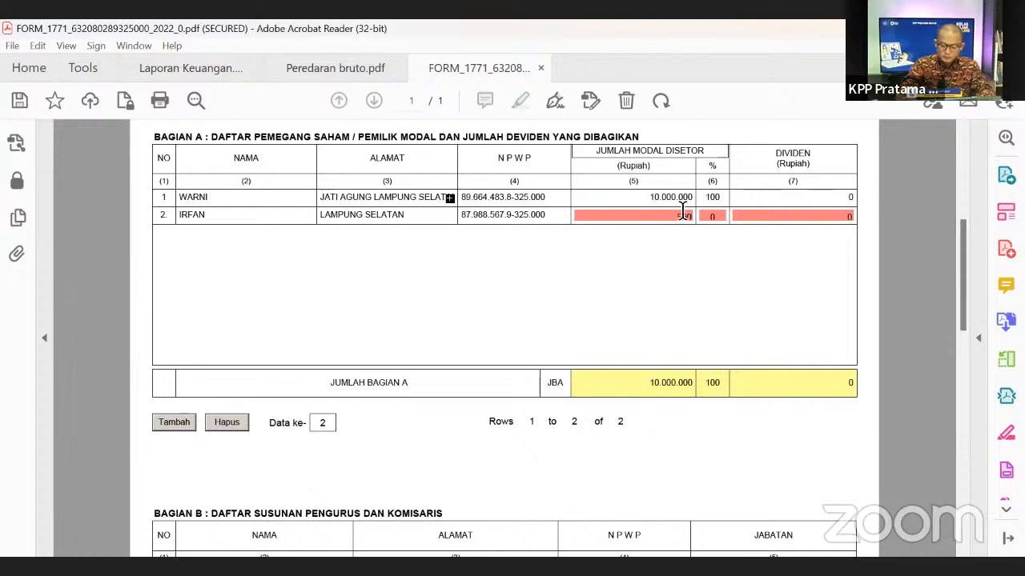
text(0.000)
click(714, 215)
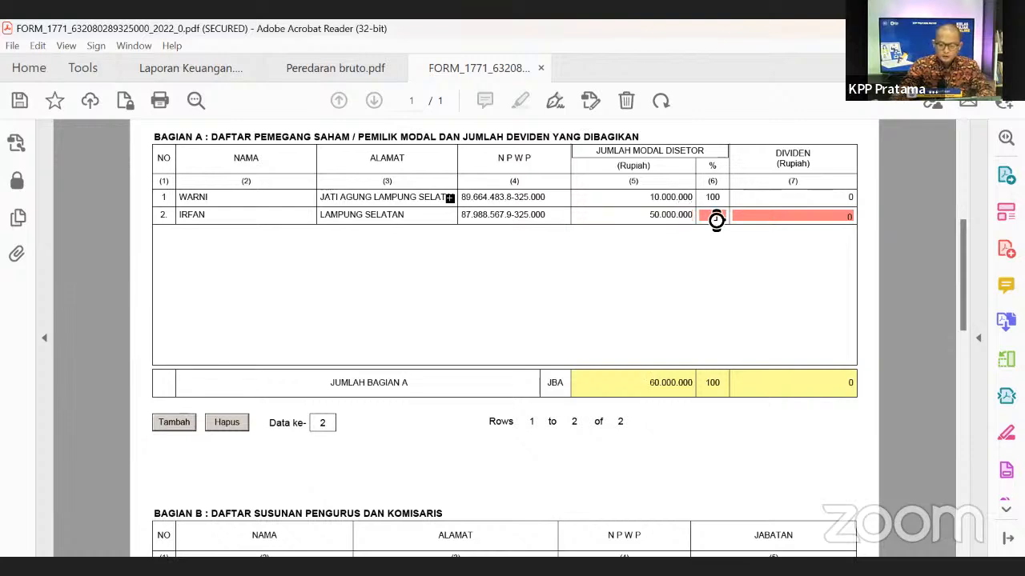
double_click(730, 203)
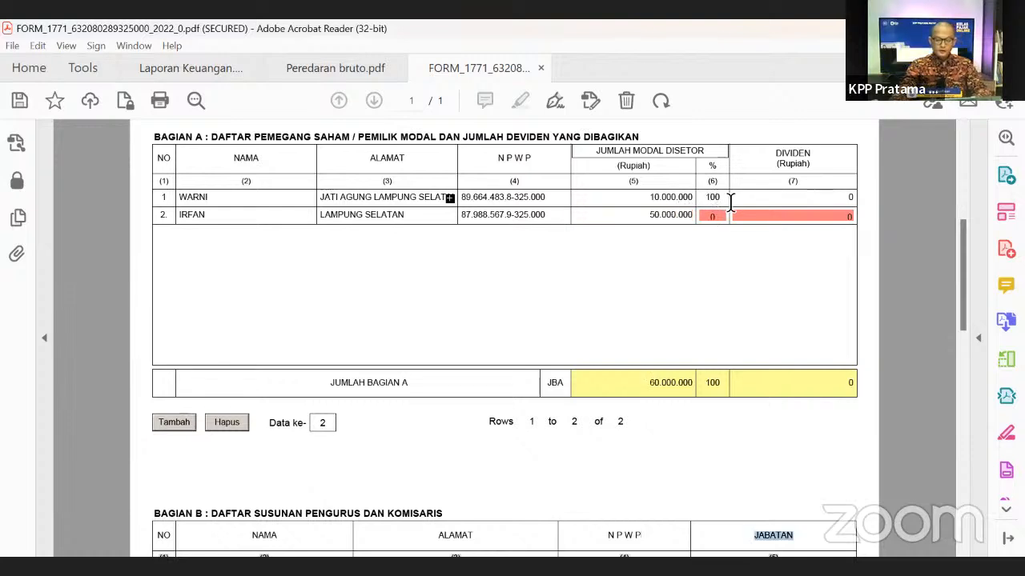
click(641, 198)
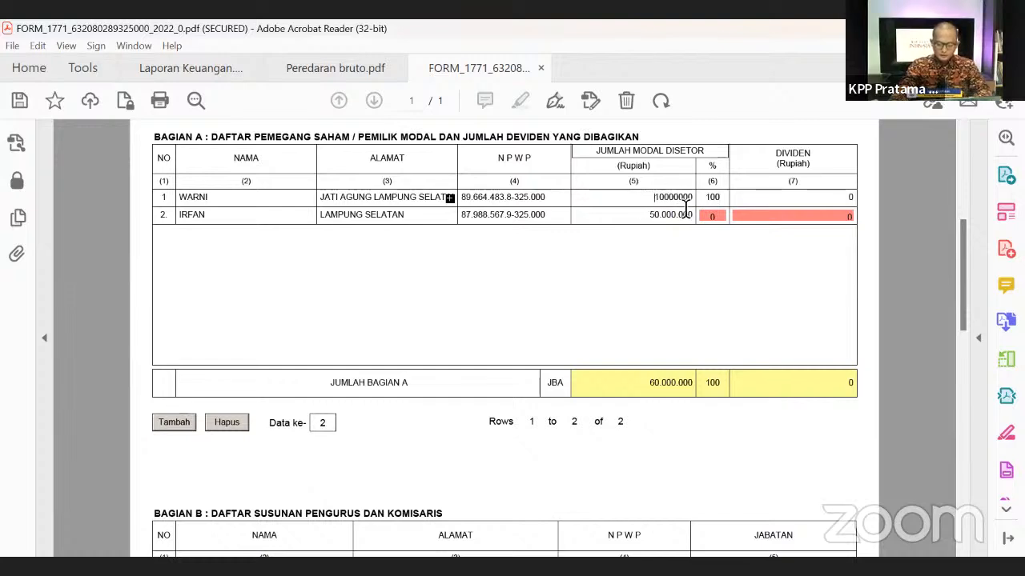
key(Delete)
text(5)
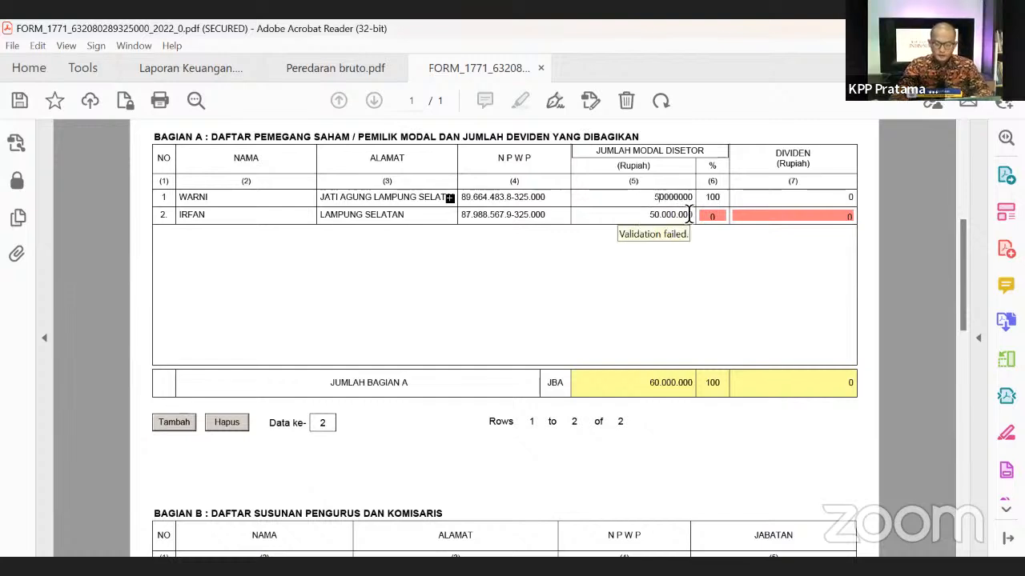
click(714, 200)
- Give each shareholder a 50% share and set the second shareholder's dividend to 0
key(BackSpace)
key(BackSpace)
key(BackSpace)
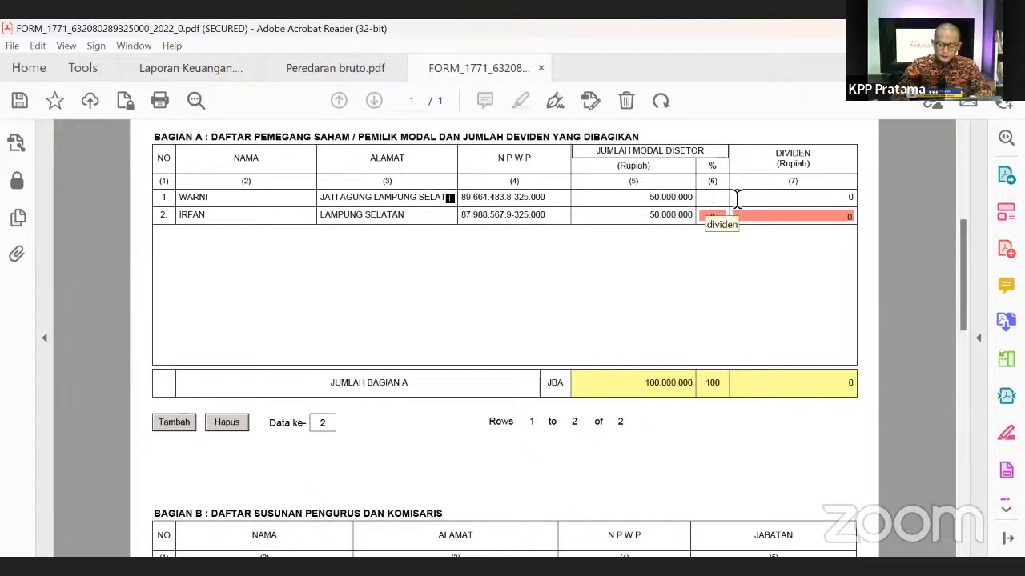
text(50)
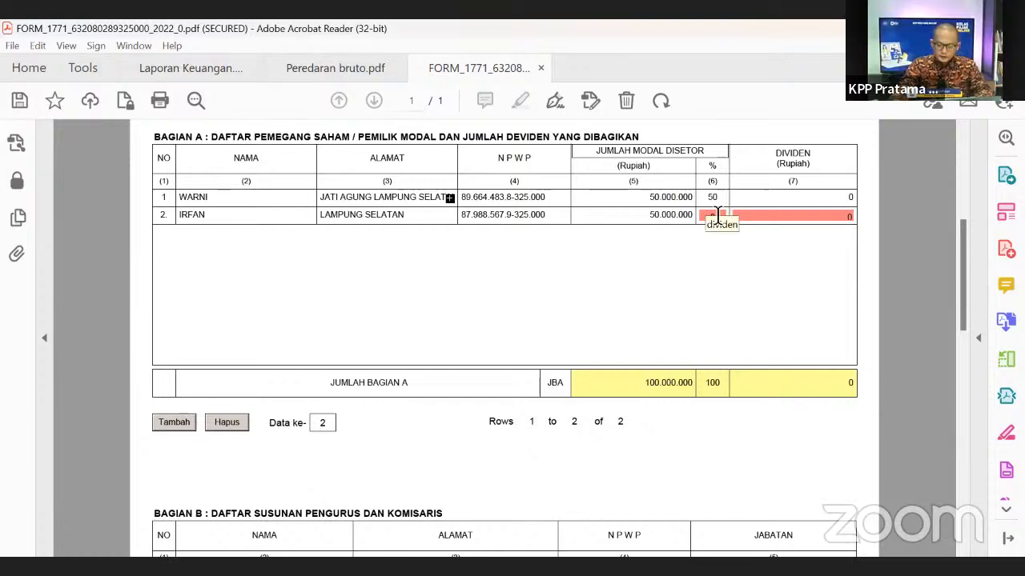
click(724, 216)
text(50)
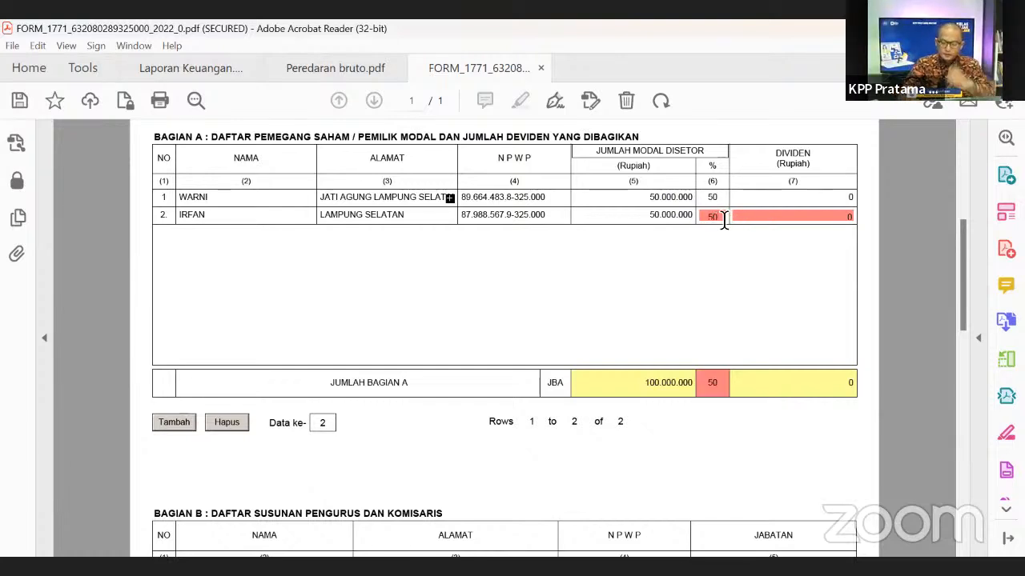
click(747, 196)
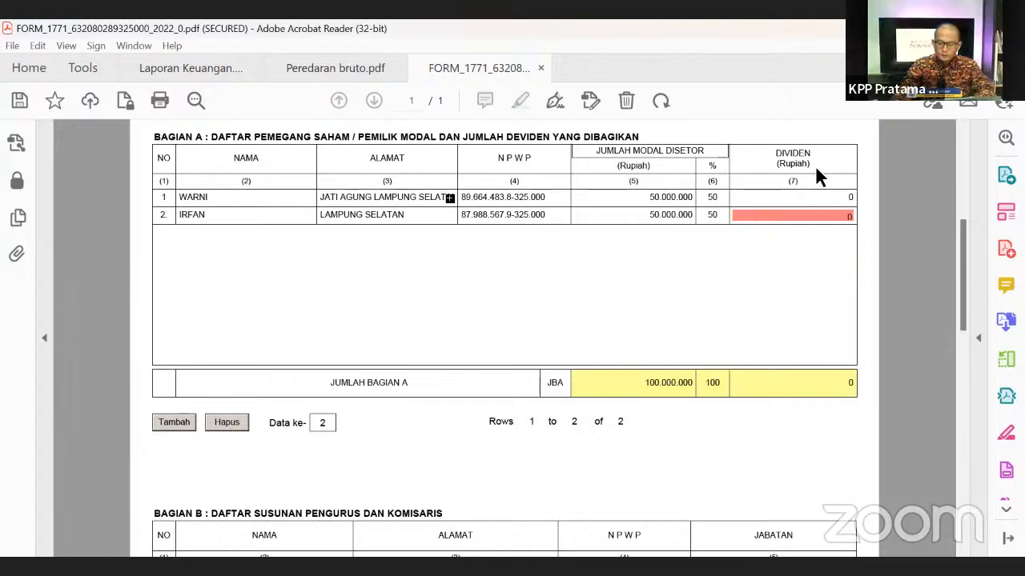
click(846, 215)
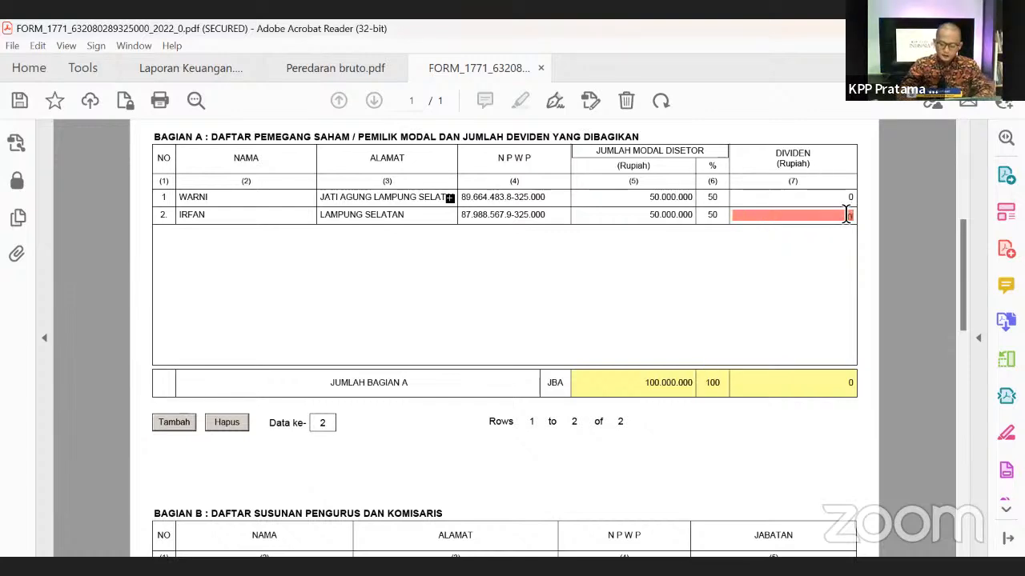
click(745, 277)
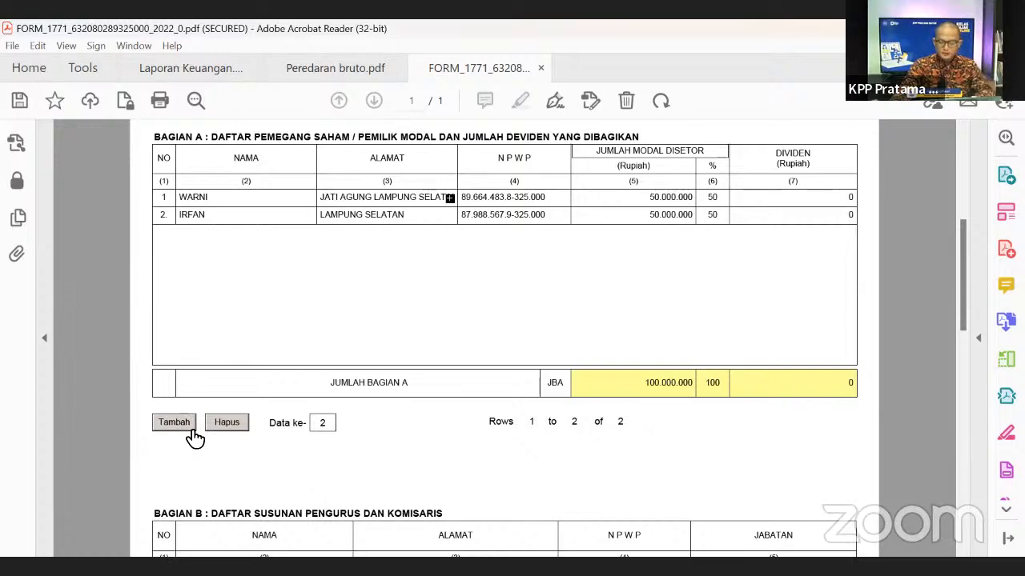
- Add a second Bagian B management row with the board member's name and address
scroll(524, 360, down, 5)
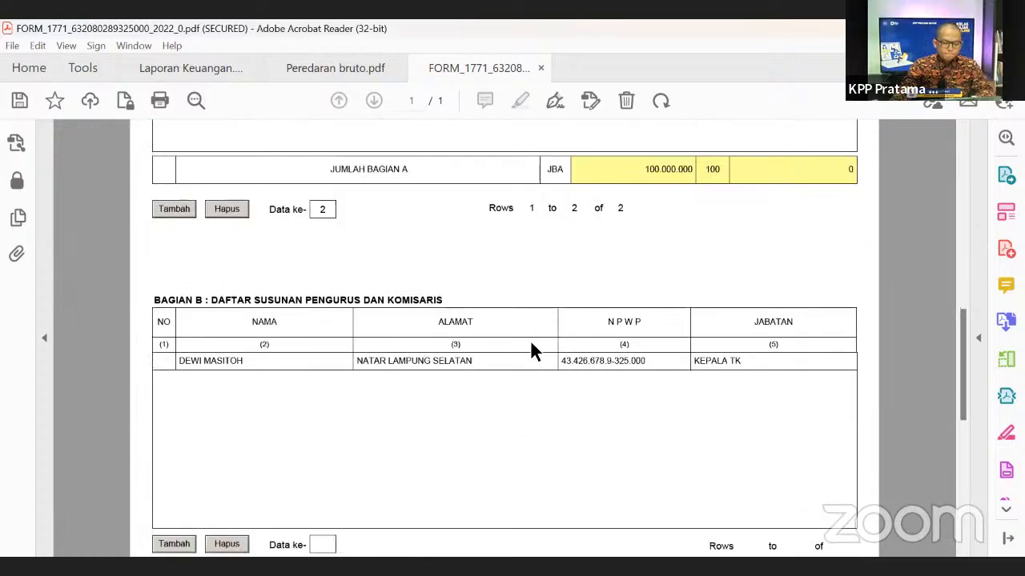
scroll(531, 350, down, 2)
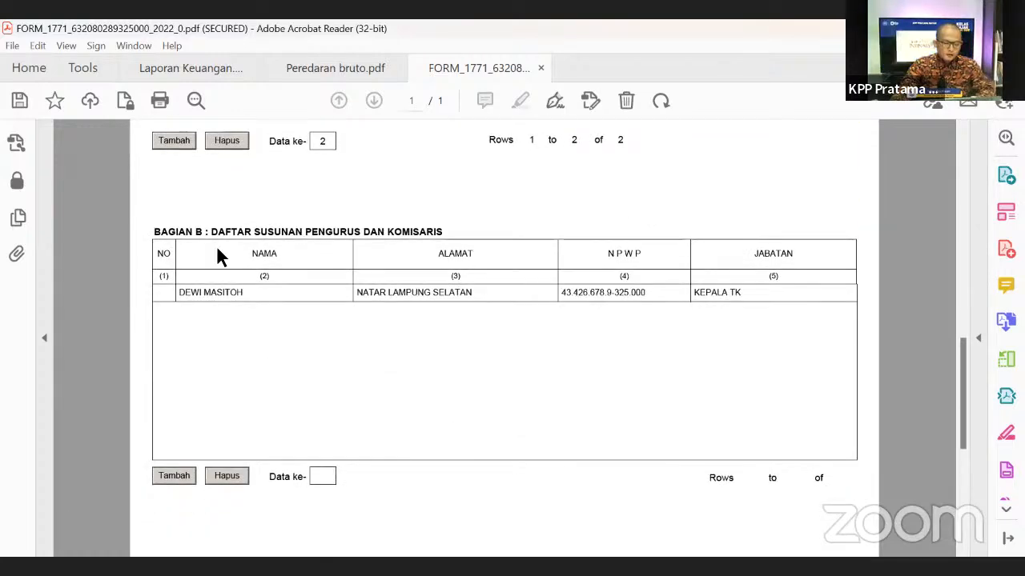
scroll(808, 359, down, 1)
scroll(762, 368, up, 1)
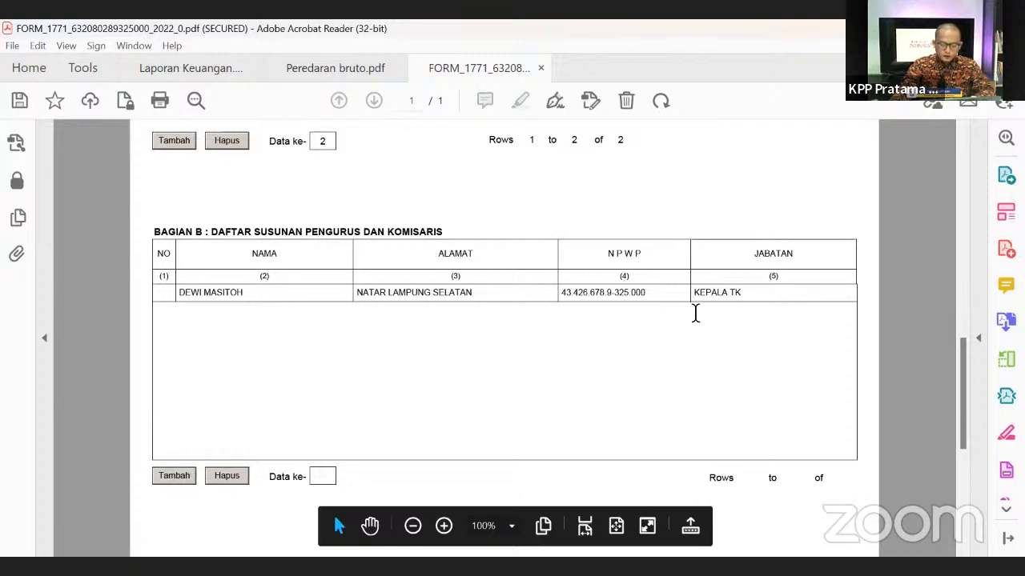
click(180, 480)
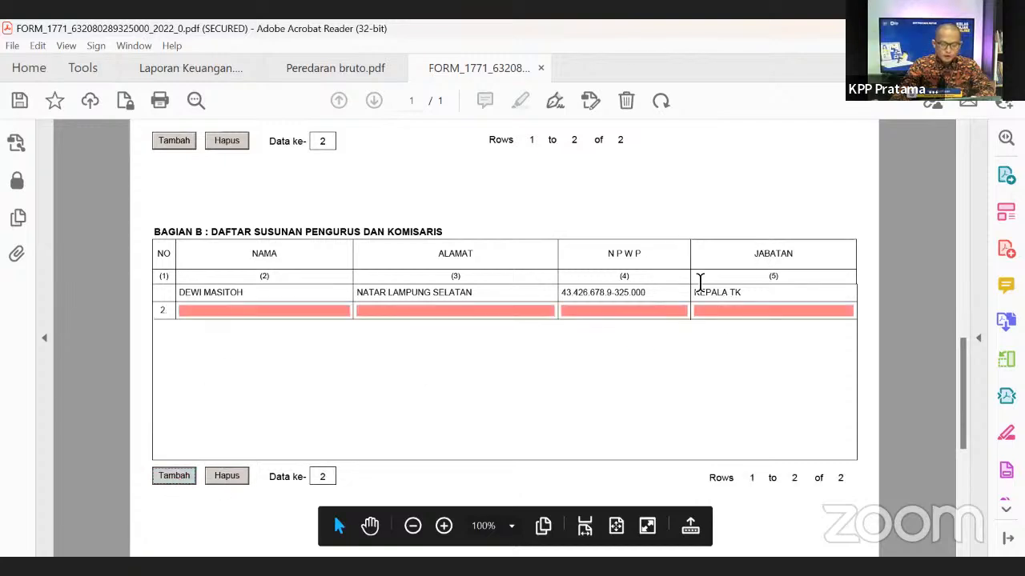
click(196, 313)
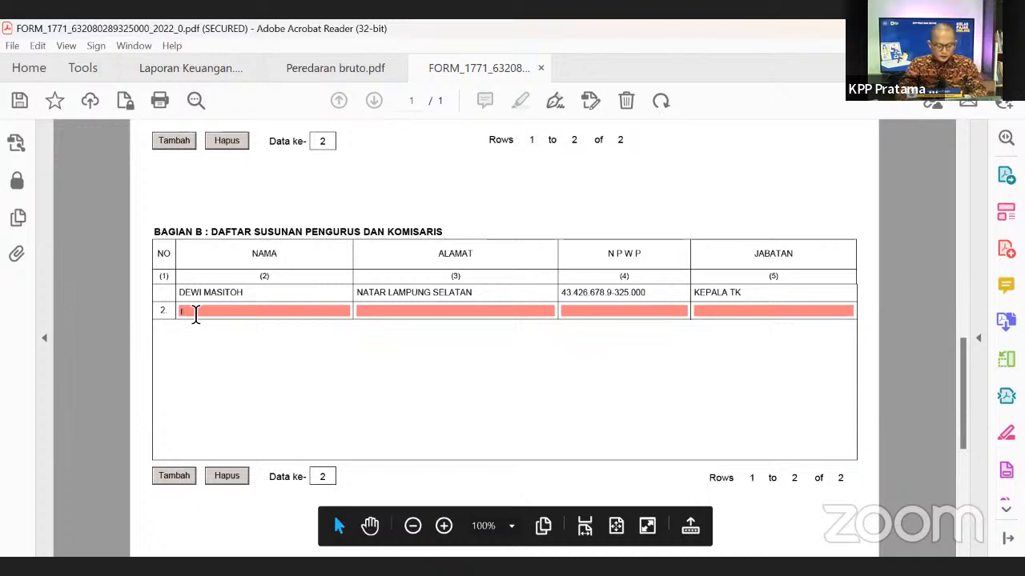
text(Irfan)
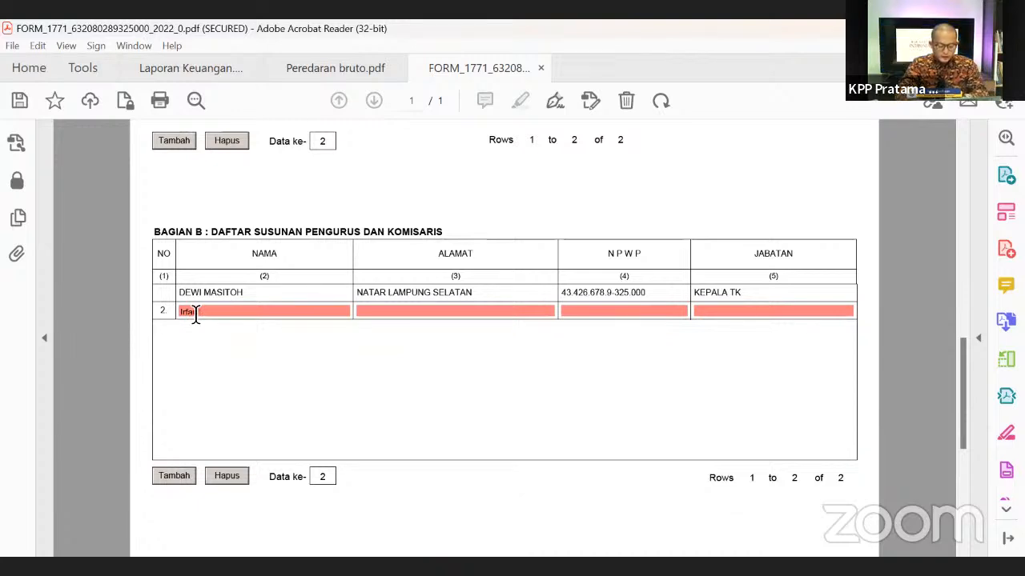
click(373, 310)
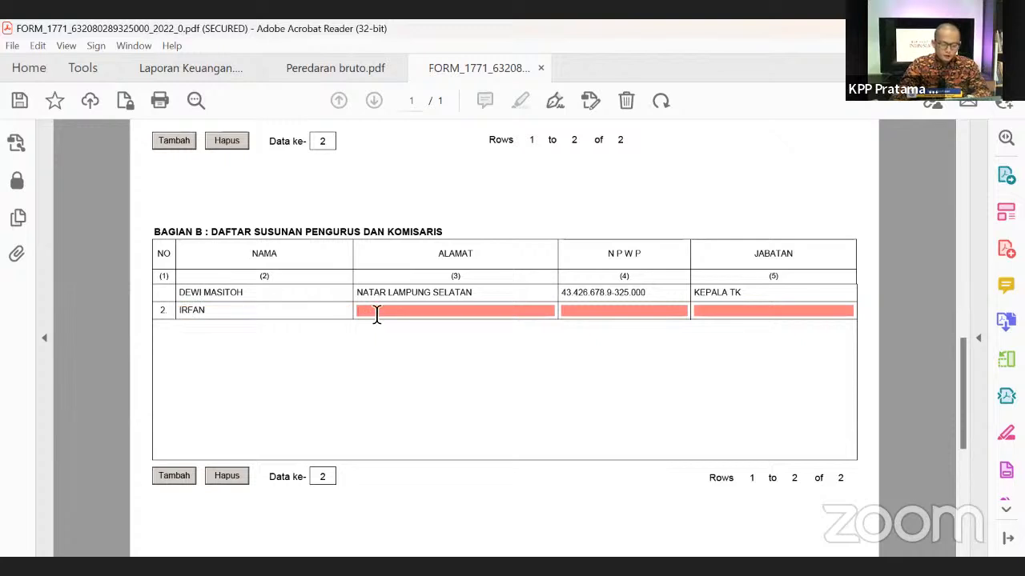
text(Kampung)
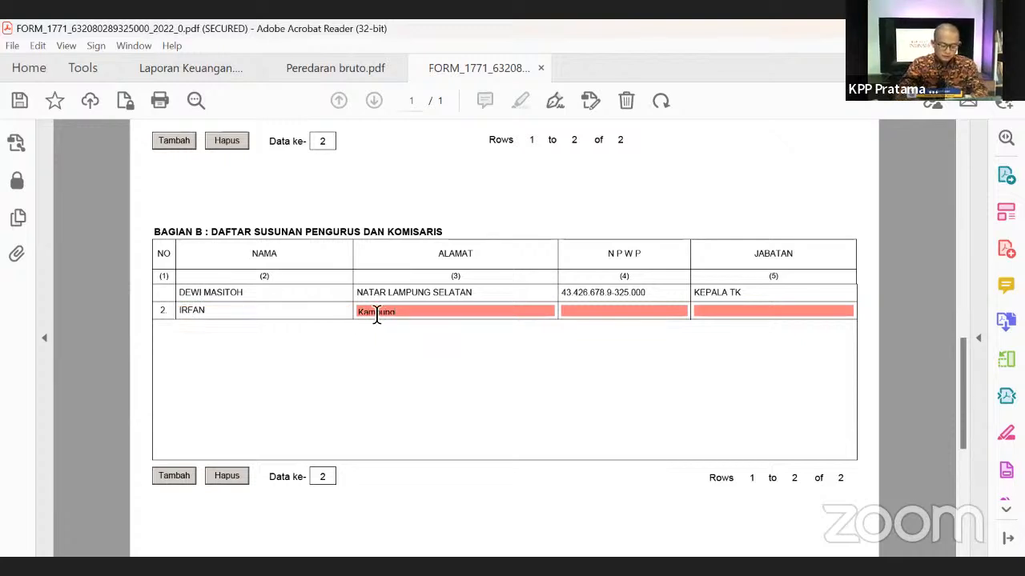
key(BackSpace)
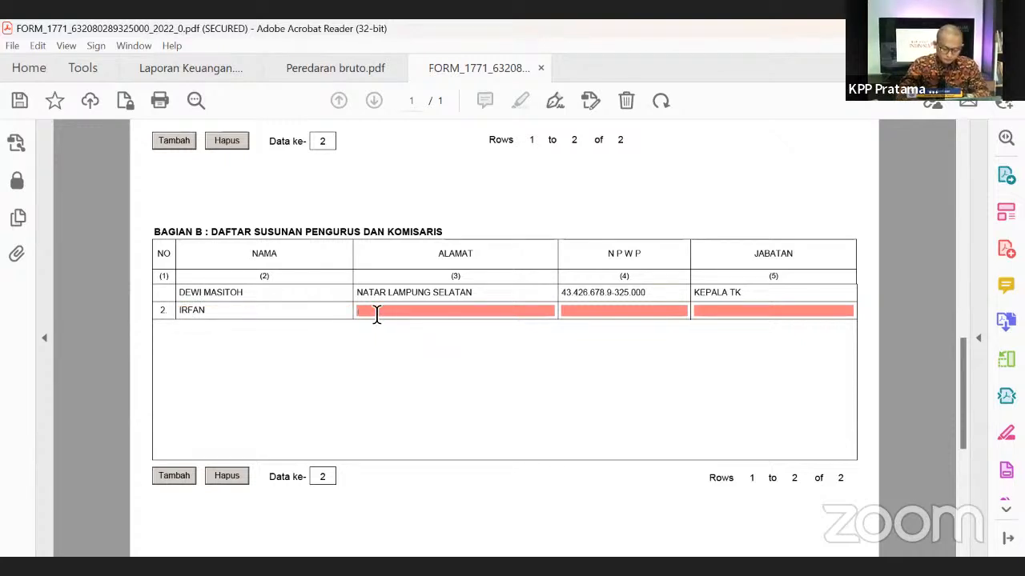
text(Lampung Sel)
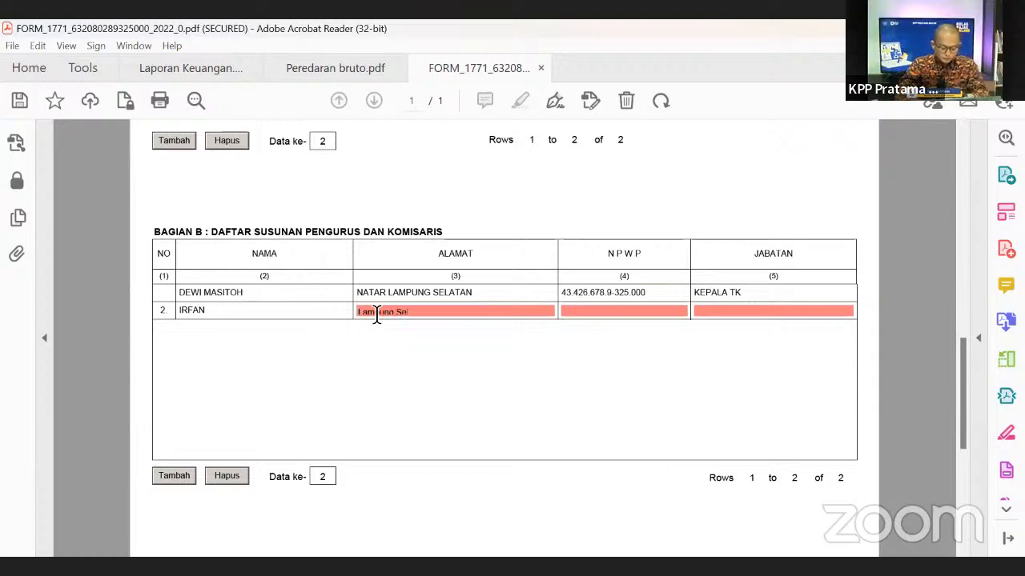
text(atan)
click(587, 314)
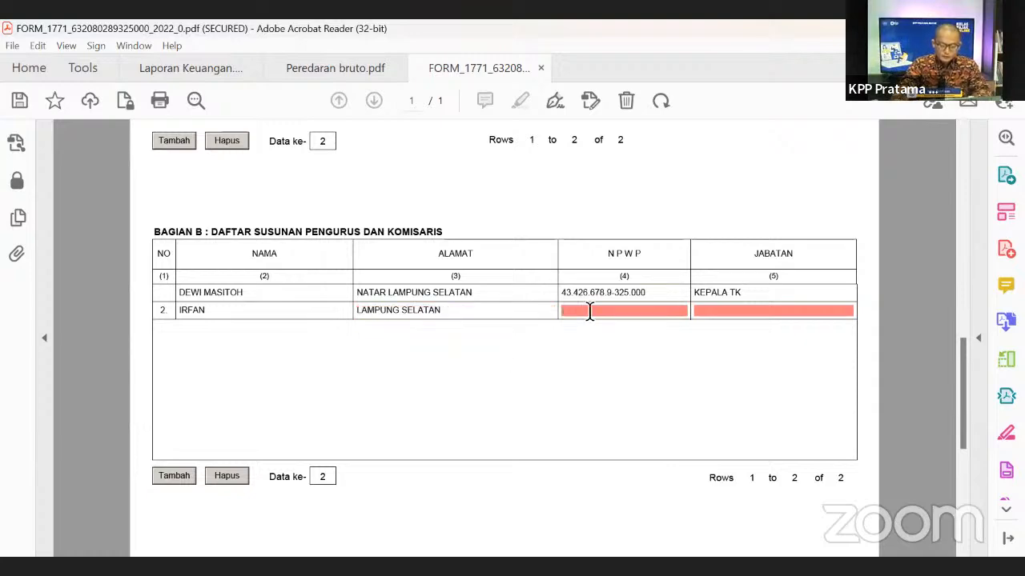
- Copy the second shareholder's tax number from Bagian A into the new row and set position KOMISARIS
scroll(593, 350, up, 2)
scroll(592, 350, up, 3)
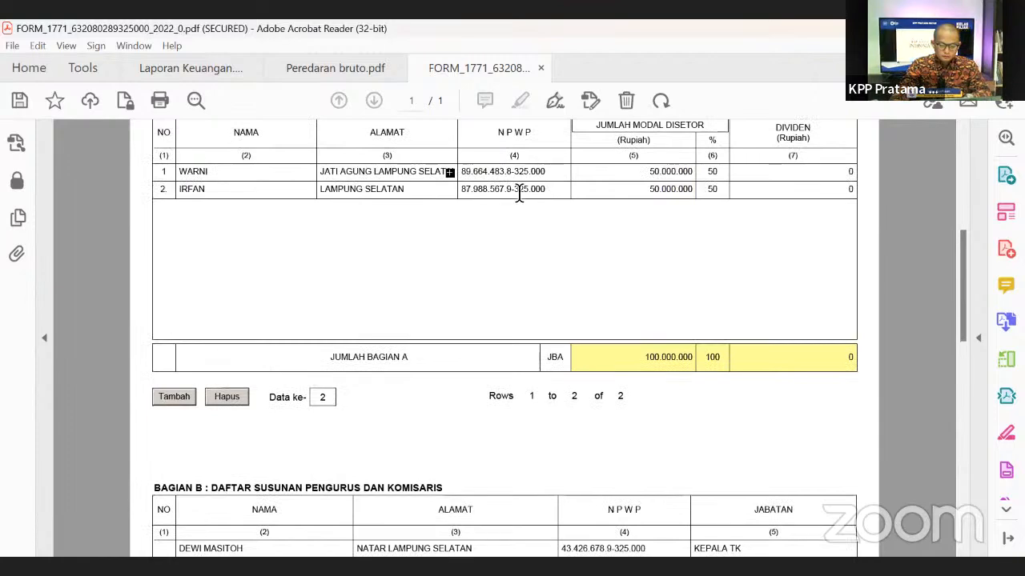
click(519, 189)
key(ctrl+a)
key(ctrl+c)
scroll(565, 307, down, 3)
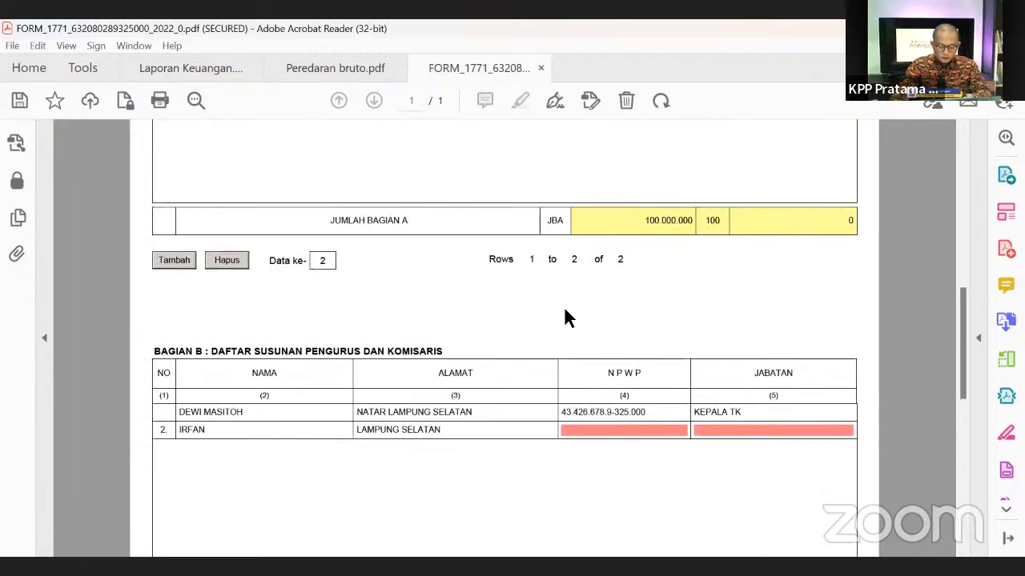
click(589, 368)
key(ctrl+v)
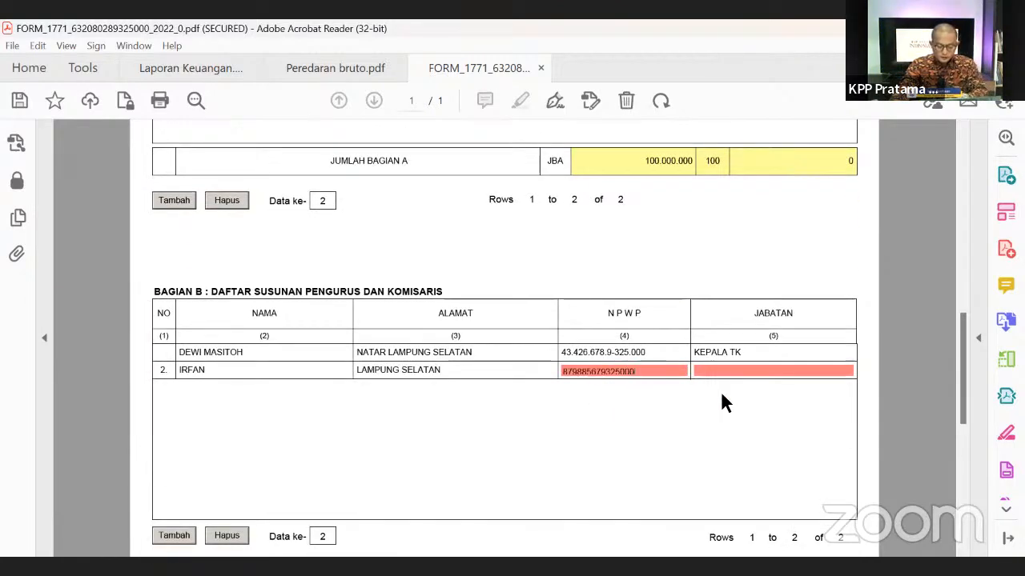
click(721, 369)
text(Komisaris)
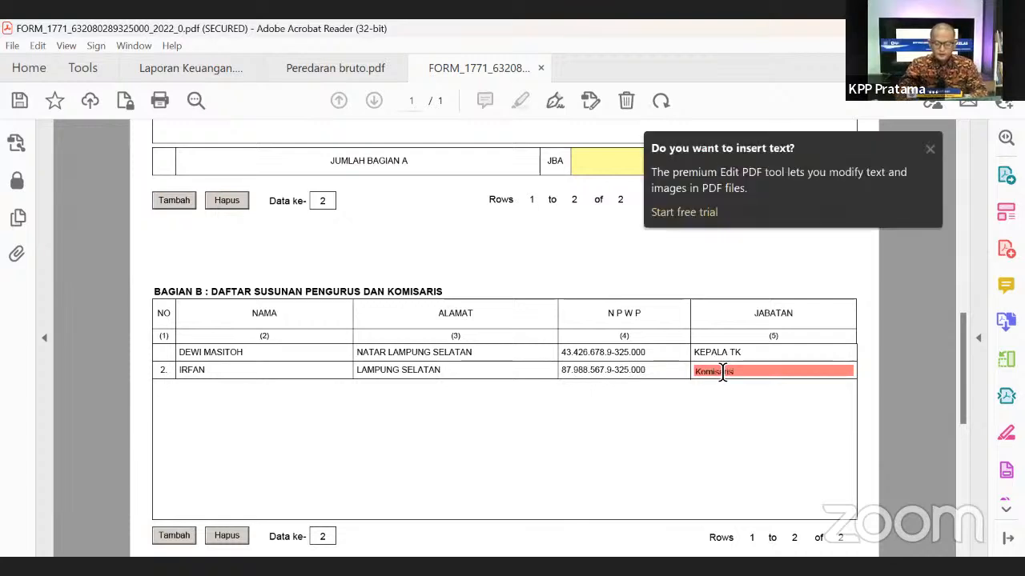
click(704, 423)
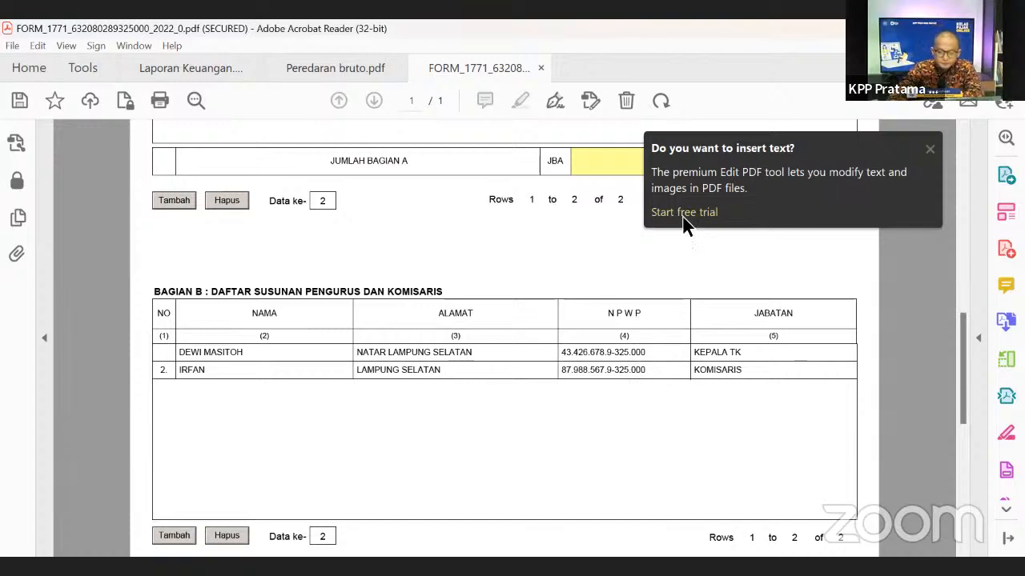
- Review the Bagian B table listing the KEPALA TK and KOMISARIS entries
scroll(632, 376, down, 2)
scroll(642, 370, up, 2)
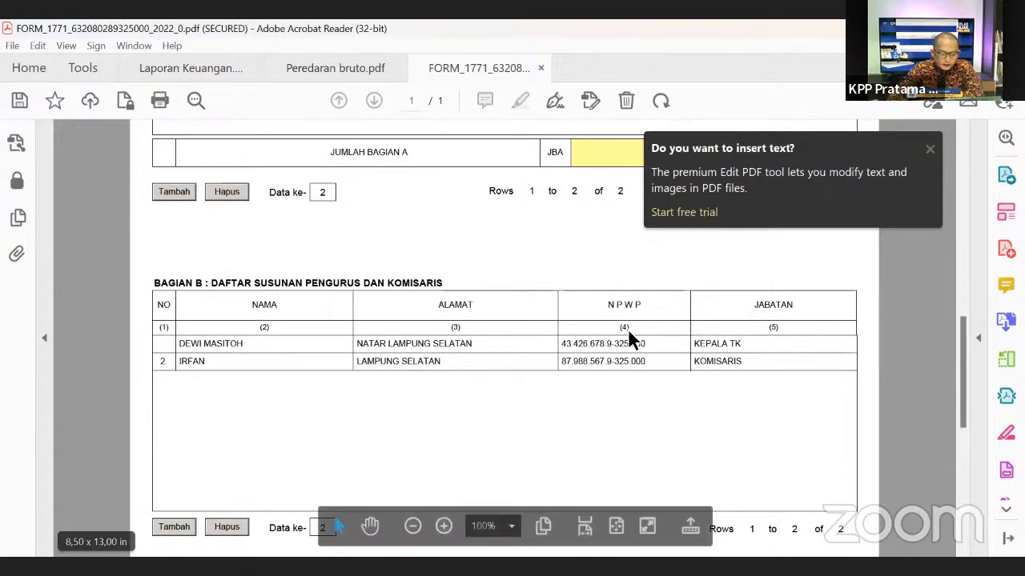
click(754, 344)
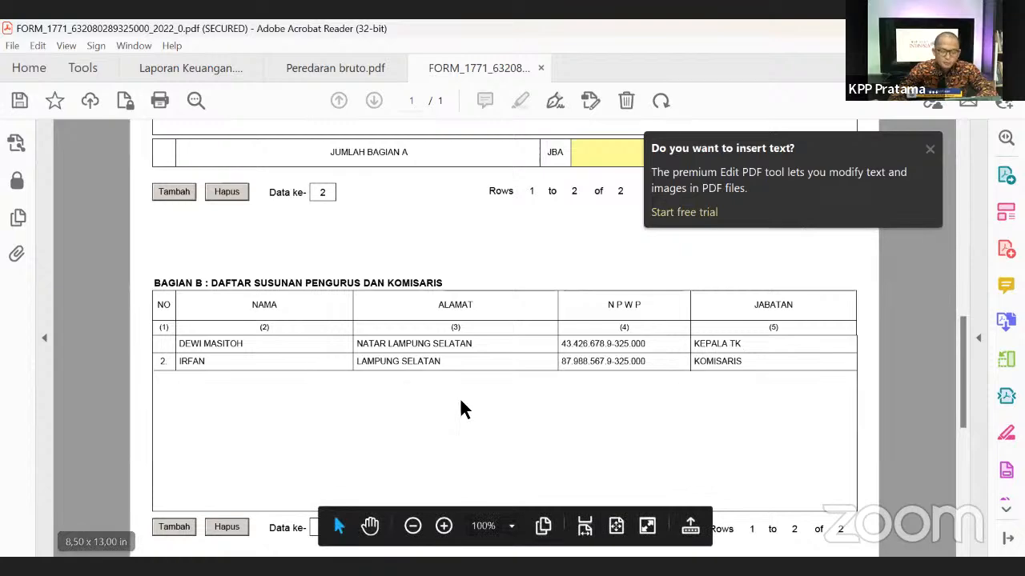
scroll(837, 410, down, 2)
scroll(841, 421, up, 4)
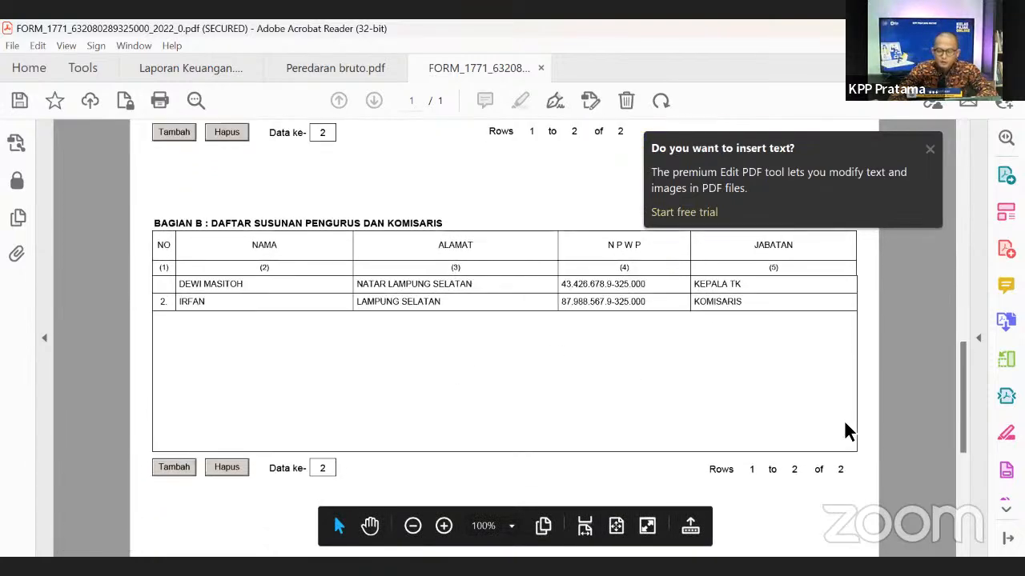
scroll(926, 180, up, 10)
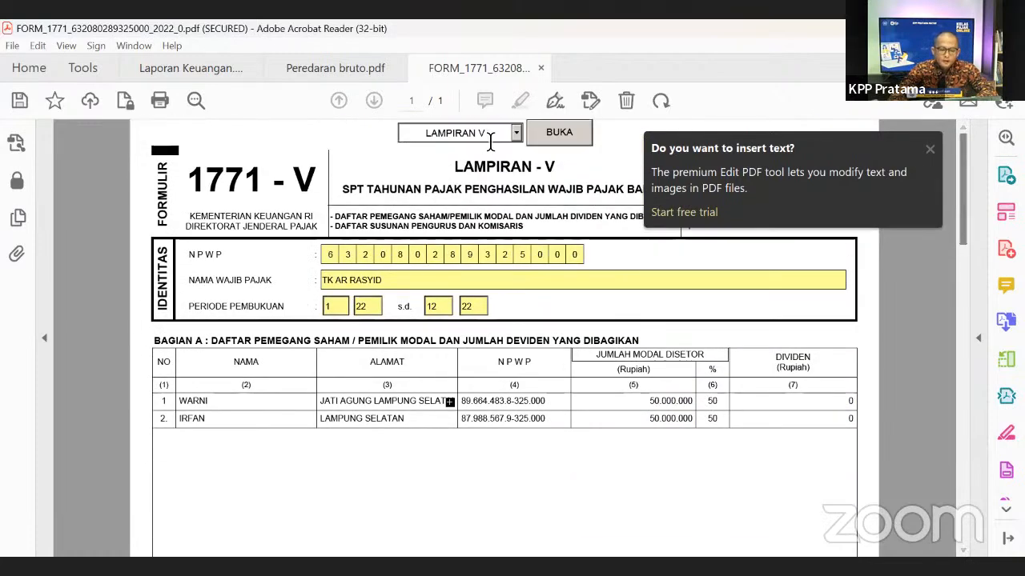
- Load LAMPIRAN IV from the attachment dropdown with BUKA and scroll into the Bagian A table
click(516, 133)
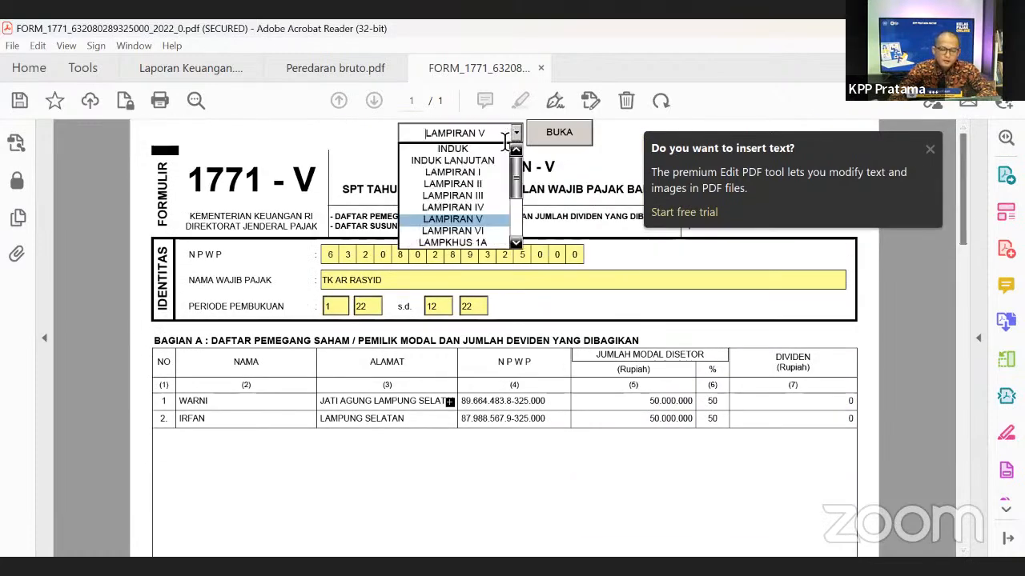
click(462, 206)
click(559, 132)
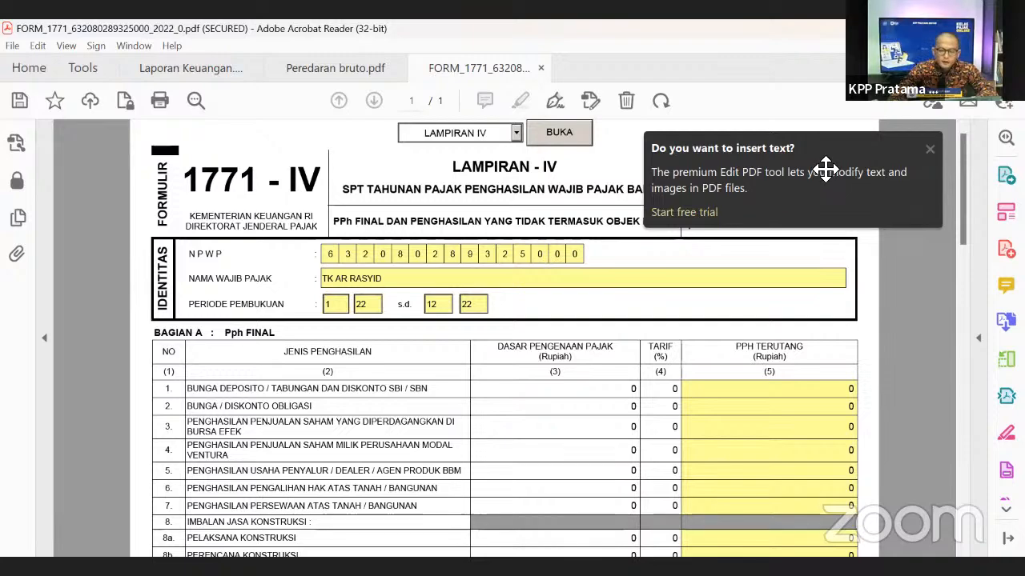
scroll(512, 389, down, 2)
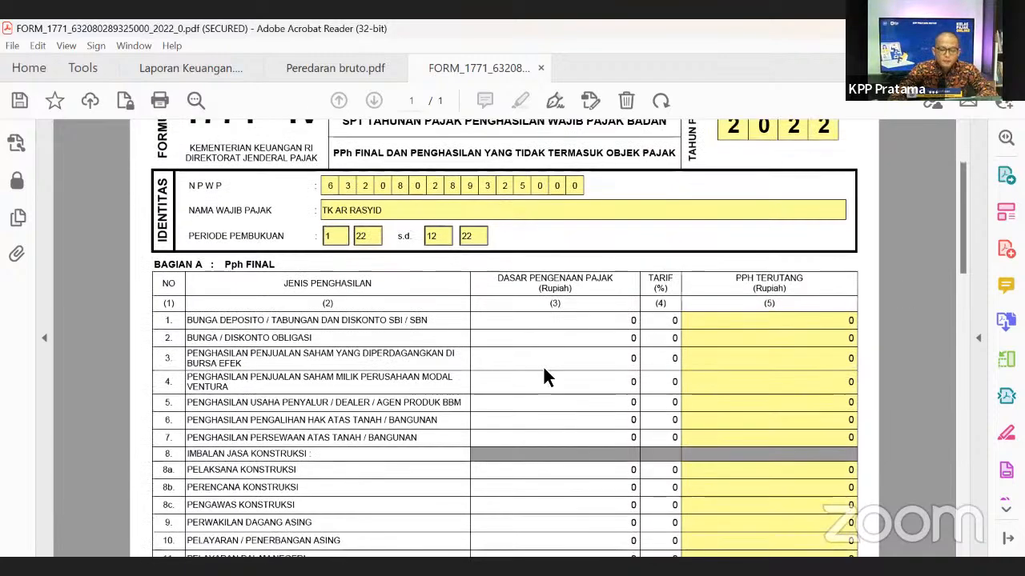
scroll(545, 380, down, 1)
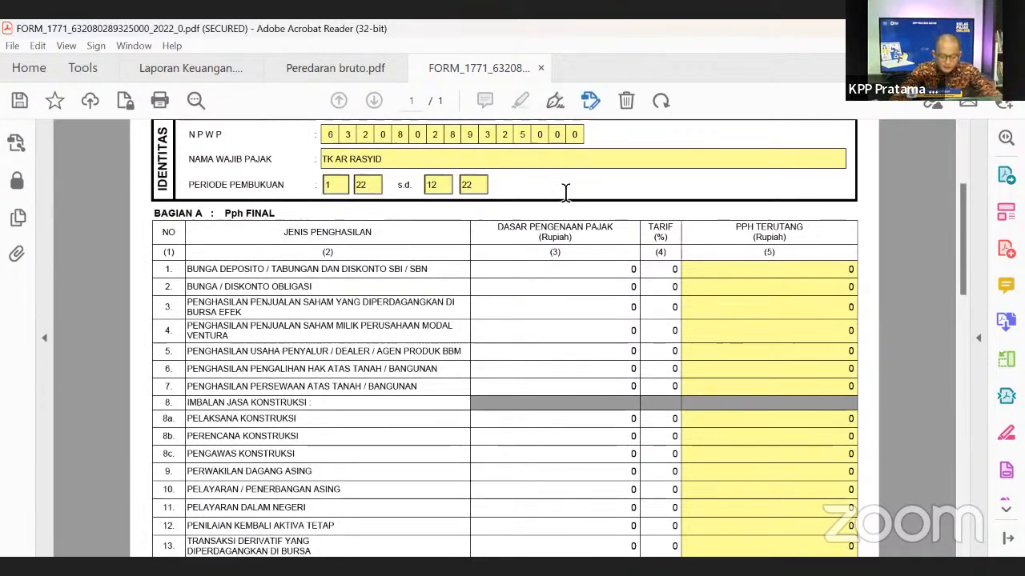
scroll(646, 371, down, 1)
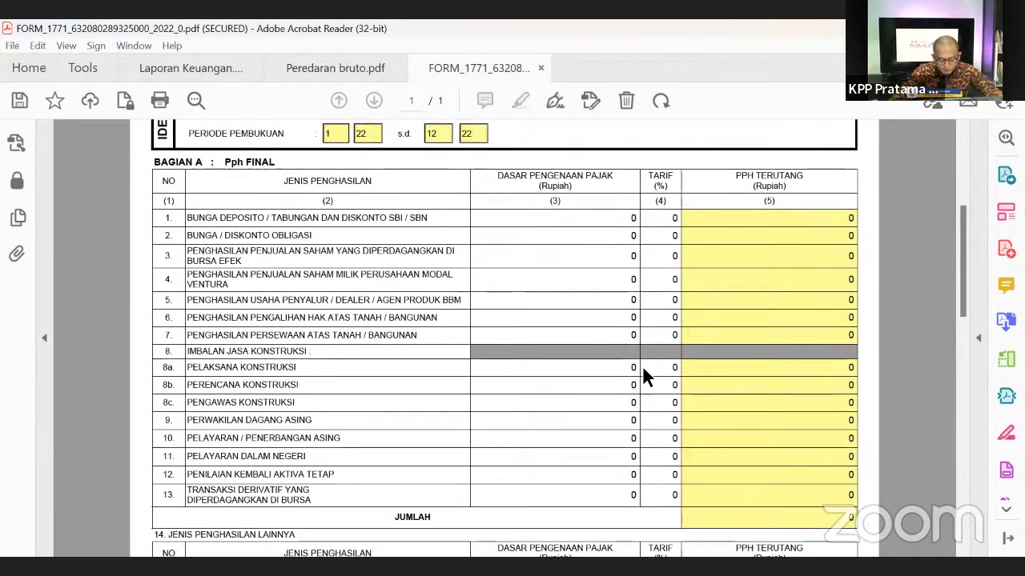
- Review the final-tax income rows, highlighting row labels, and select row 6's tax base value
drag(231, 353, 389, 354)
click(247, 360)
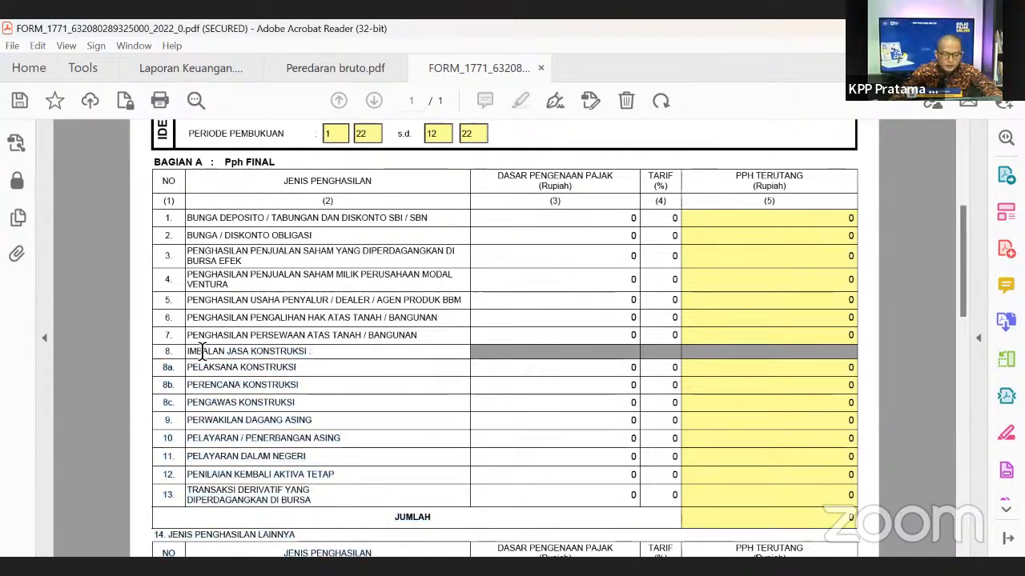
drag(202, 350, 298, 376)
click(303, 402)
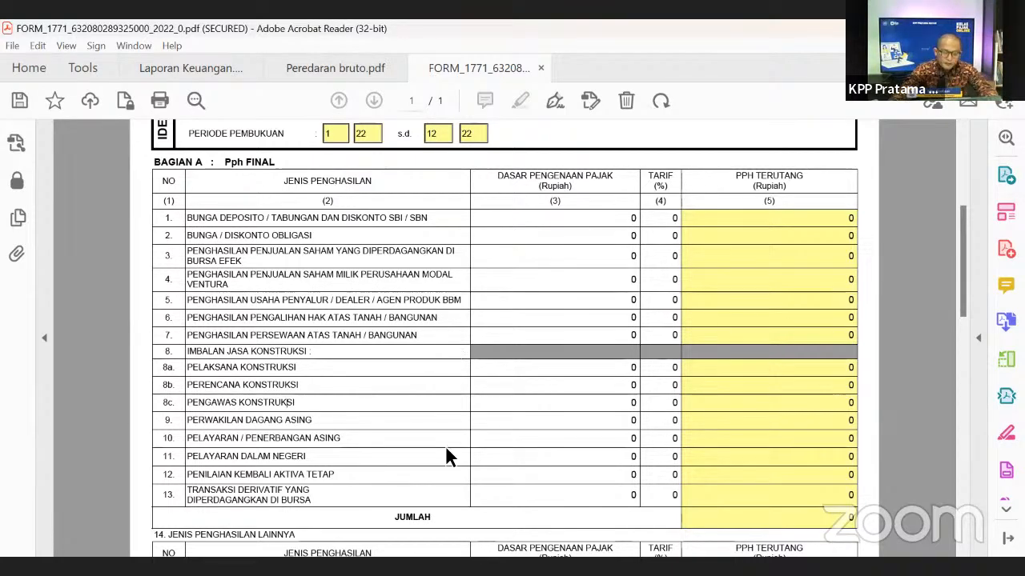
click(609, 375)
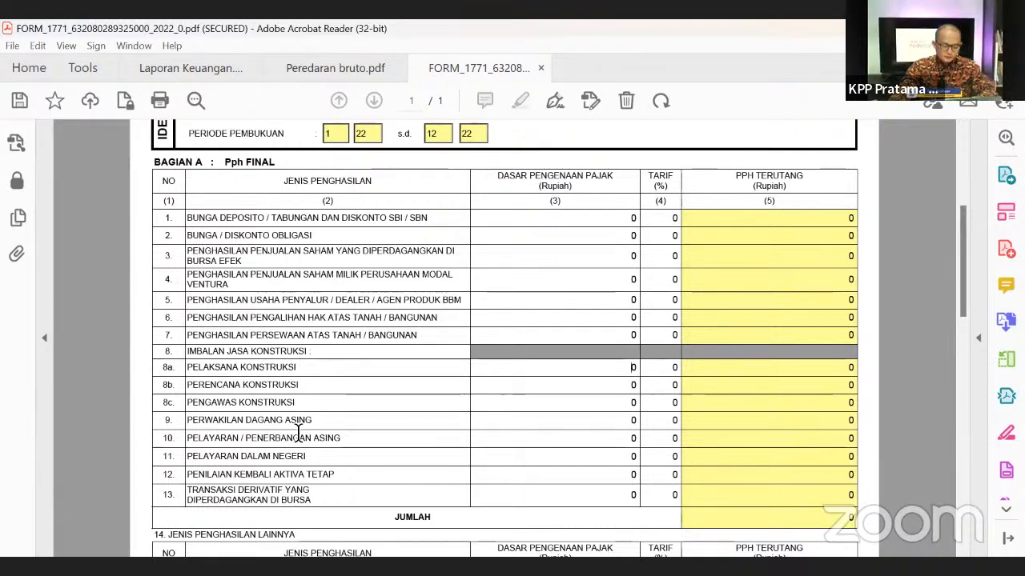
scroll(298, 432, down, 1)
scroll(343, 440, down, 1)
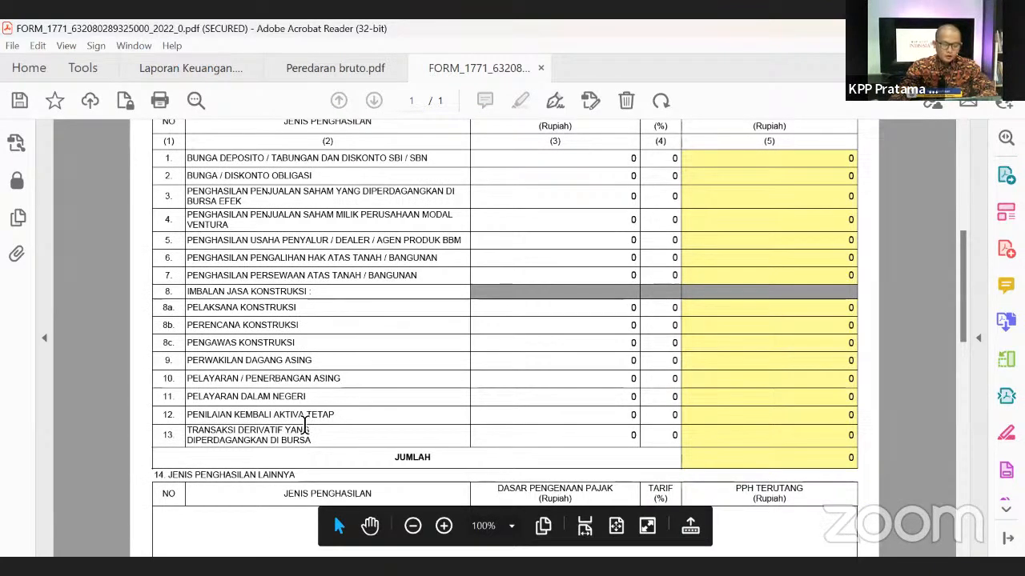
scroll(305, 424, down, 3)
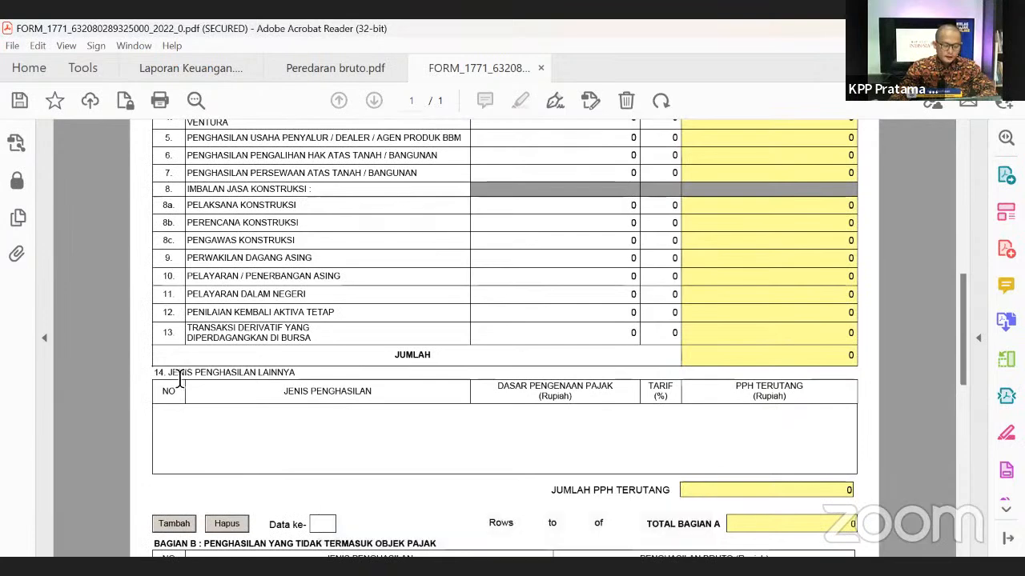
drag(167, 373, 299, 432)
click(288, 436)
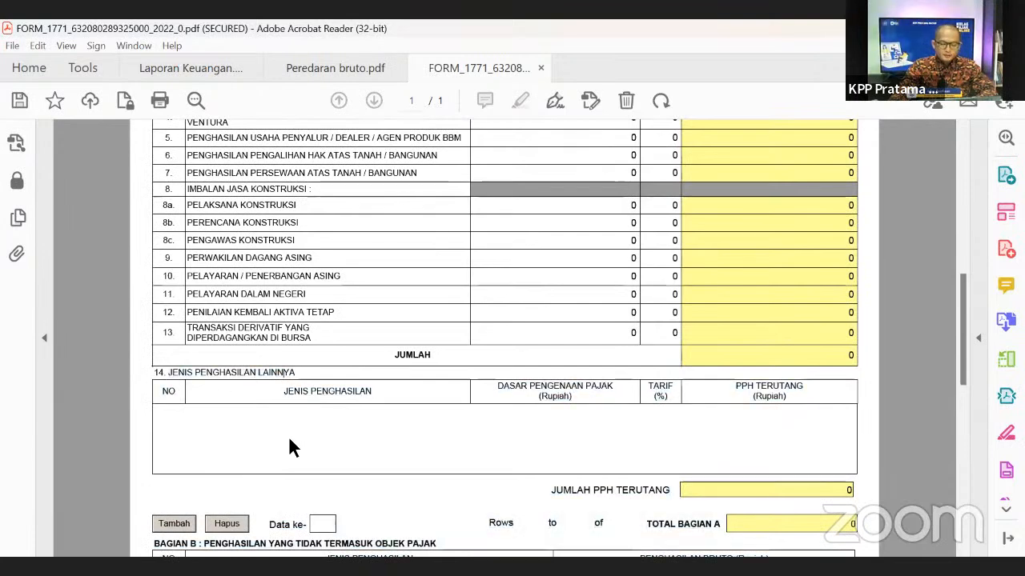
scroll(379, 386, up, 2)
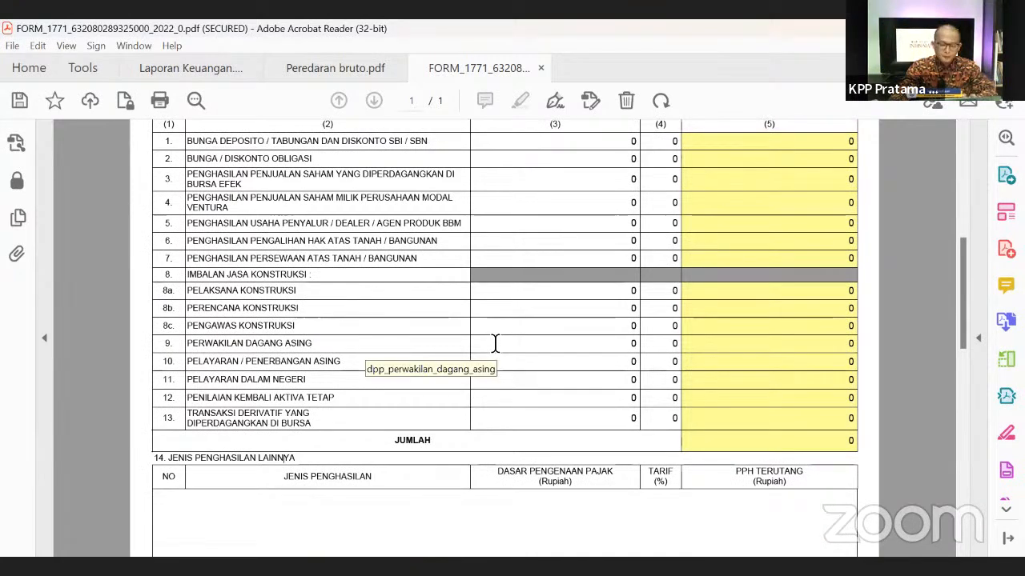
click(543, 243)
drag(556, 239, 693, 242)
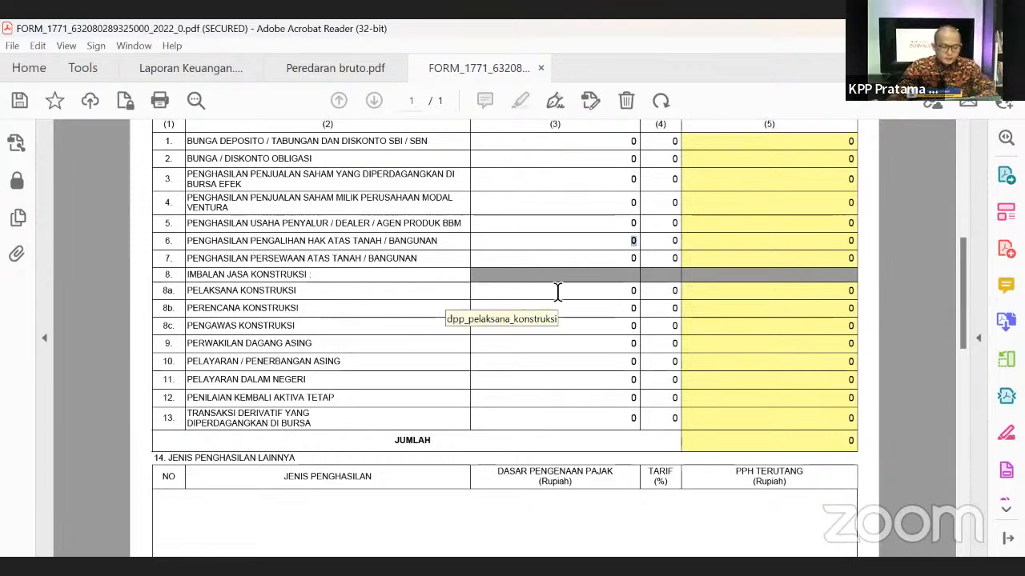
- Enter a 100.000.000 tax base at a 10% rate for row 7 rental income, giving 10.000.000 tax
click(589, 258)
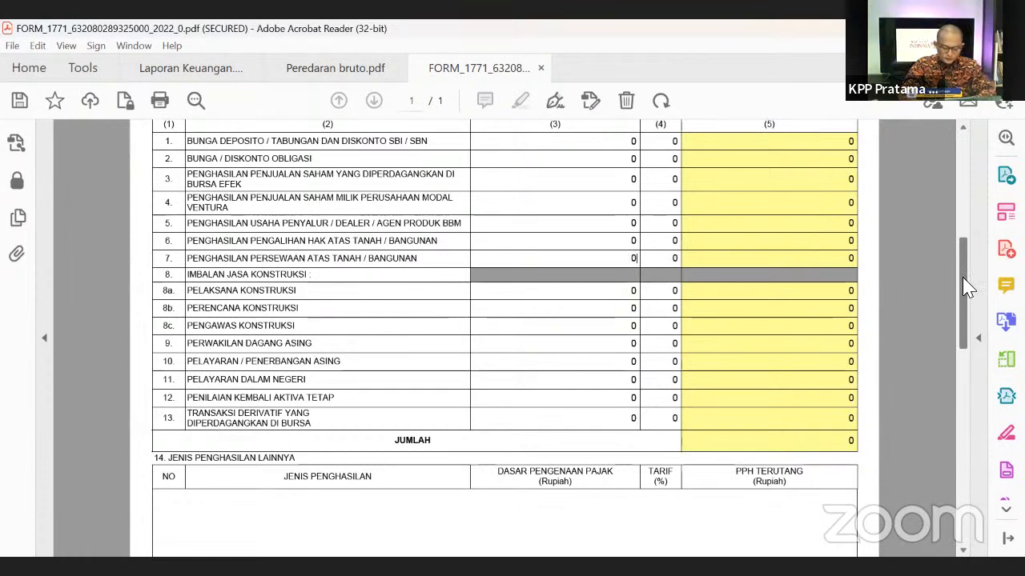
text(1)
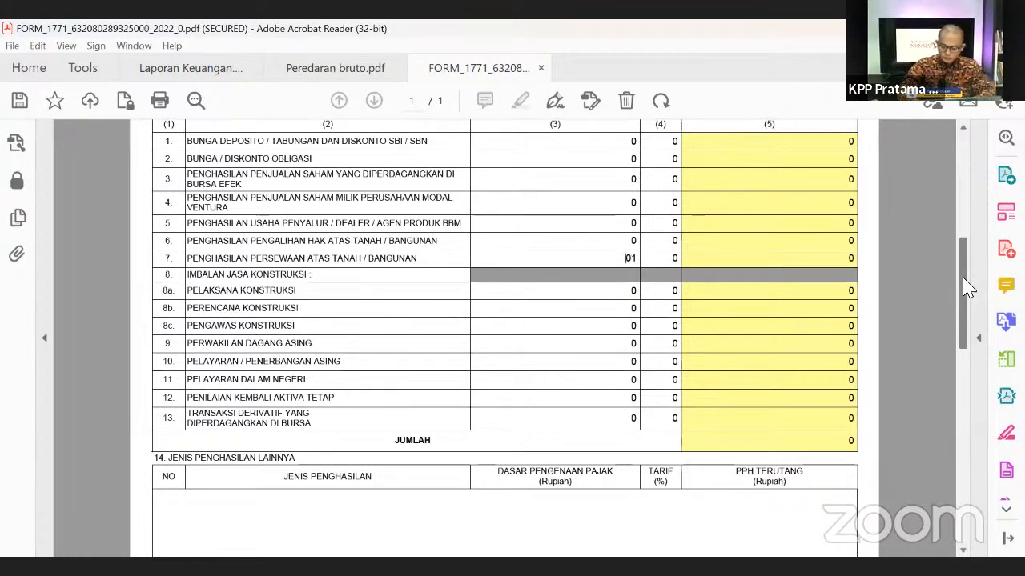
key(Delete)
text(00)
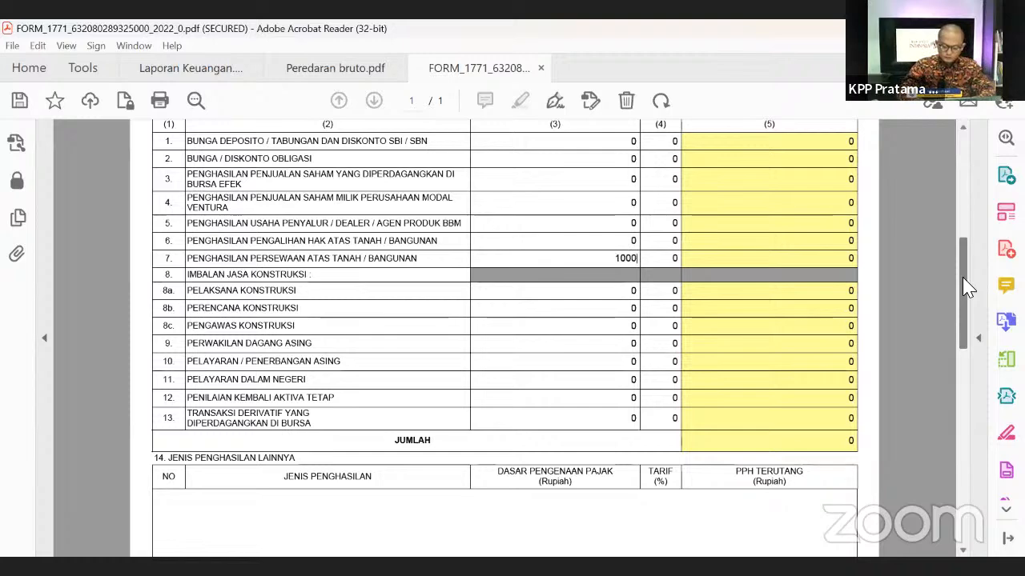
text(.000.)
text(00000)
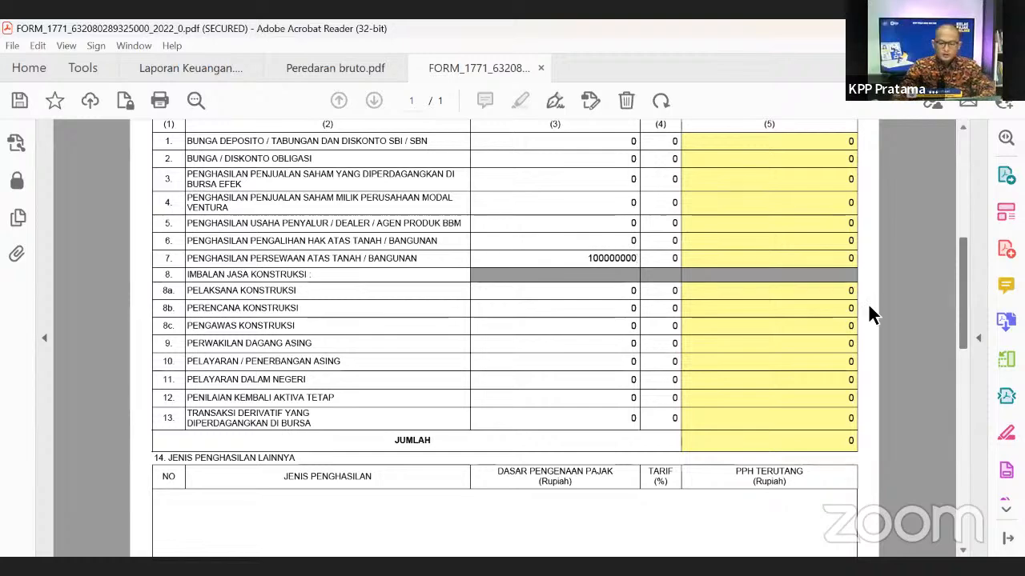
click(664, 258)
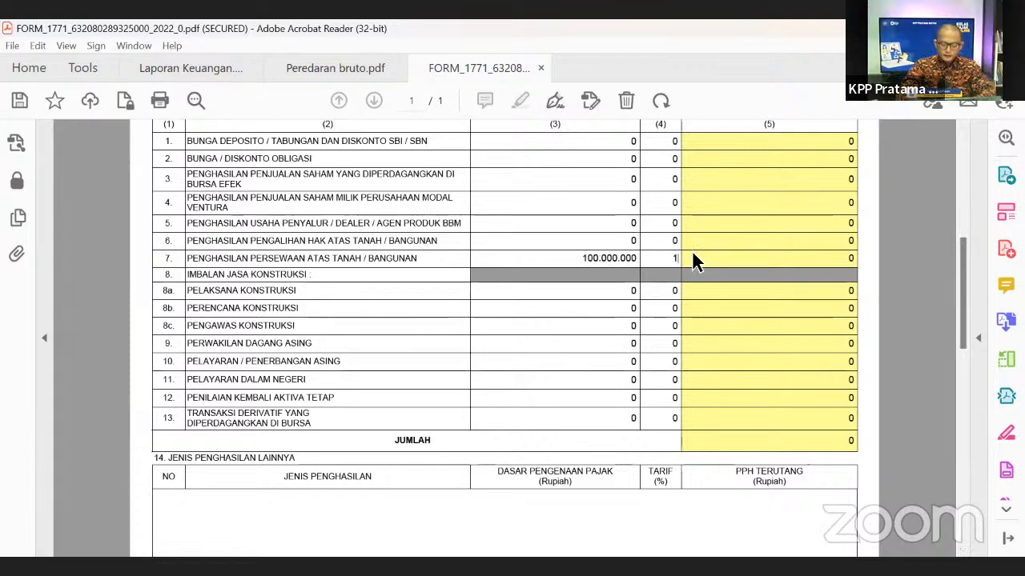
click(743, 259)
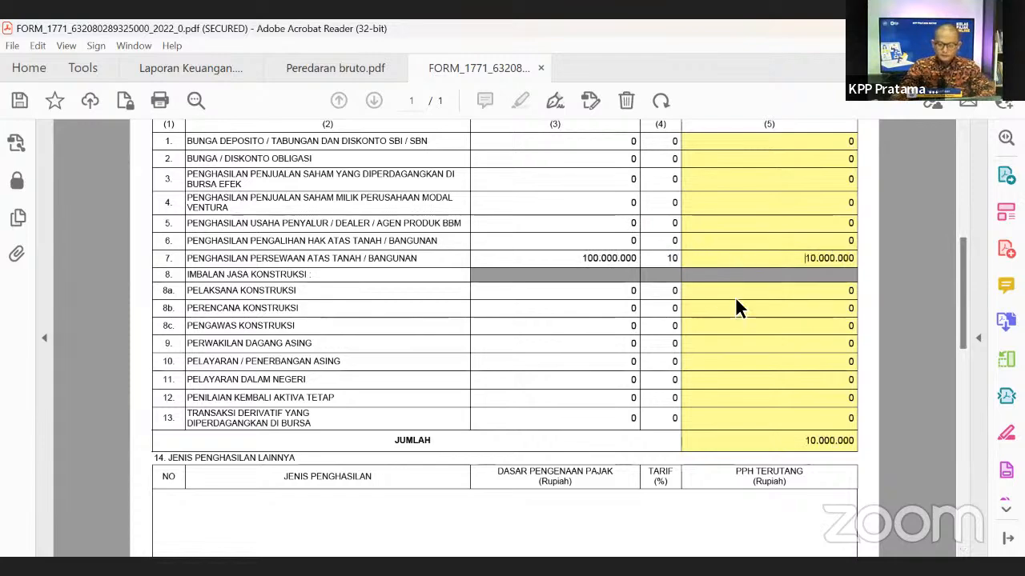
scroll(544, 350, up, 2)
scroll(571, 350, down, 3)
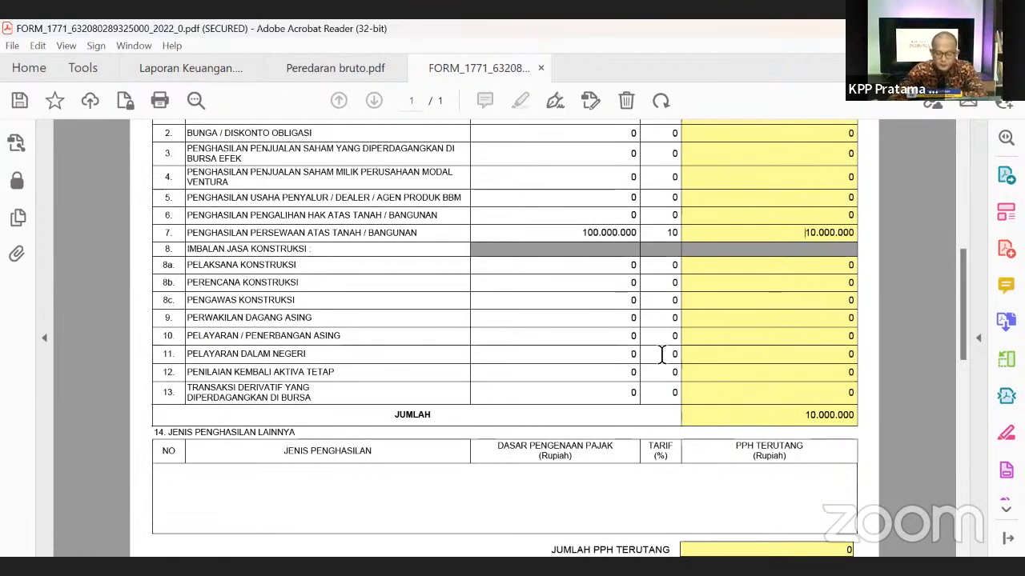
scroll(618, 344, down, 3)
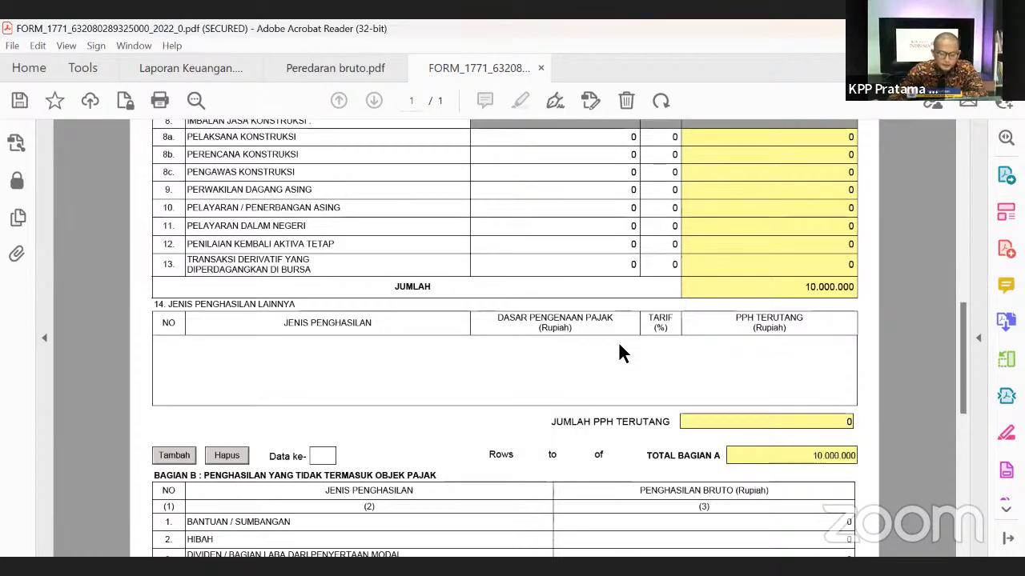
- Add a 'Peredaran bruto Tertentu' row to section 14 with a 50.000.000 tax base and 0.5 rate
scroll(619, 345, down, 2)
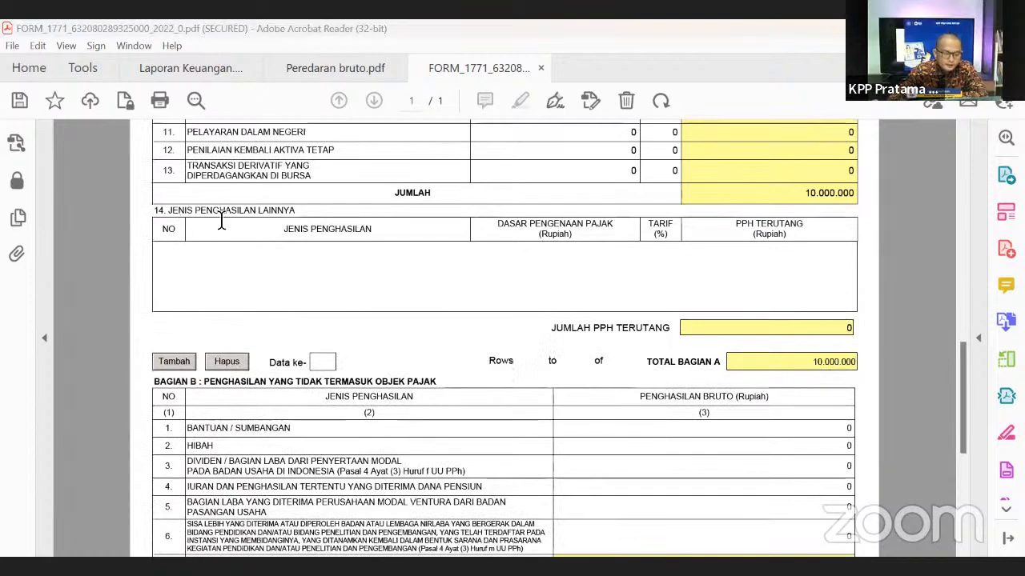
click(176, 363)
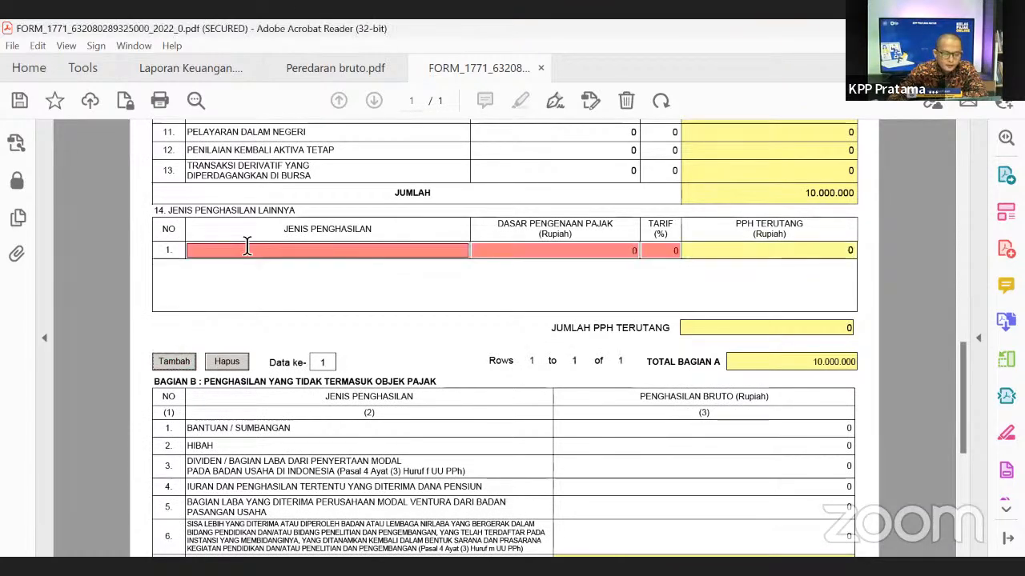
text(Pered)
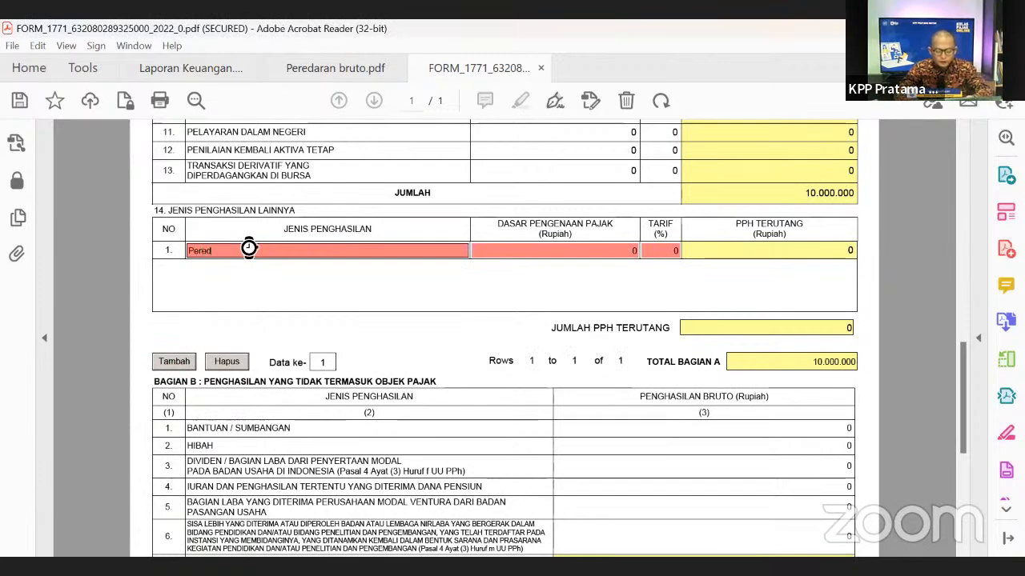
text(aran bruto T)
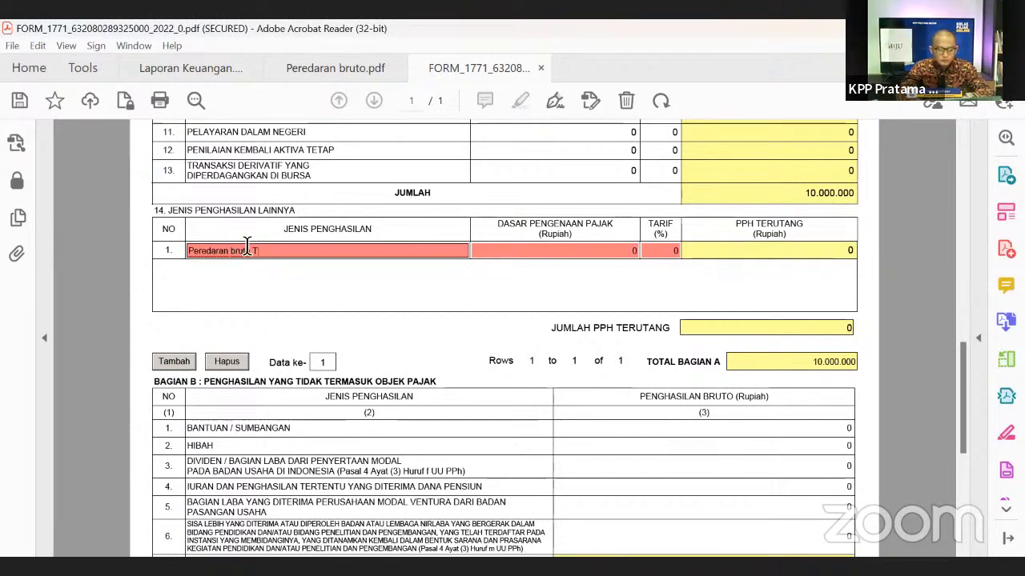
text(ertentu)
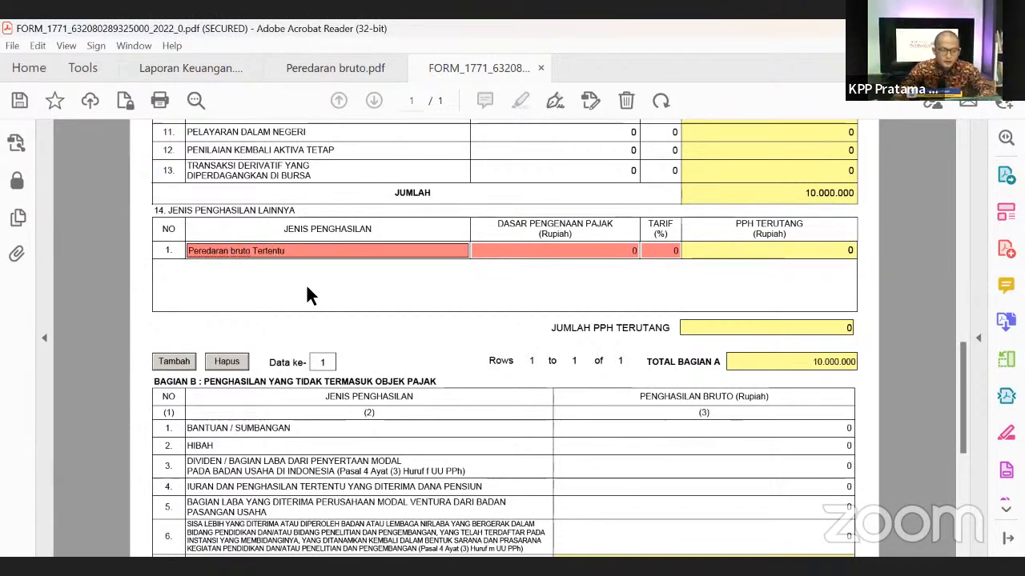
click(498, 253)
click(614, 254)
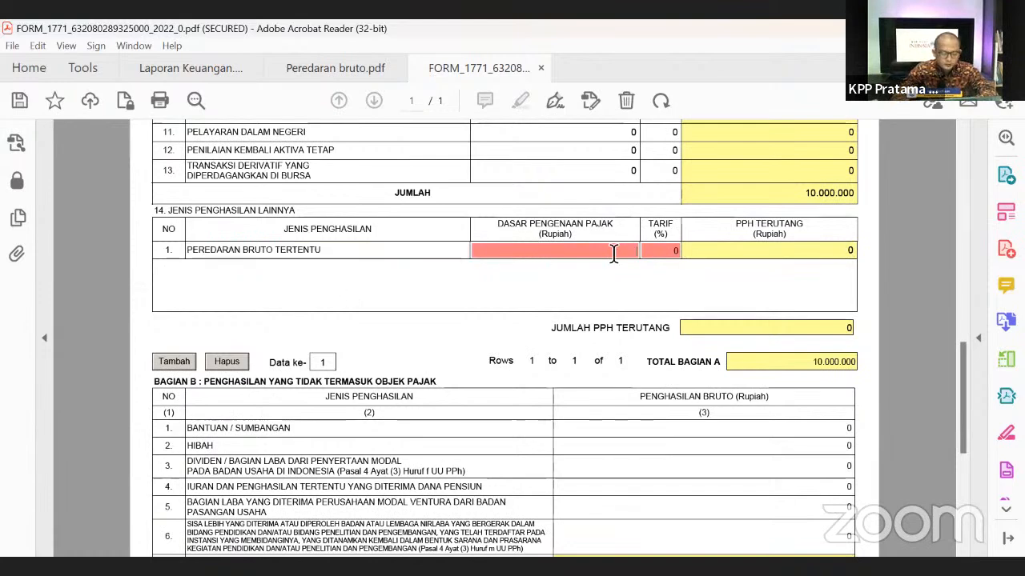
text(50)
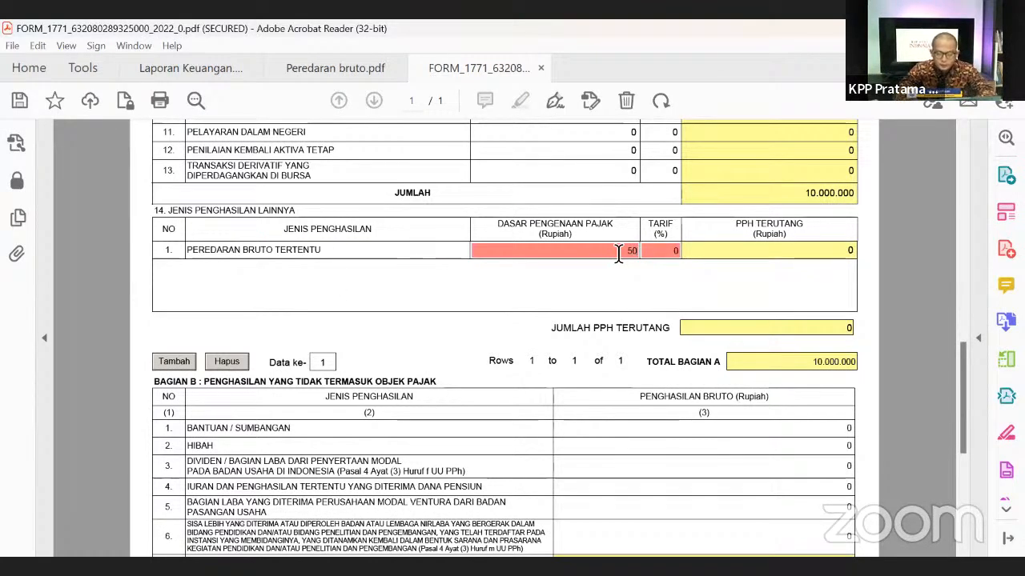
text(000000)
key(Tab)
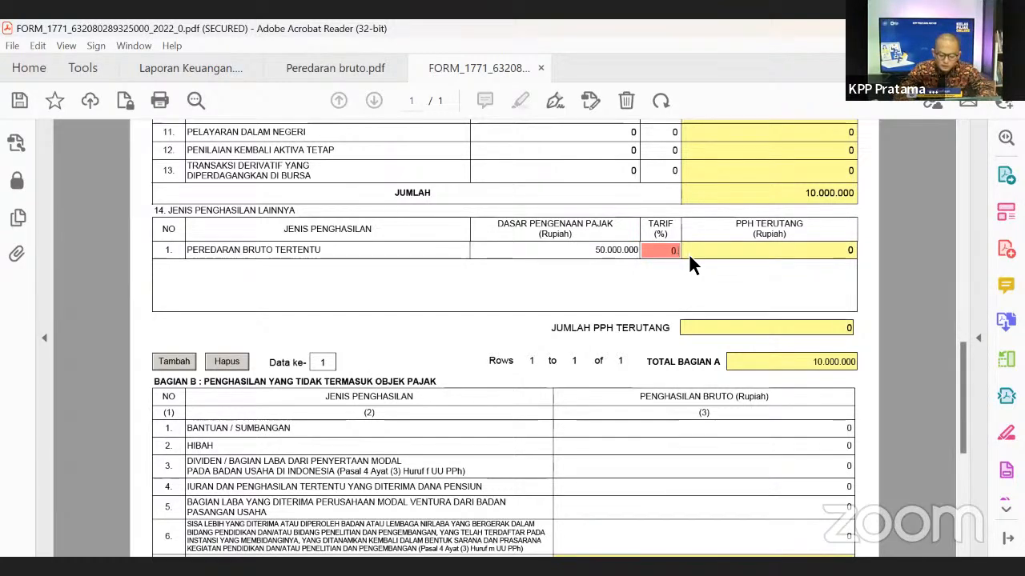
text(0.5)
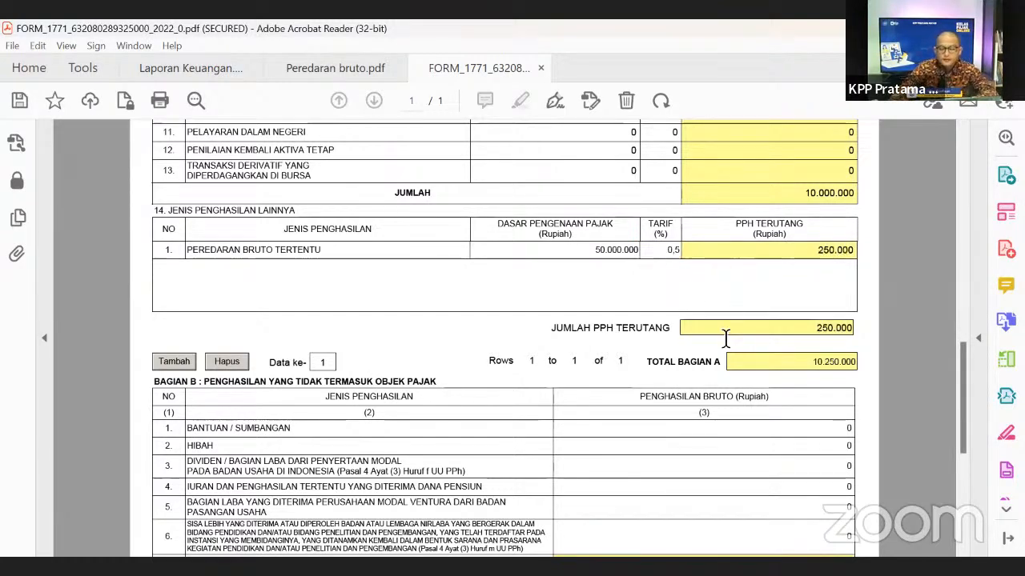
- Delete the Peredaran Bruto Tertentu row so Total Bagian A returns to 10.000.000
scroll(783, 314, up, 1)
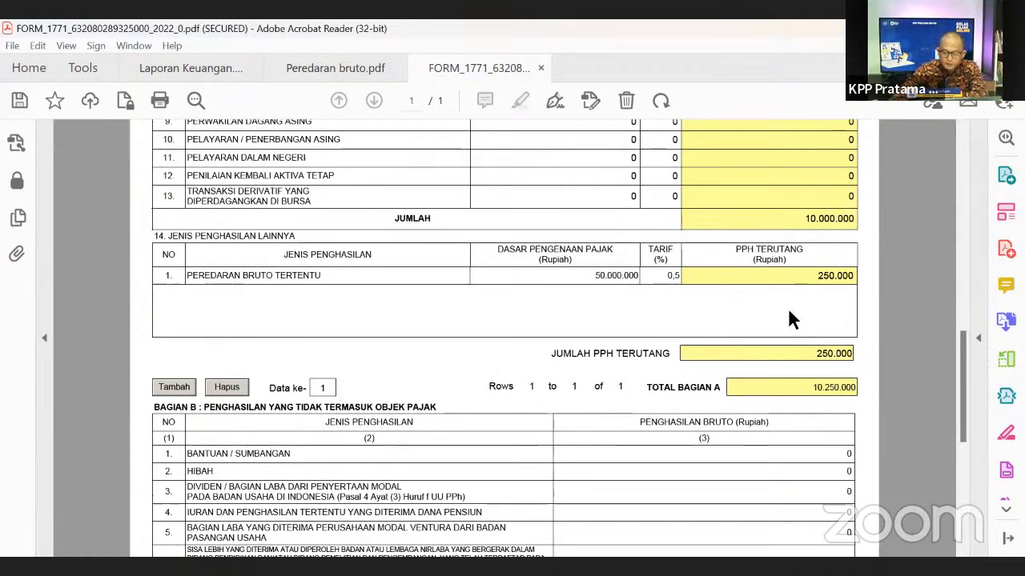
scroll(788, 319, up, 1)
scroll(491, 346, up, 1)
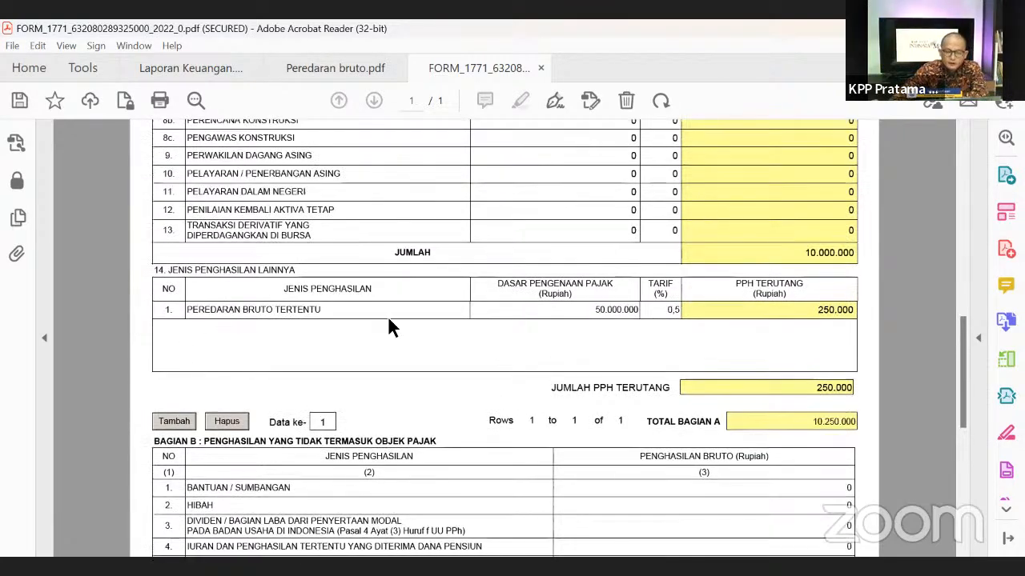
click(226, 421)
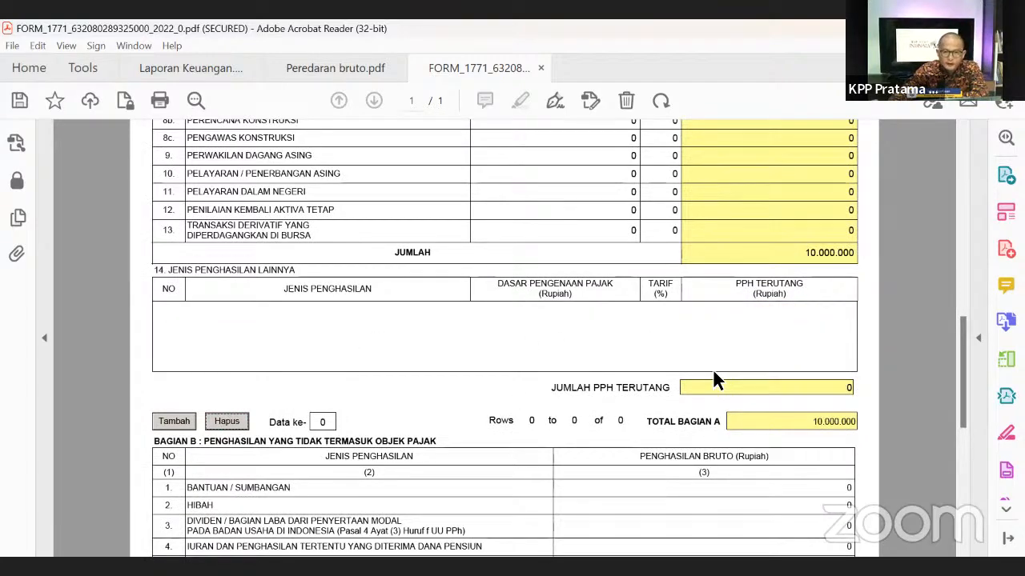
scroll(595, 400, down, 5)
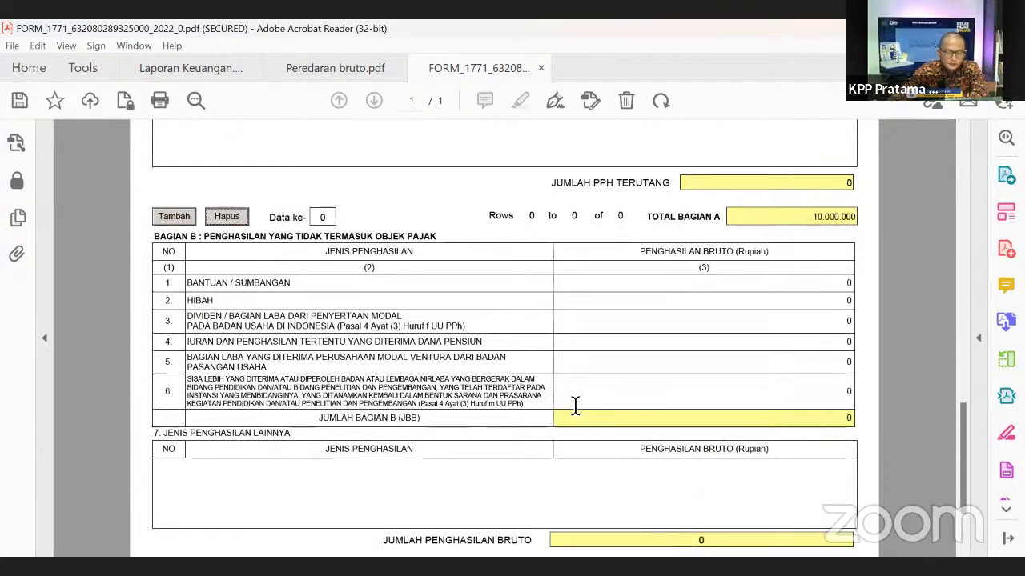
scroll(192, 279, down, 1)
scroll(188, 272, up, 1)
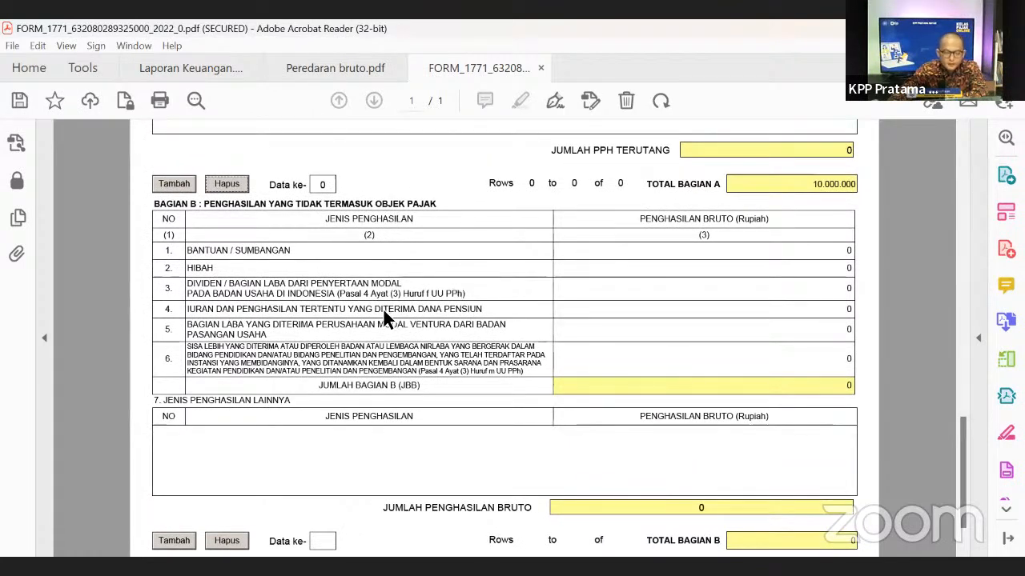
drag(188, 250, 289, 251)
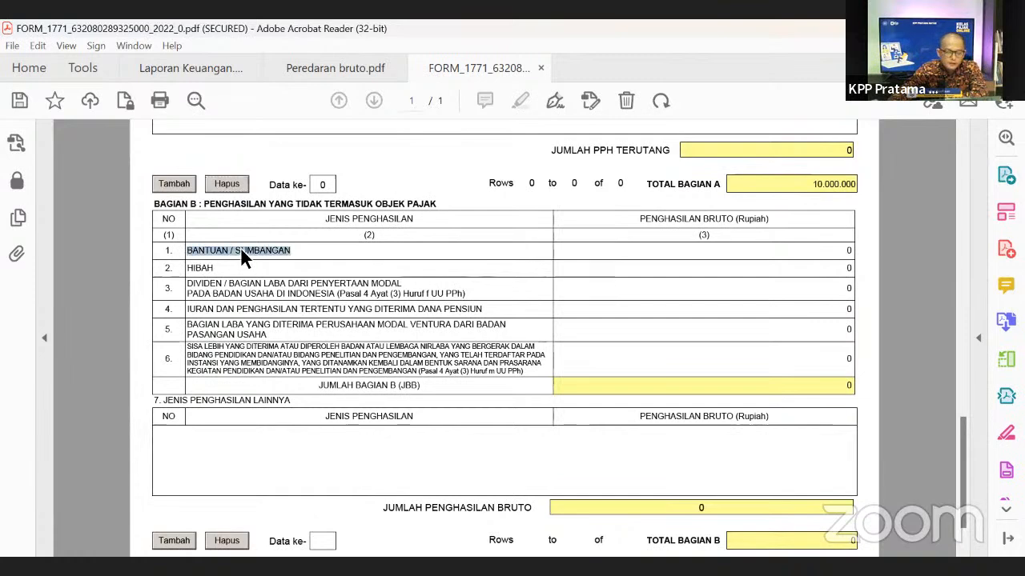
click(197, 270)
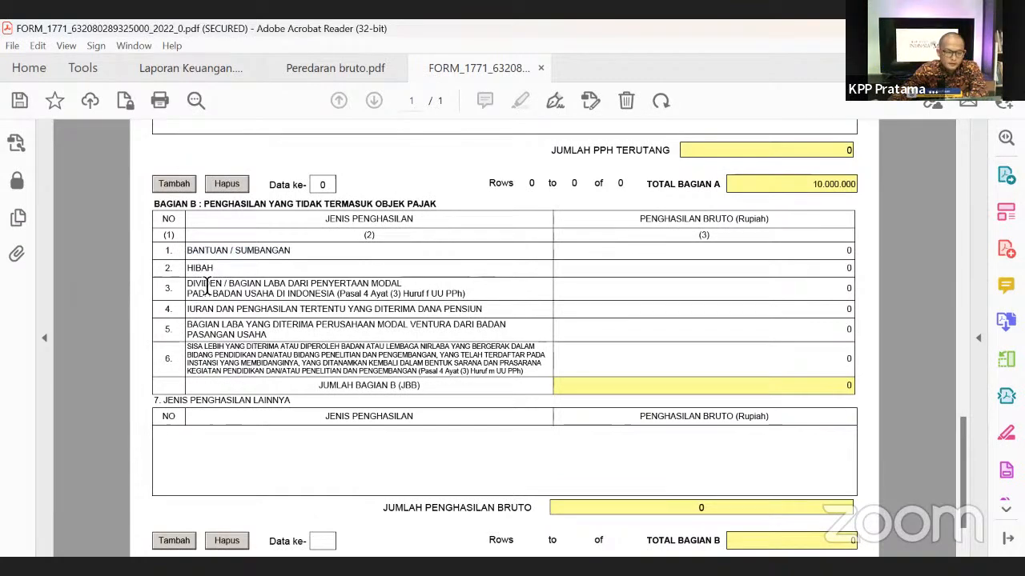
drag(189, 309, 251, 339)
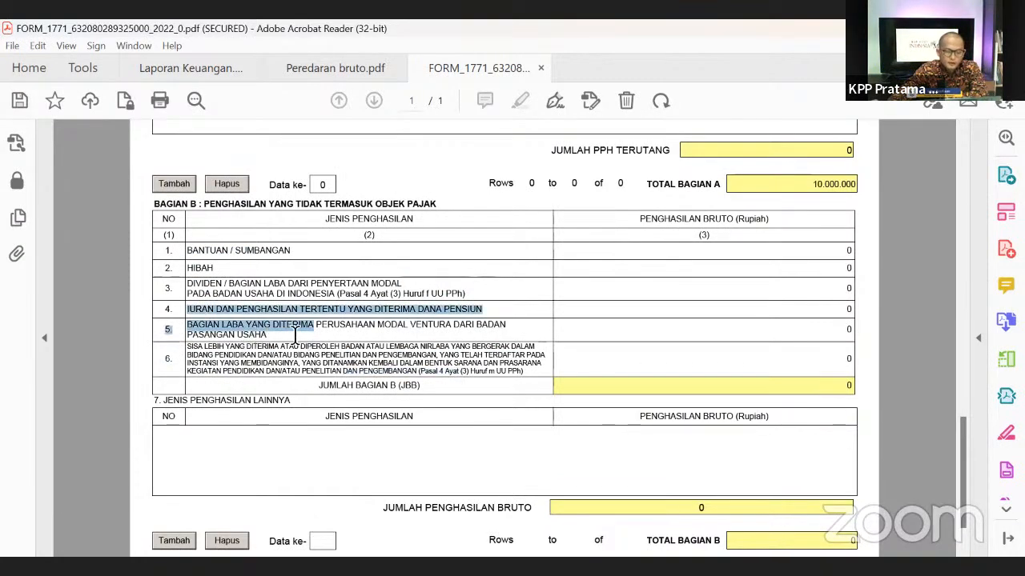
click(690, 374)
scroll(690, 374, up, 1)
scroll(767, 336, up, 3)
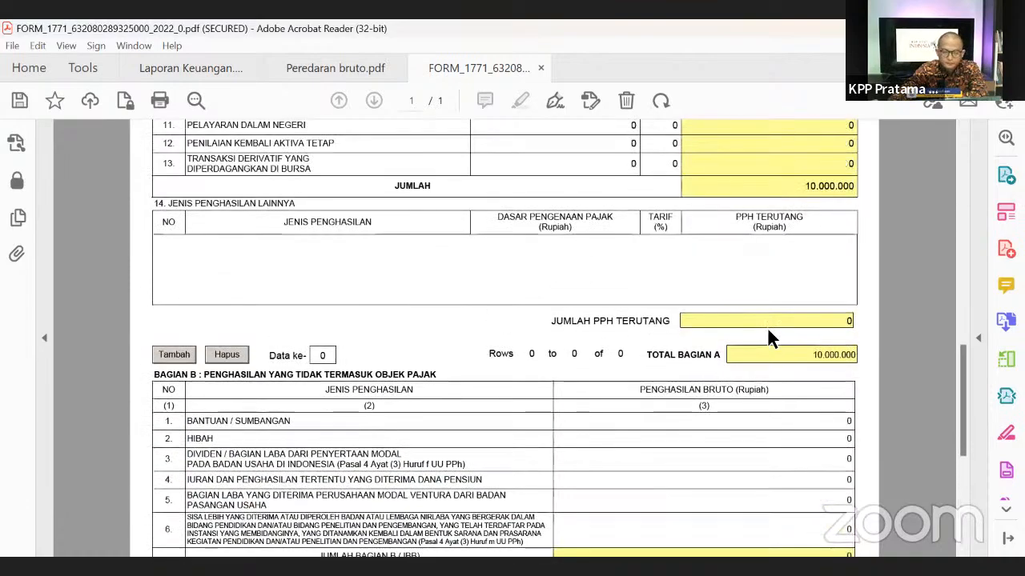
scroll(784, 324, down, 5)
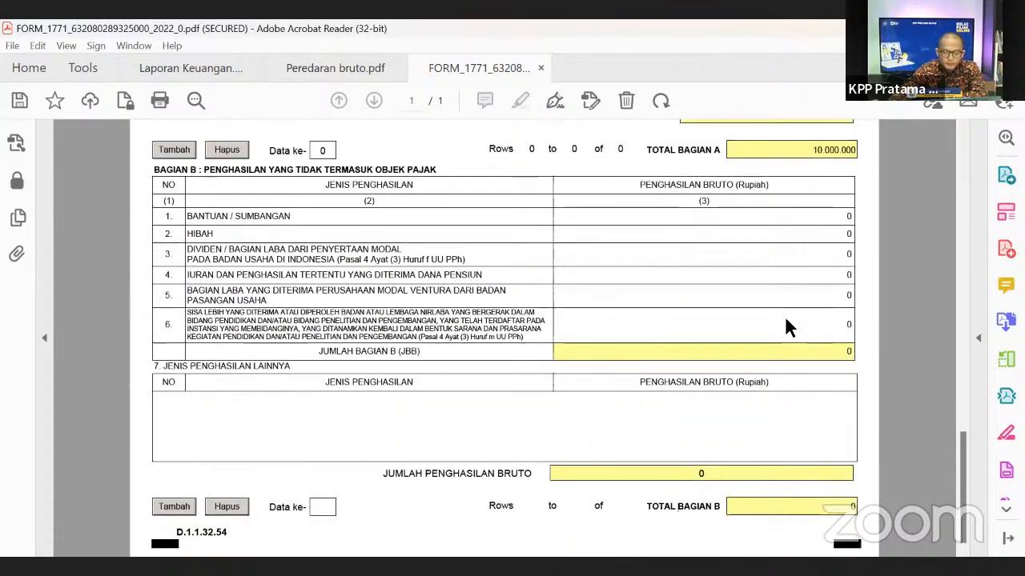
scroll(787, 322, up, 6)
scroll(386, 355, down, 3)
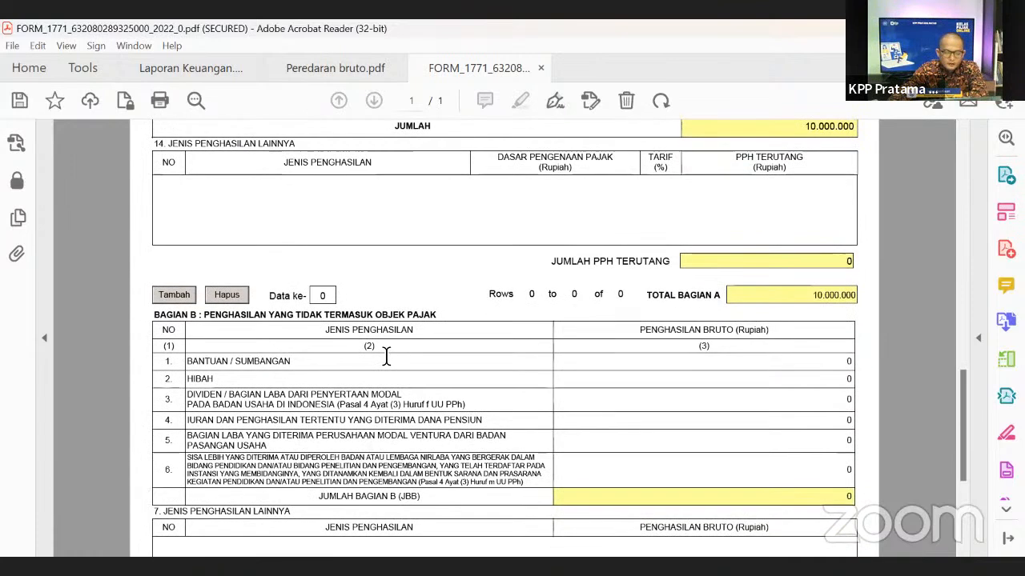
click(845, 361)
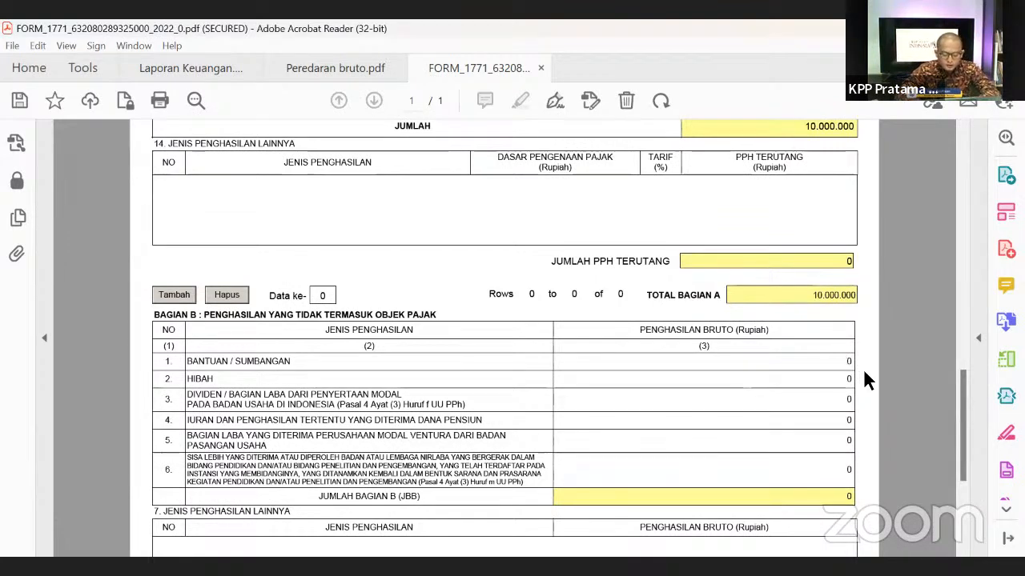
- Enter 20.000.000 as Bantuan / Sumbangan gross income, making Jumlah Bagian B 20.000.000
text(20.000.)
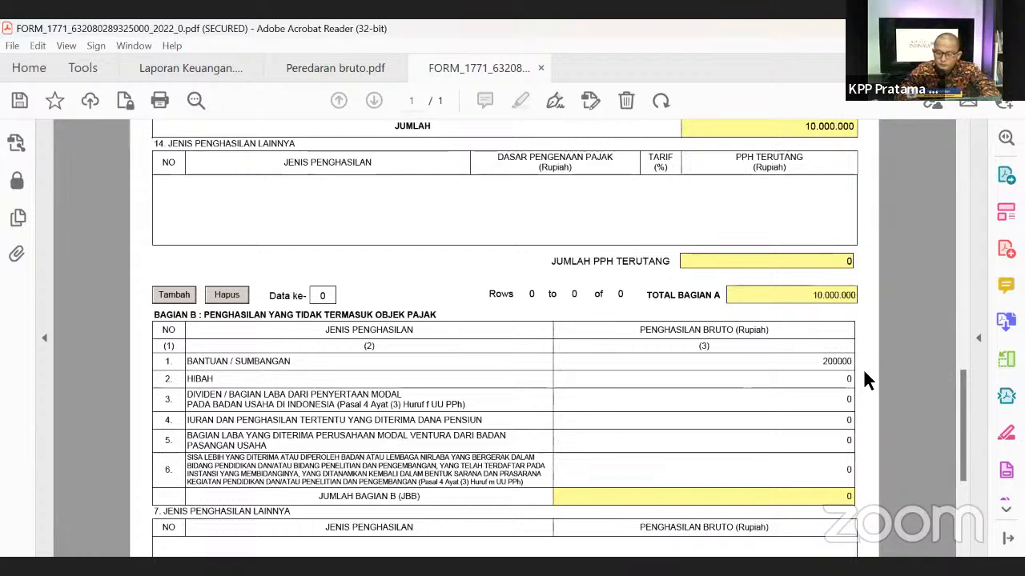
text(00)
click(870, 336)
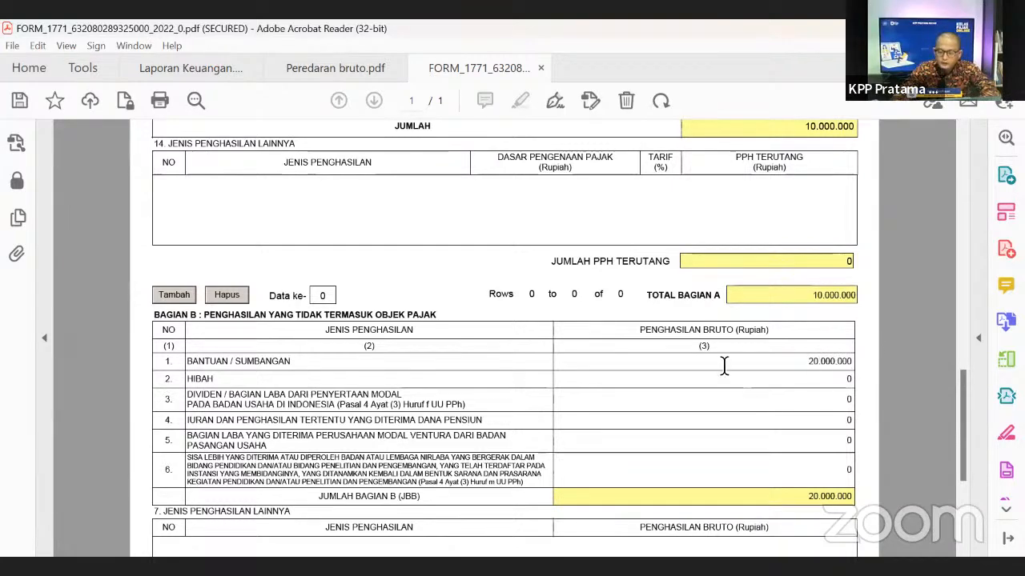
scroll(682, 450, down, 3)
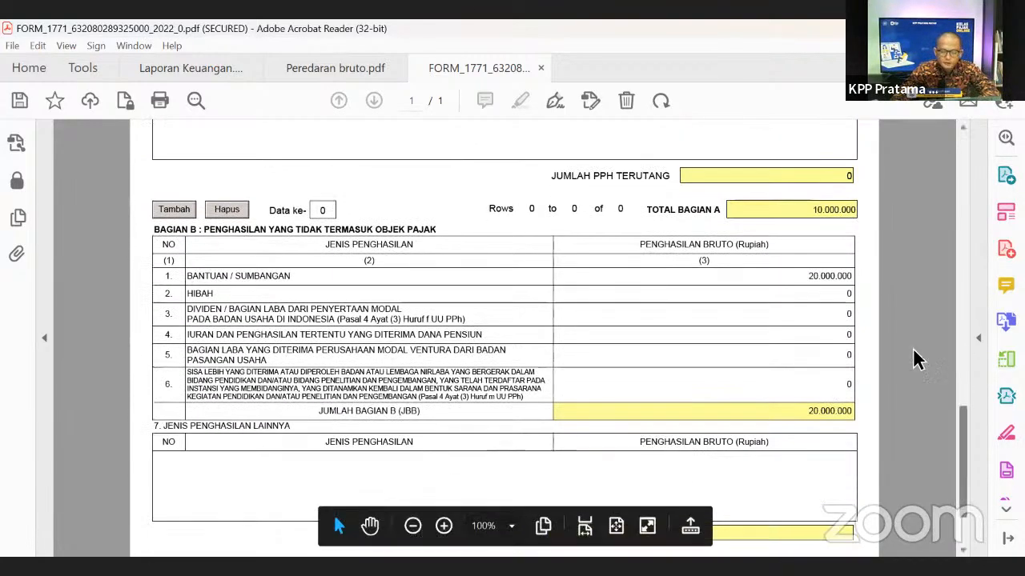
scroll(887, 362, up, 3)
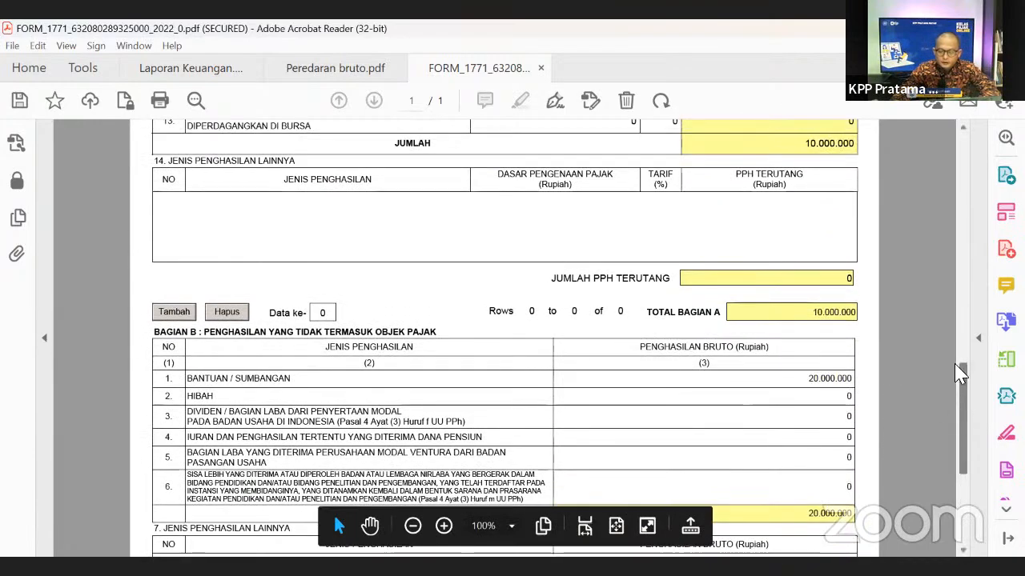
drag(963, 412, 967, 222)
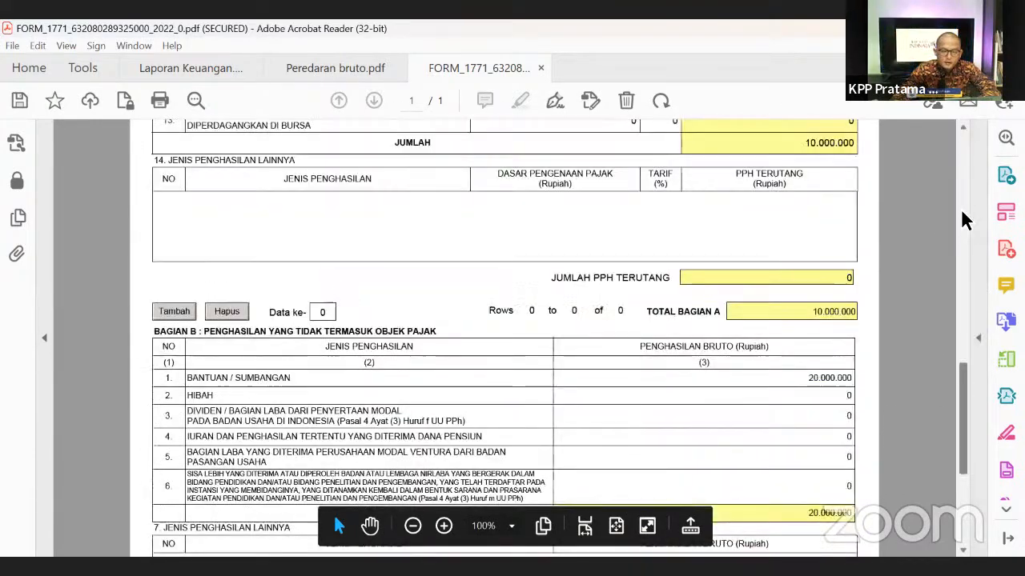
- Switch to the LAMPIRAN III attachment and scroll to its empty PPh 22/23/26 withholding table
drag(963, 385, 951, 210)
scroll(956, 216, up, 5)
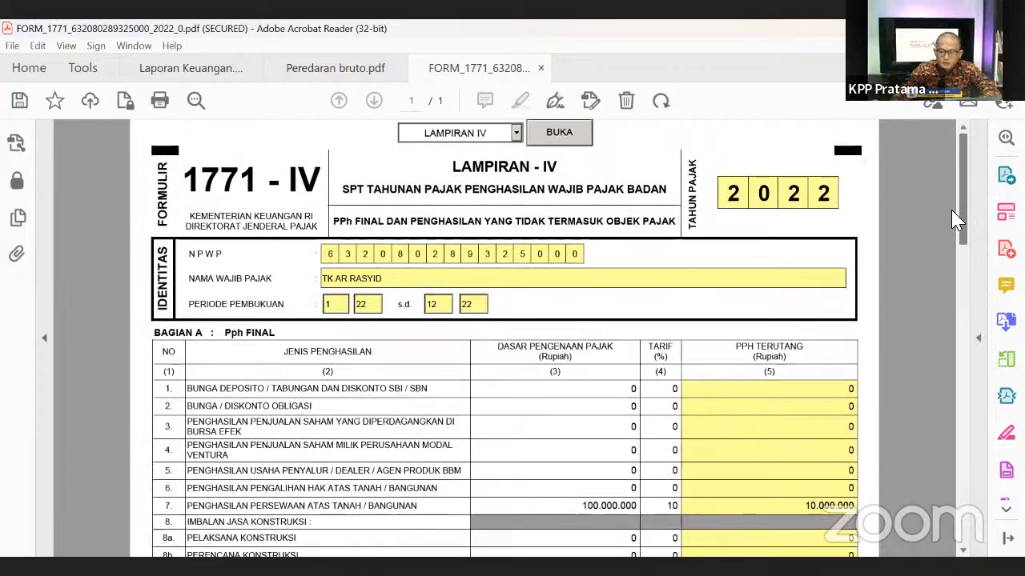
click(515, 136)
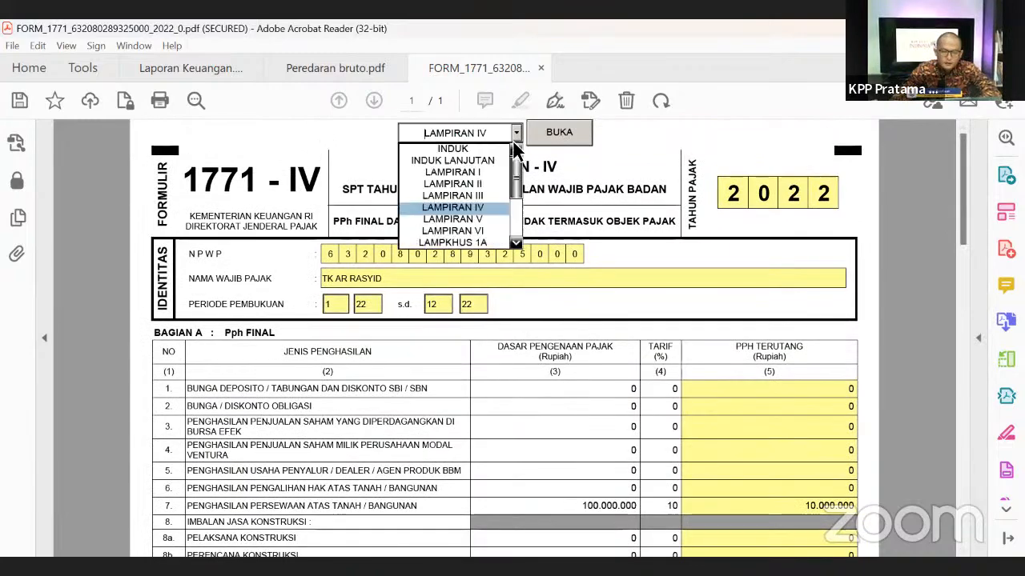
click(453, 195)
click(552, 132)
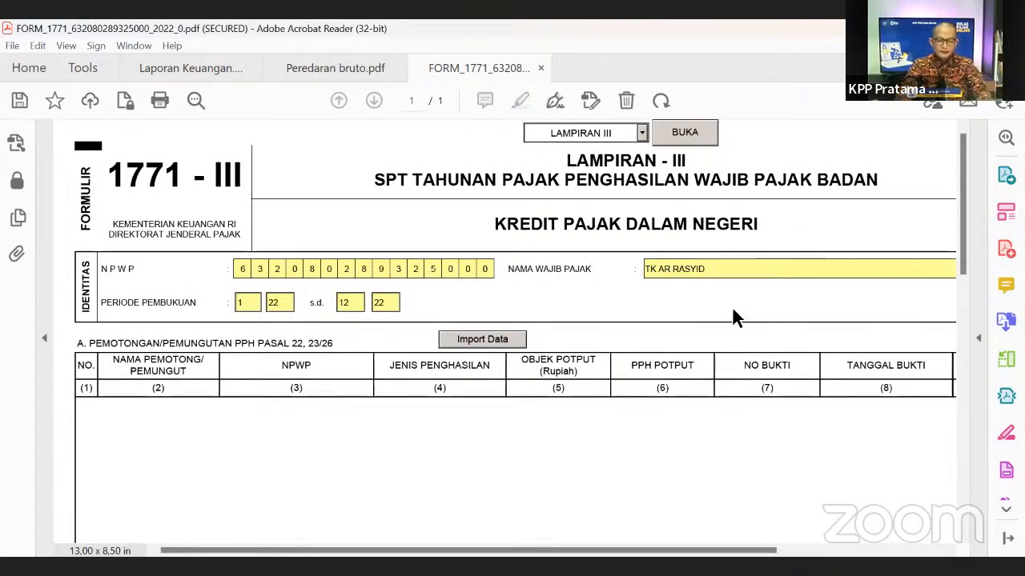
scroll(514, 268, down, 5)
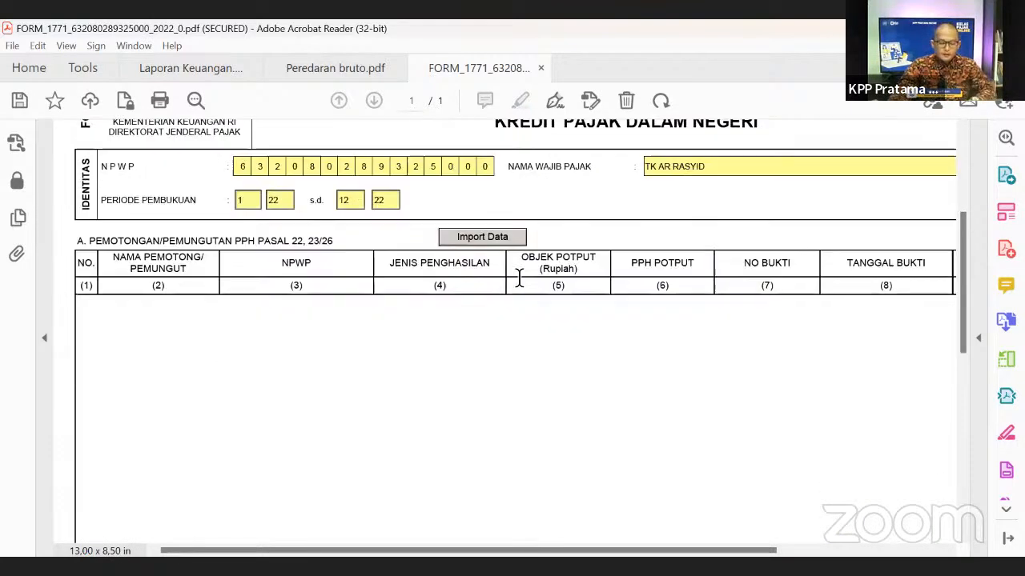
scroll(566, 366, down, 2)
scroll(566, 366, up, 4)
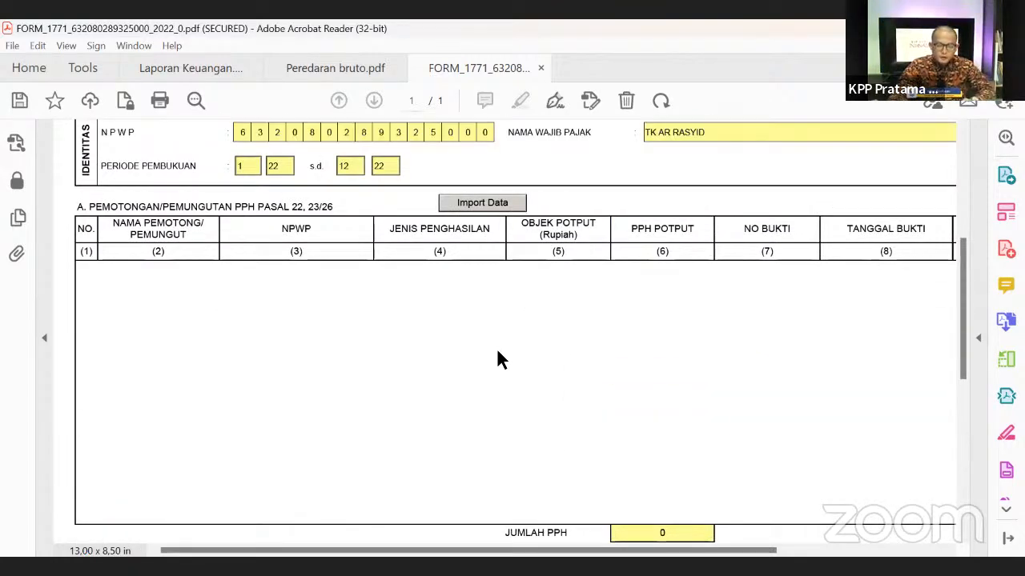
scroll(276, 373, down, 2)
scroll(290, 381, up, 1)
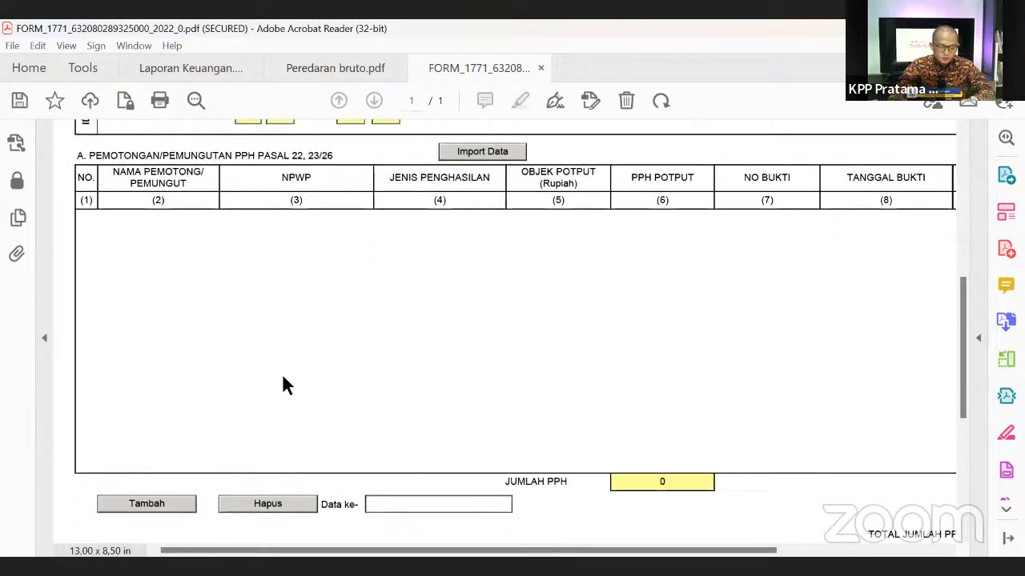
- Add a withholding table row naming the withholder CV RIRIS
click(152, 510)
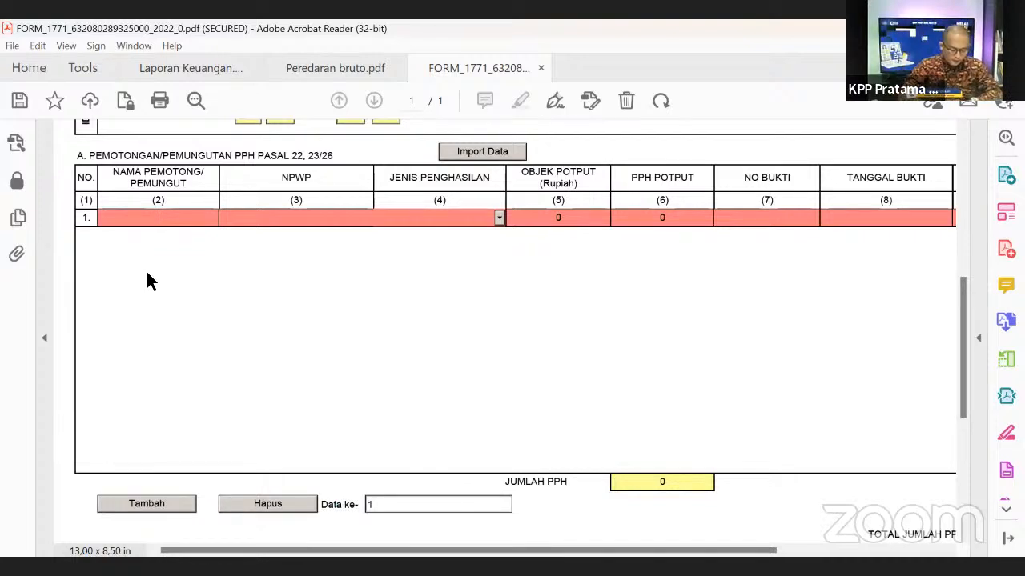
text(RI)
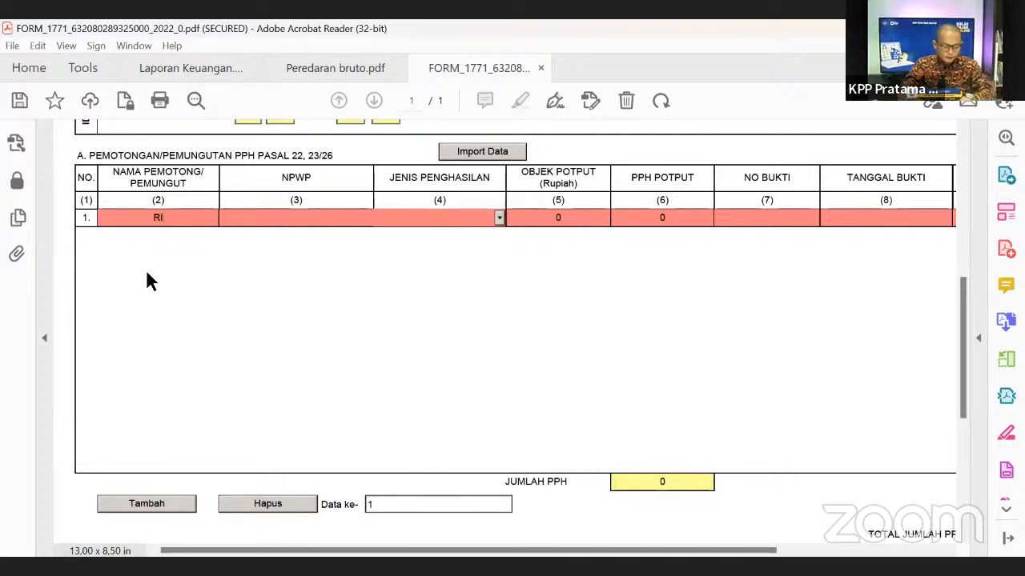
text(na)
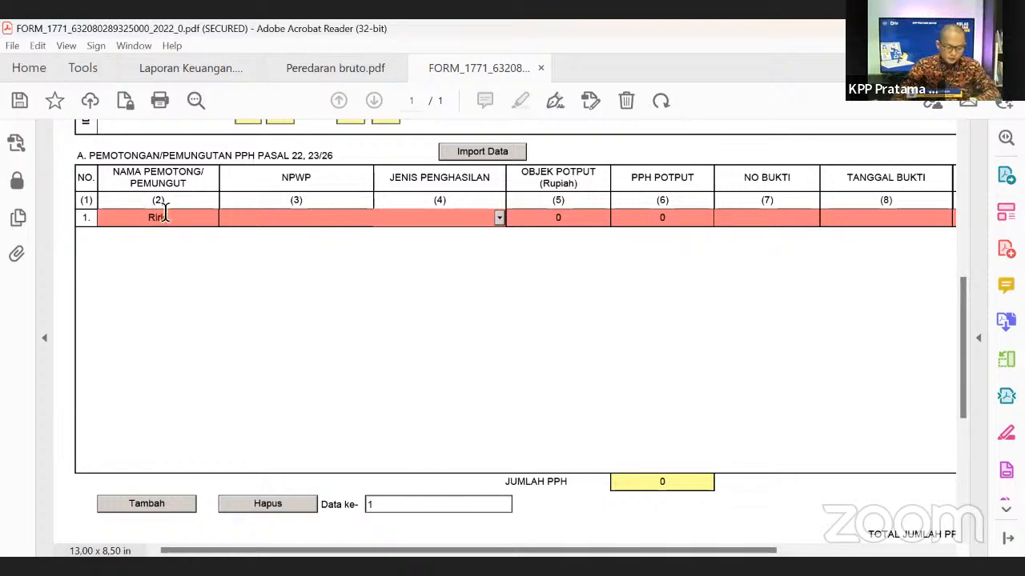
text(s)
key(BackSpace)
key(BackSpace)
key(BackSpace)
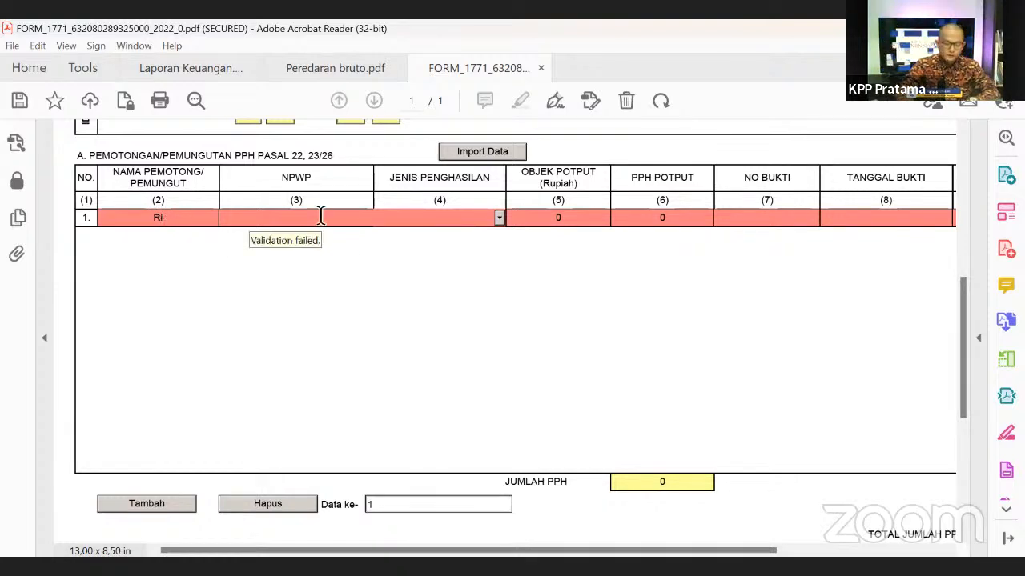
text(RIRIS)
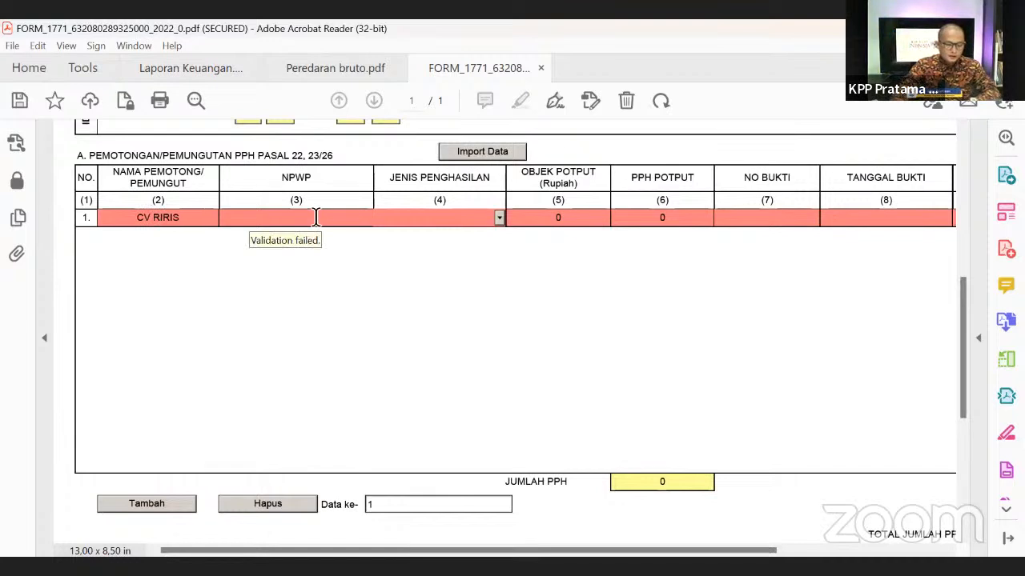
click(317, 217)
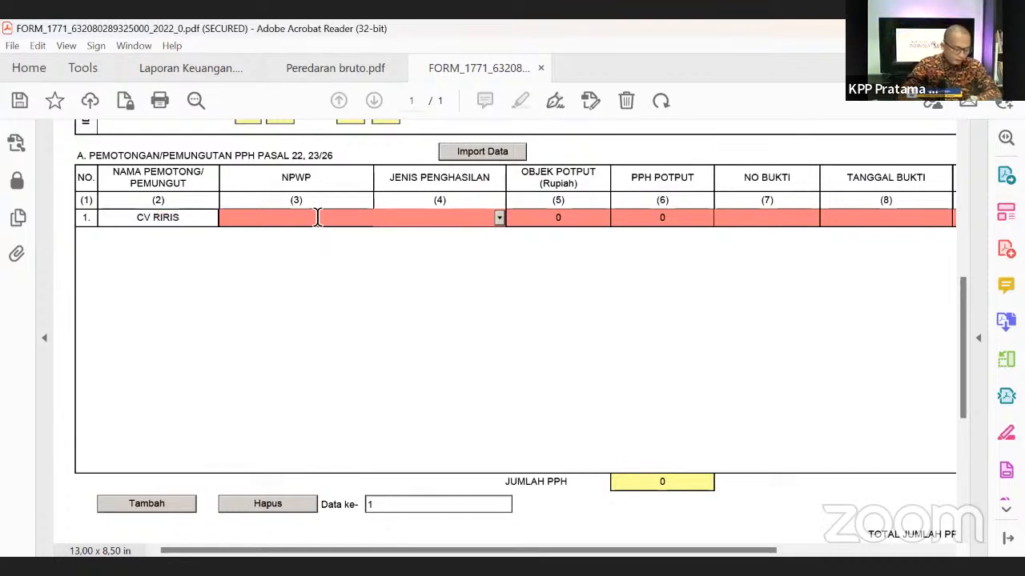
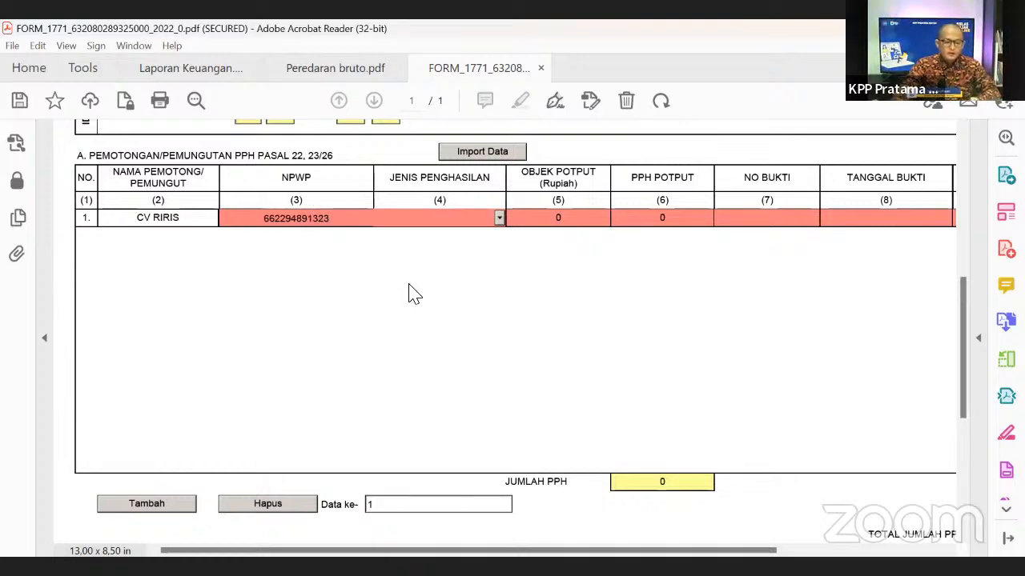
- Enter the withholder's NPWP, padding it with 000 to reach 15 digits
click(415, 295)
click(687, 330)
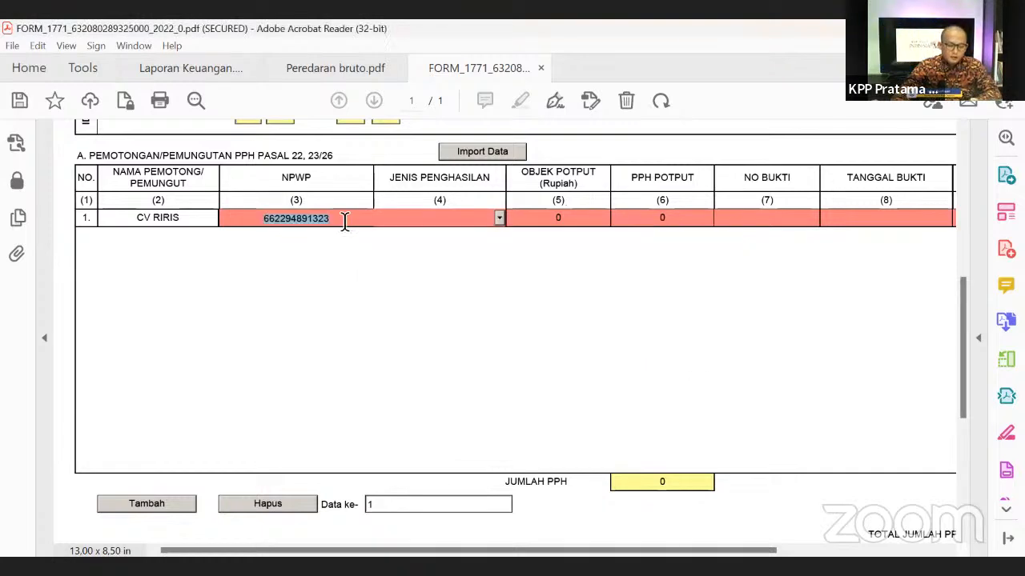
click(344, 222)
text(000)
click(429, 216)
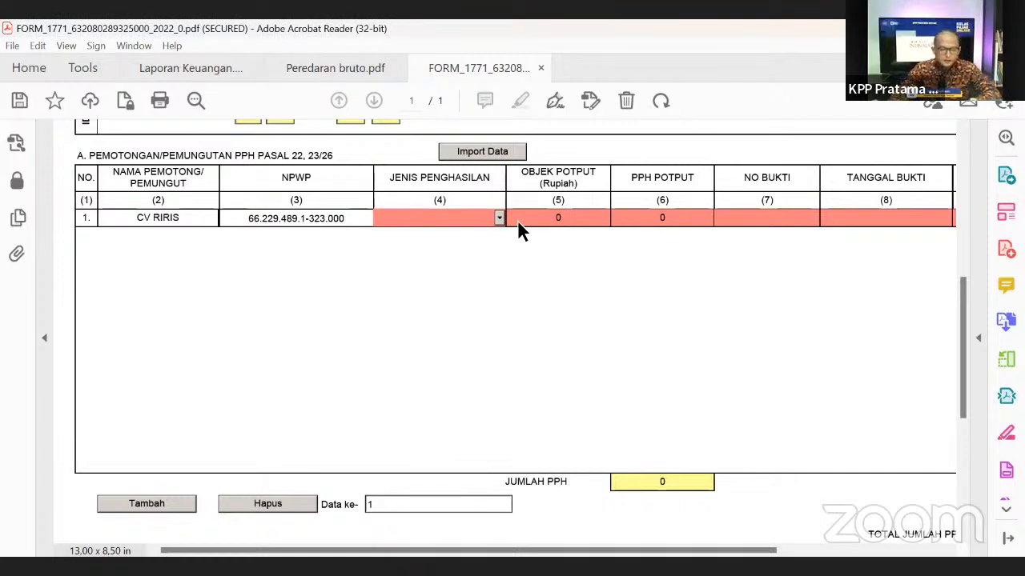
- Set row 1's income type to Pasal 23 Imbalan / Jasa Lainnya
scroll(641, 341, up, 2)
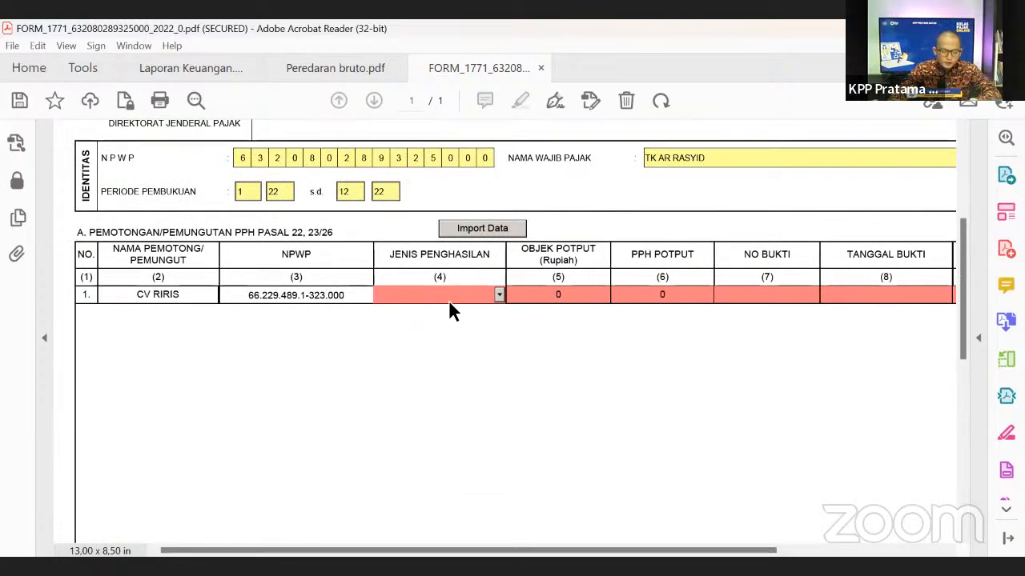
click(496, 292)
drag(497, 302, 502, 337)
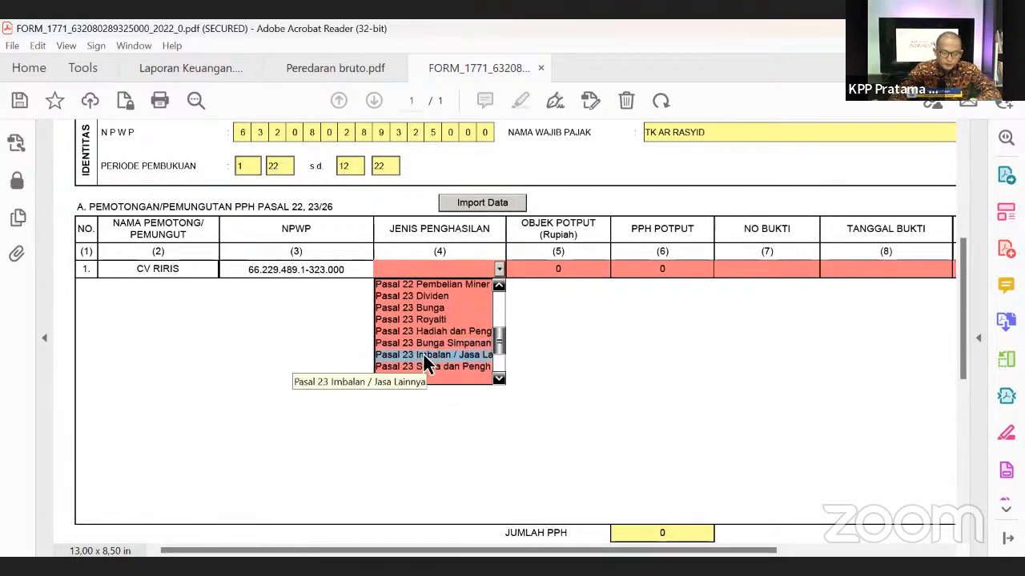
drag(494, 351, 502, 299)
scroll(442, 351, down, 3)
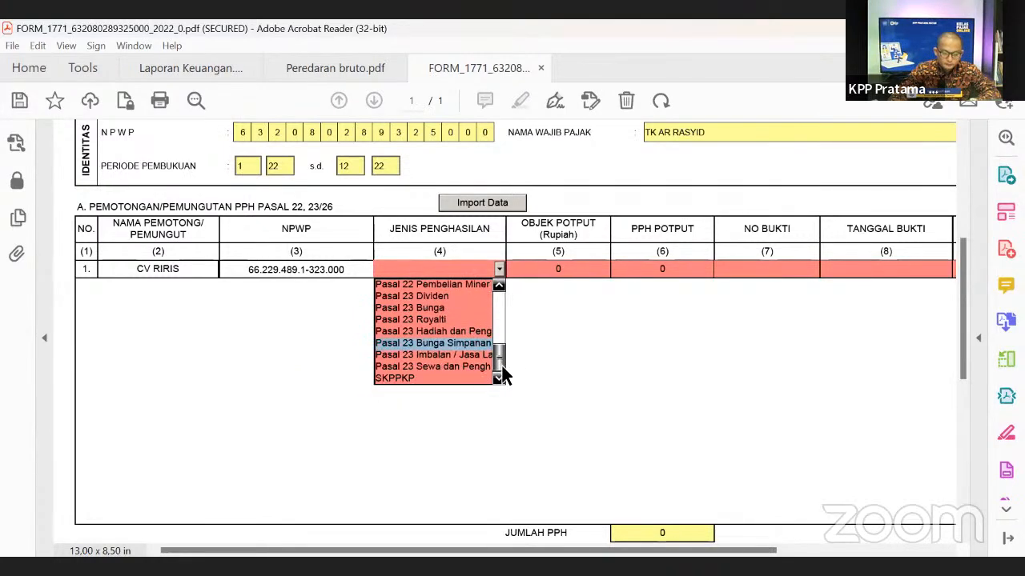
click(442, 350)
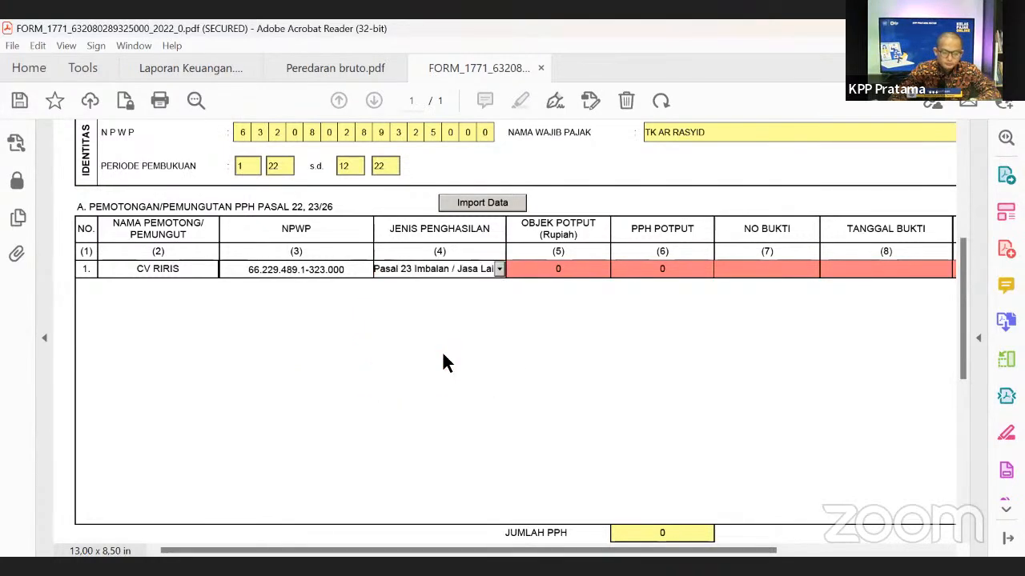
- Enter 150.000.000 as the row's withholding object amount
click(551, 269)
text(15)
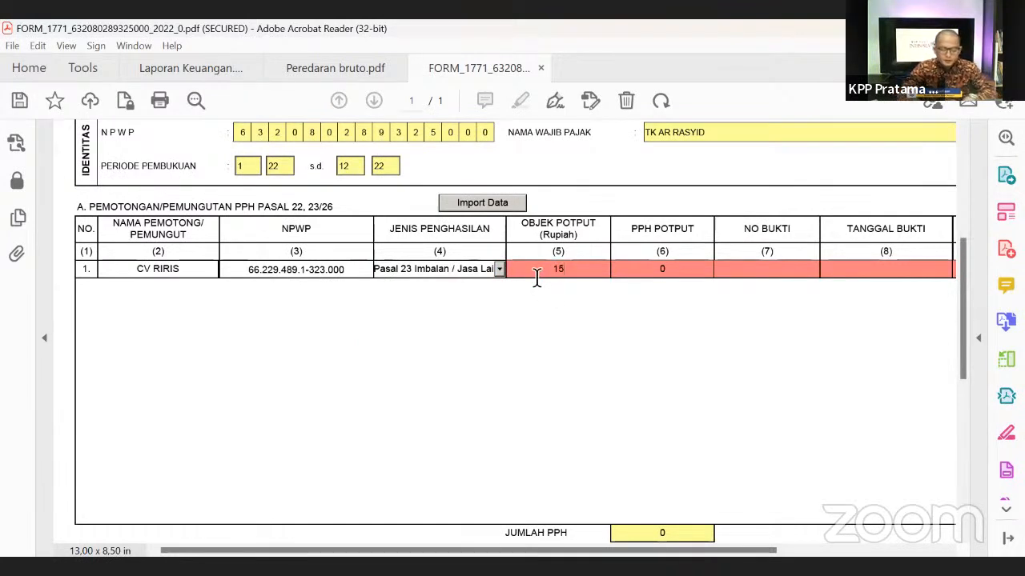
text(00)
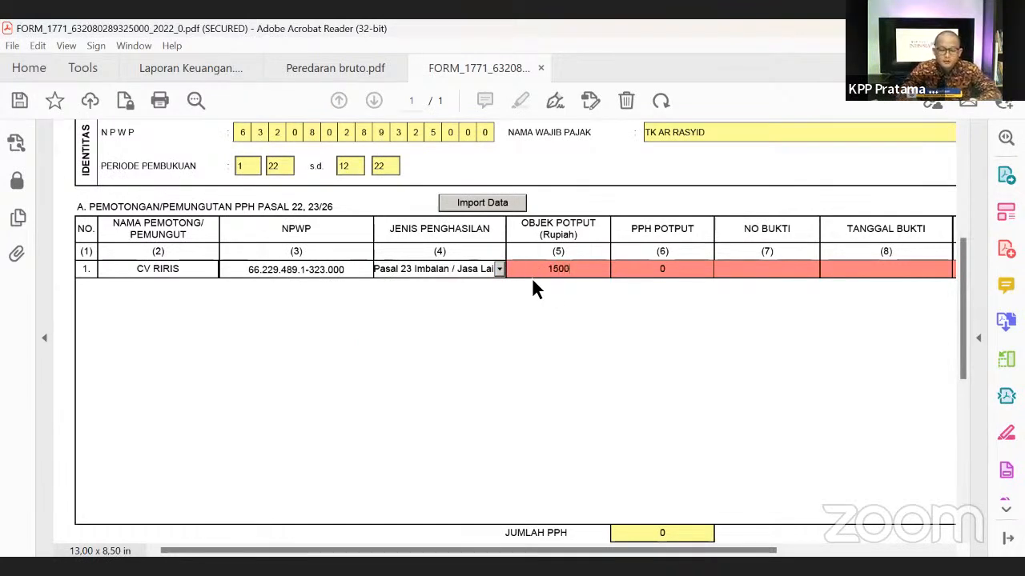
text(0000)
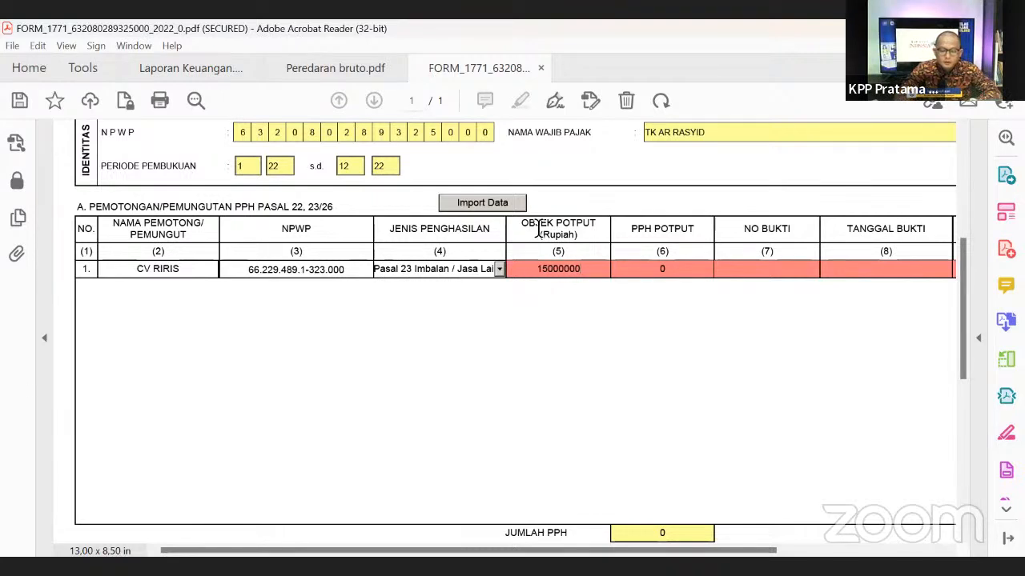
click(563, 326)
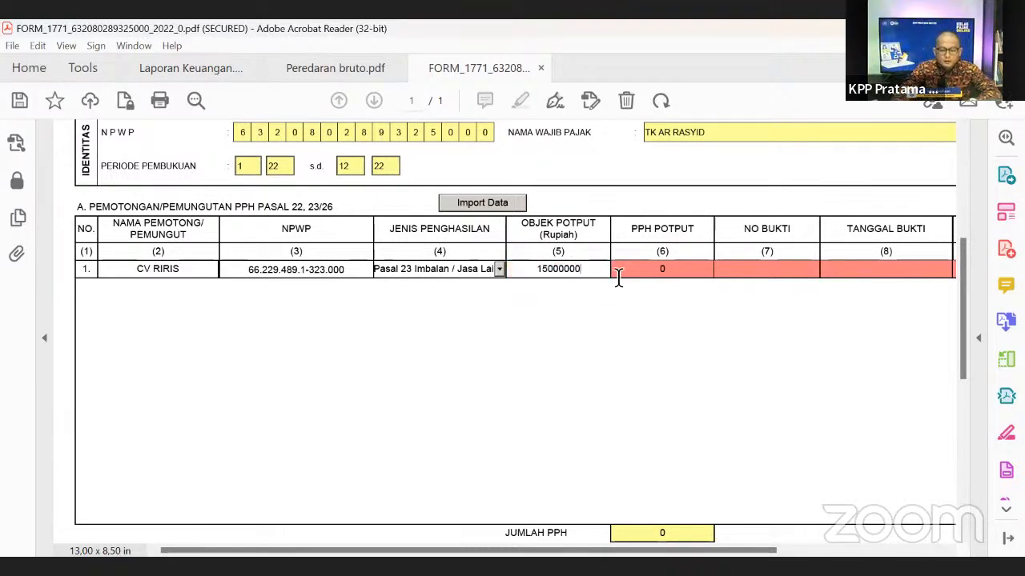
click(619, 275)
click(593, 273)
text(0)
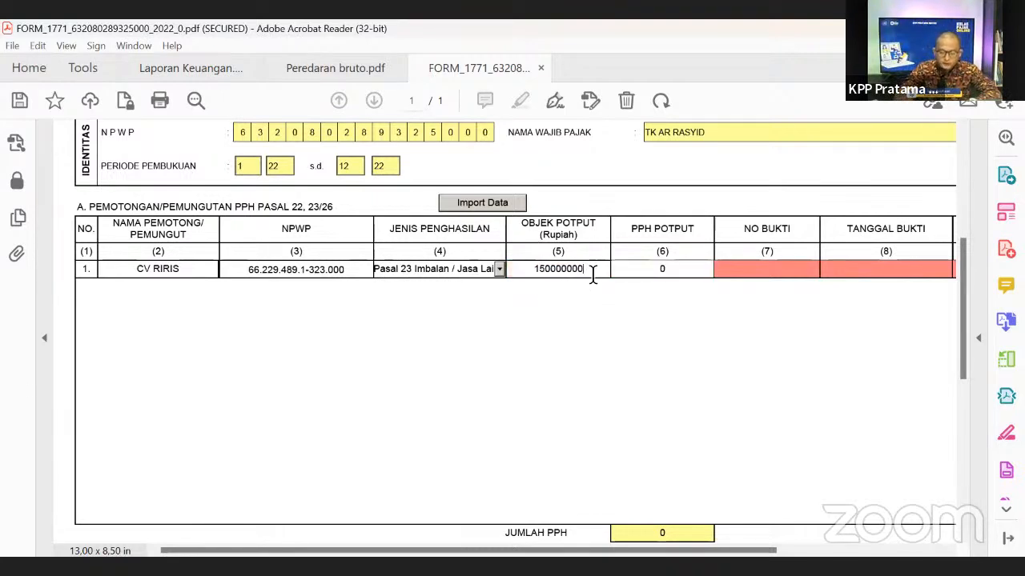
click(640, 327)
- Enter 3.000.000 tax withheld and the withholding slip number
click(653, 272)
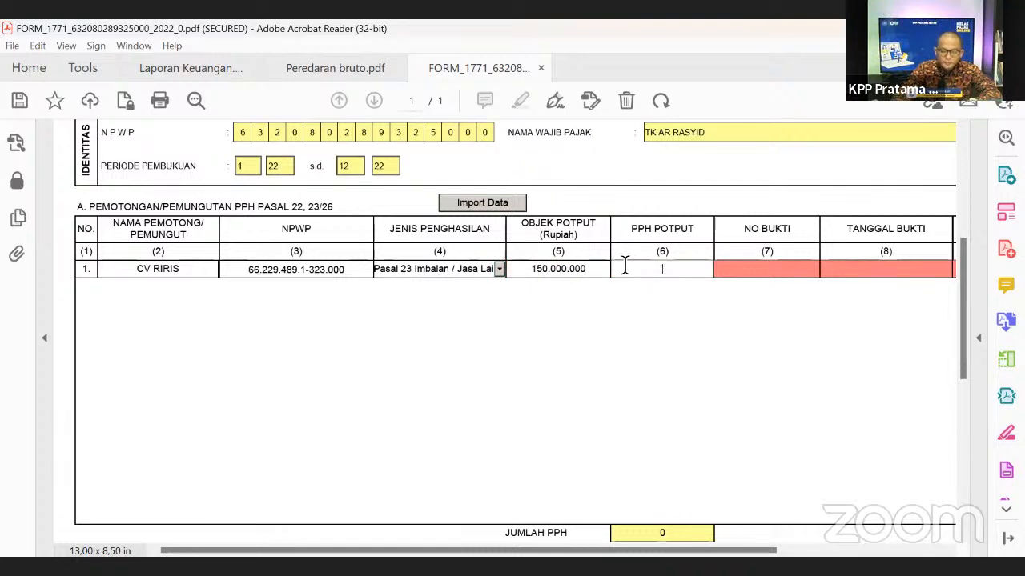
click(532, 352)
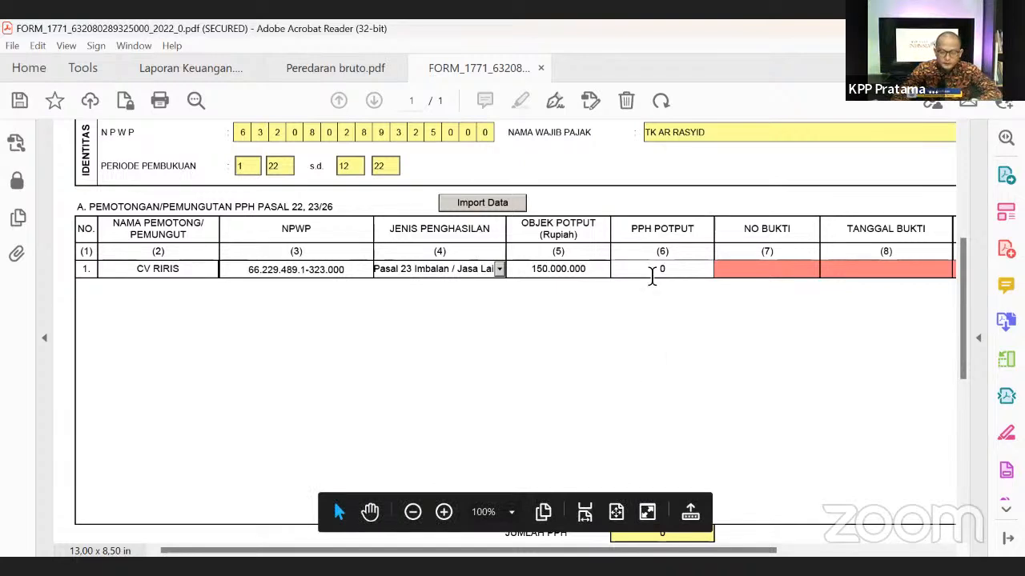
click(653, 272)
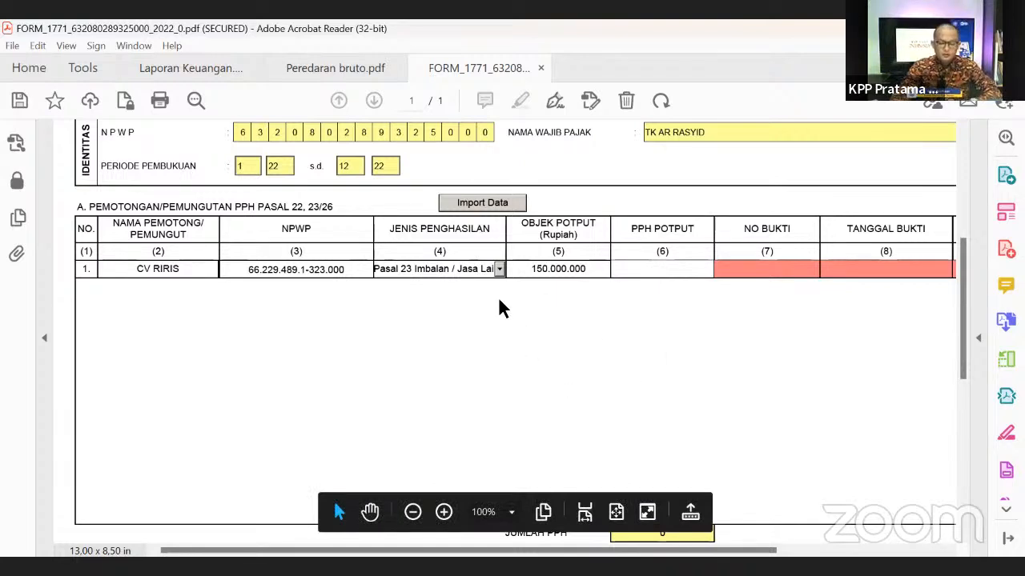
text(3)
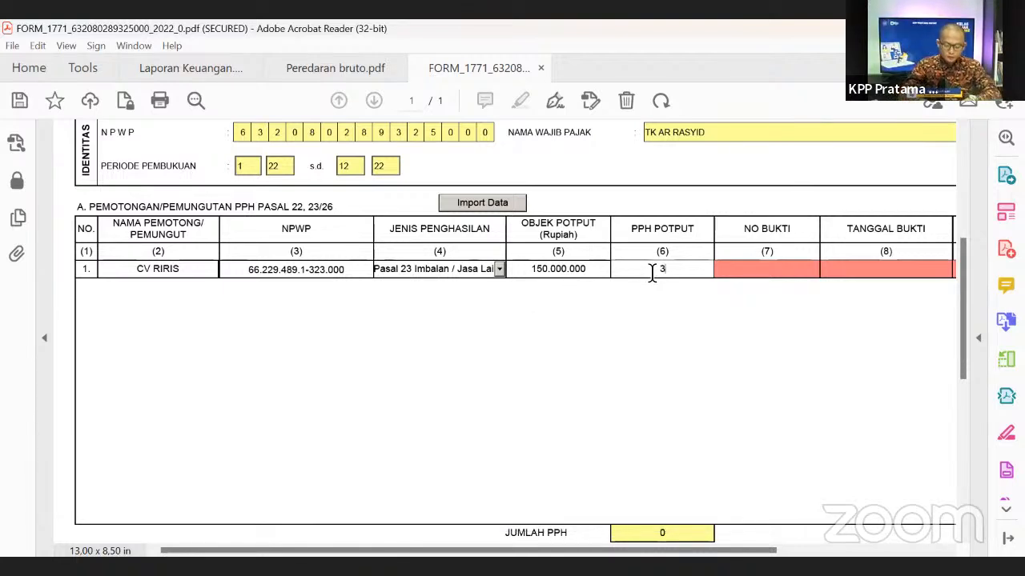
text(.000.000)
click(714, 366)
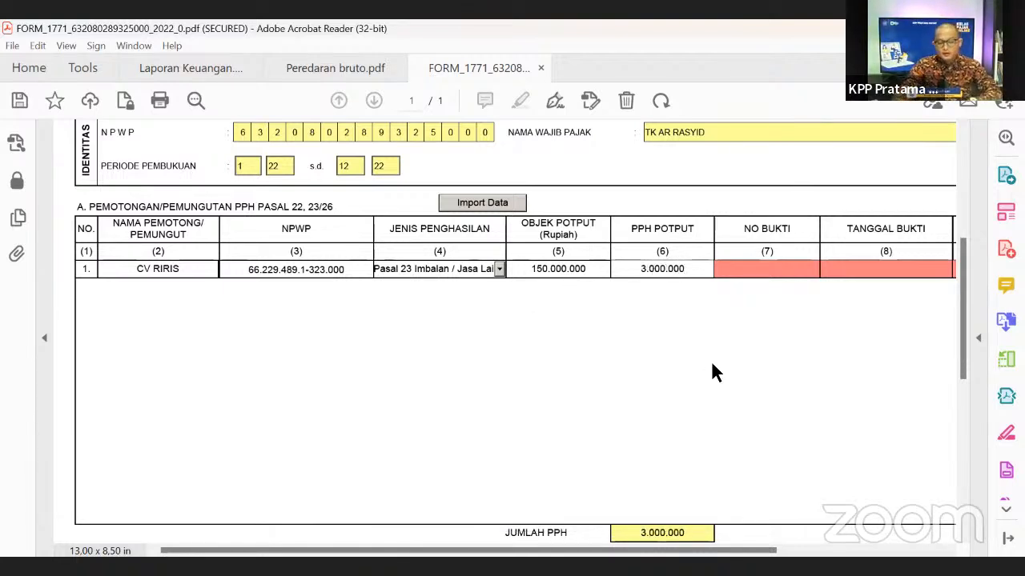
click(748, 277)
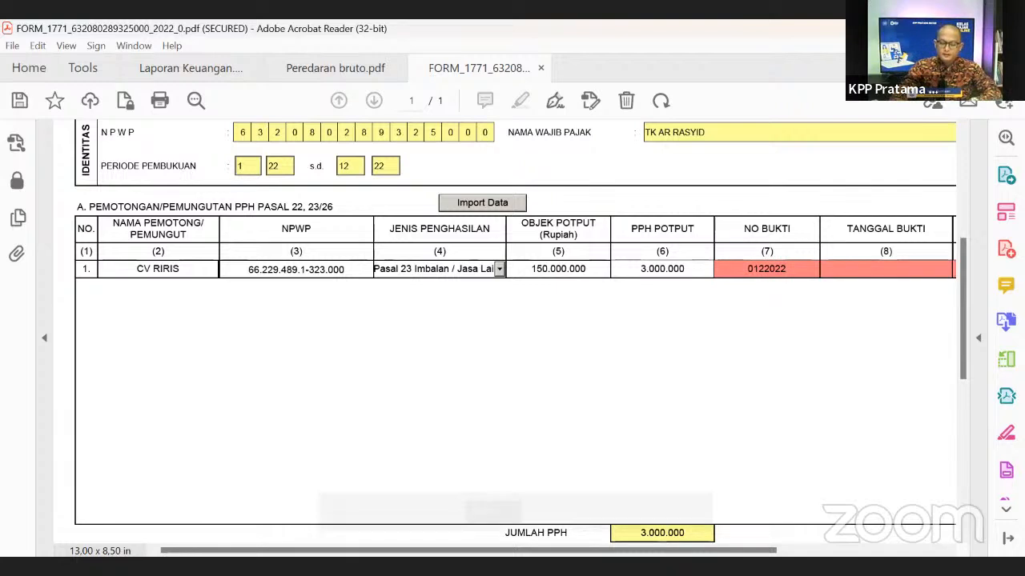
click(863, 271)
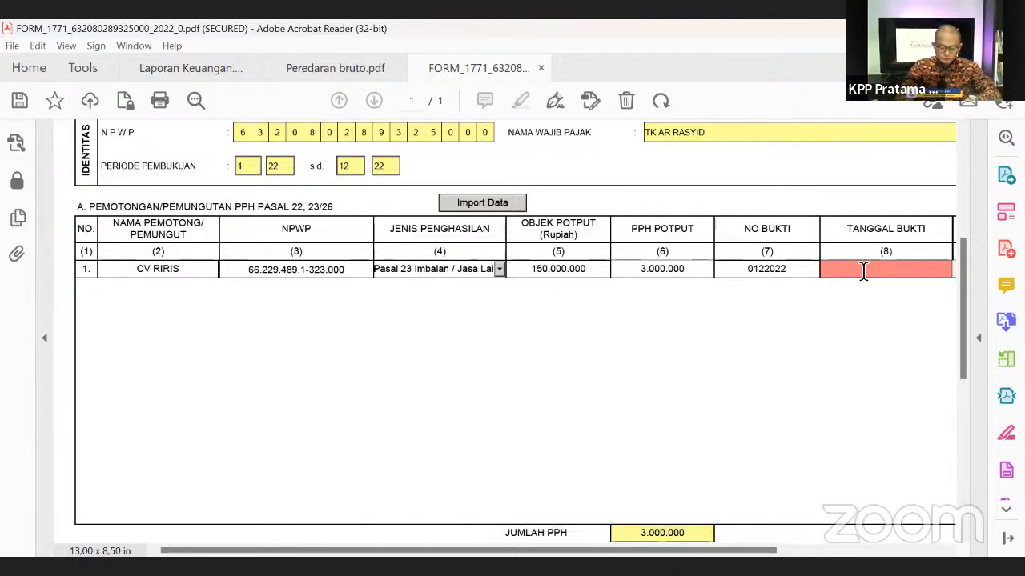
click(864, 268)
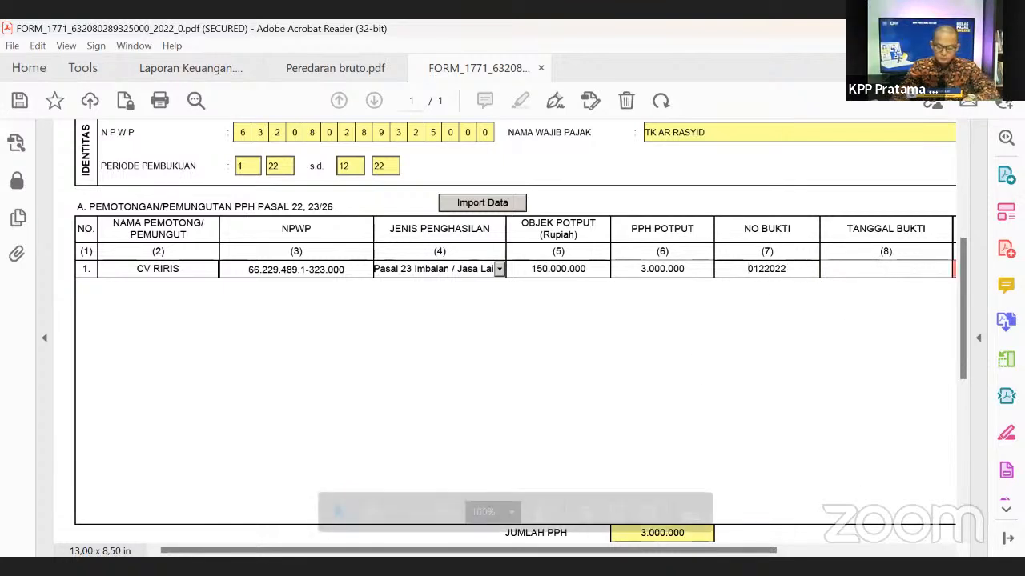
- Enter the withholder address as Lampung Selatan, fixing the capitalisation
click(412, 512)
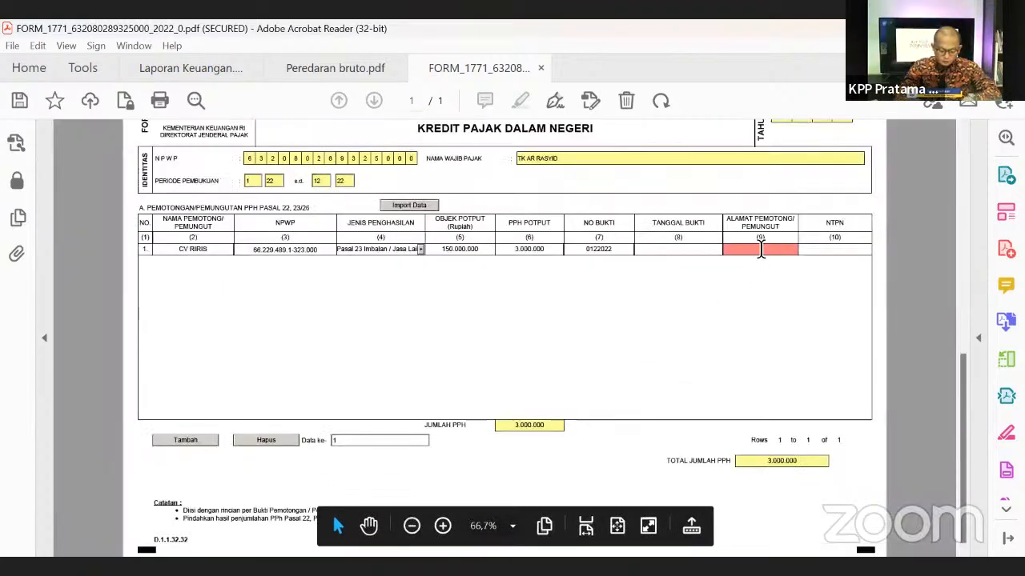
text(lAMPUNG)
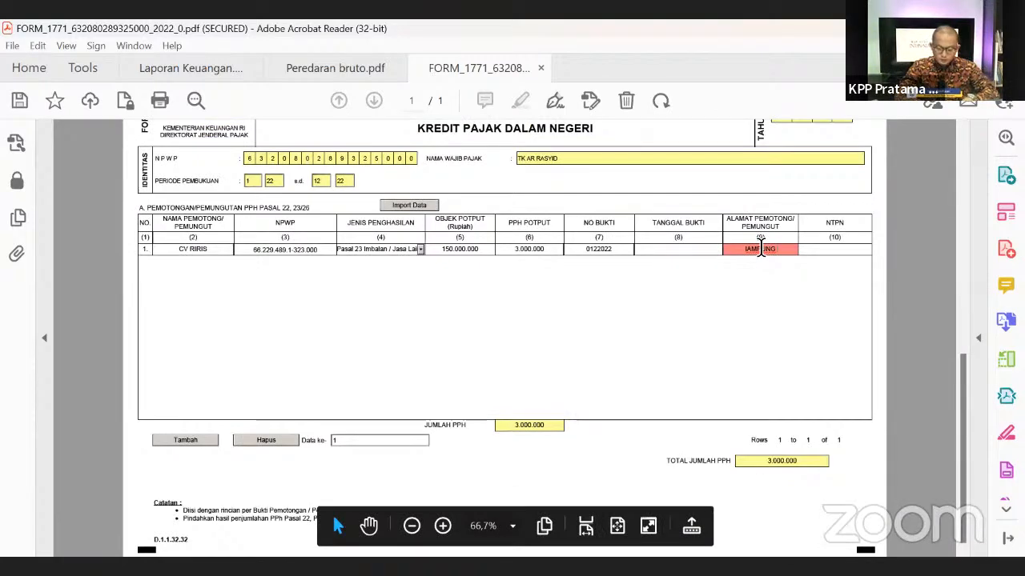
key(BackSpace)
key(BackSpace)
key(BackSpace)
key(BackSpace)
key(BackSpace)
key(BackSpace)
key(BackSpace)
text(lAMPUN)
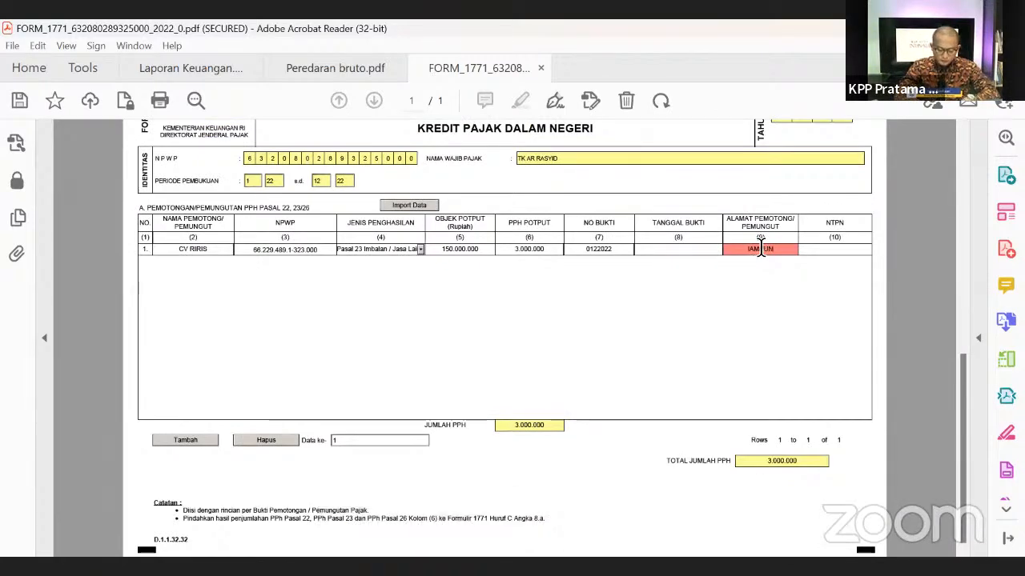
text(G sELATAN)
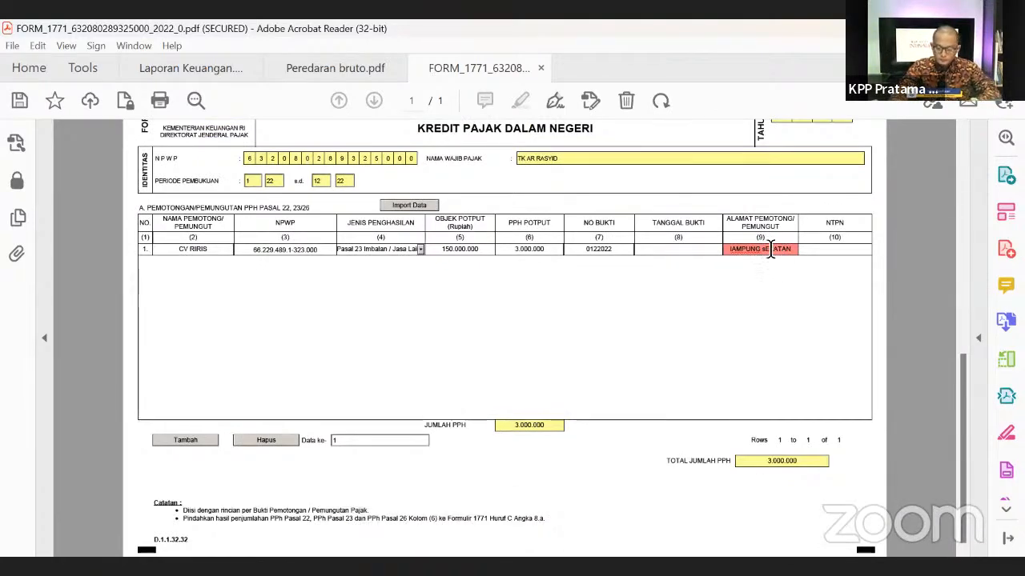
drag(791, 250, 698, 258)
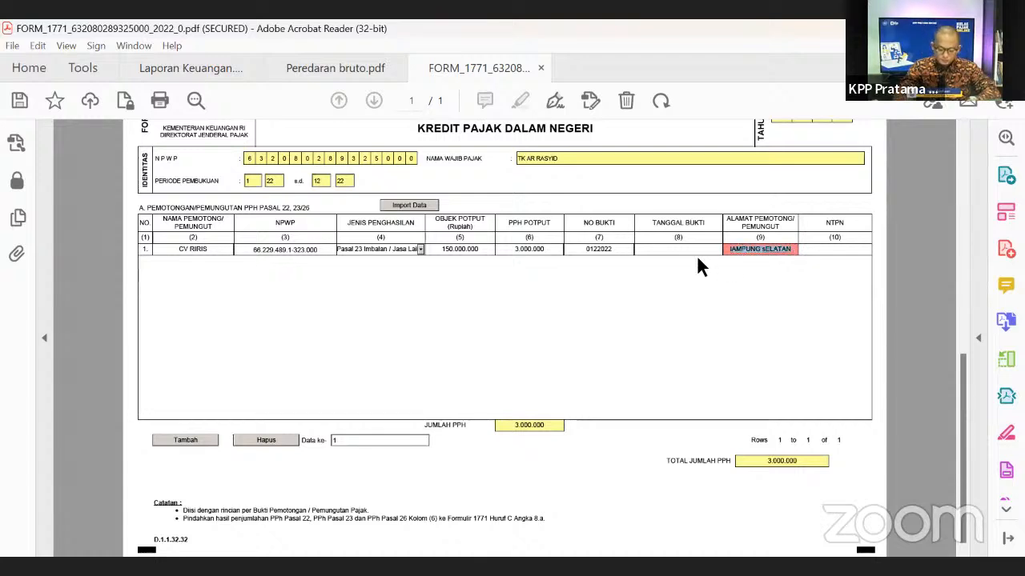
text(lAMPUNG)
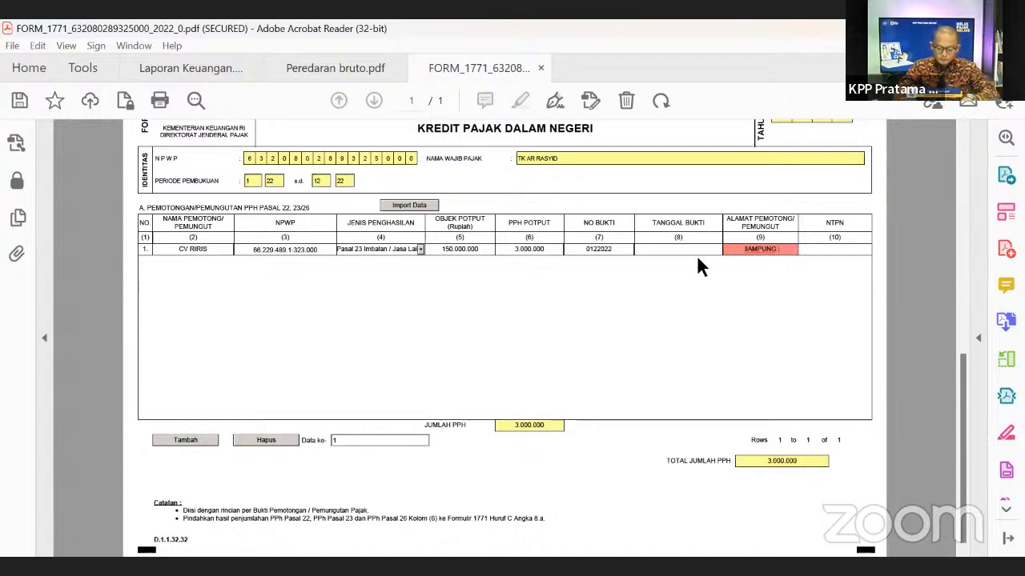
key(BackSpace)
key(BackSpace)
key(BackSpace)
key(BackSpace)
key(BackSpace)
key(BackSpace)
key(BackSpace)
key(BackSpace)
text(La)
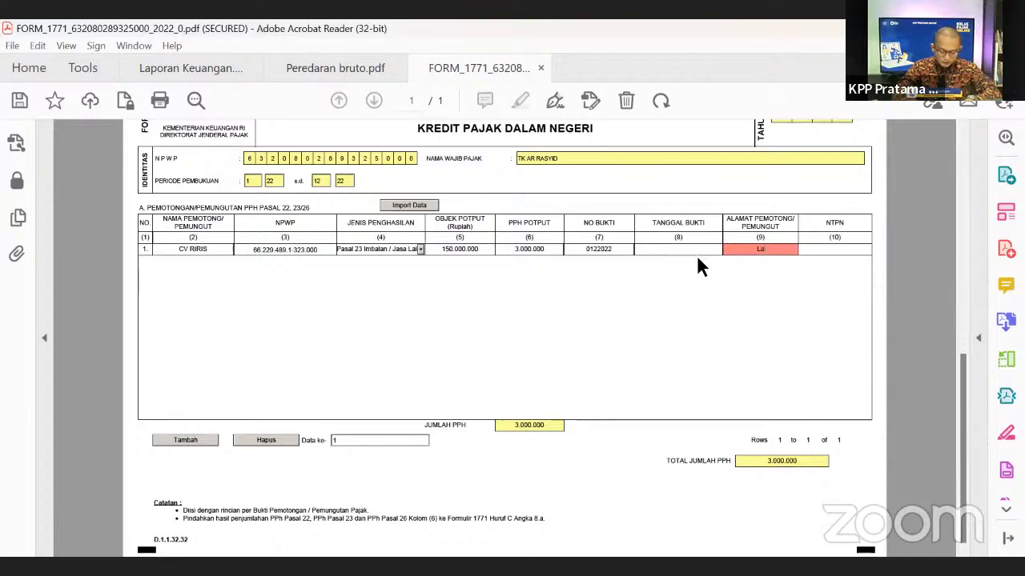
text(mpung Selatan)
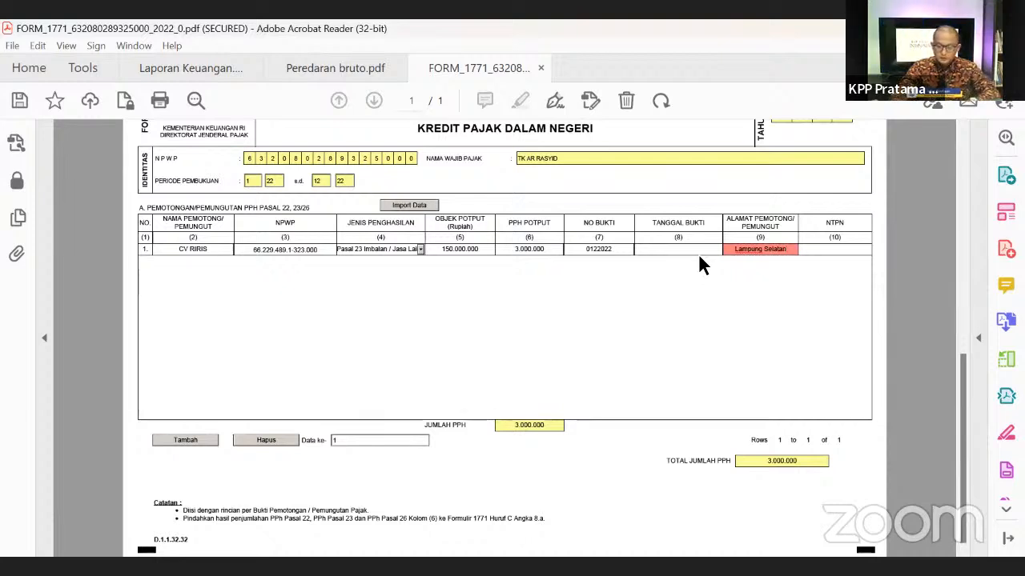
key(Return)
- Set row 1's proof date to 02/11/2022 using the calendar picker
click(719, 248)
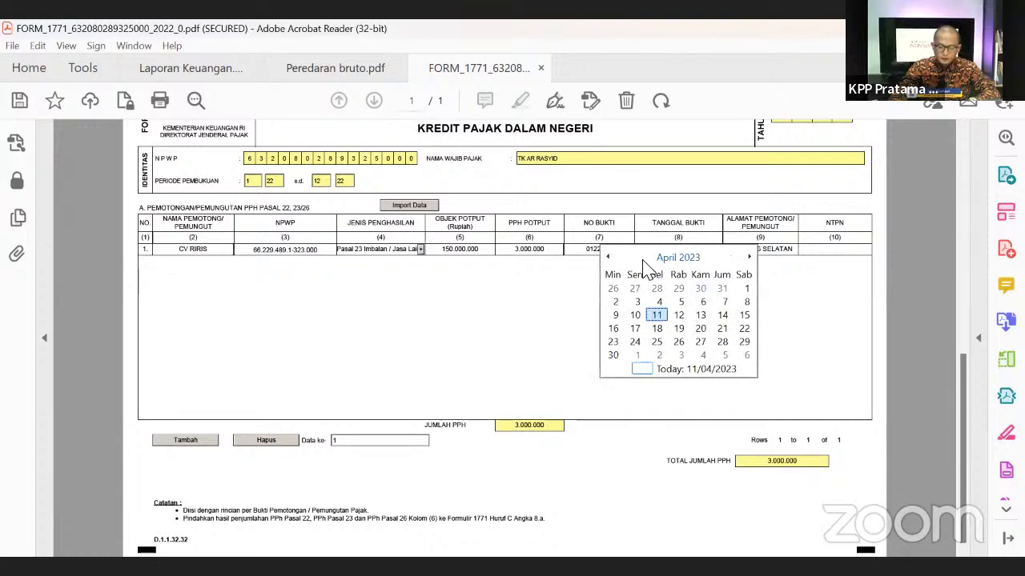
click(672, 258)
click(607, 257)
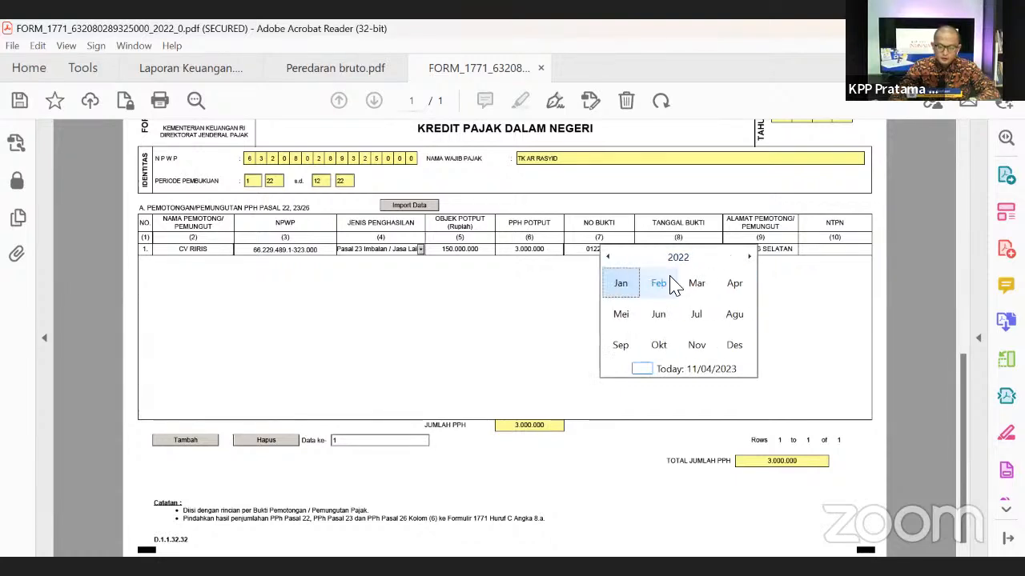
click(696, 345)
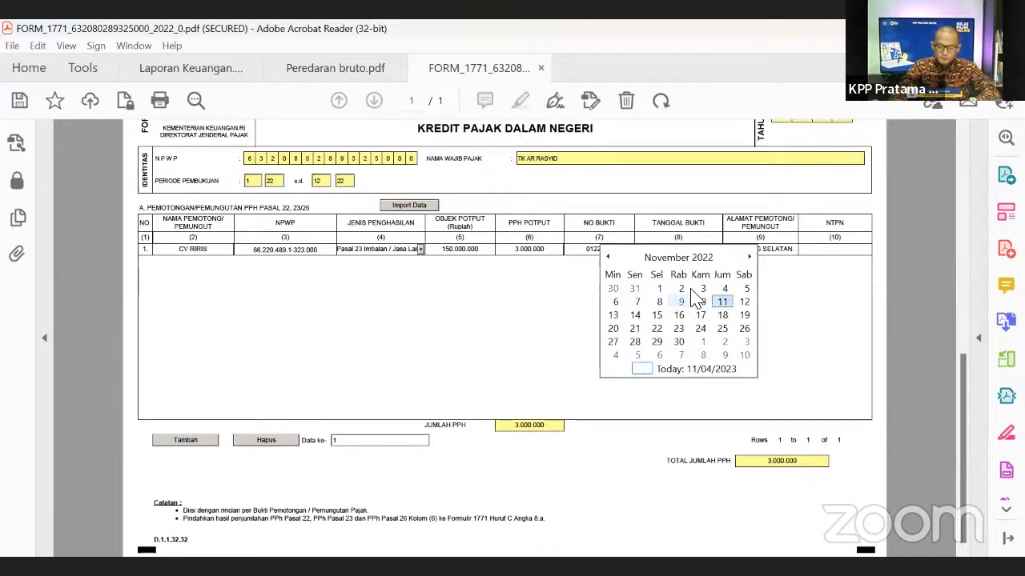
click(681, 289)
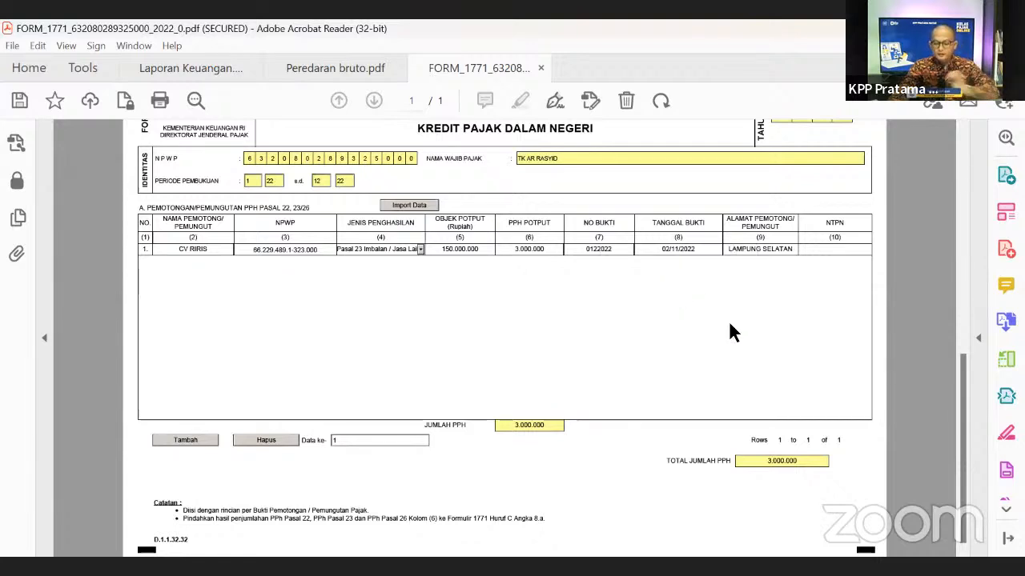
click(832, 250)
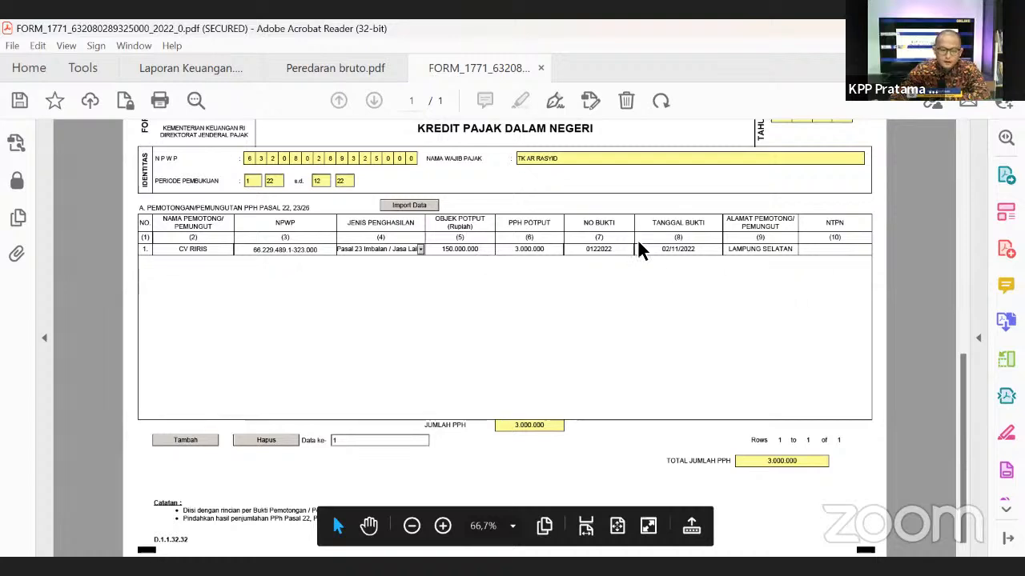
click(818, 253)
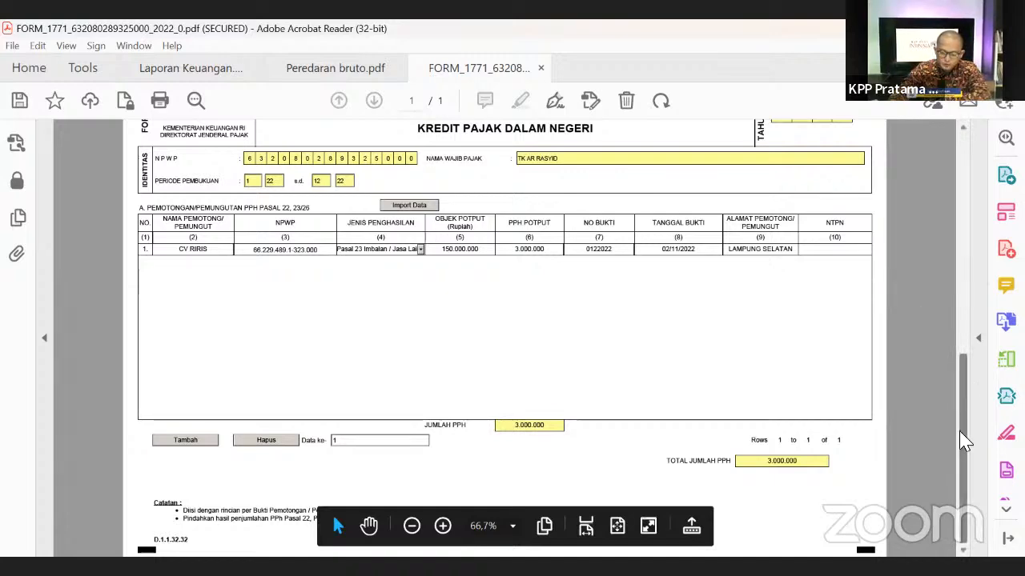
drag(961, 439, 936, 269)
scroll(937, 257, up, 2)
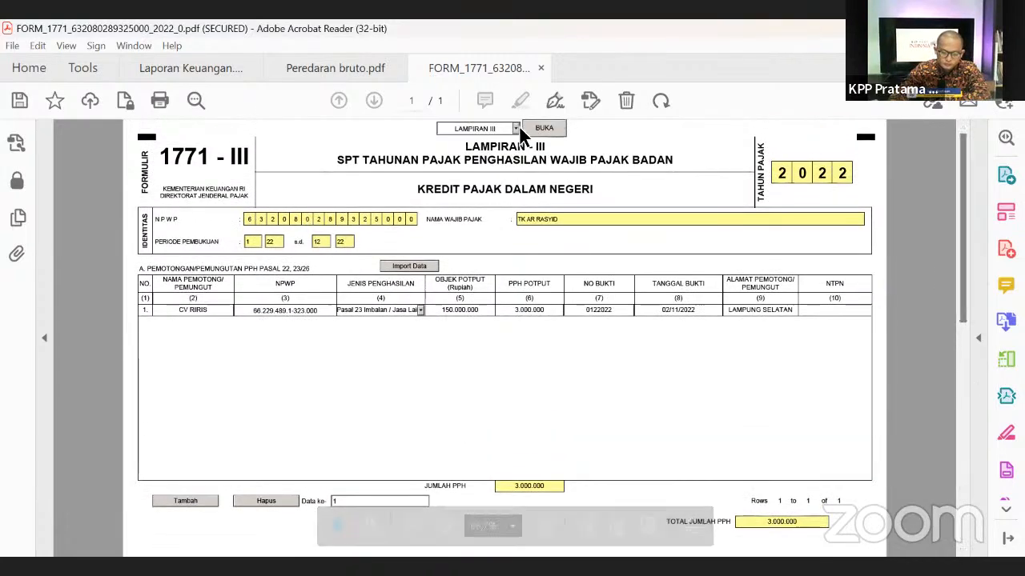
- Type row 1's NTPN transaction number and correct its mistyped digits
click(514, 128)
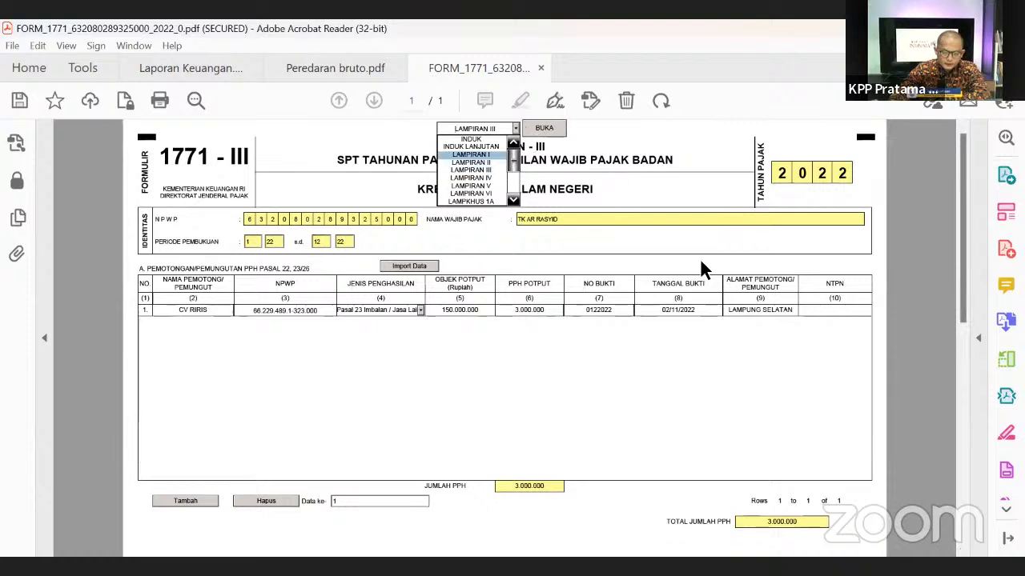
click(687, 416)
click(818, 314)
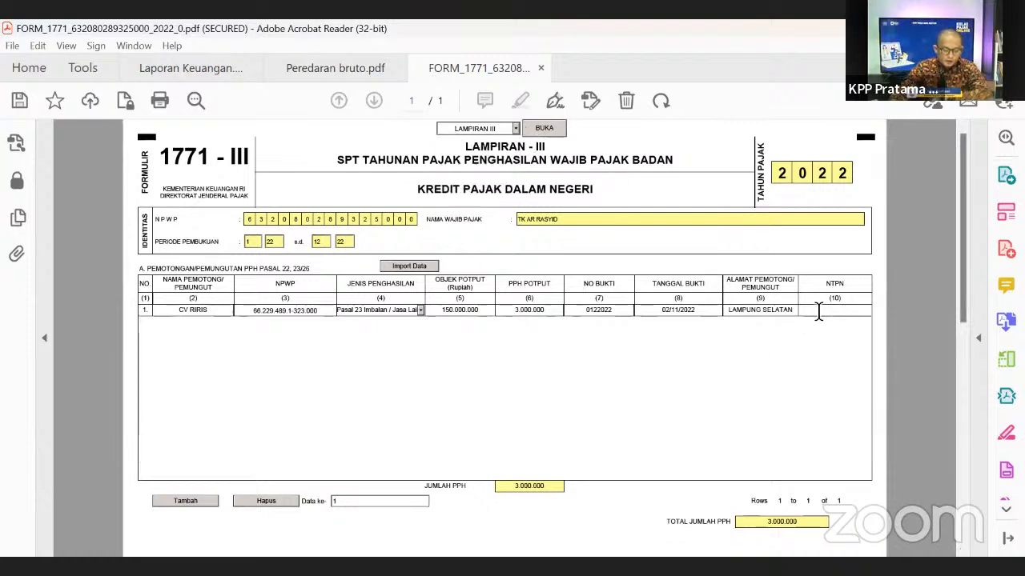
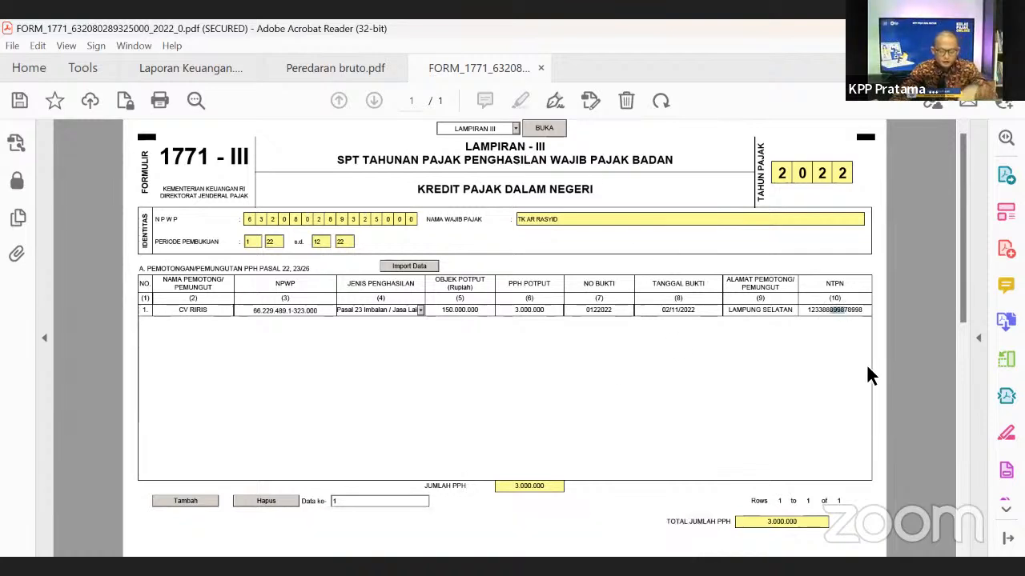
drag(837, 310, 824, 311)
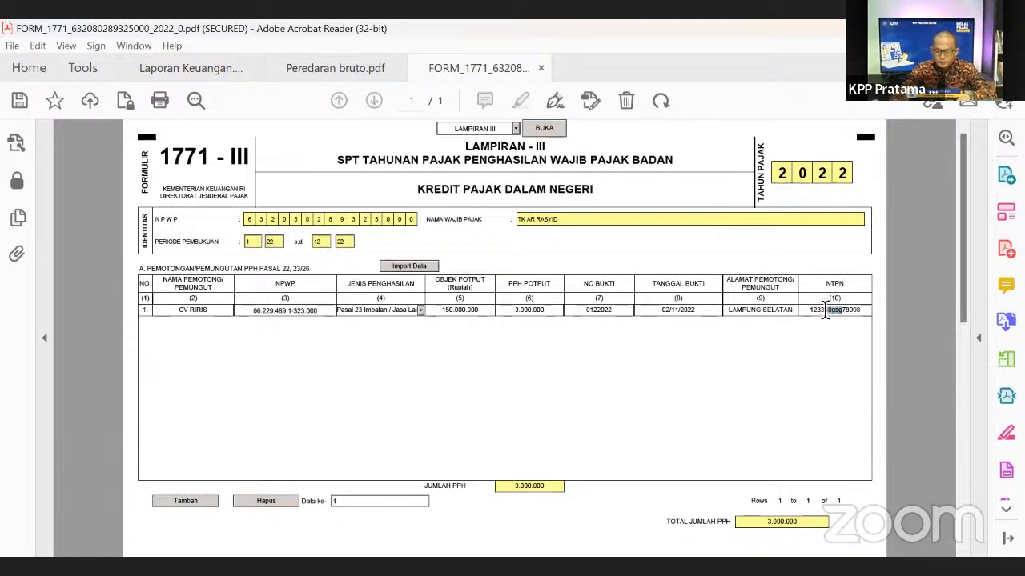
text(EFGE)
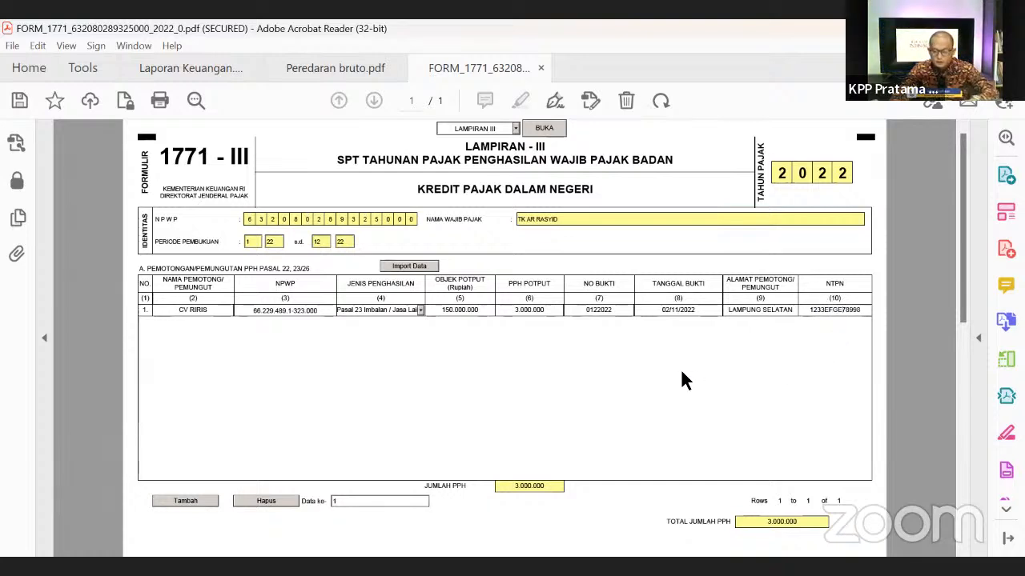
click(514, 128)
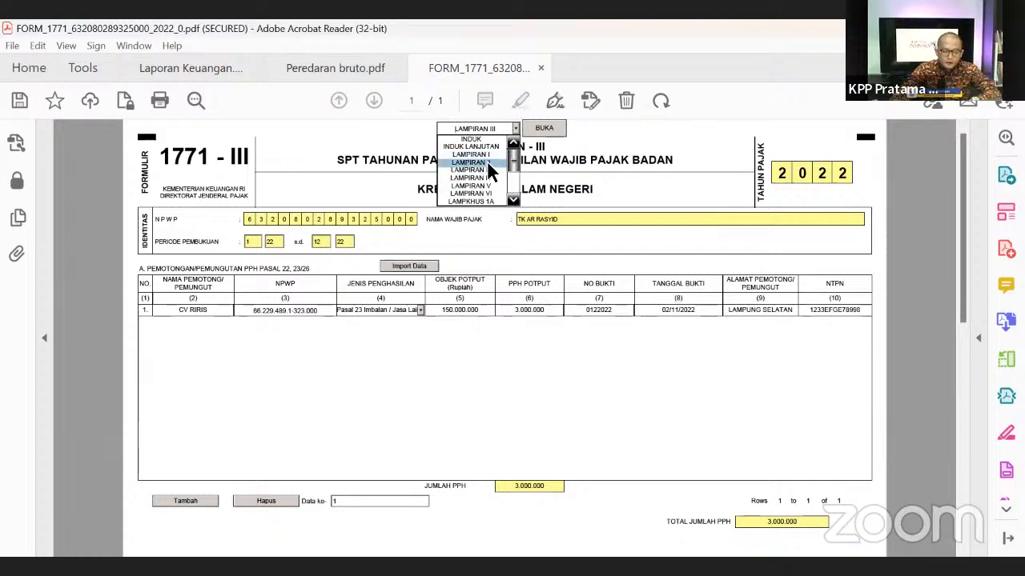
click(339, 404)
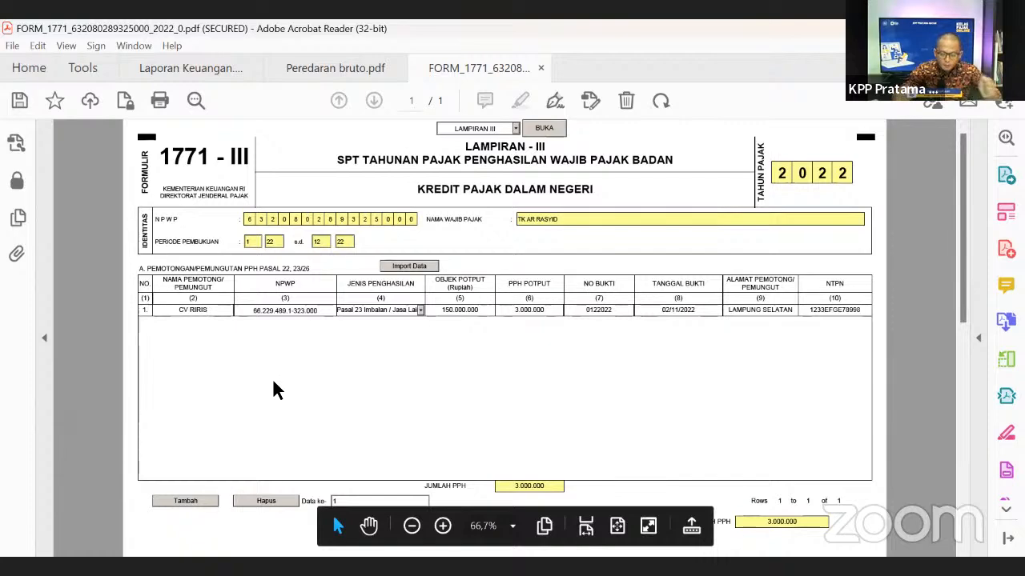
scroll(663, 359, down, 3)
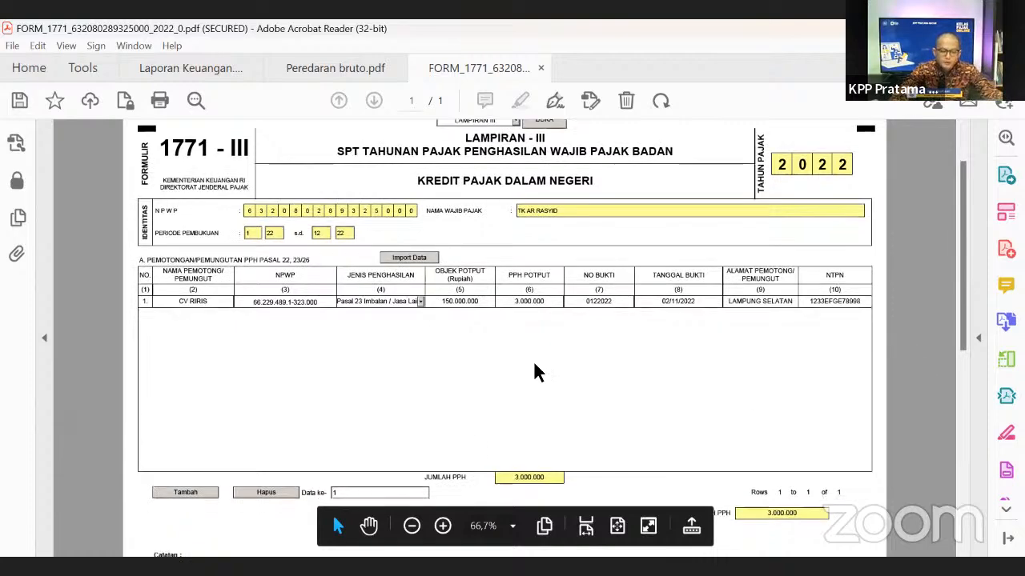
scroll(395, 316, up, 3)
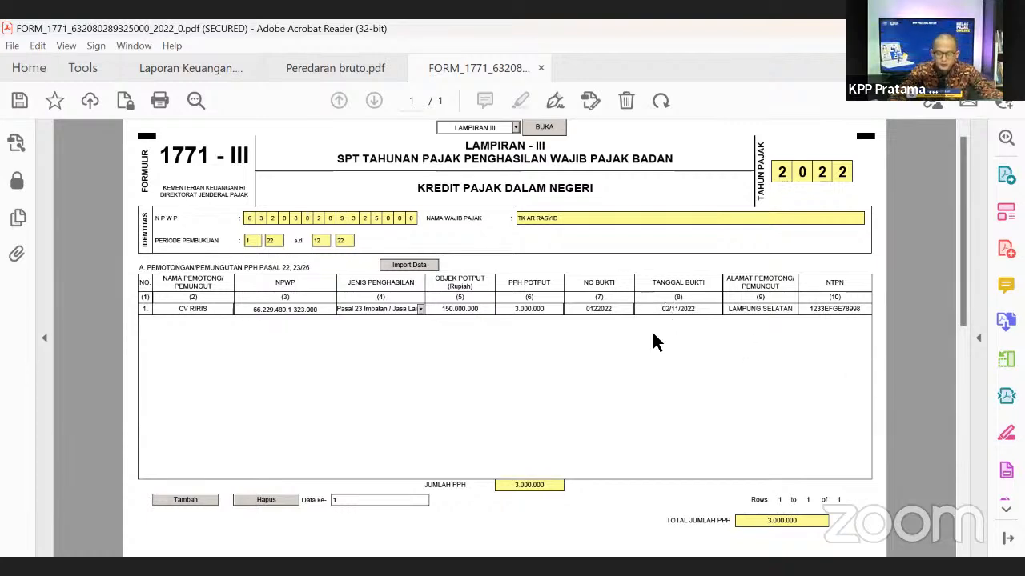
- Switch to the LAMPIRAN II cost attachment
click(515, 130)
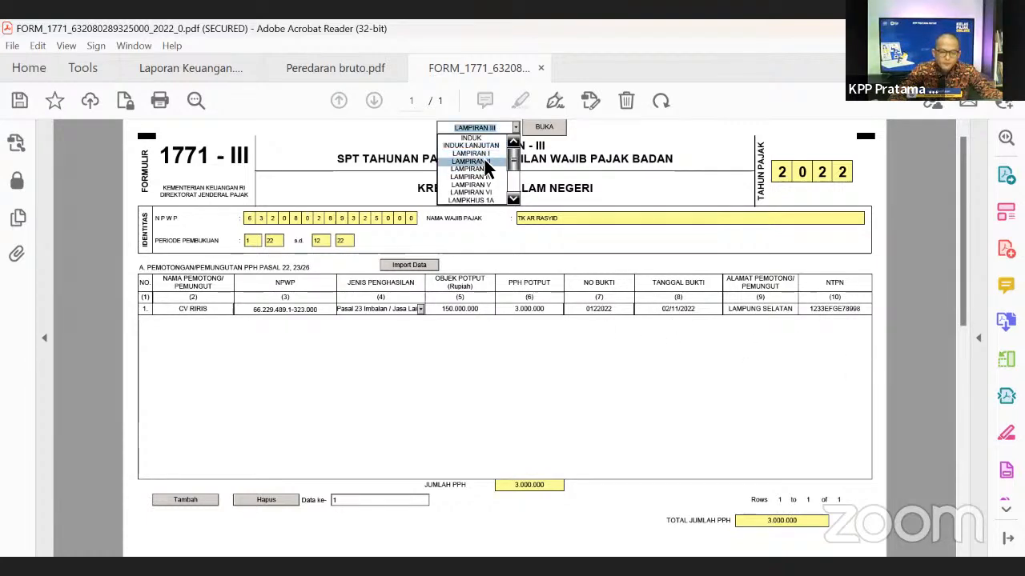
click(491, 158)
click(553, 132)
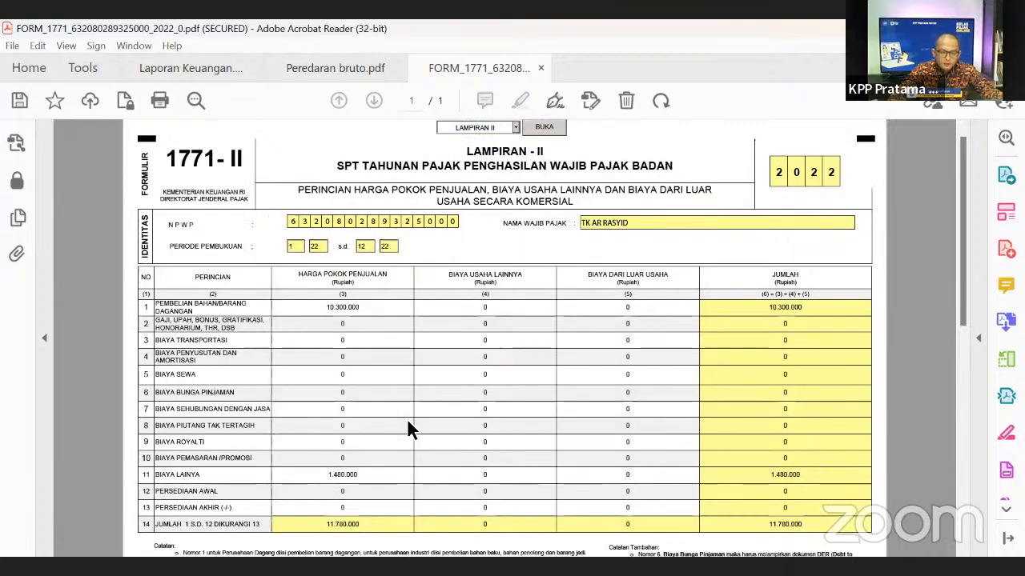
scroll(619, 366, down, 1)
scroll(718, 396, down, 1)
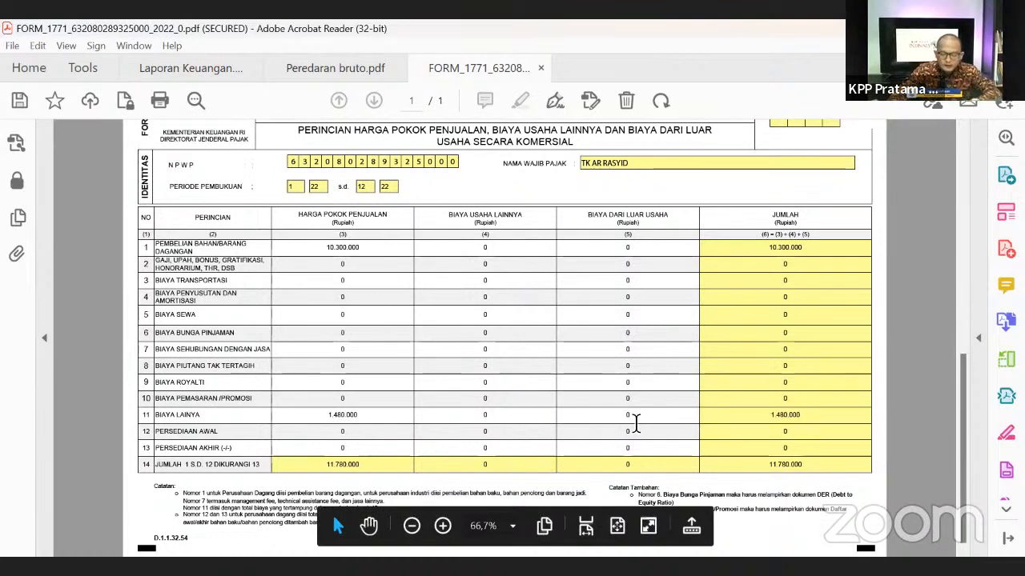
scroll(810, 361, up, 3)
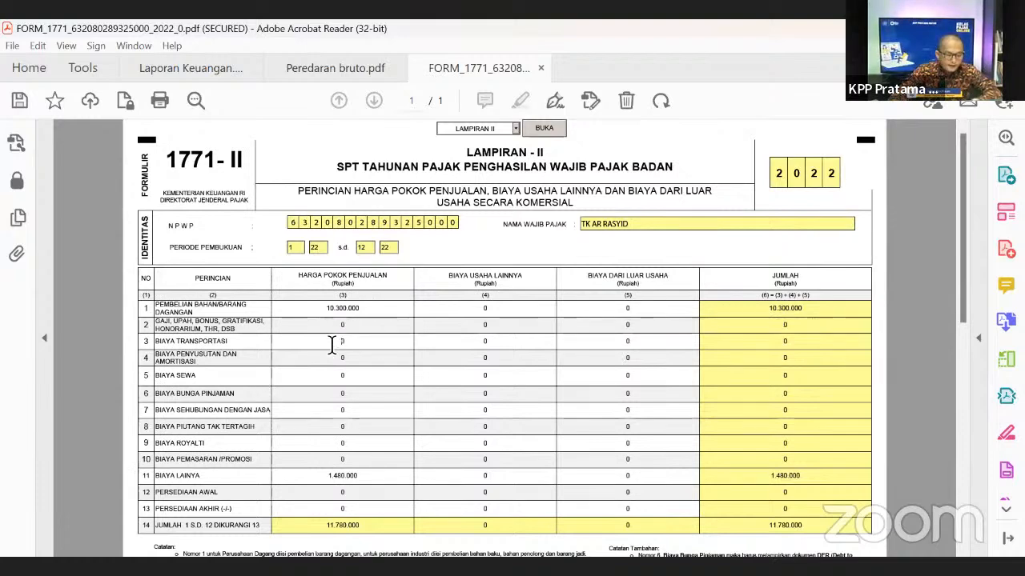
- Enter 50.000.000 salary and 400.000.000 transport expenses in column (4)
drag(321, 308, 359, 313)
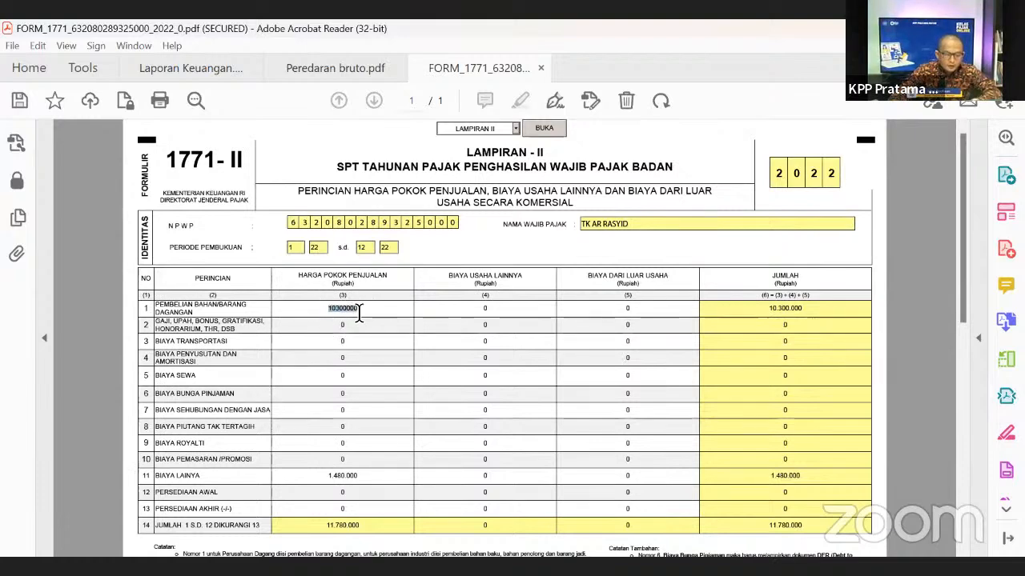
click(486, 393)
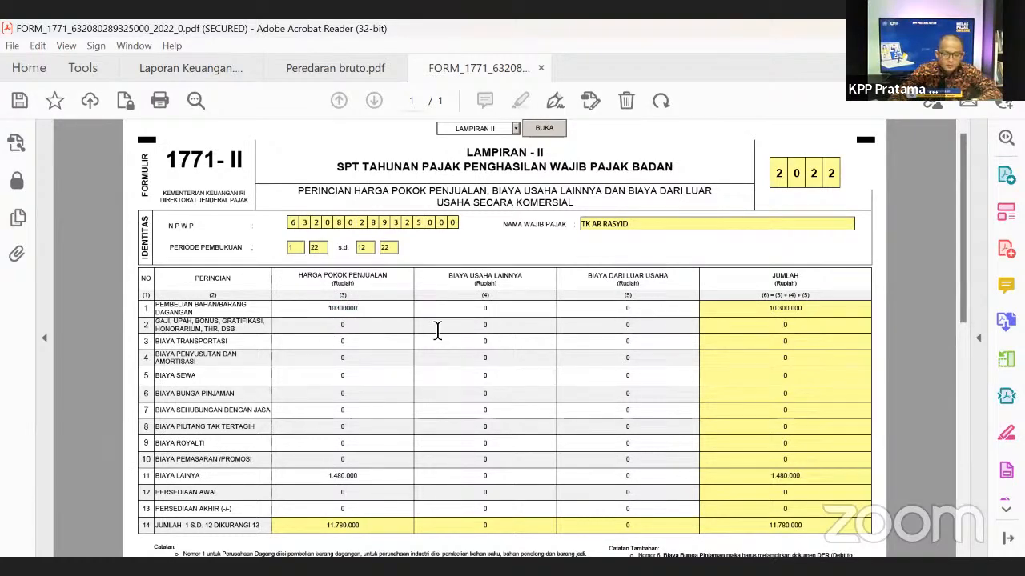
click(391, 330)
click(478, 326)
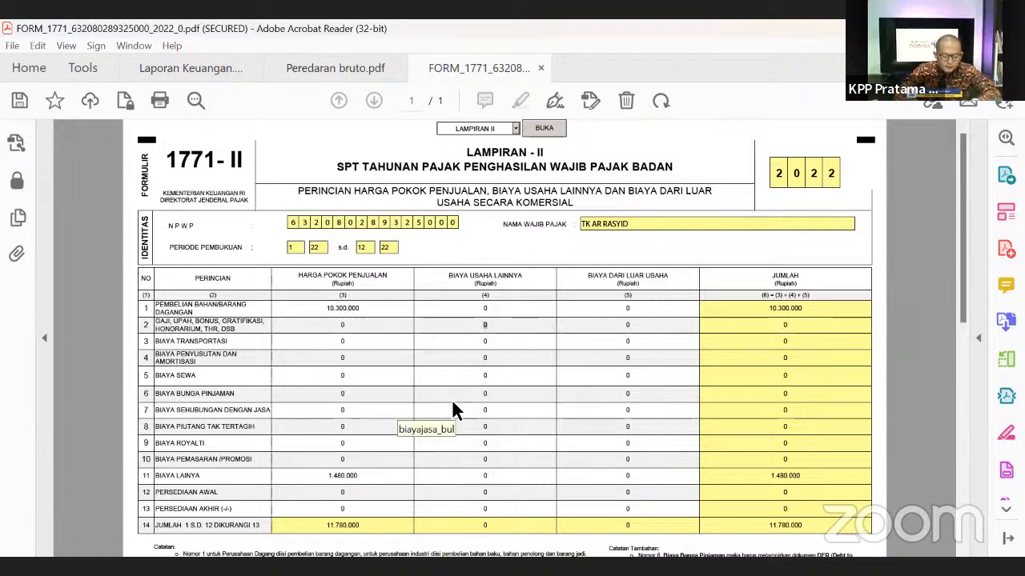
text(5000000)
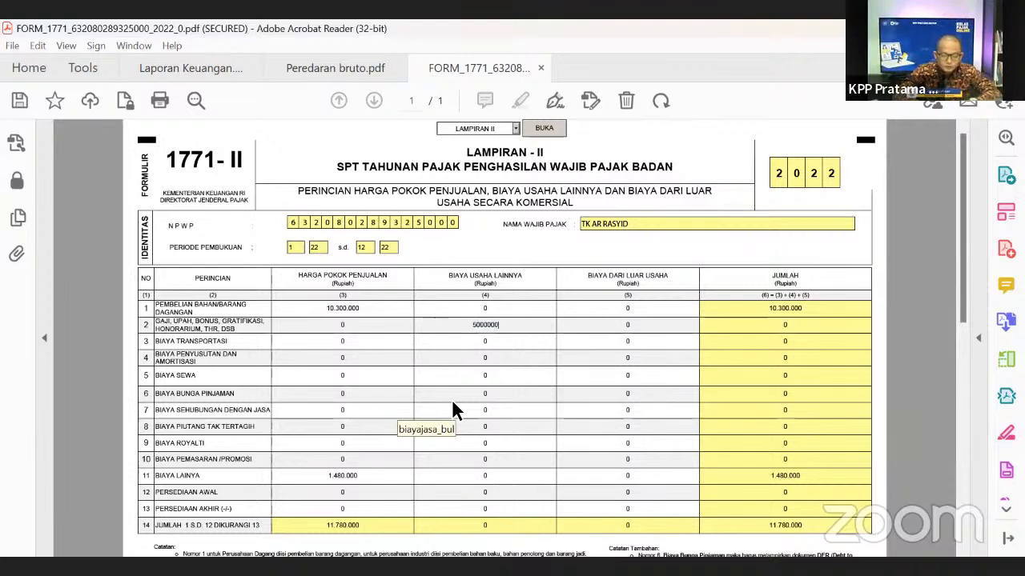
key(Tab)
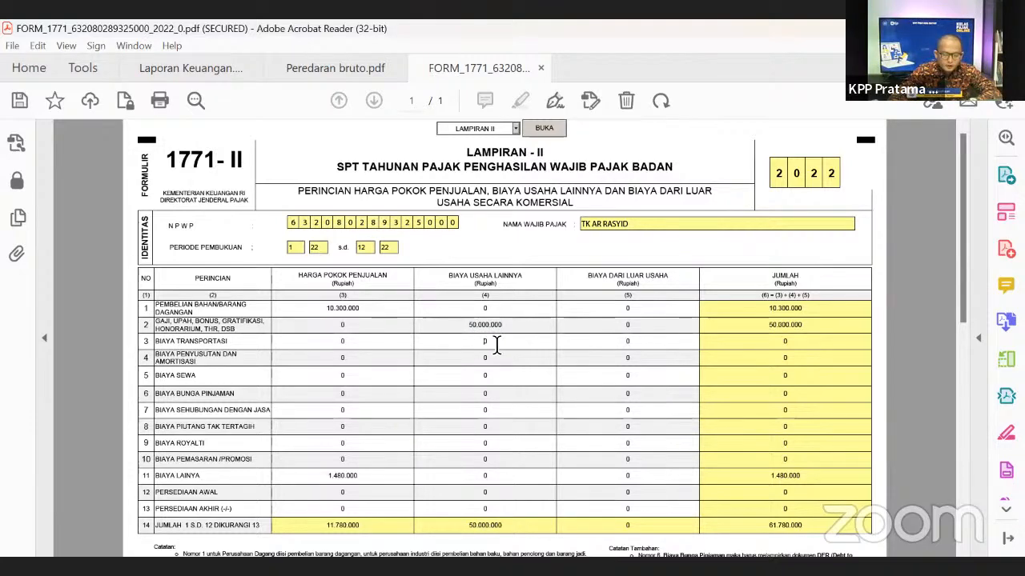
drag(479, 346, 521, 339)
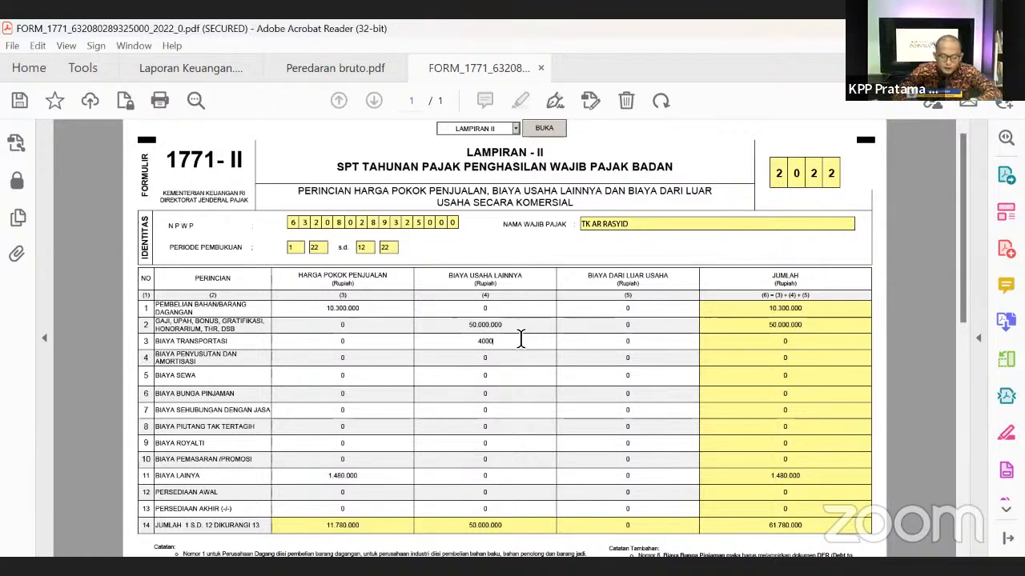
text(400.000.000)
key(Tab)
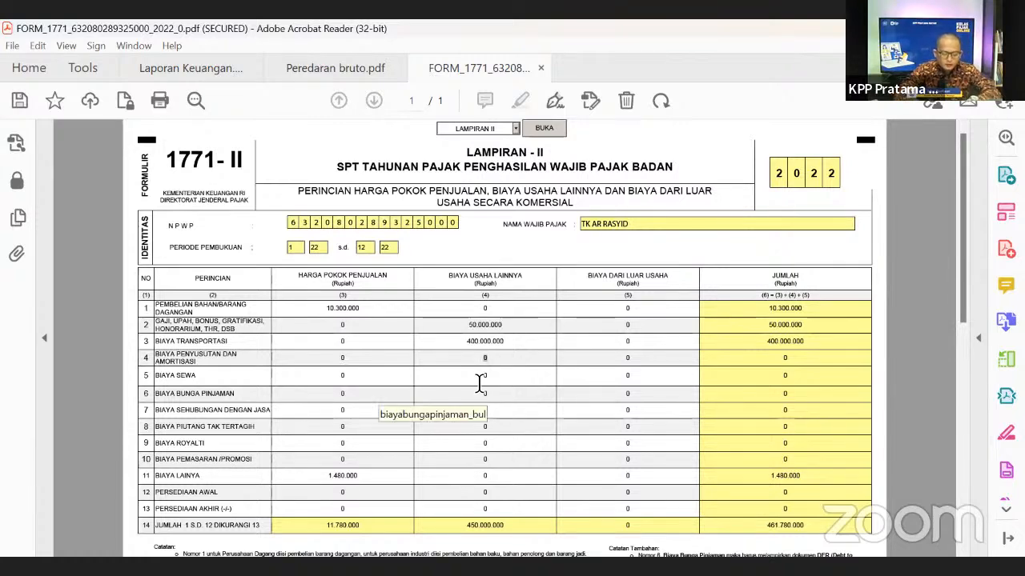
- Enter 20.000.000 depreciation and 15.000.000 rent, bringing total costs to 496.780.000
text(25)
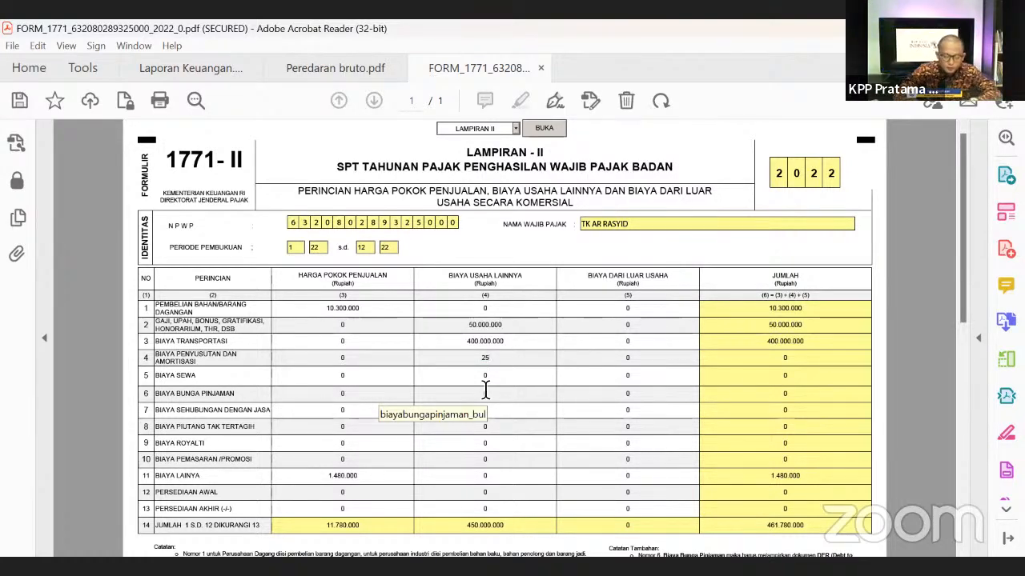
key(BackSpace)
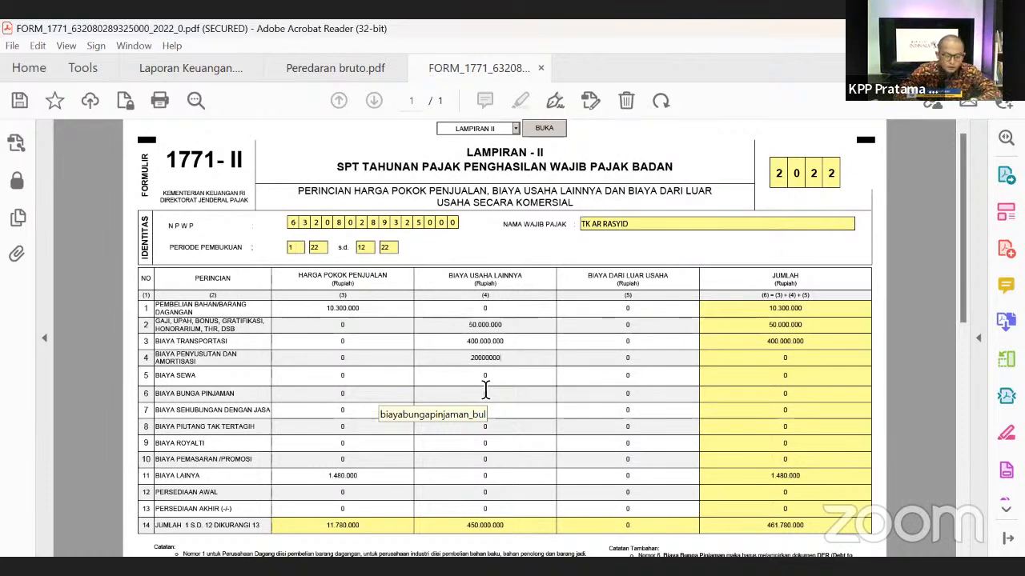
click(520, 379)
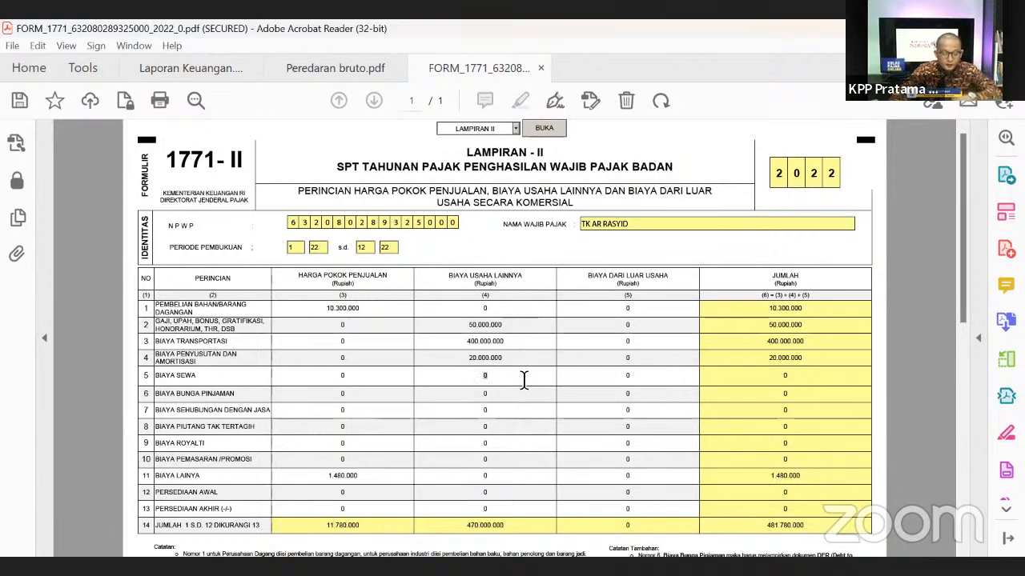
text(15.0)
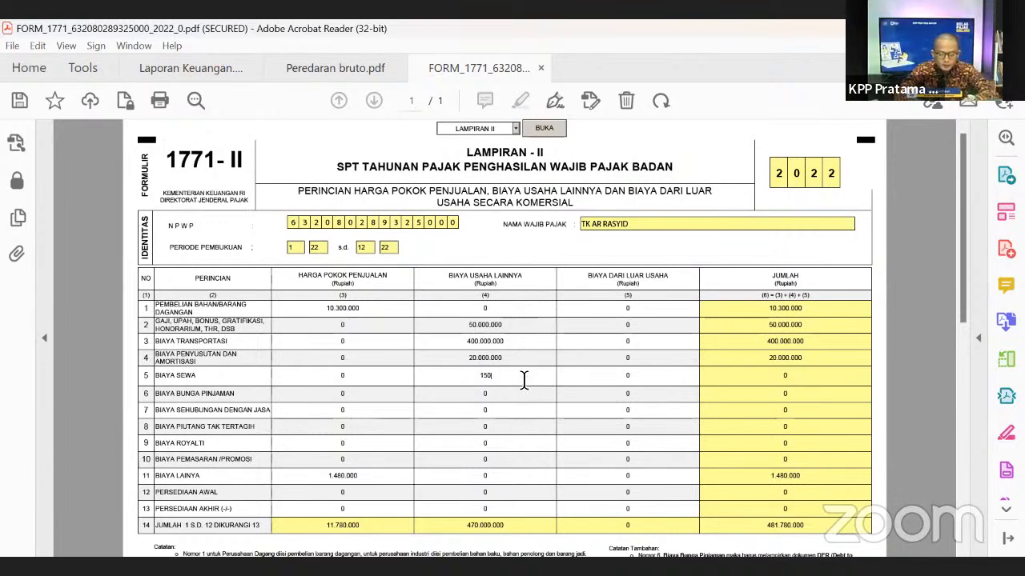
text(00.000)
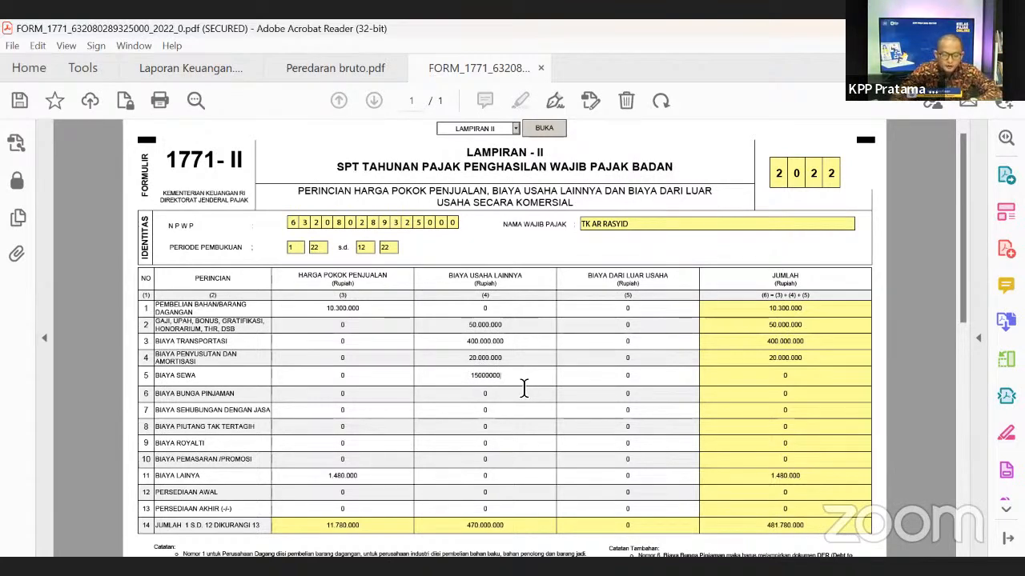
key(Tab)
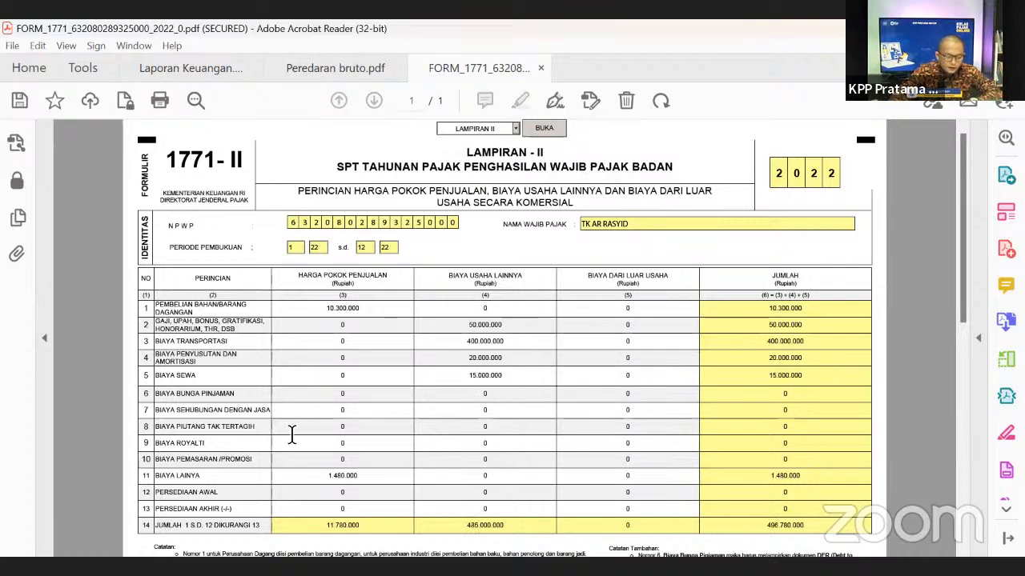
scroll(847, 398, down, 2)
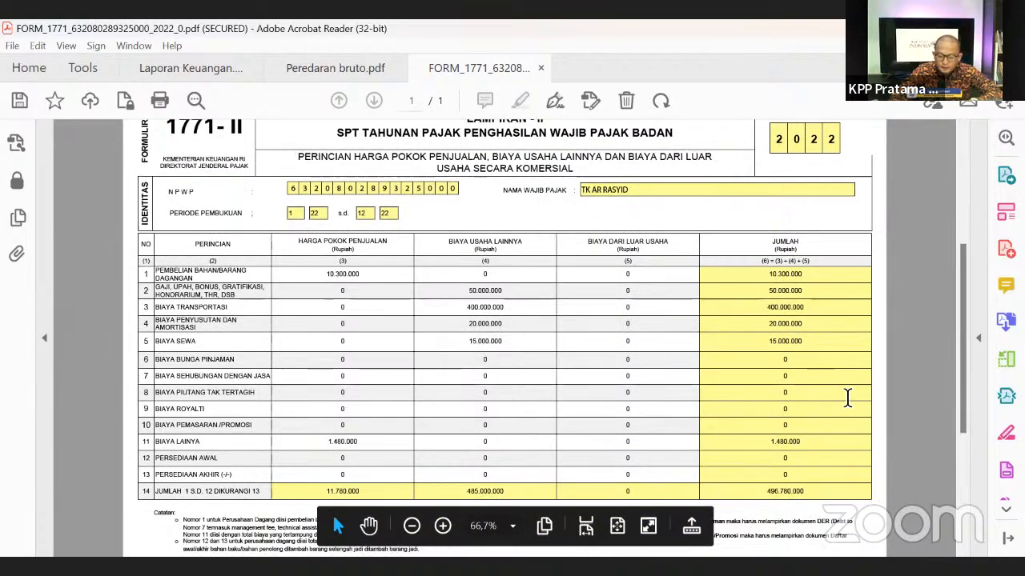
scroll(847, 398, down, 1)
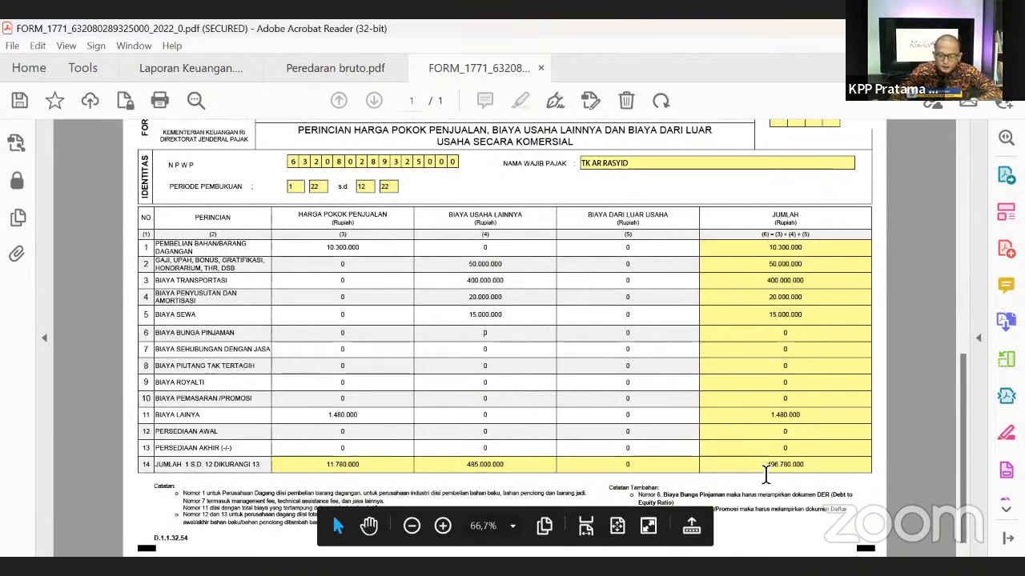
drag(765, 474, 836, 465)
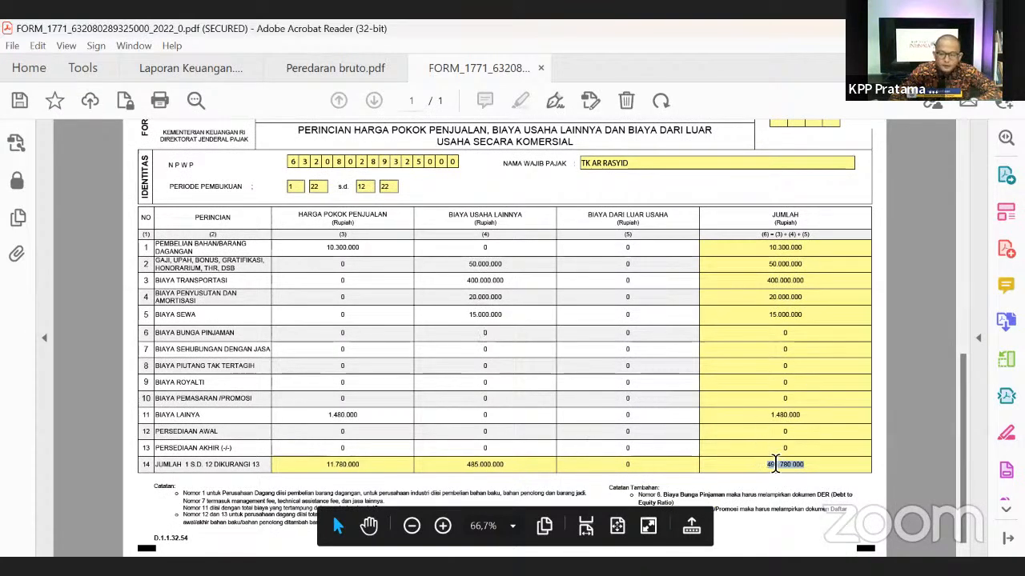
click(802, 493)
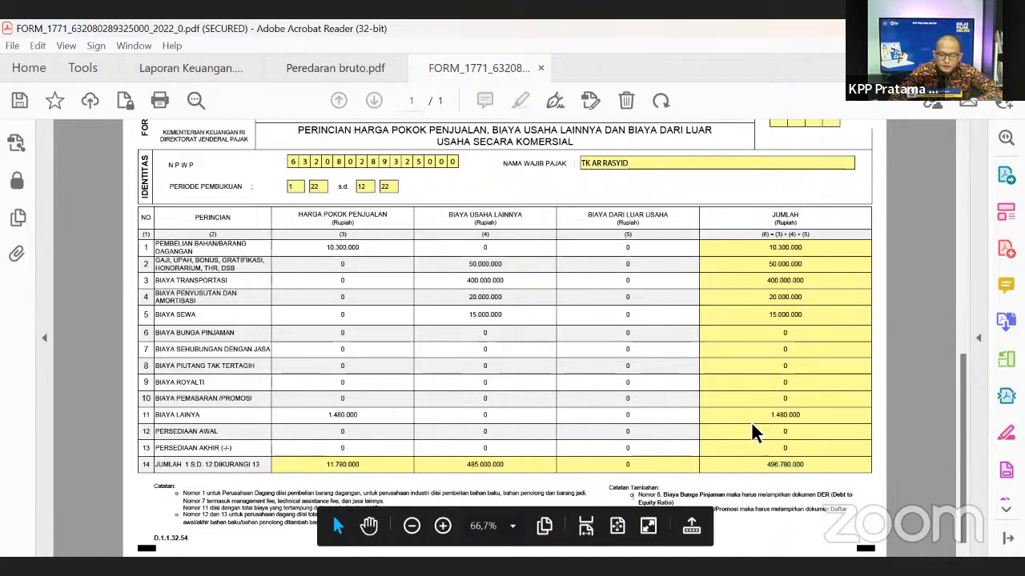
scroll(752, 432, up, 2)
scroll(595, 334, down, 1)
scroll(590, 325, up, 1)
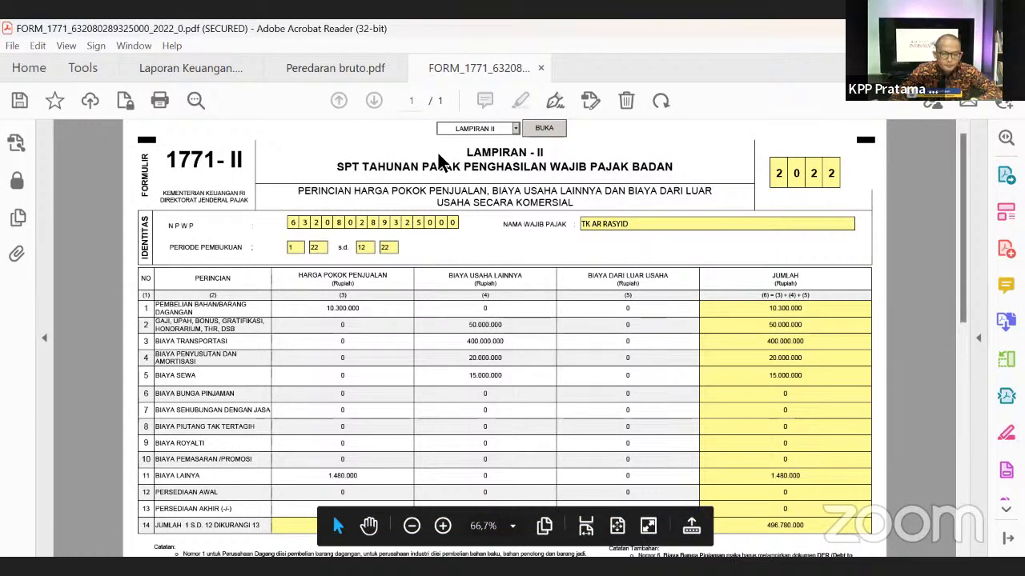
- Switch to the LAMPIRAN I attachment
click(513, 130)
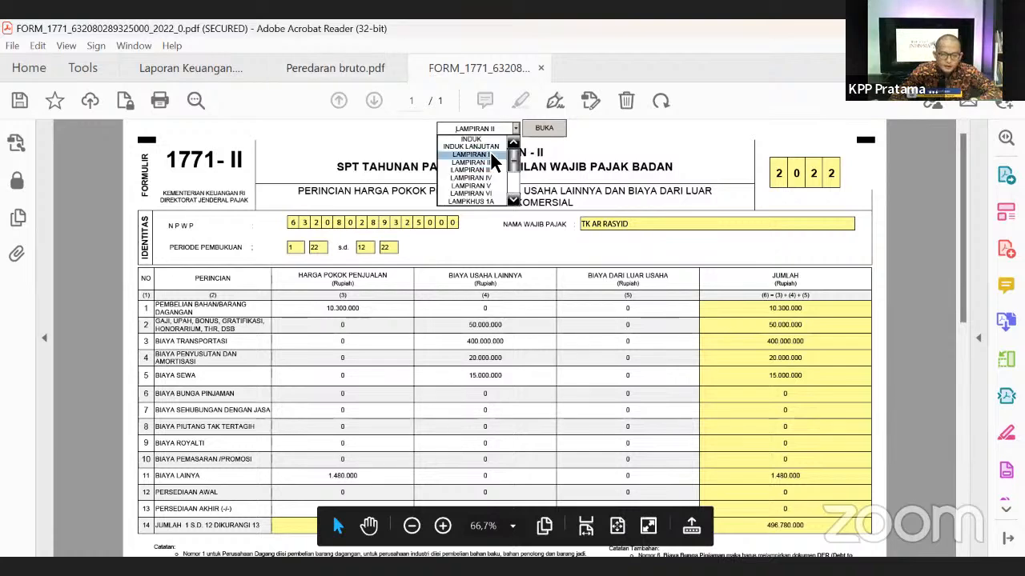
click(490, 150)
click(544, 128)
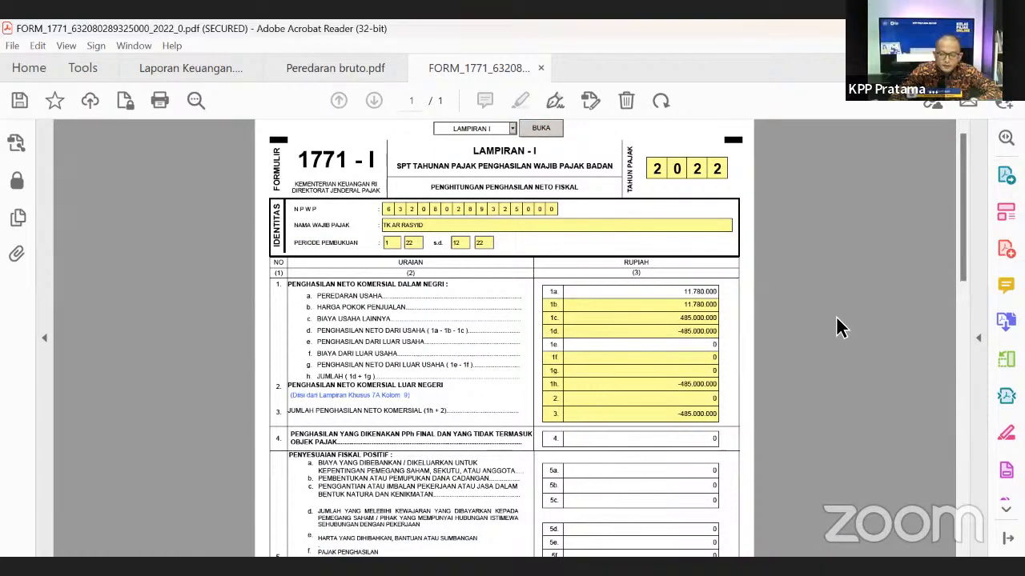
- Enter gross revenue in field 1a, correcting it to 650.000.000 for 153.220.000 net income
click(655, 291)
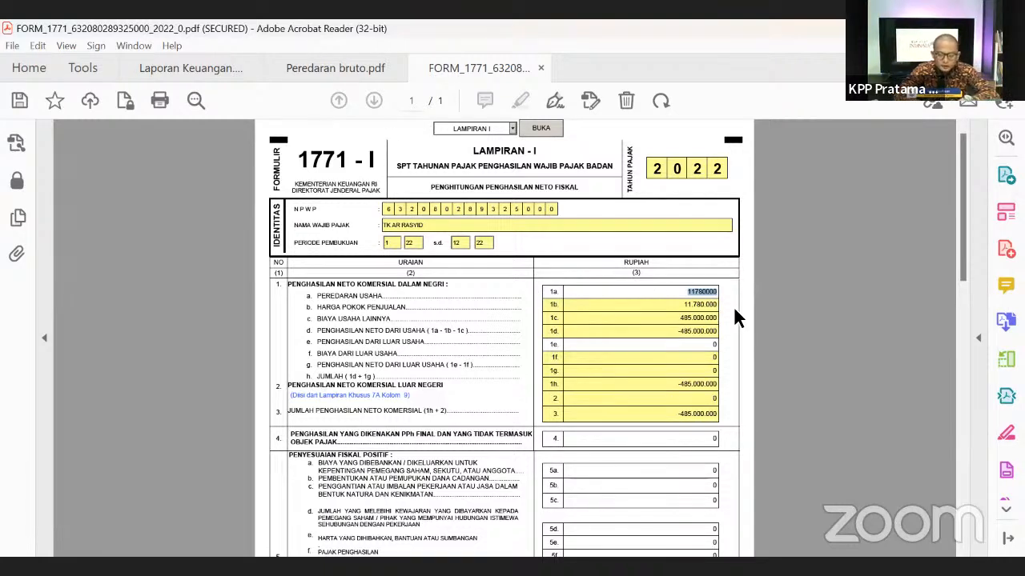
text(600.000.000)
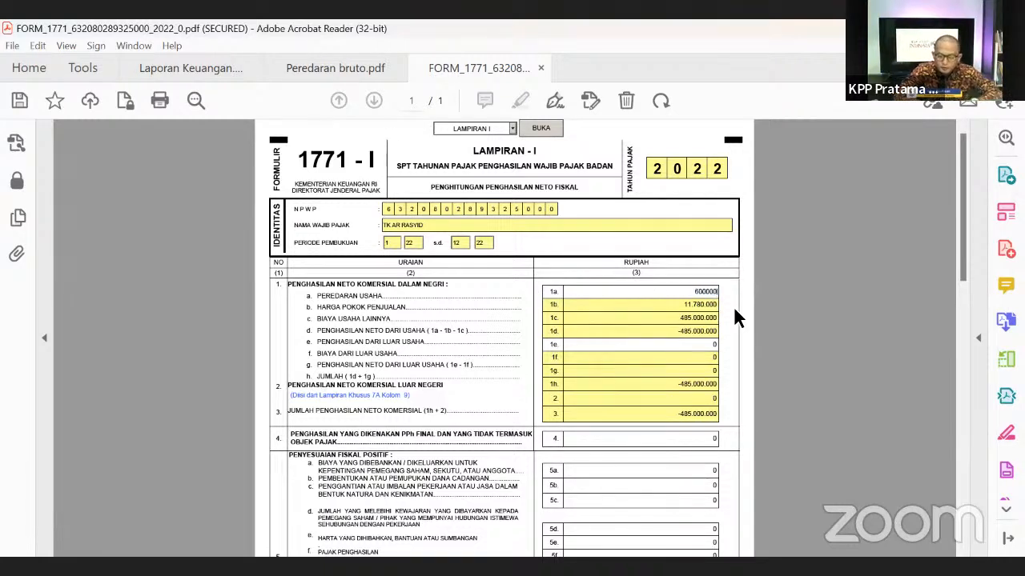
key(Return)
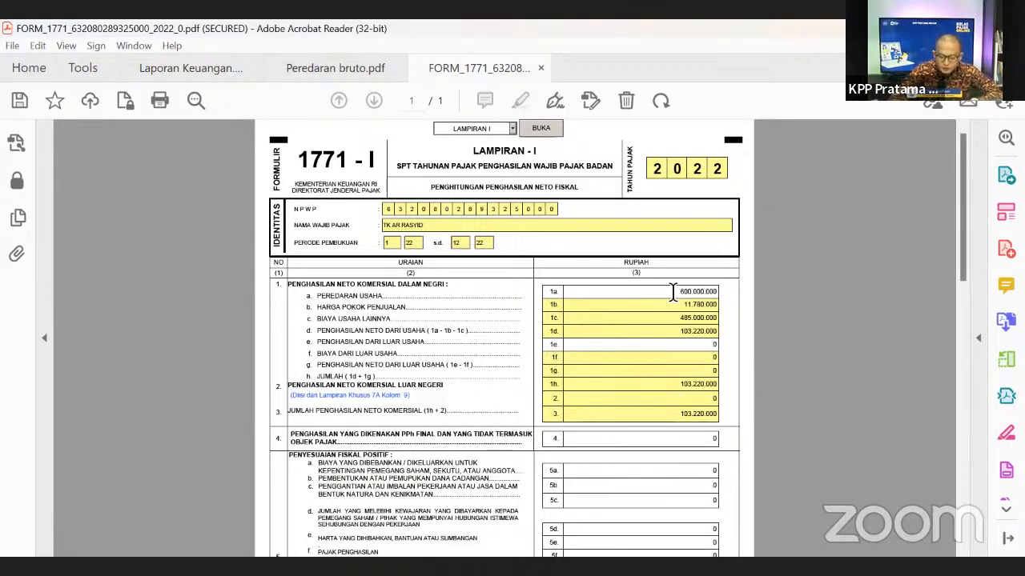
drag(673, 293, 702, 297)
click(791, 317)
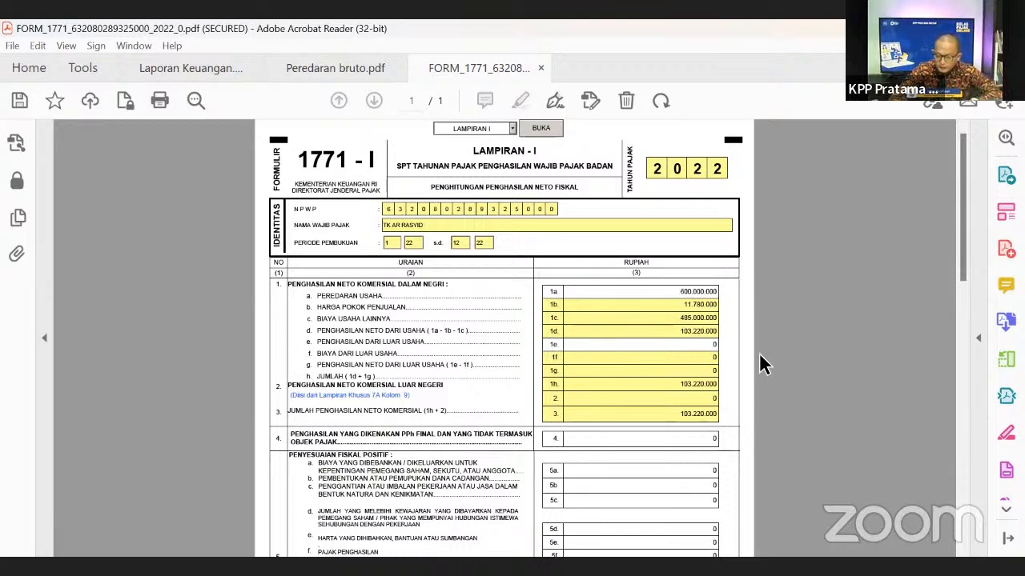
click(692, 293)
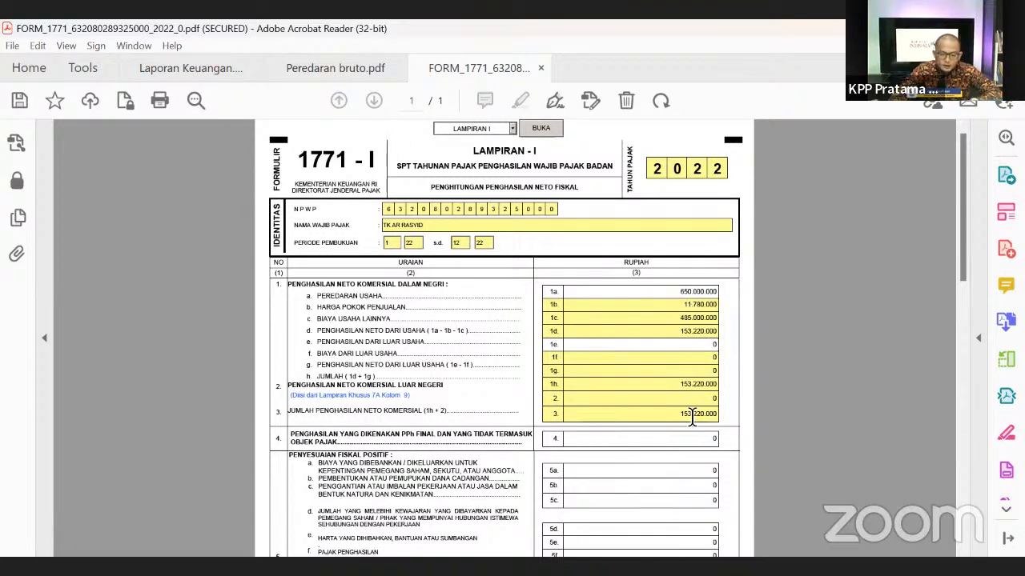
drag(306, 415, 702, 410)
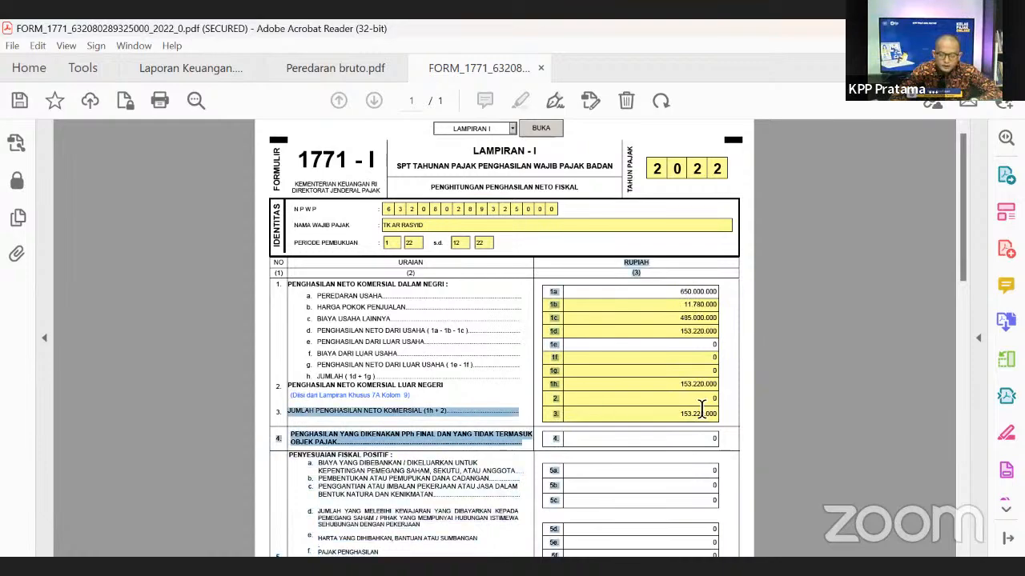
click(764, 407)
scroll(872, 407, down, 7)
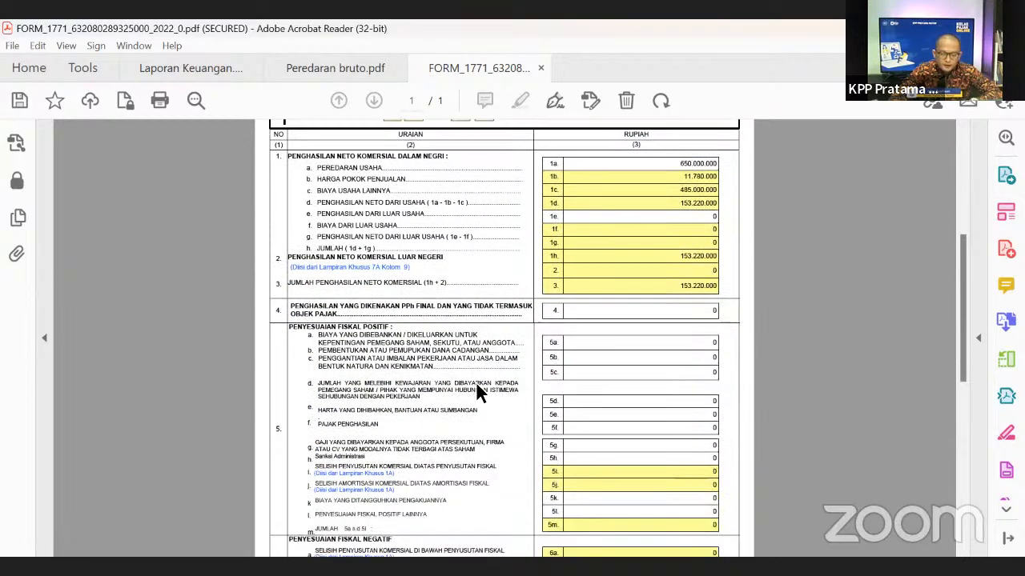
scroll(349, 288, down, 2)
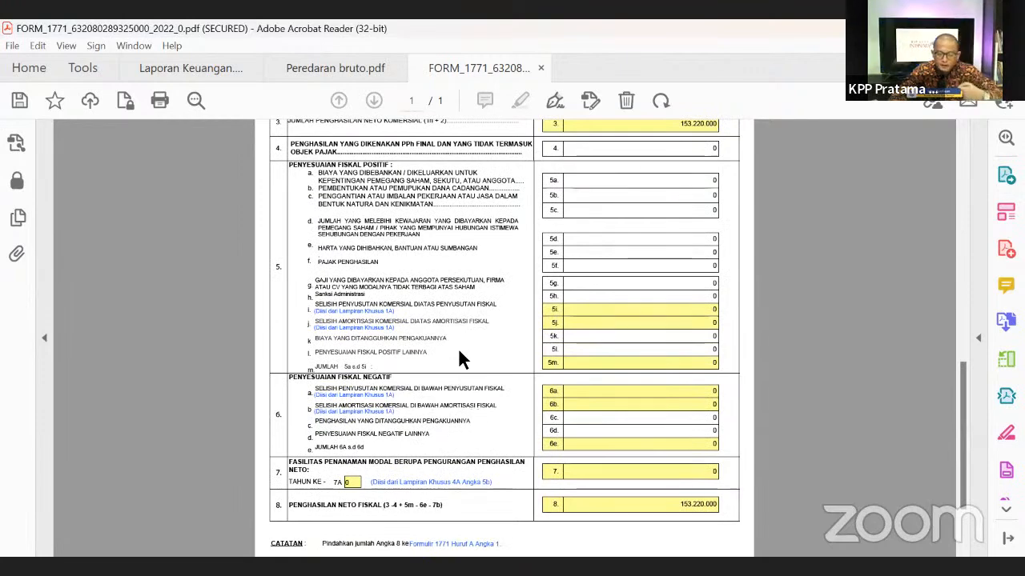
scroll(874, 381, down, 1)
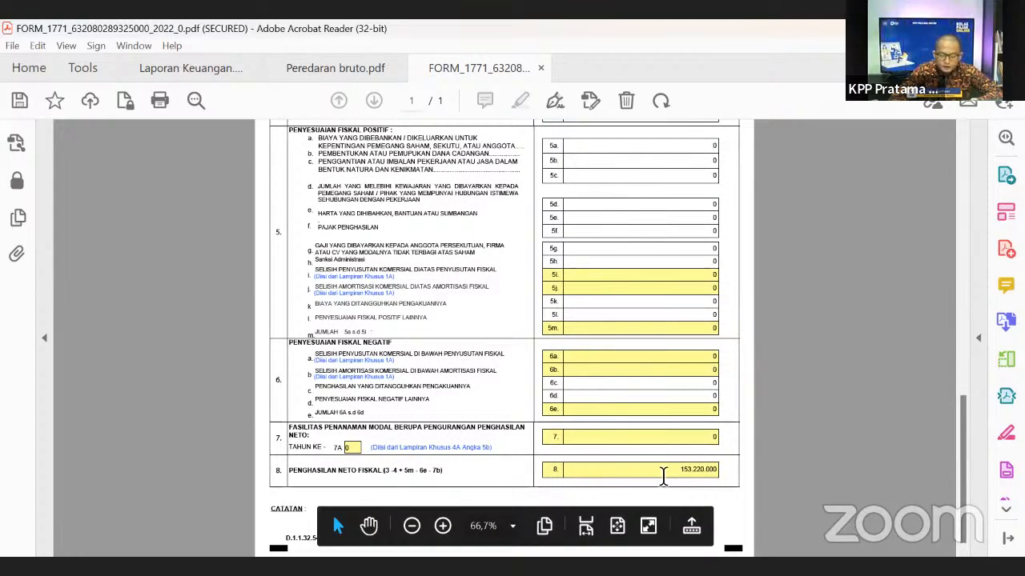
drag(678, 469, 726, 474)
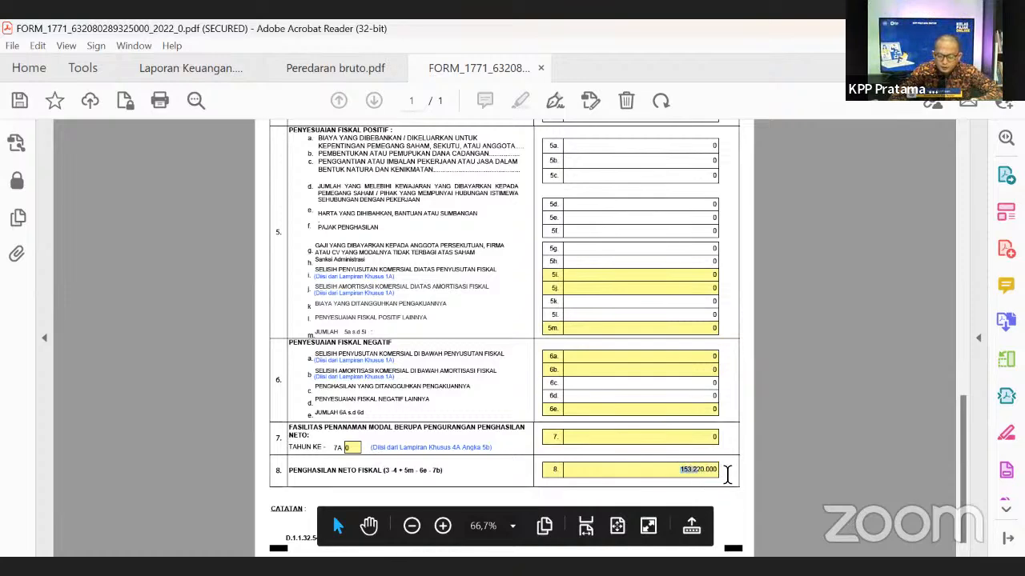
scroll(803, 343, up, 3)
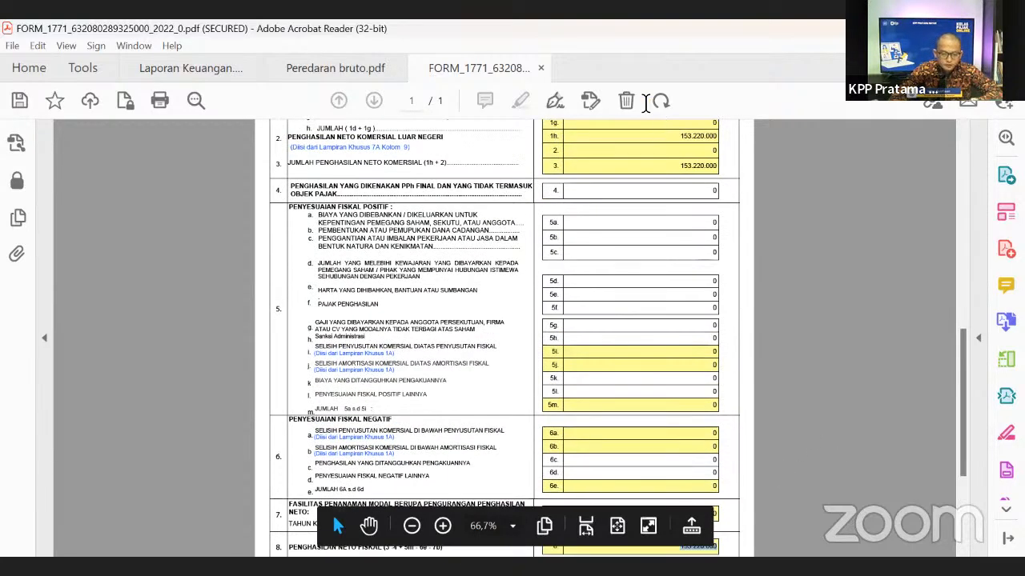
right_click(548, 252)
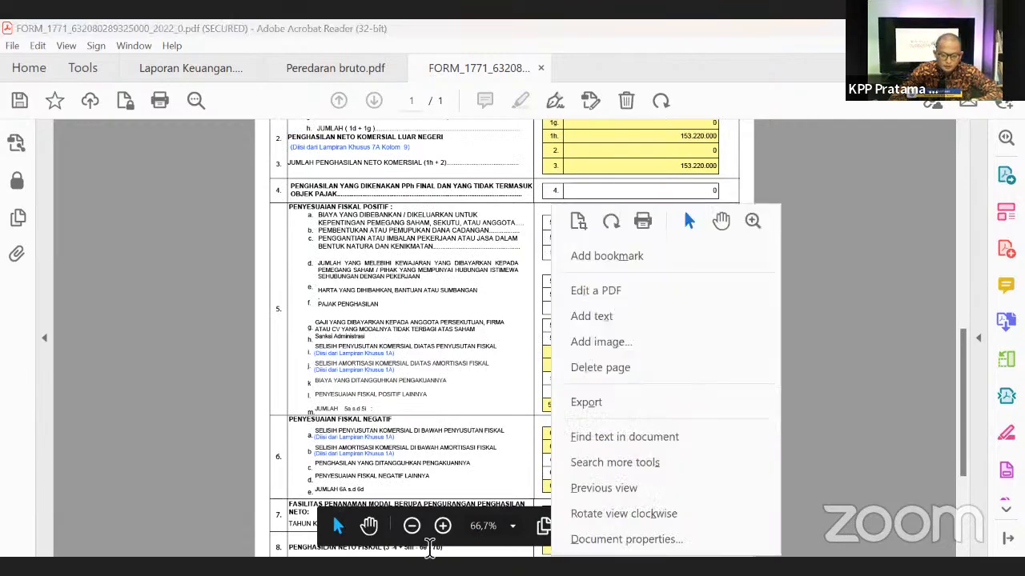
click(442, 526)
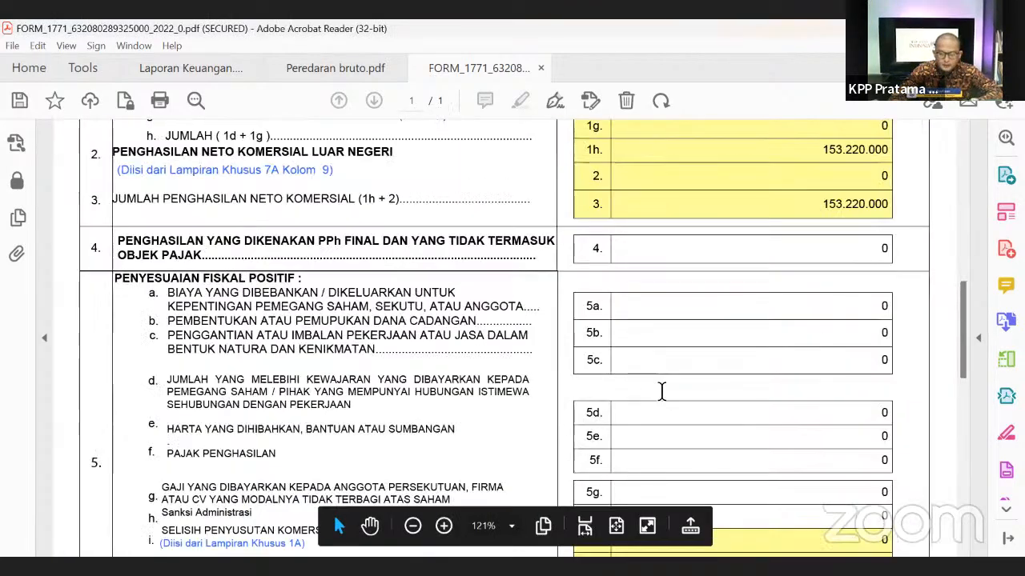
scroll(721, 376, down, 2)
scroll(952, 375, down, 10)
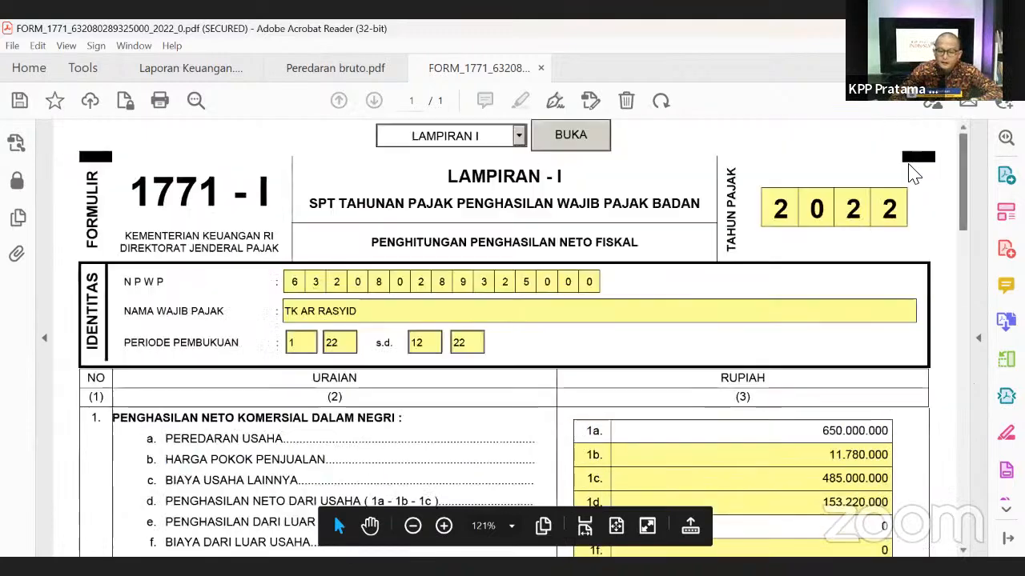
- Open the INDUK form page and set the view to 100% zoom
click(519, 136)
click(462, 155)
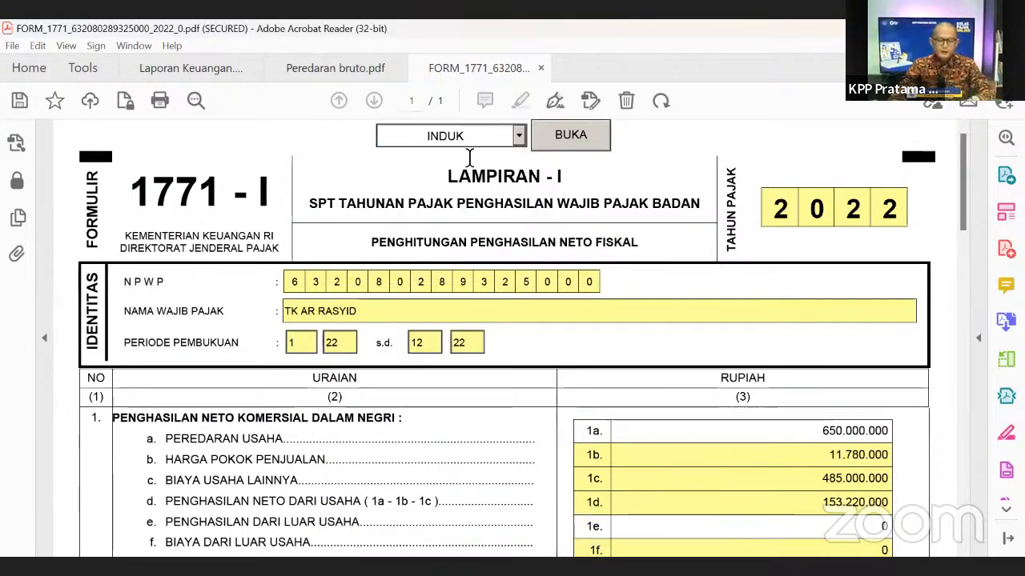
click(577, 141)
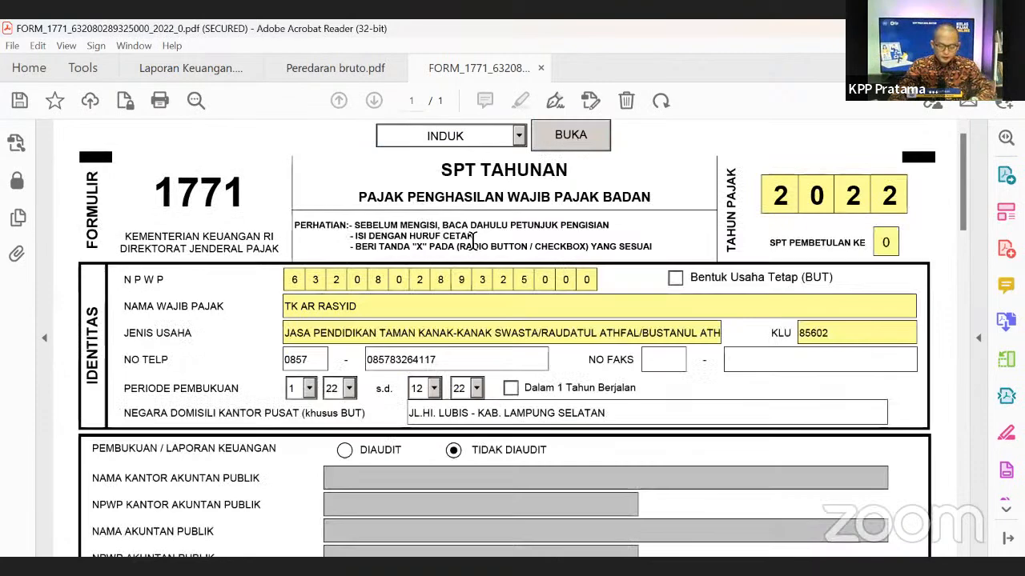
right_click(639, 232)
click(413, 528)
scroll(691, 344, down, 1)
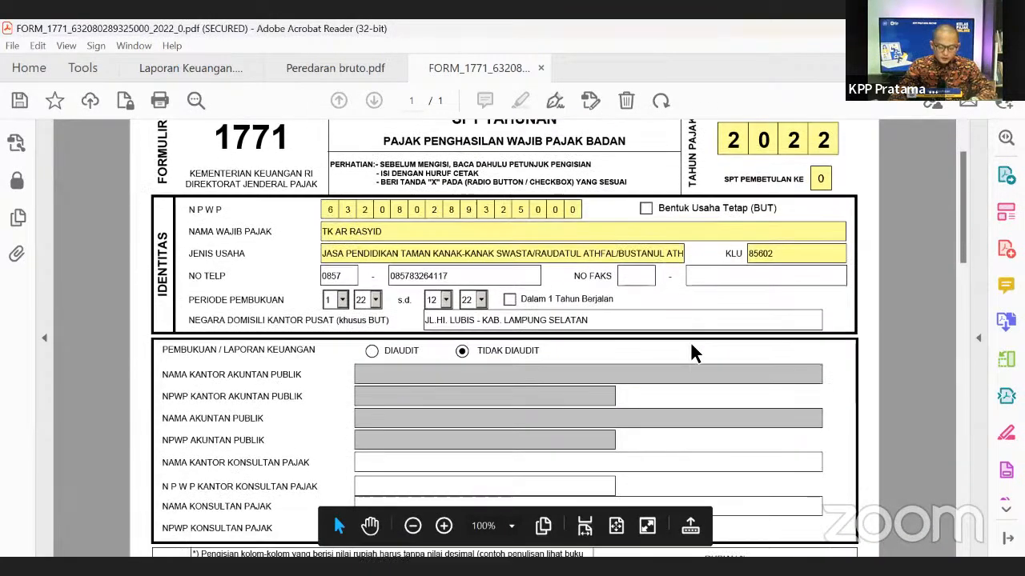
scroll(984, 410, down, 8)
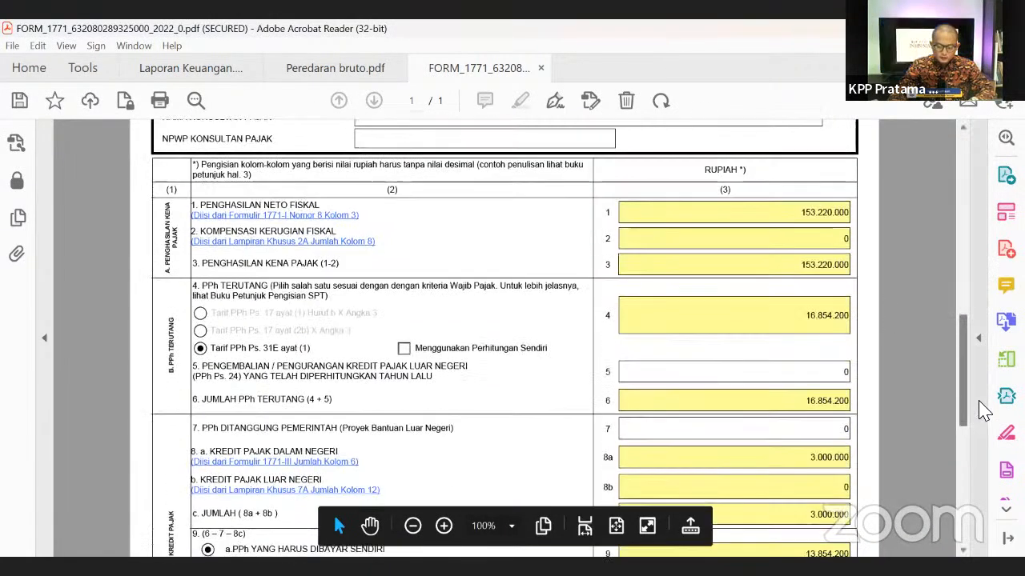
scroll(981, 393, up, 2)
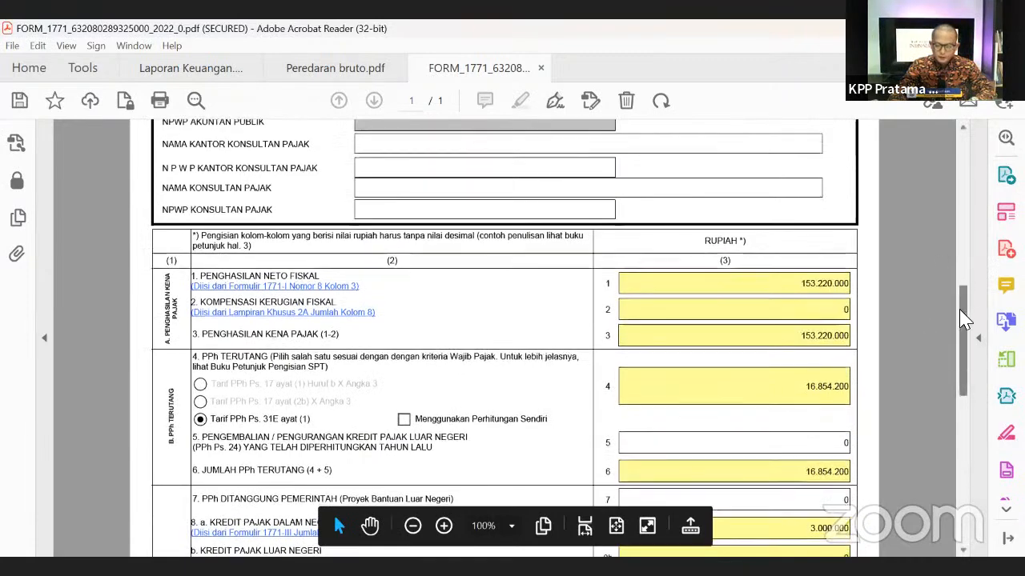
scroll(965, 318, down, 4)
scroll(945, 346, up, 2)
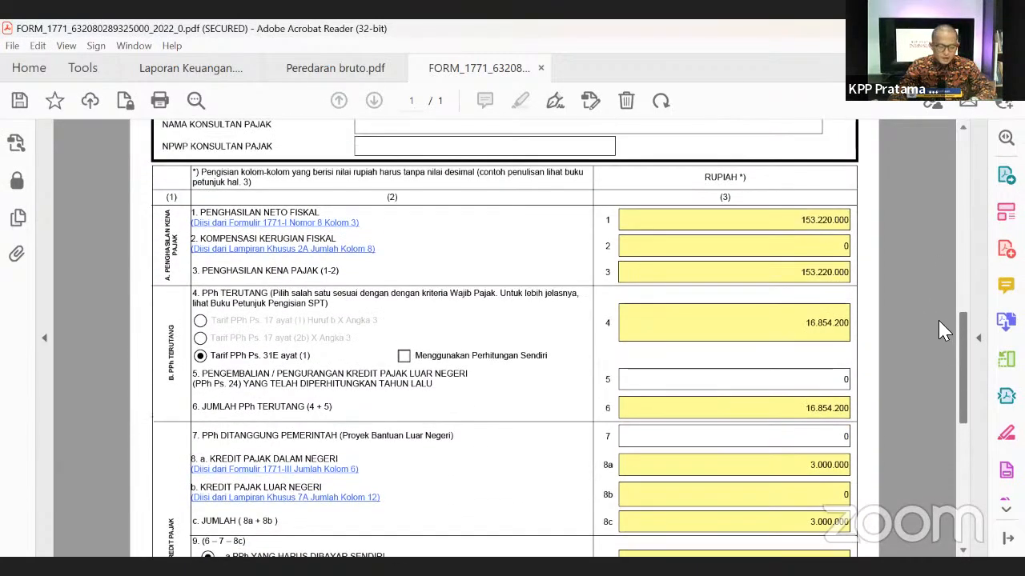
scroll(929, 320, down, 1)
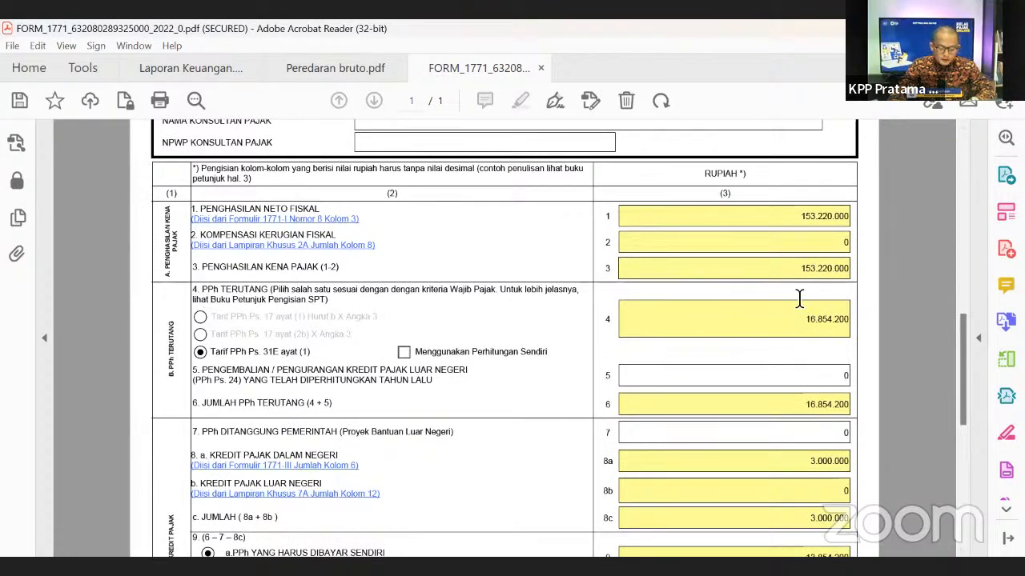
- Review the taxable income 153.220.000 in row 3 and the 16.854.200 in row 4
mouse_move(960, 344)
mouse_down()
mouse_move(959, 256)
mouse_move(955, 359)
mouse_move(943, 341)
mouse_up()
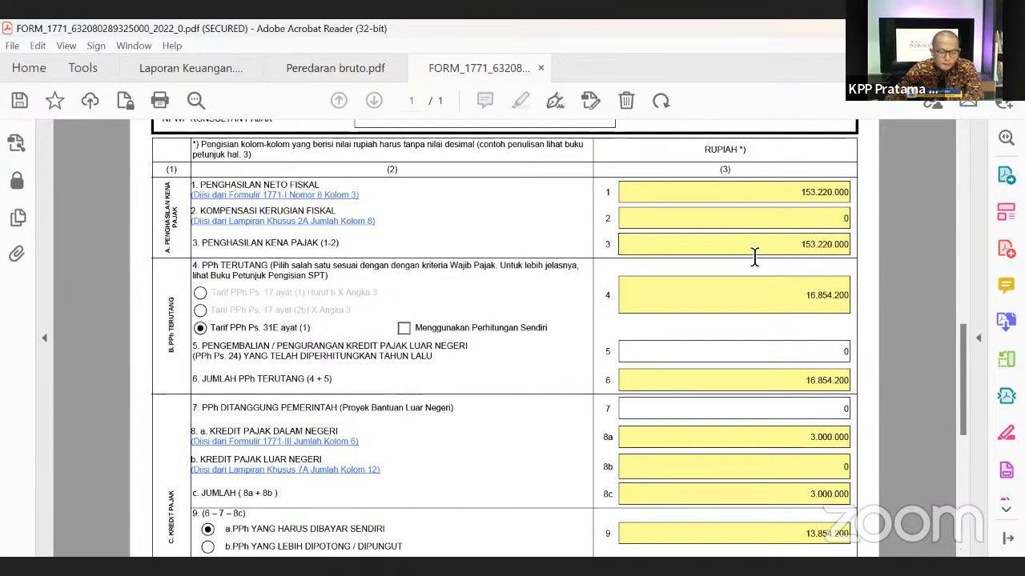
drag(801, 247, 857, 256)
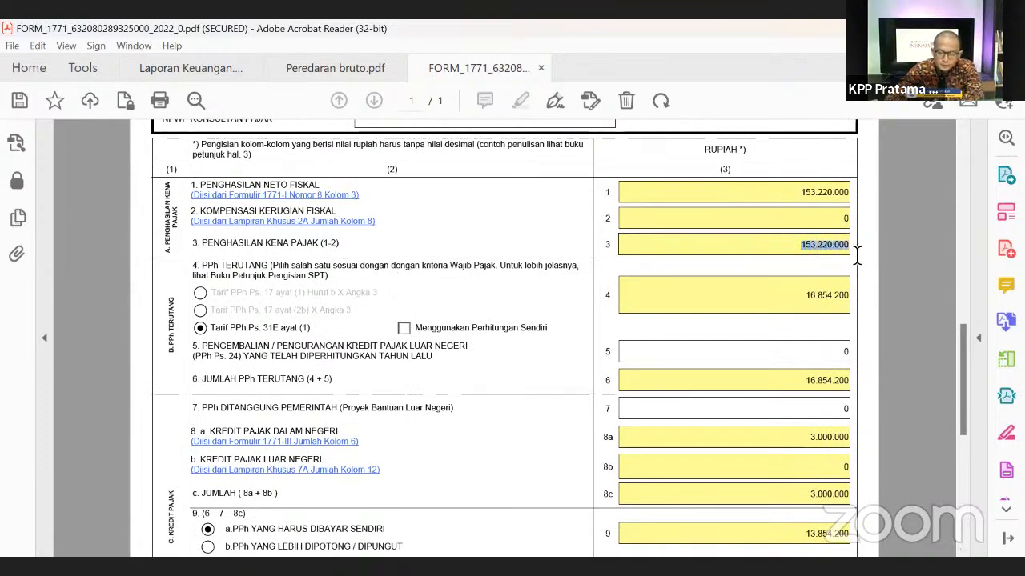
click(900, 251)
drag(963, 343, 941, 262)
scroll(953, 343, down, 3)
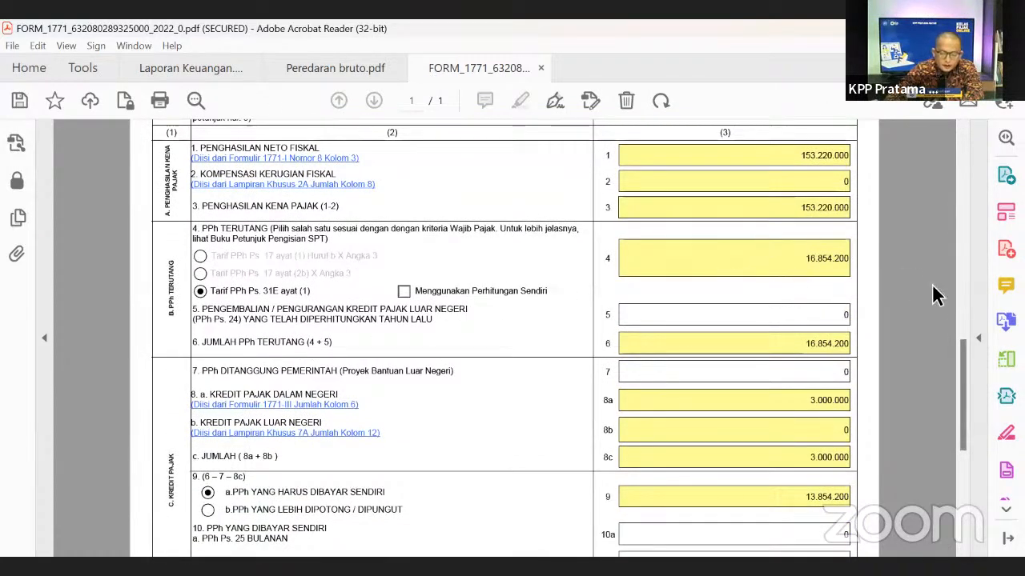
drag(961, 348, 958, 338)
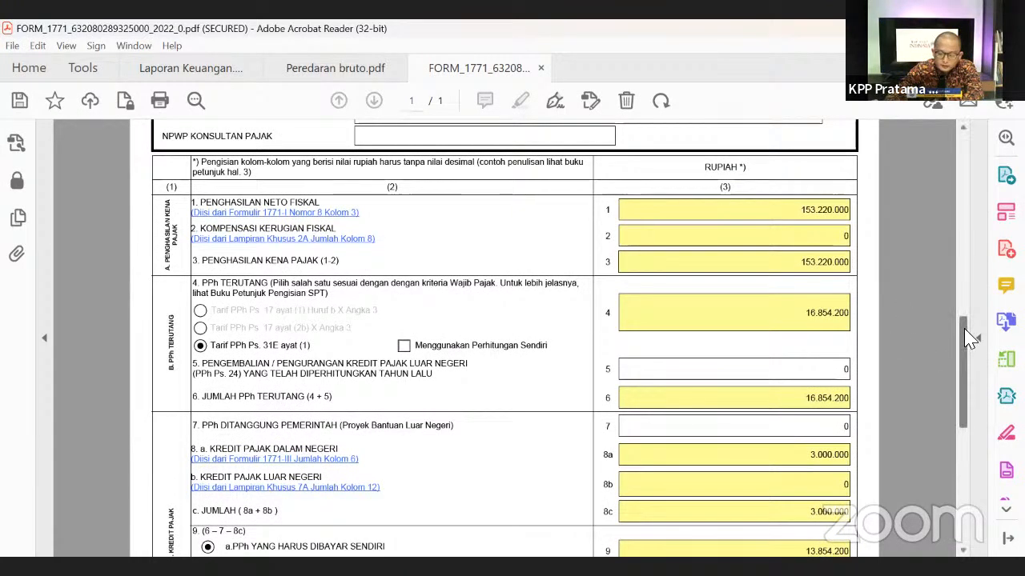
drag(961, 325, 962, 328)
drag(803, 310, 851, 309)
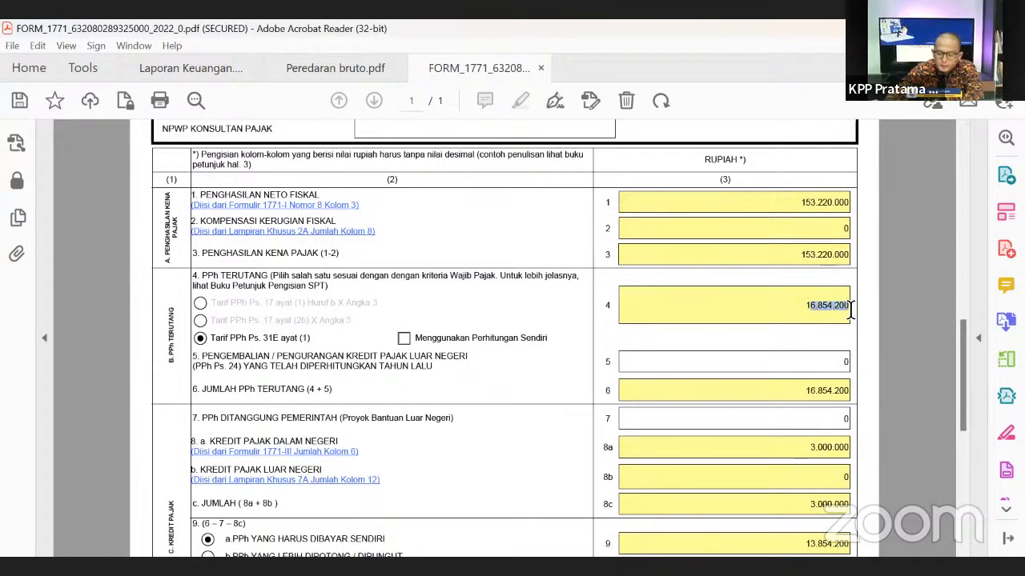
click(806, 254)
drag(833, 258, 834, 310)
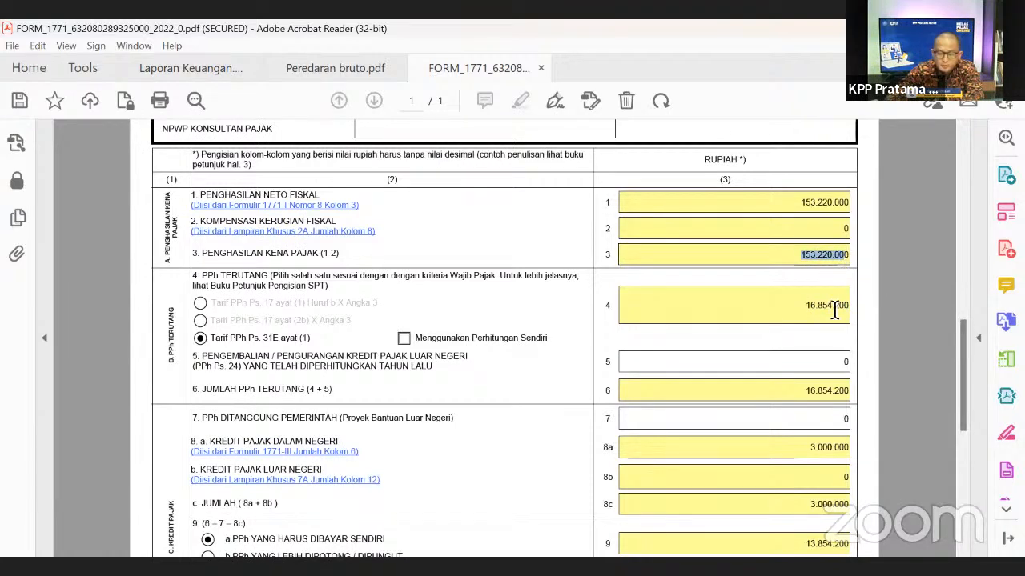
click(809, 307)
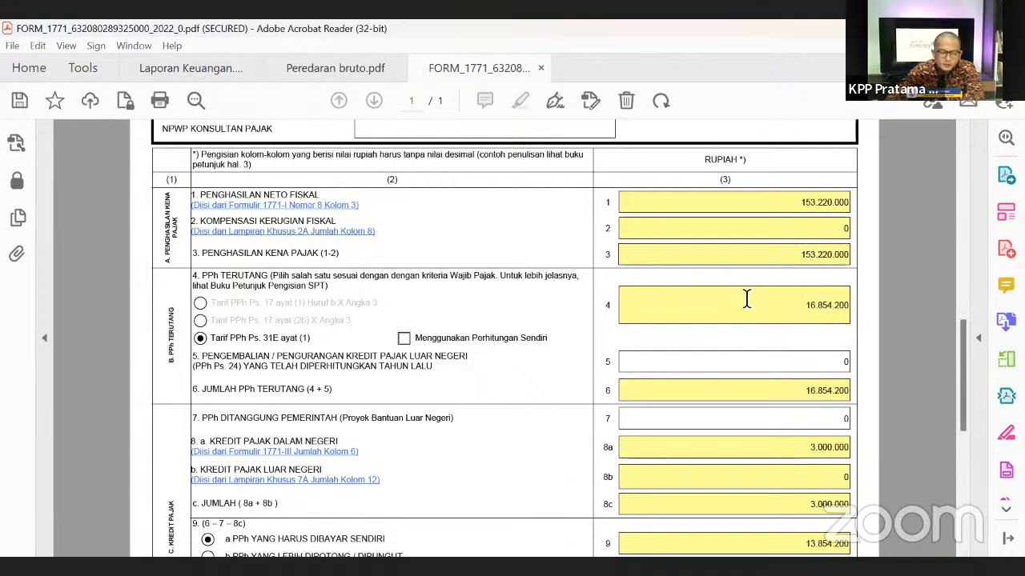
- Check the 16.854.200 total in field 6 further down the form
scroll(746, 301, down, 1)
scroll(783, 310, down, 2)
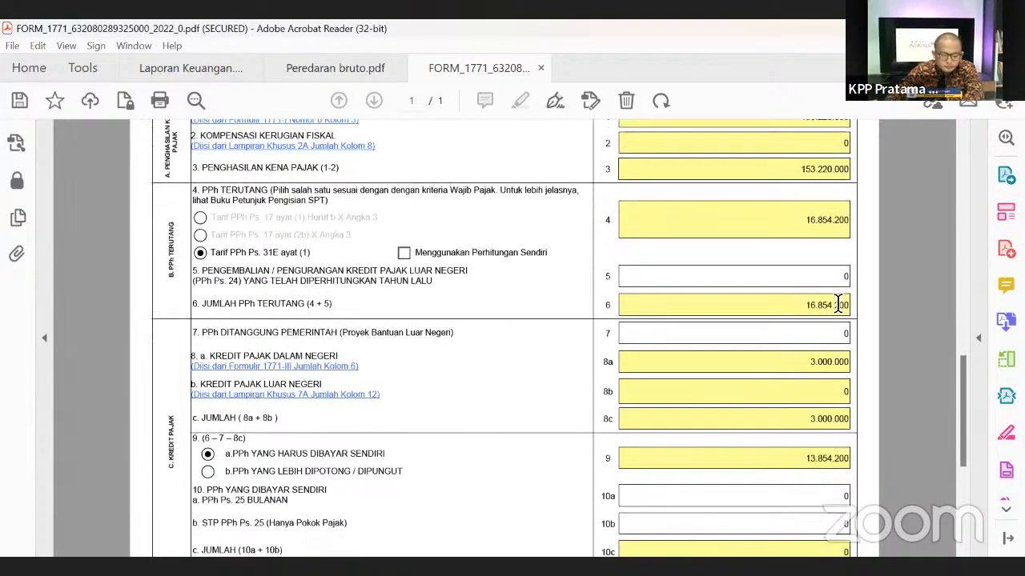
drag(834, 297, 805, 297)
click(868, 330)
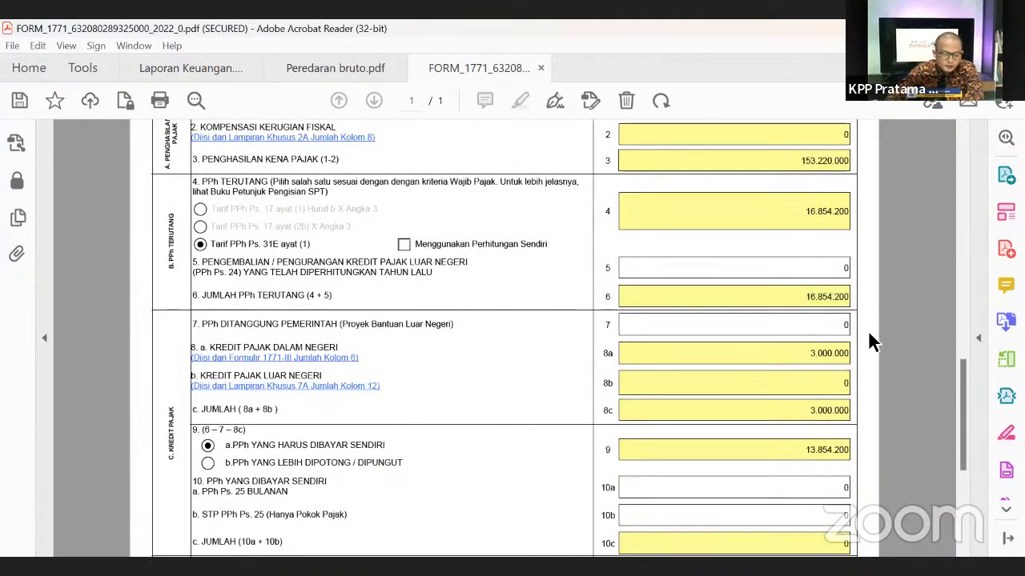
scroll(865, 330, down, 3)
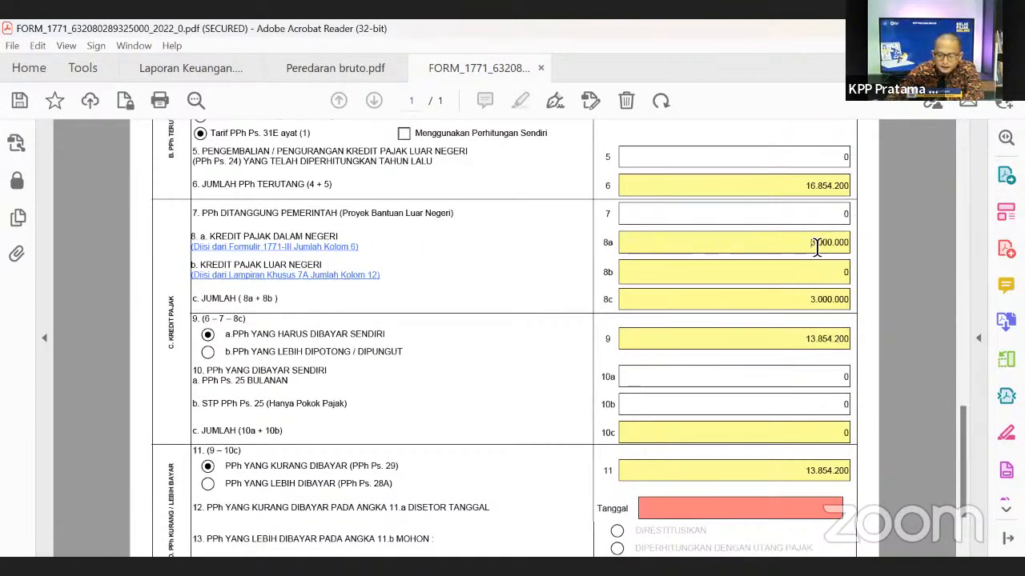
drag(810, 247, 892, 246)
scroll(815, 225, up, 1)
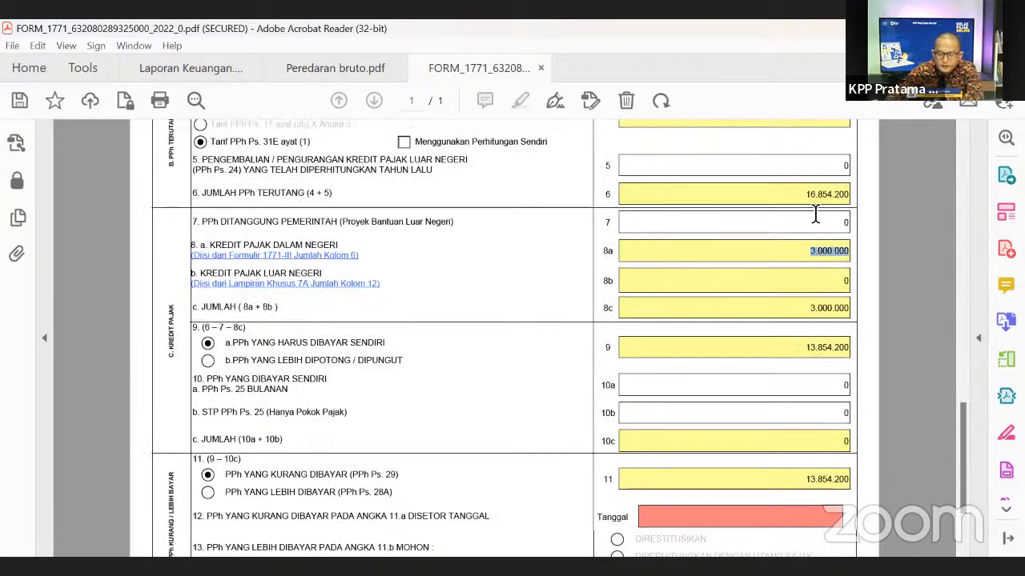
drag(804, 196, 853, 196)
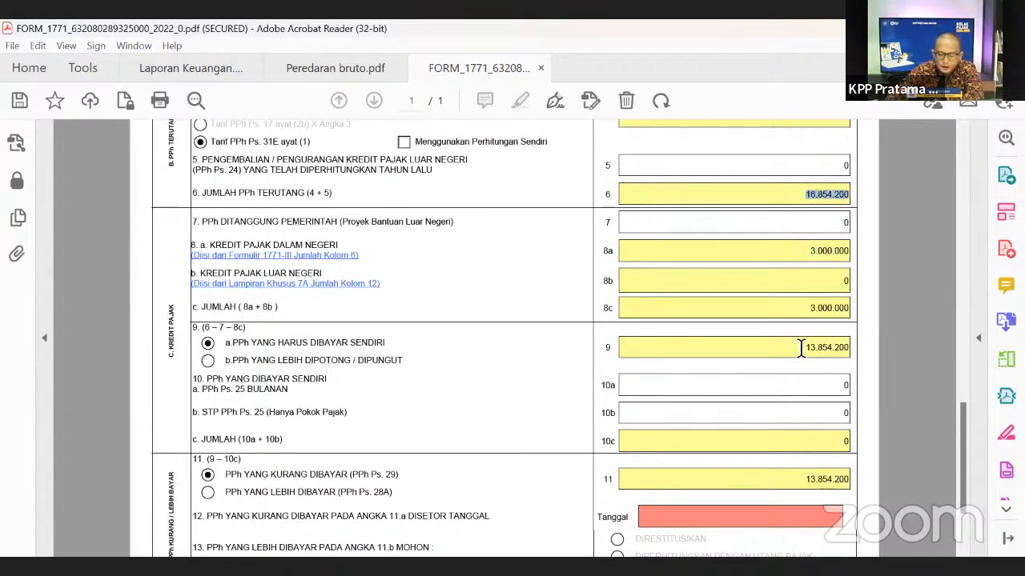
click(475, 275)
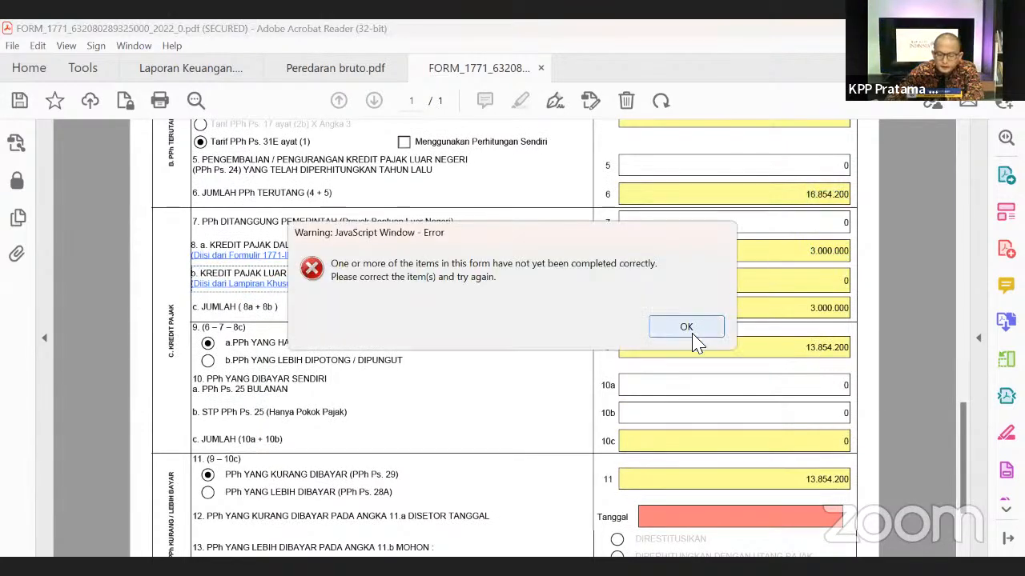
- Dismiss the form's JavaScript error and compare field 9's 13.854.200 against field 6's 16.854.200
click(686, 327)
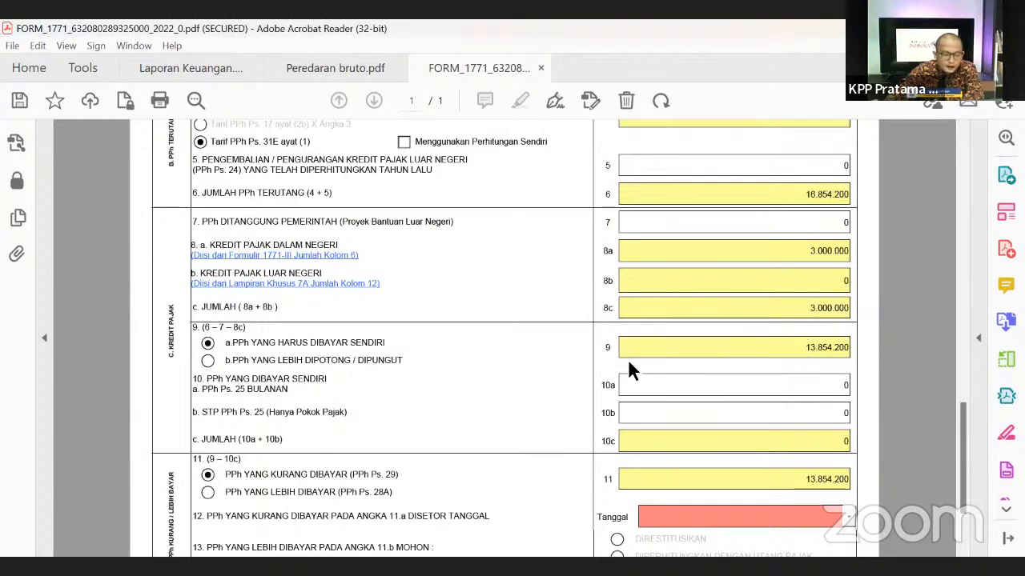
drag(804, 347, 853, 349)
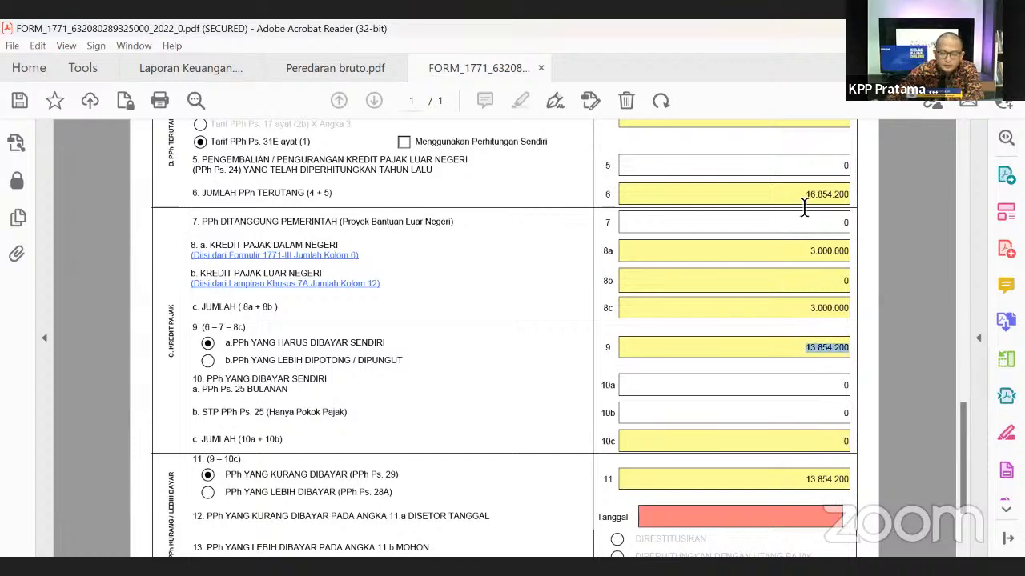
drag(803, 195, 850, 195)
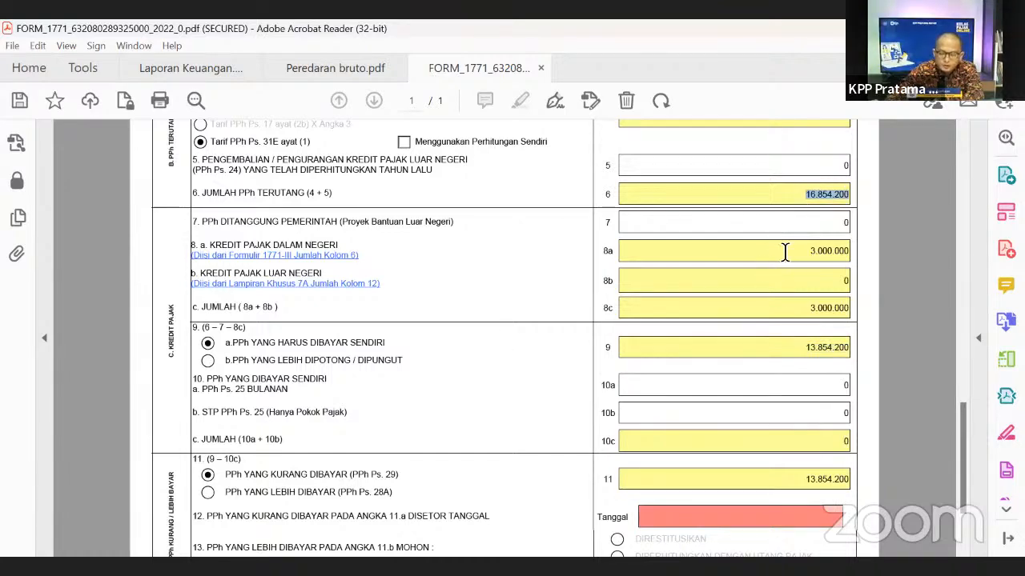
click(877, 263)
scroll(606, 374, down, 1)
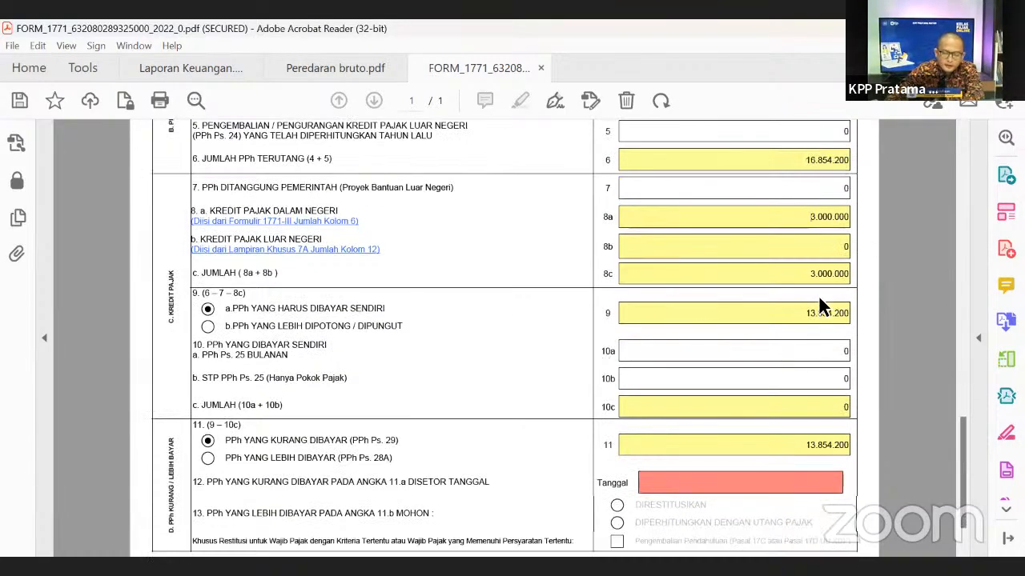
drag(800, 315, 875, 315)
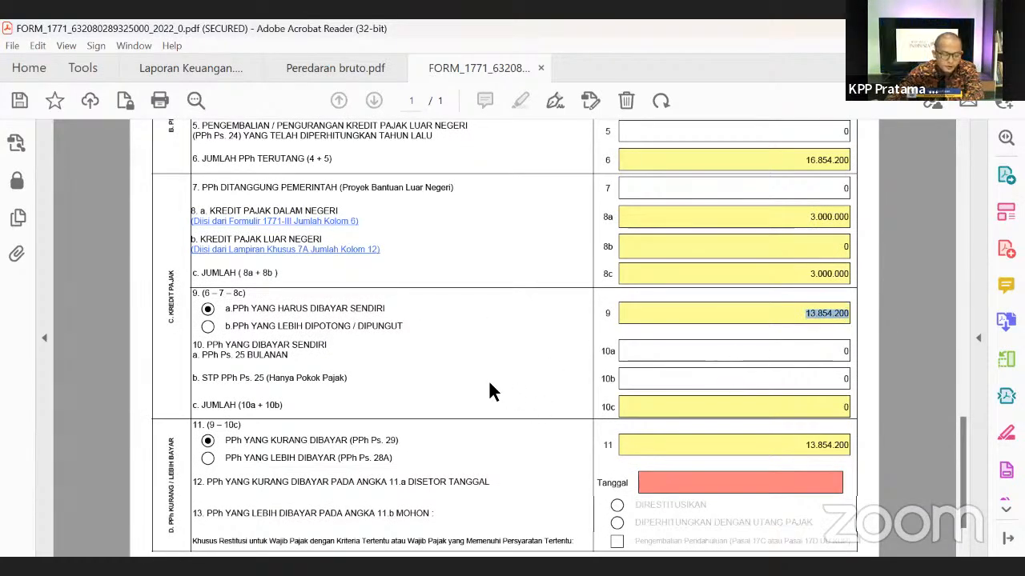
scroll(491, 392, down, 1)
scroll(800, 315, down, 1)
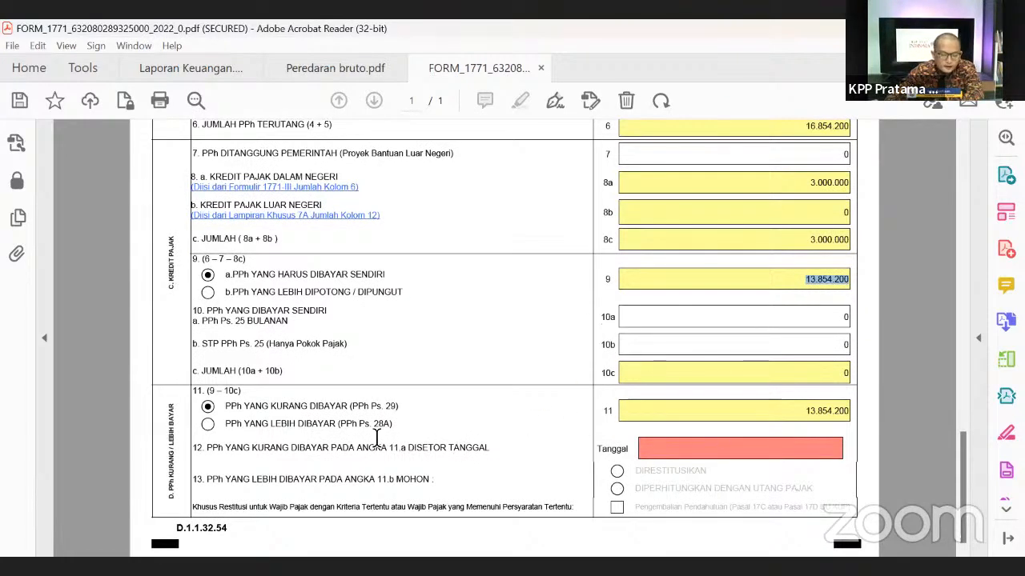
- Set the row 12 payment date to 10 April 2023 from the calendar
click(647, 446)
click(847, 450)
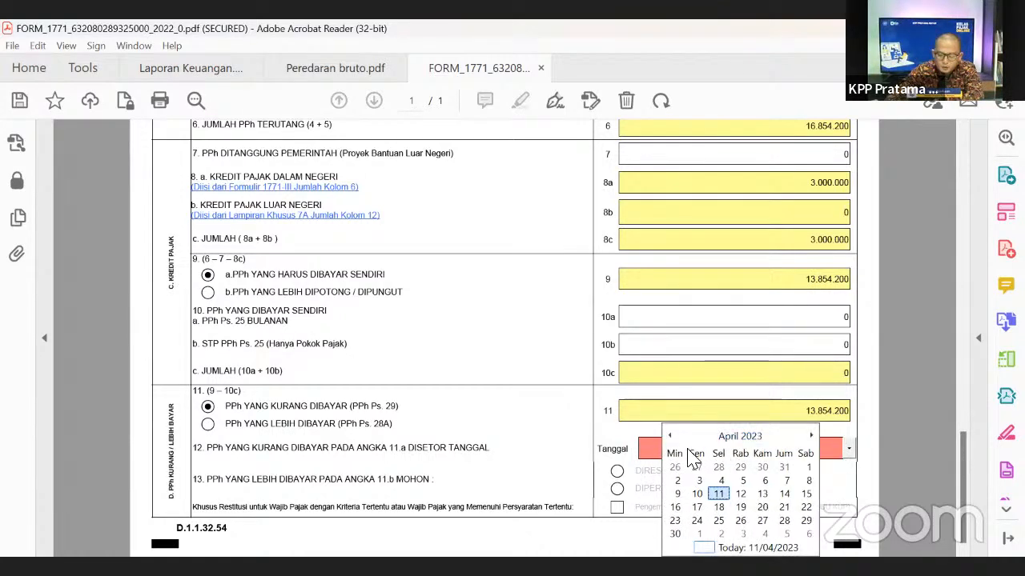
click(698, 488)
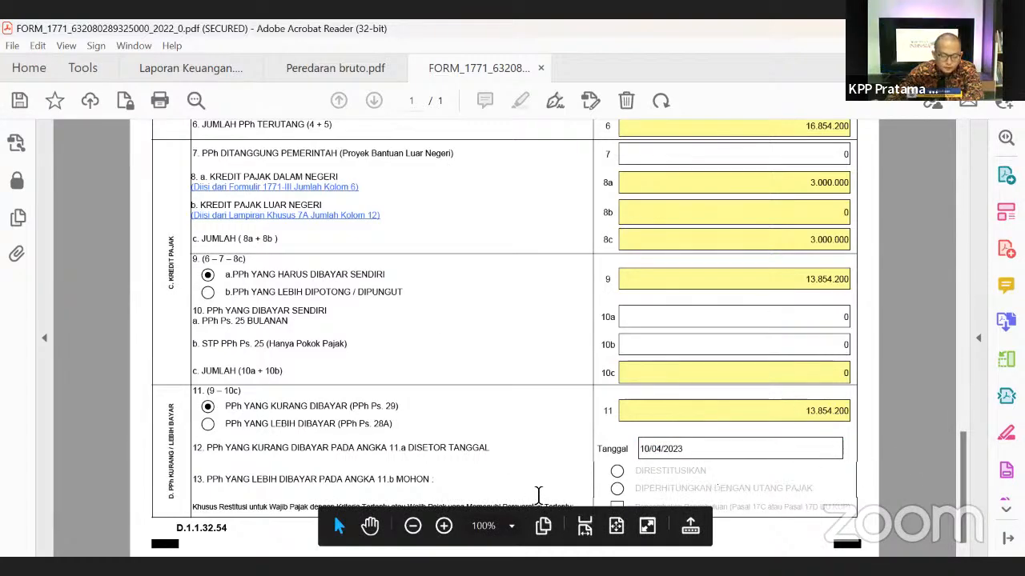
scroll(896, 449, up, 2)
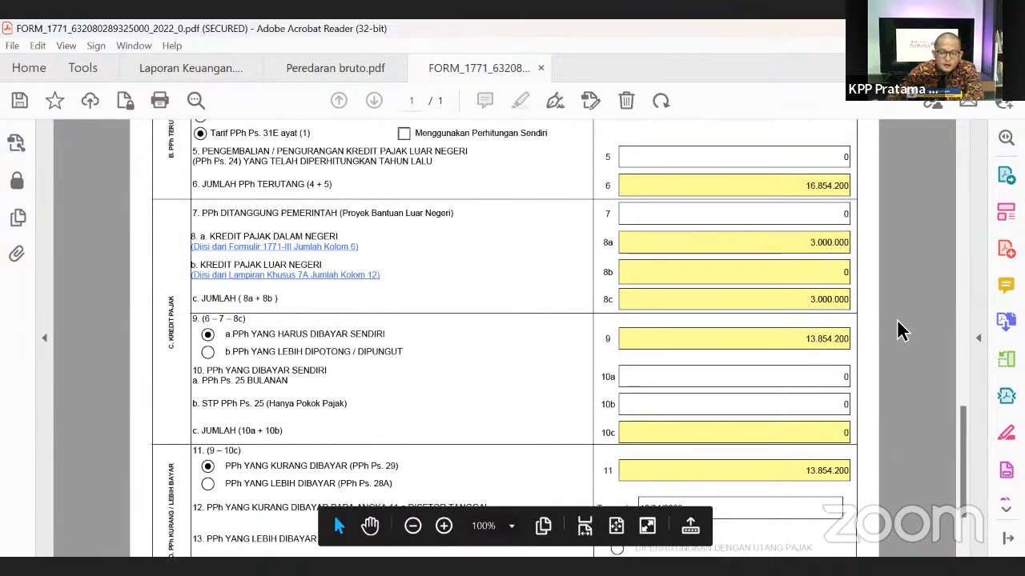
drag(969, 436, 921, 173)
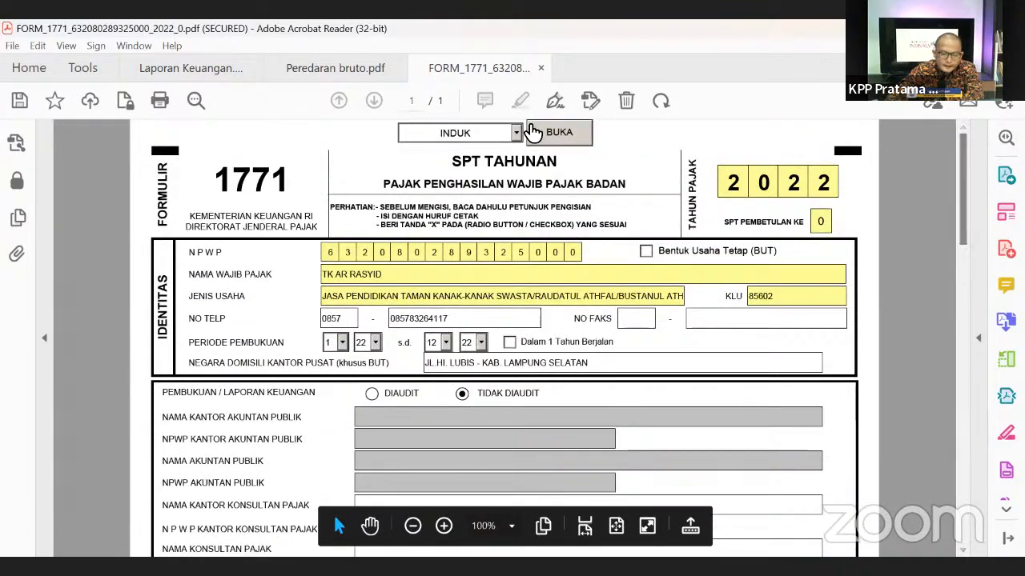
click(517, 133)
click(480, 157)
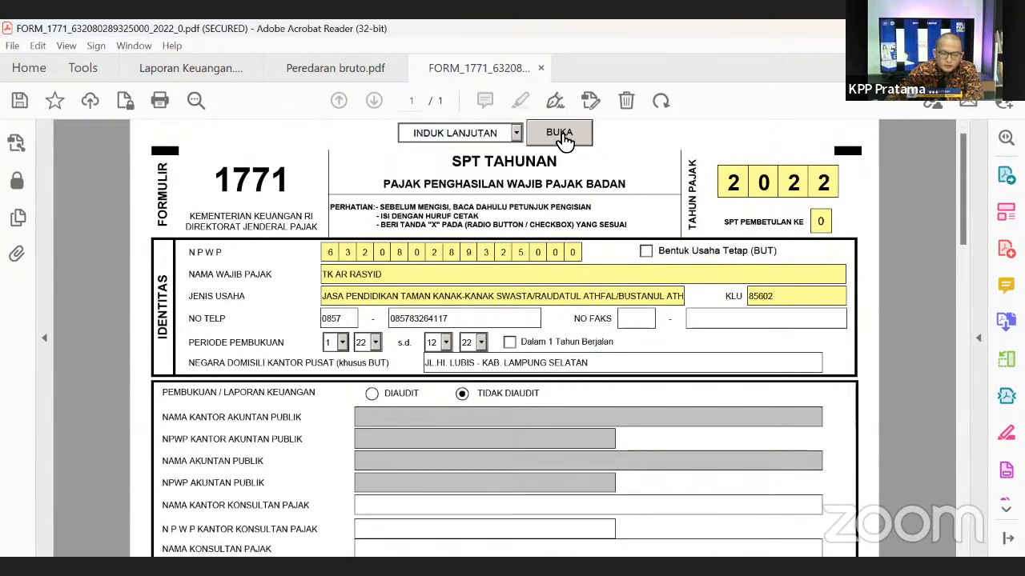
click(559, 132)
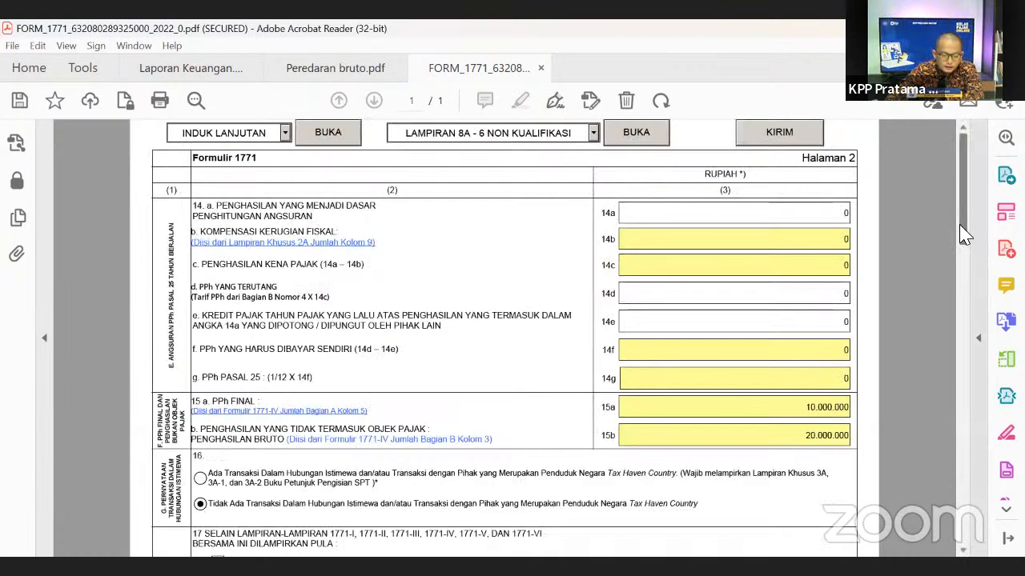
drag(960, 222, 961, 248)
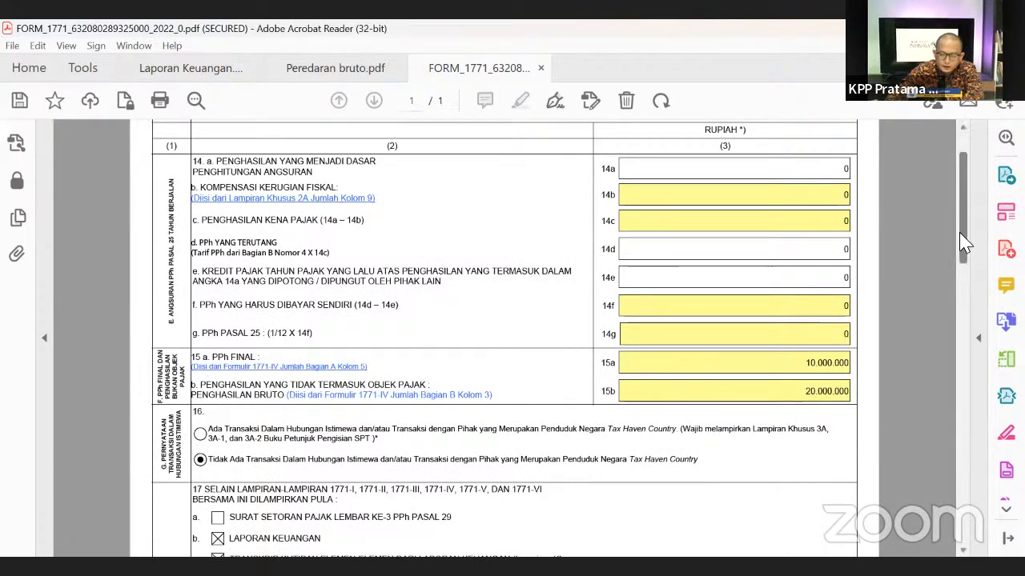
drag(965, 244, 944, 542)
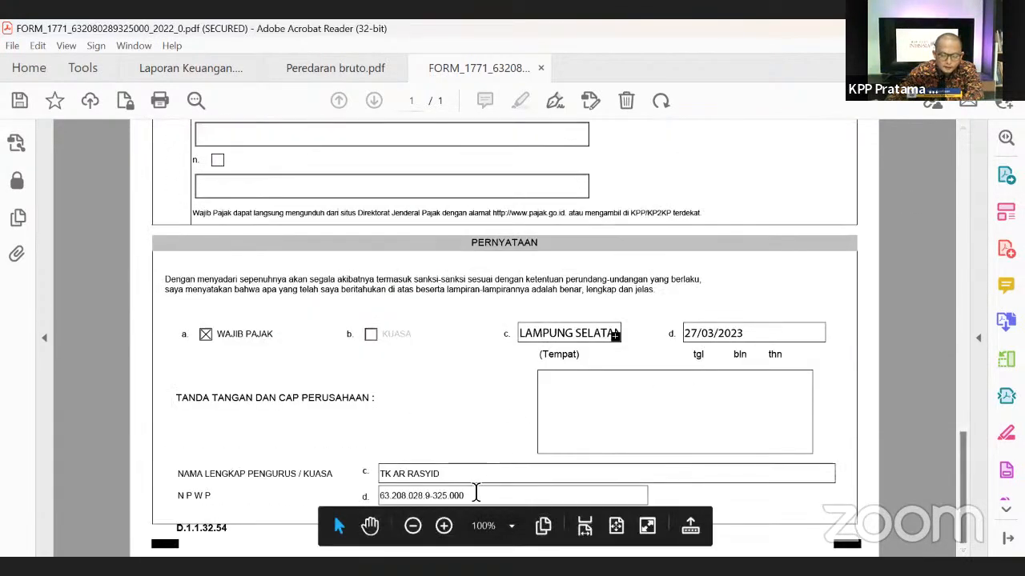
drag(962, 466, 926, 172)
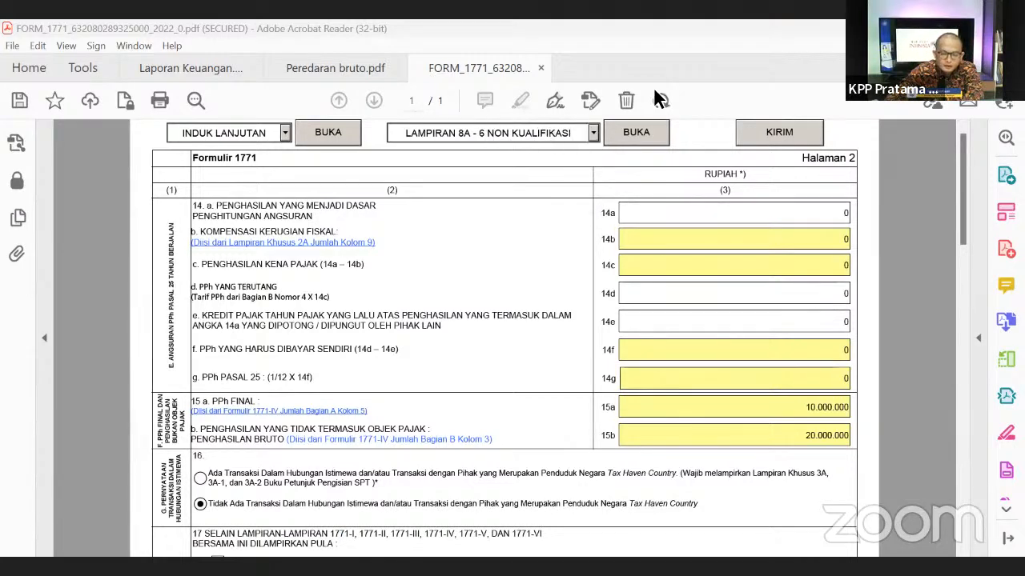
drag(410, 146, 663, 151)
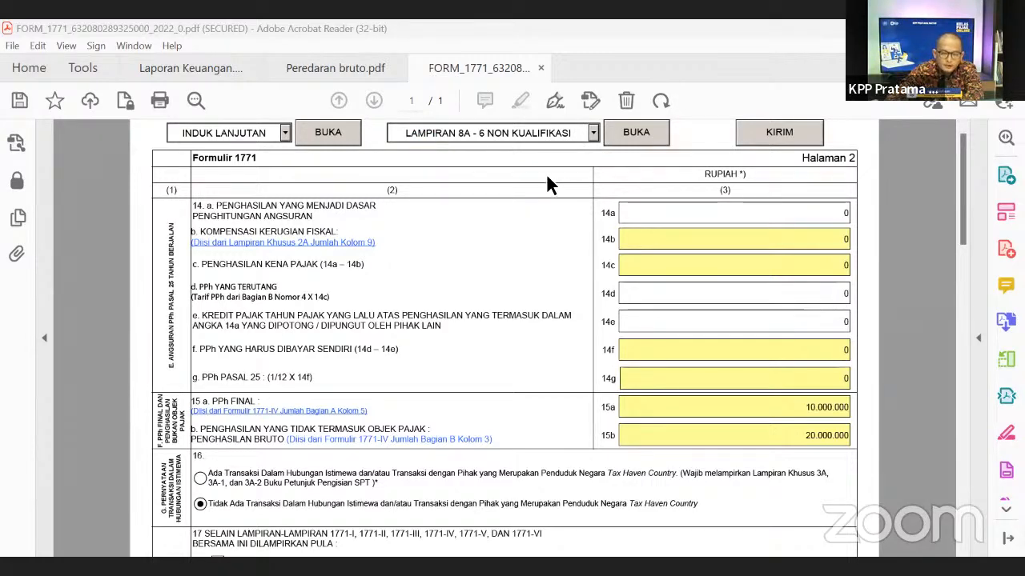
click(547, 133)
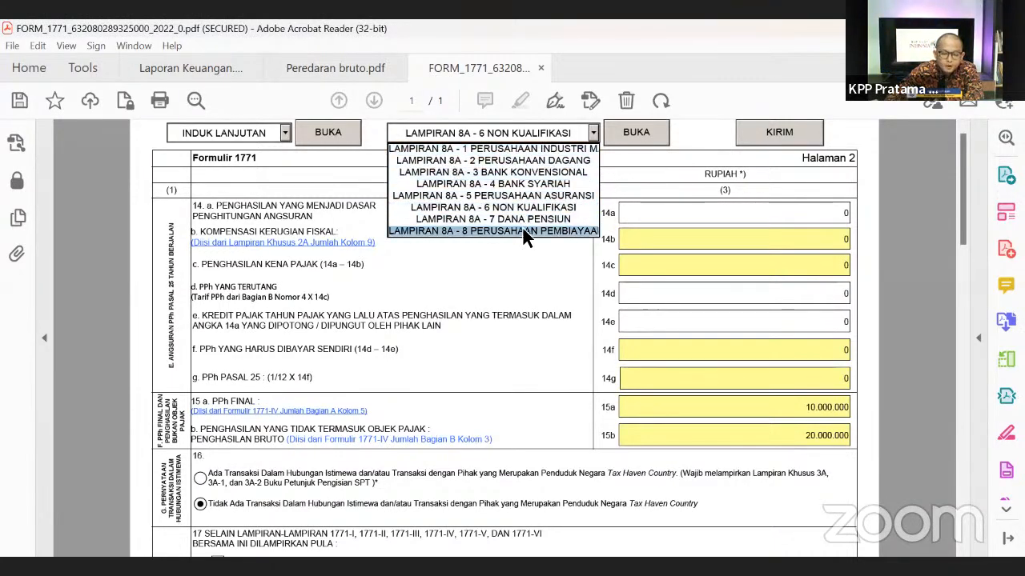
click(492, 207)
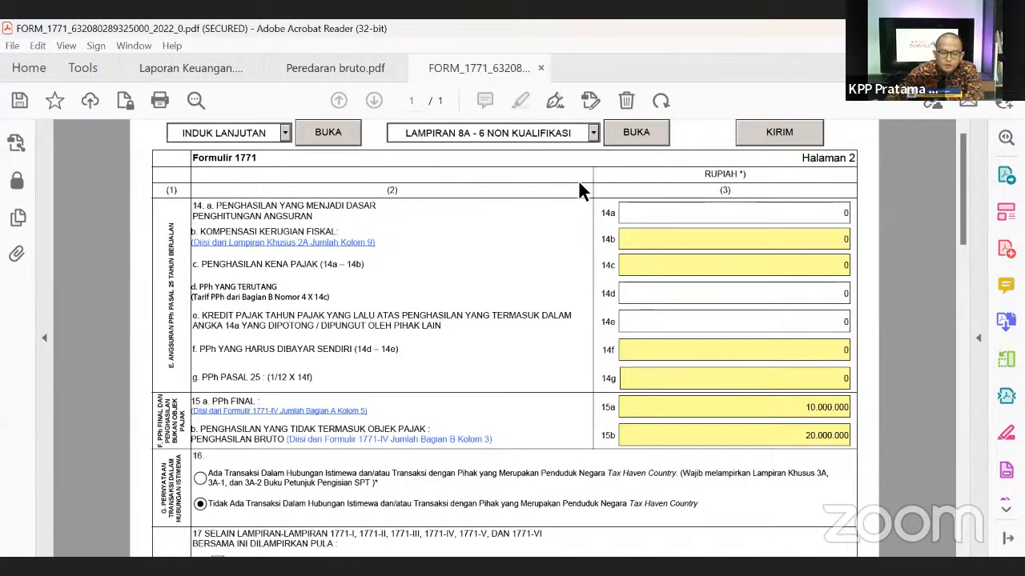
- Open Lampiran 8A-6 and enter 150.000.000 in KAS DAN SETARA KAS
click(636, 133)
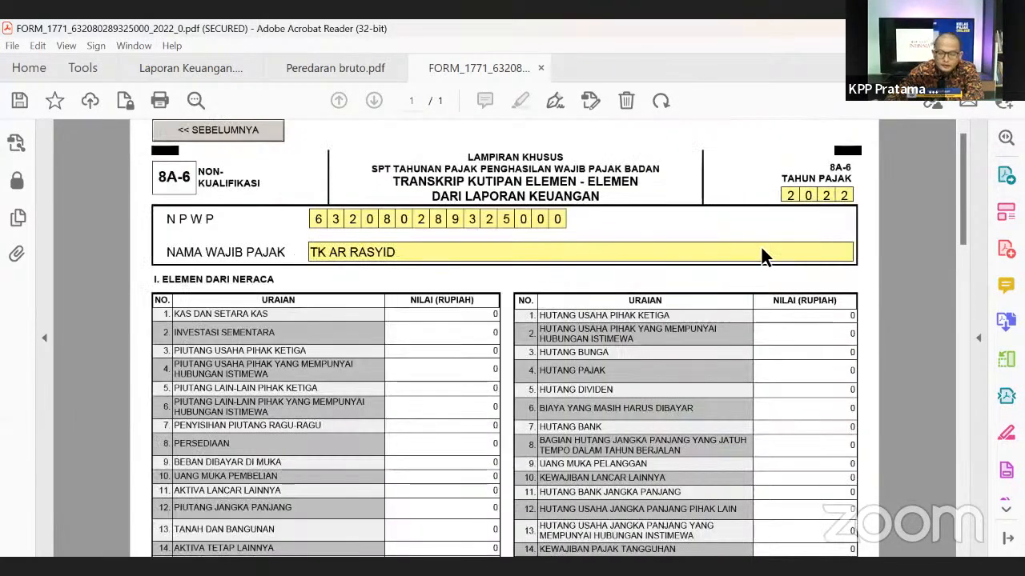
scroll(958, 357, down, 3)
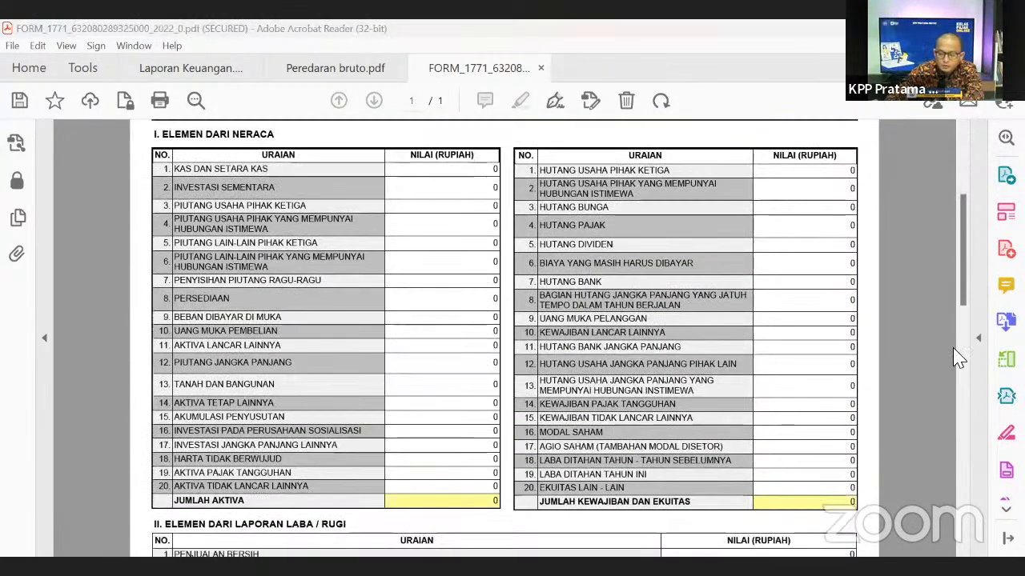
scroll(966, 298, down, 14)
scroll(961, 321, up, 16)
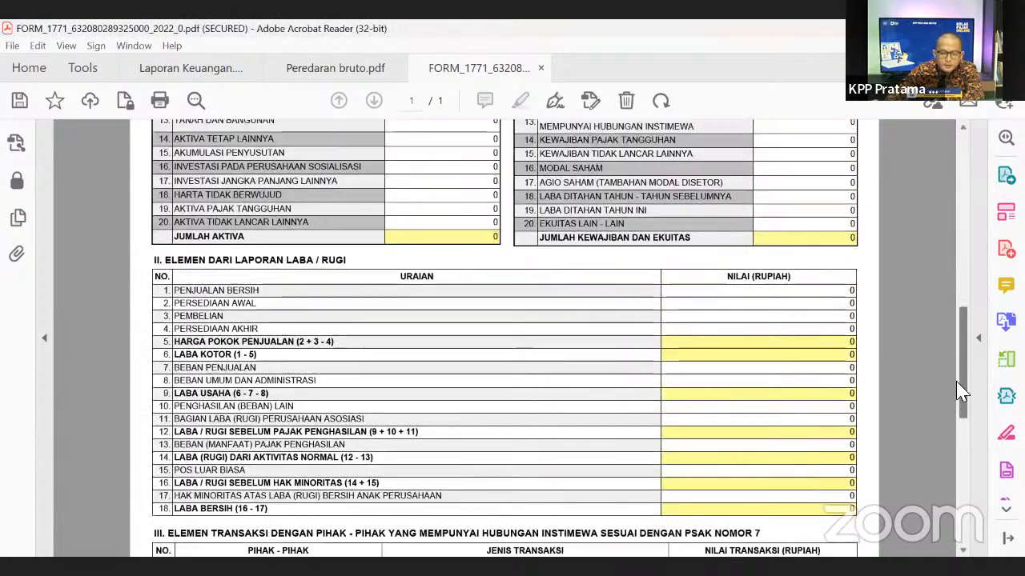
scroll(956, 294, down, 2)
scroll(946, 268, up, 1)
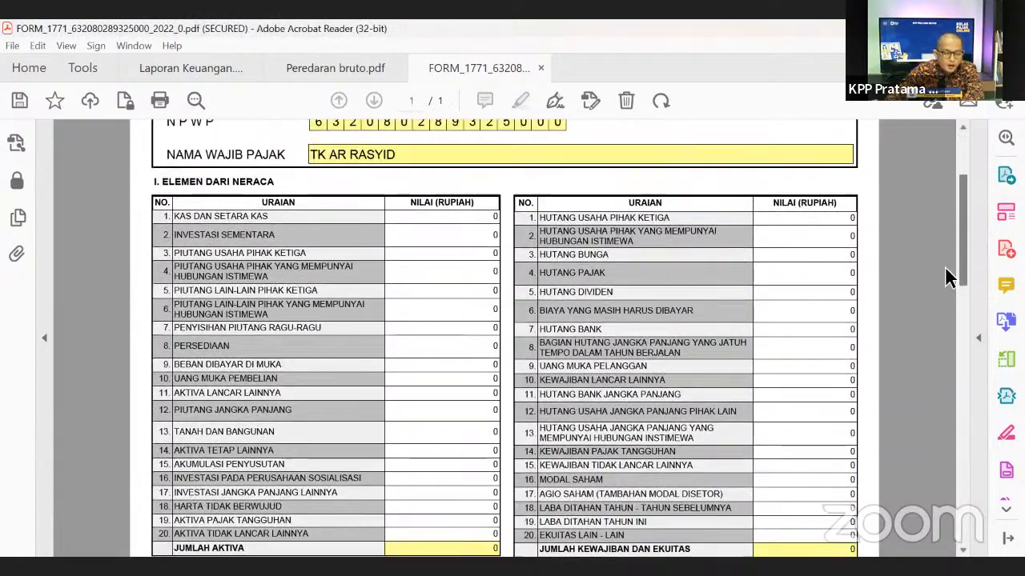
click(482, 217)
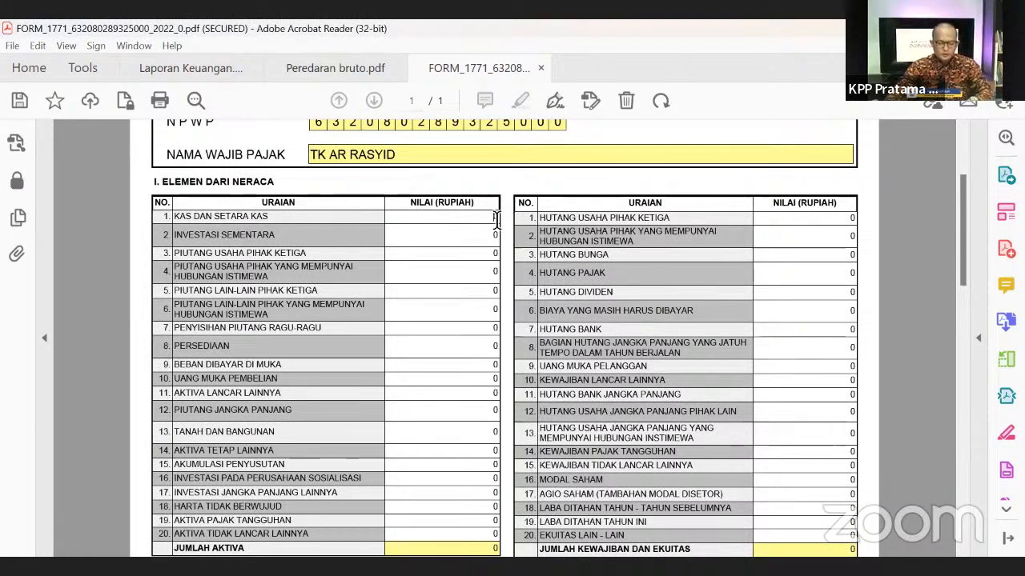
double_click(496, 219)
text(15)
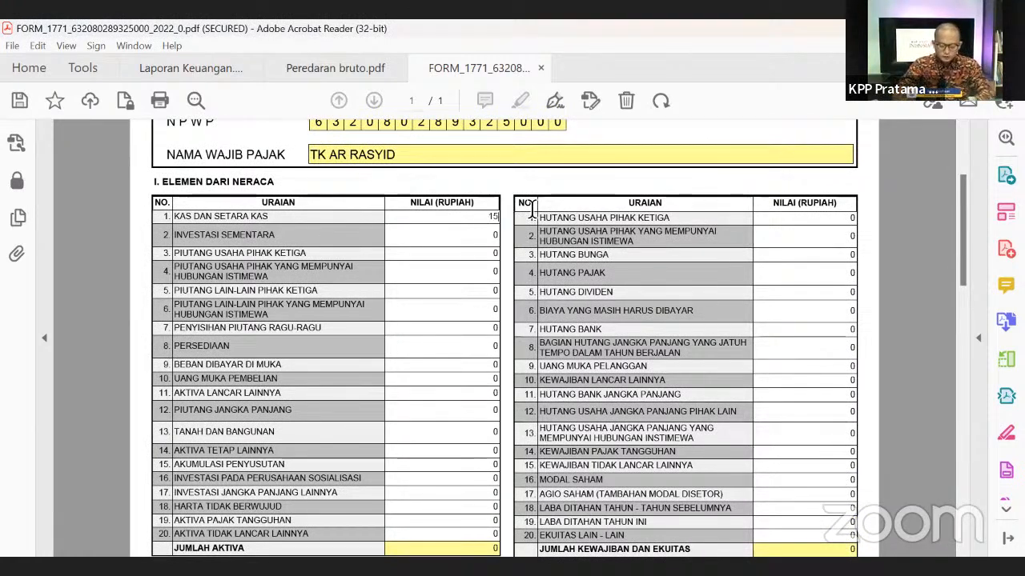
text(0)
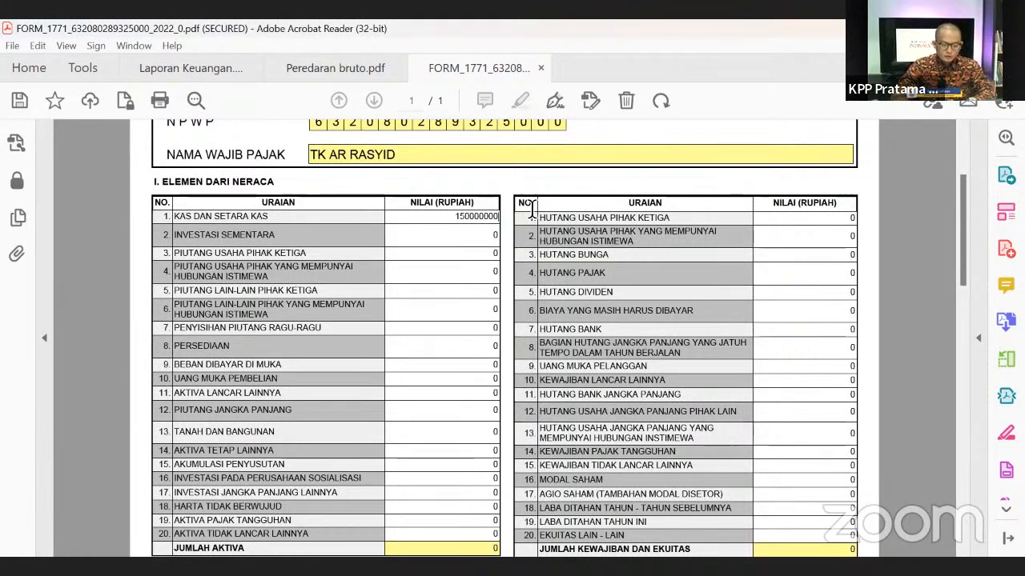
text(.000.000)
click(370, 270)
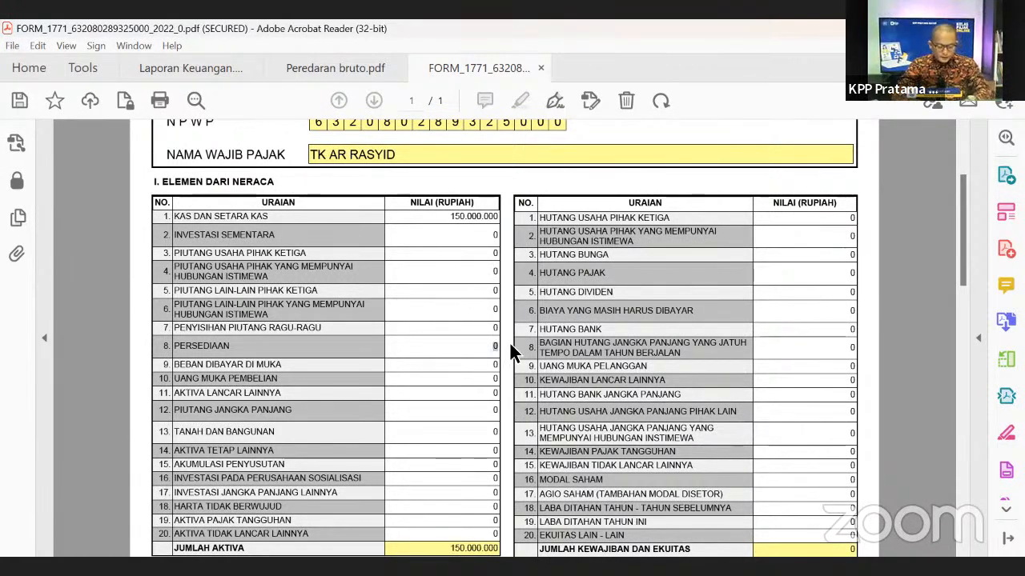
- Enter 30.000.000 for PERSEDIAAN and 700.000.000 for AKTIVA LANCAR LAINNYA
text(30.000.)
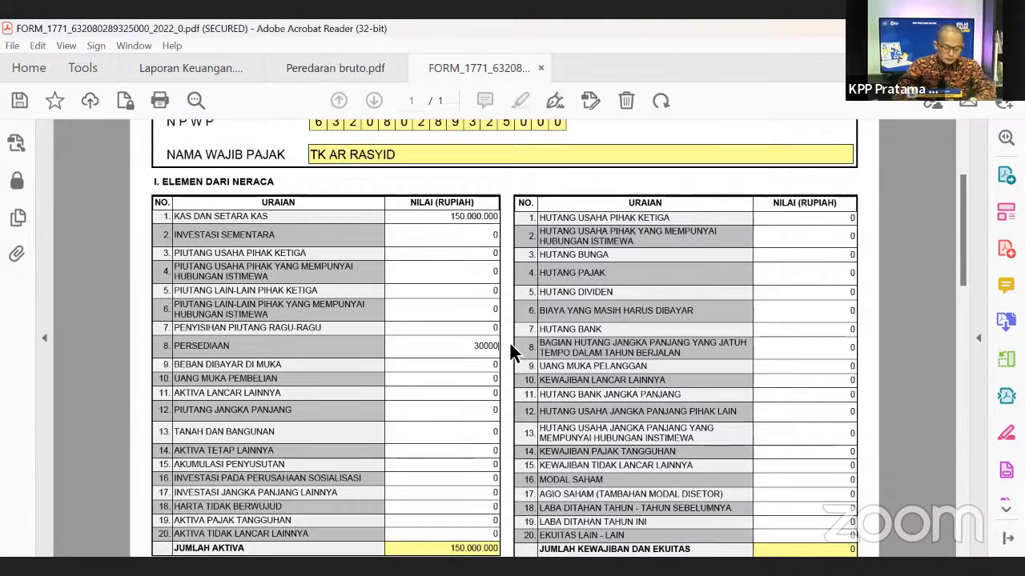
text(000)
click(437, 315)
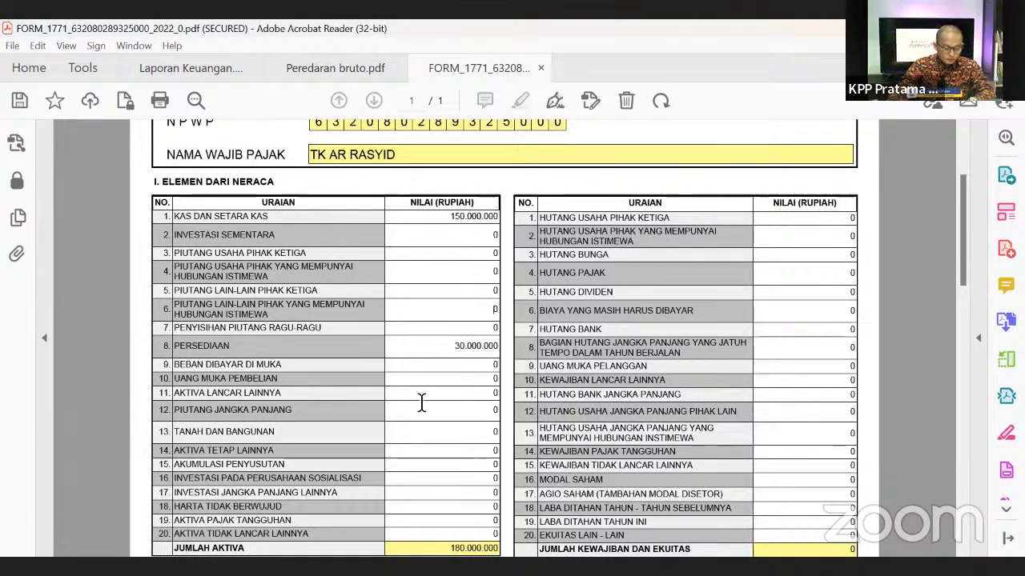
scroll(422, 402, down, 1)
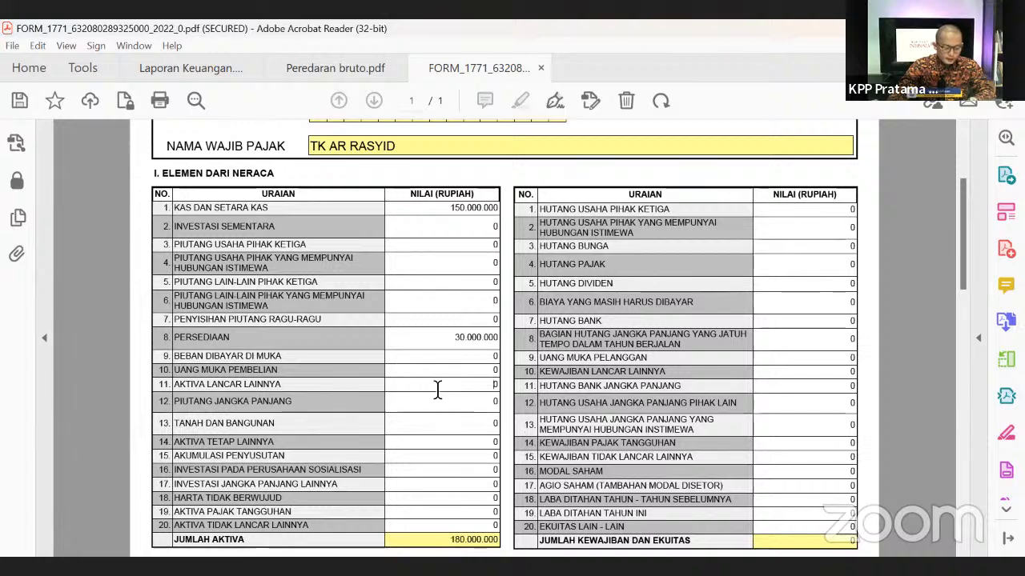
drag(456, 387, 517, 382)
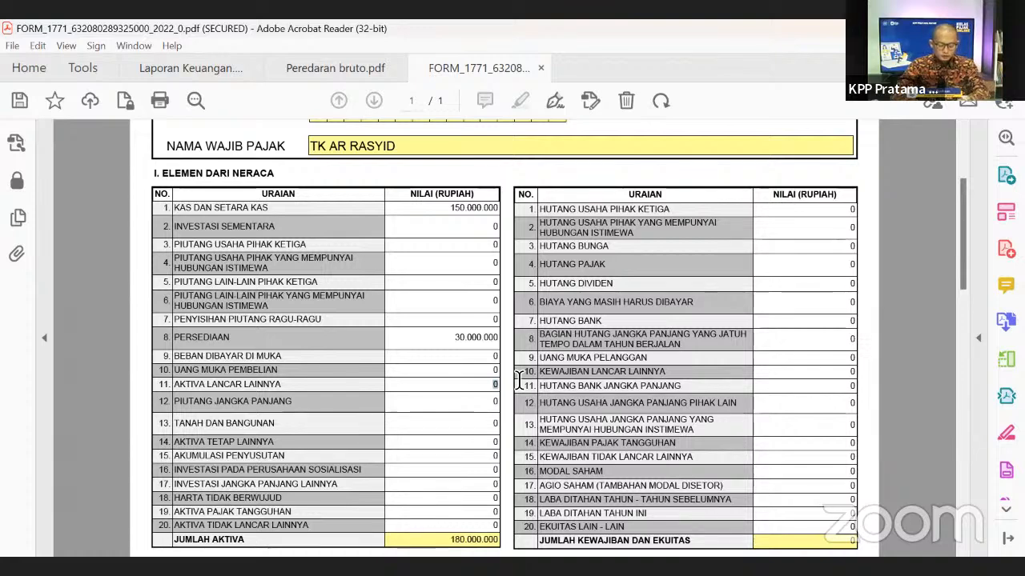
text(700000000)
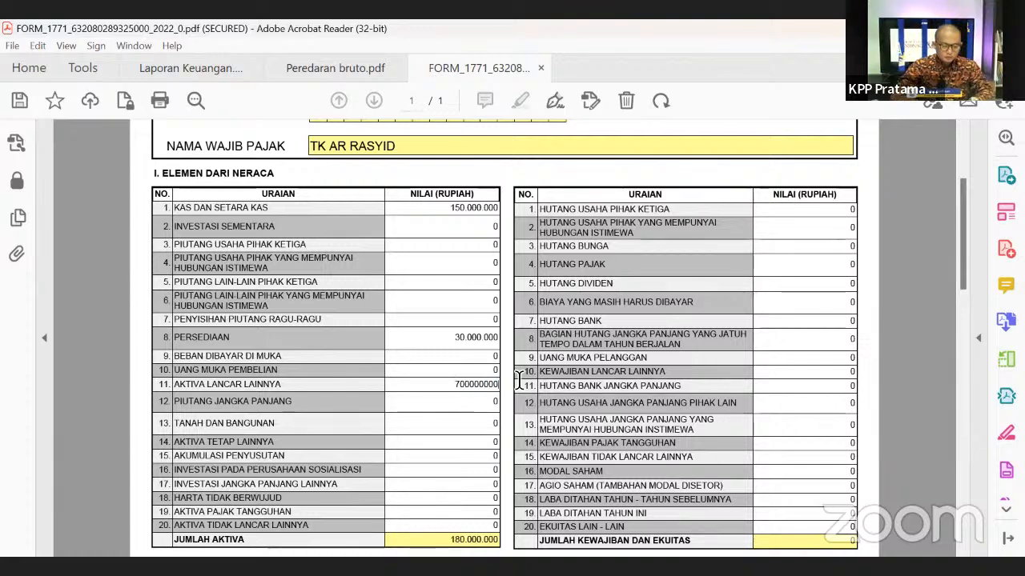
click(465, 245)
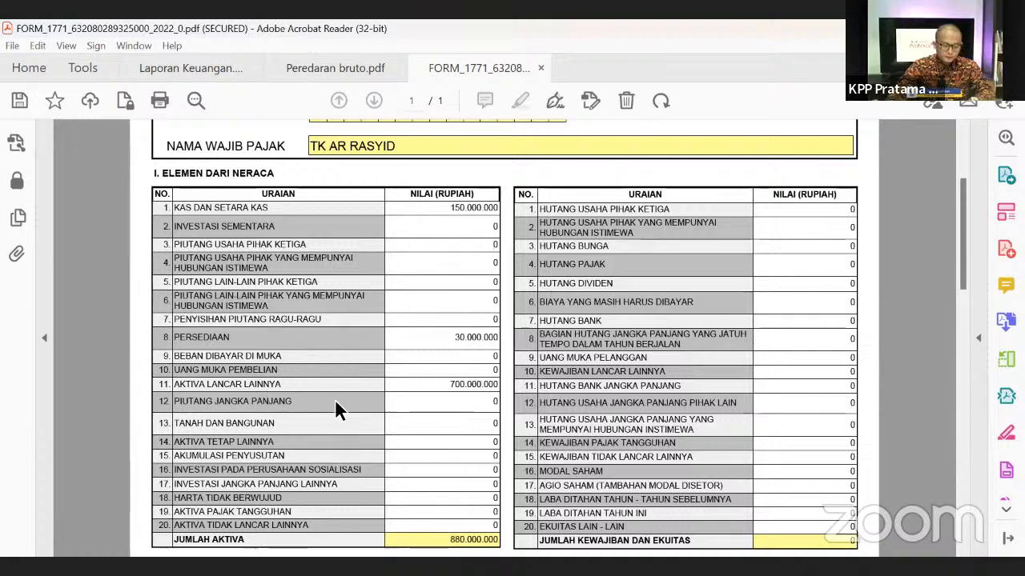
- Begin the AKUMULASI PENYUSUTAN entry by typing 20
scroll(336, 397, down, 1)
click(394, 405)
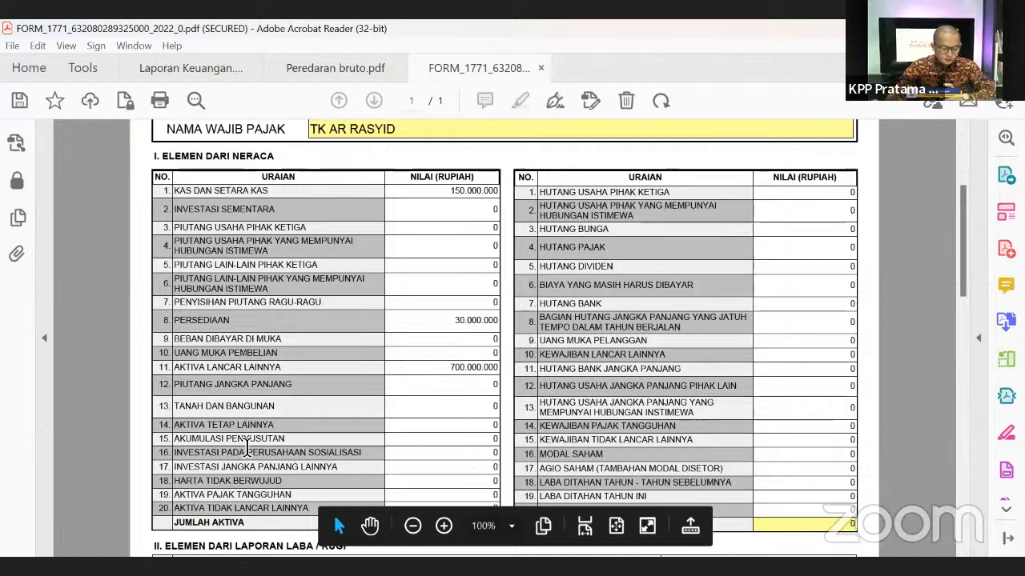
scroll(288, 428, down, 1)
scroll(288, 429, down, 2)
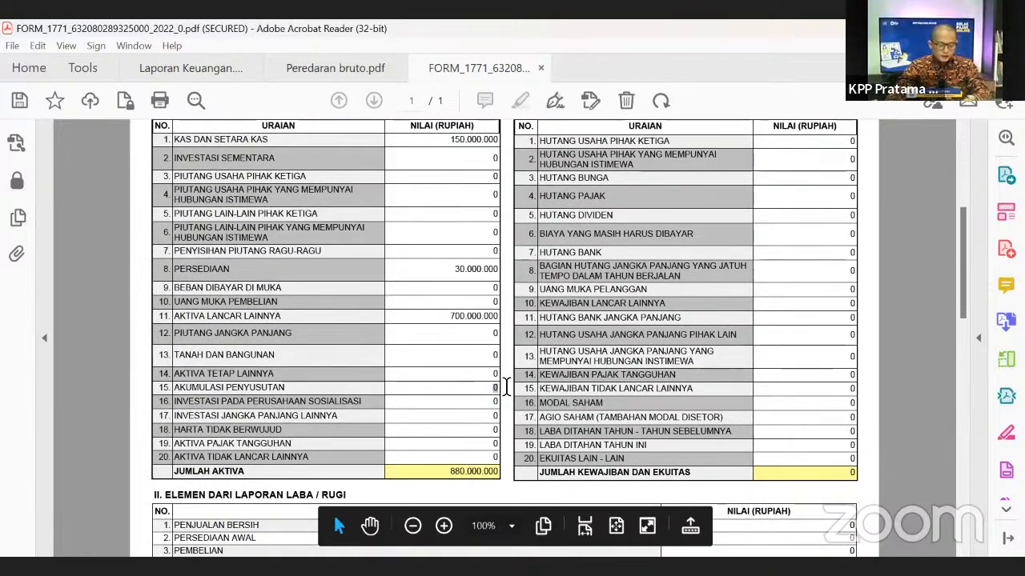
click(505, 387)
text(20)
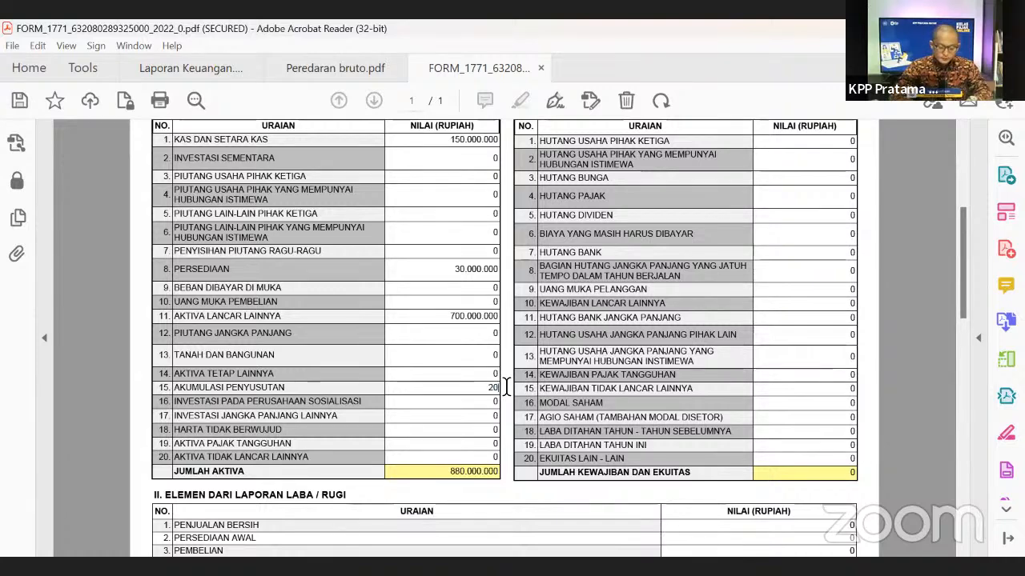
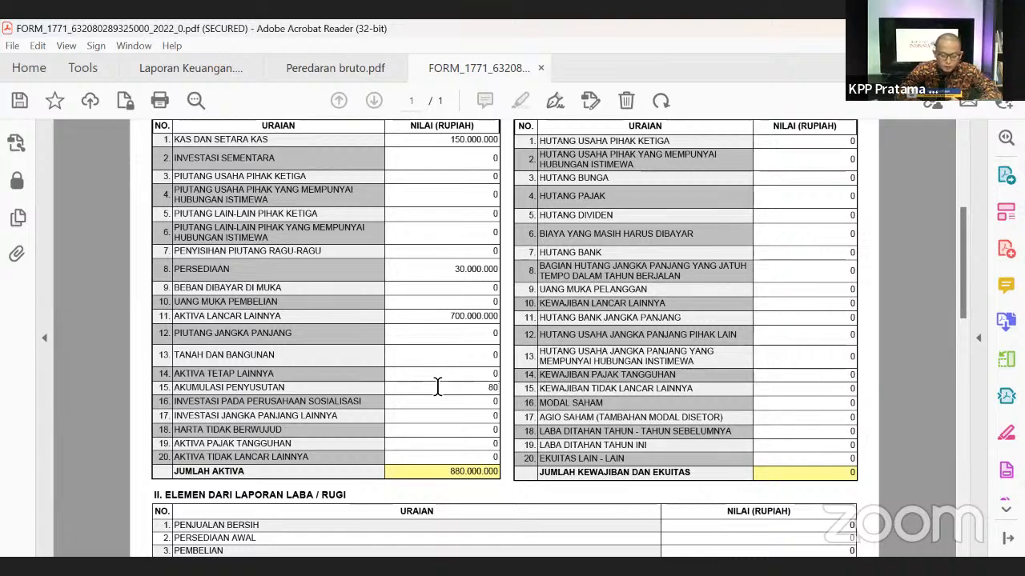
- Complete Akumulasi Penyusutan as 80.000.000 and recheck the Aktiva Lancar Lainnya value
text(000)
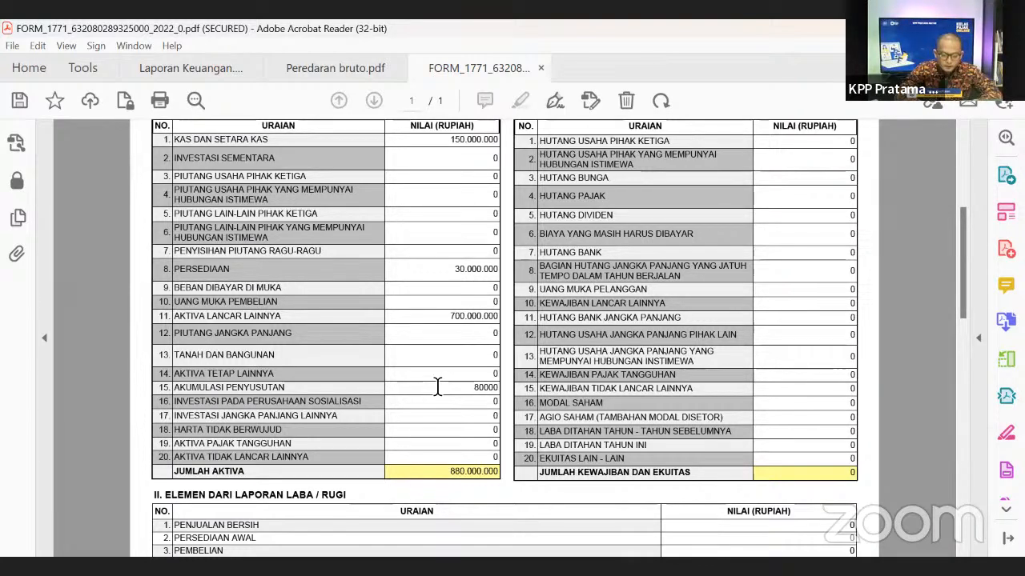
text(.000)
click(474, 431)
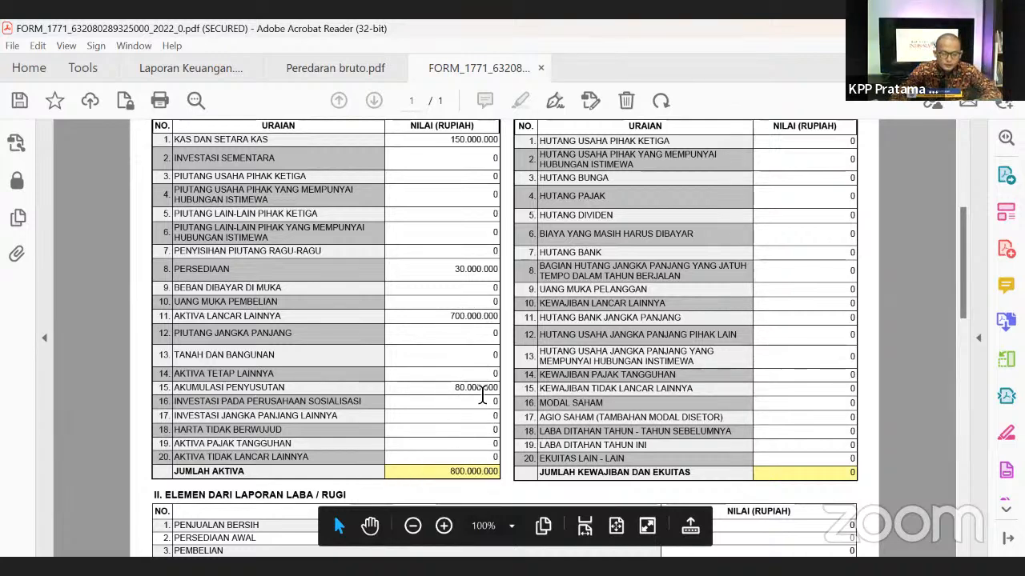
scroll(481, 276, up, 1)
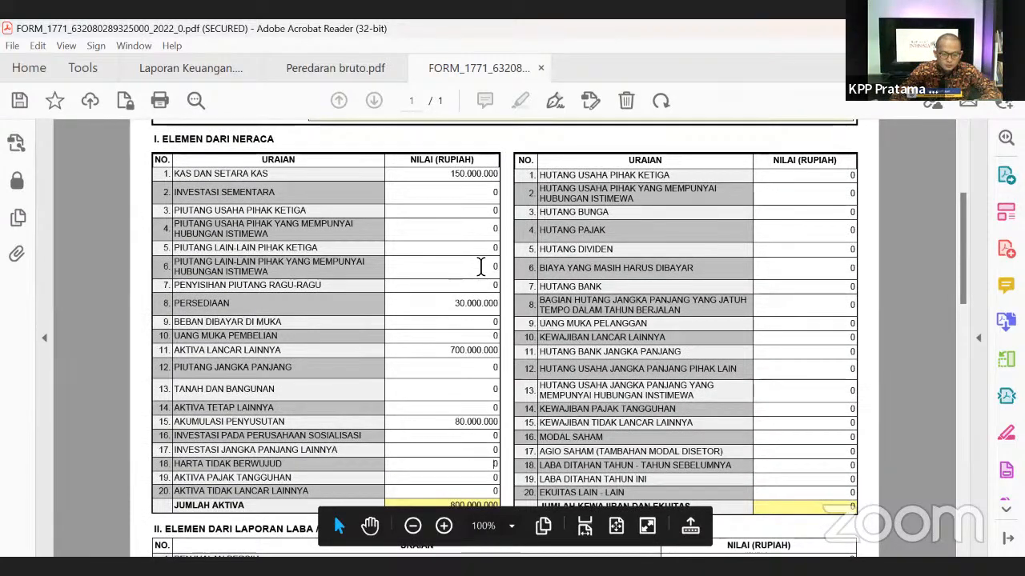
double_click(462, 349)
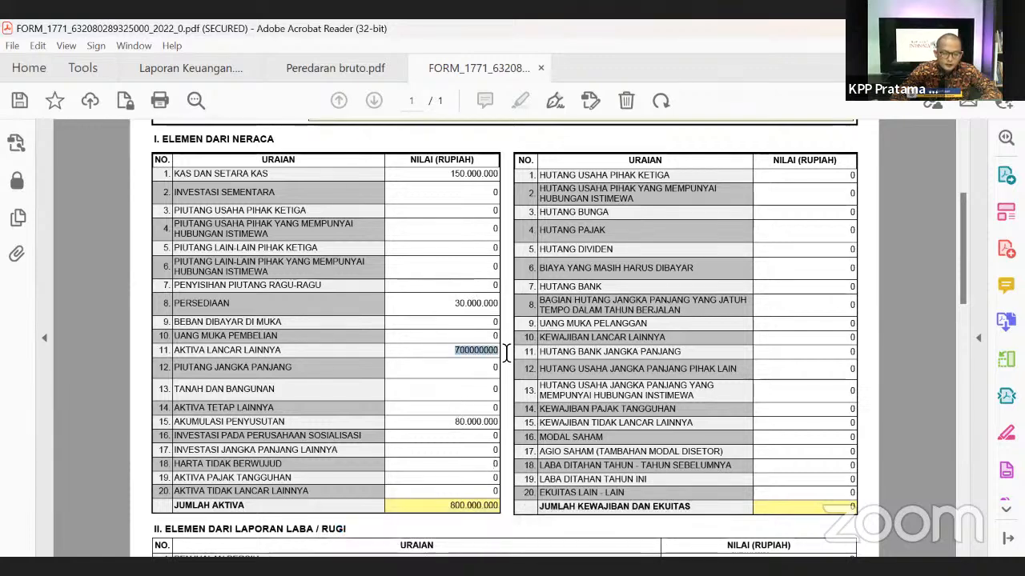
click(489, 371)
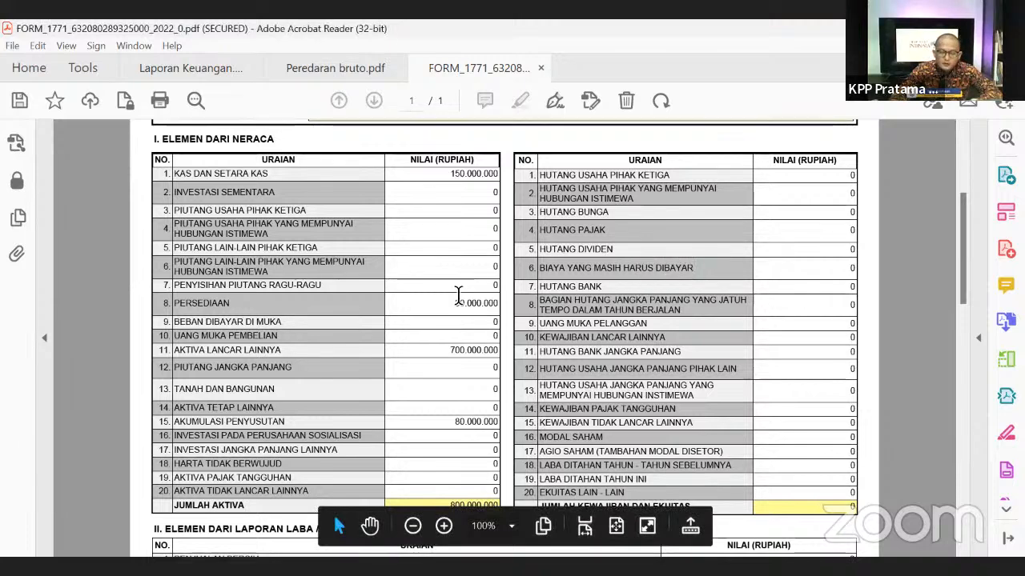
- Enter 400.000.000 in both Hutang Bank and Modal Saham to balance at 800.000.000
scroll(469, 270, down, 1)
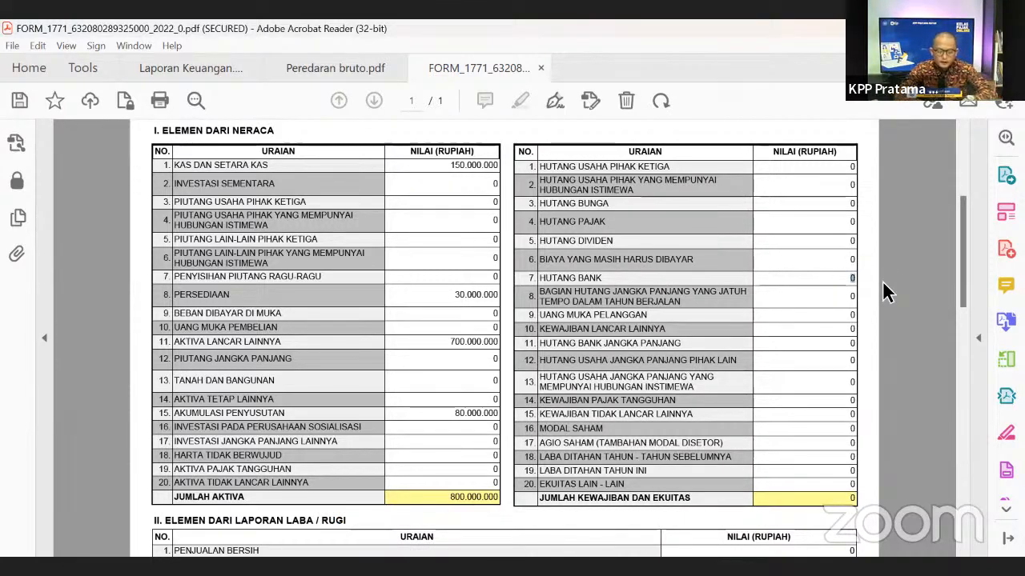
text(400)
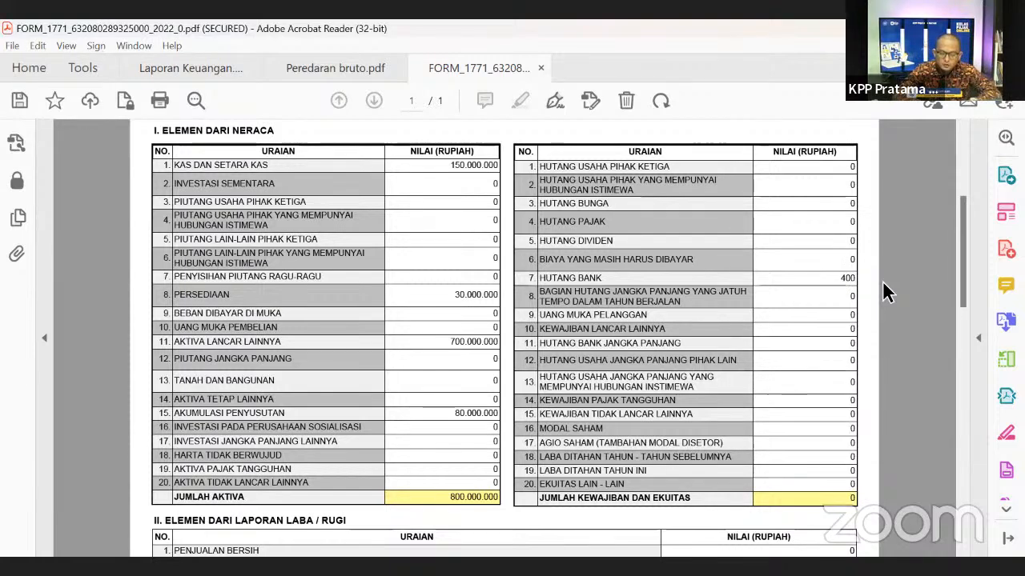
text(000000)
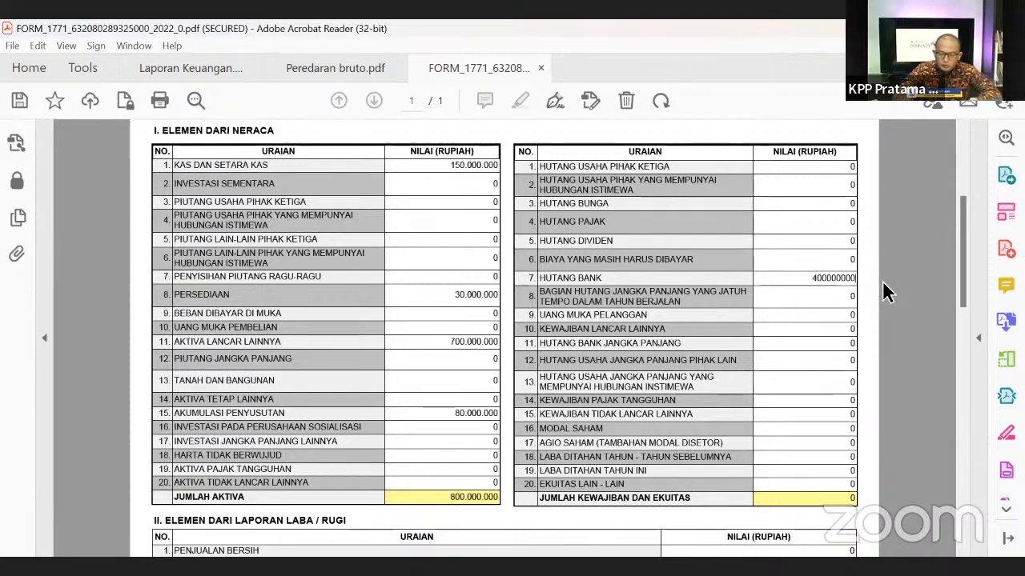
click(785, 387)
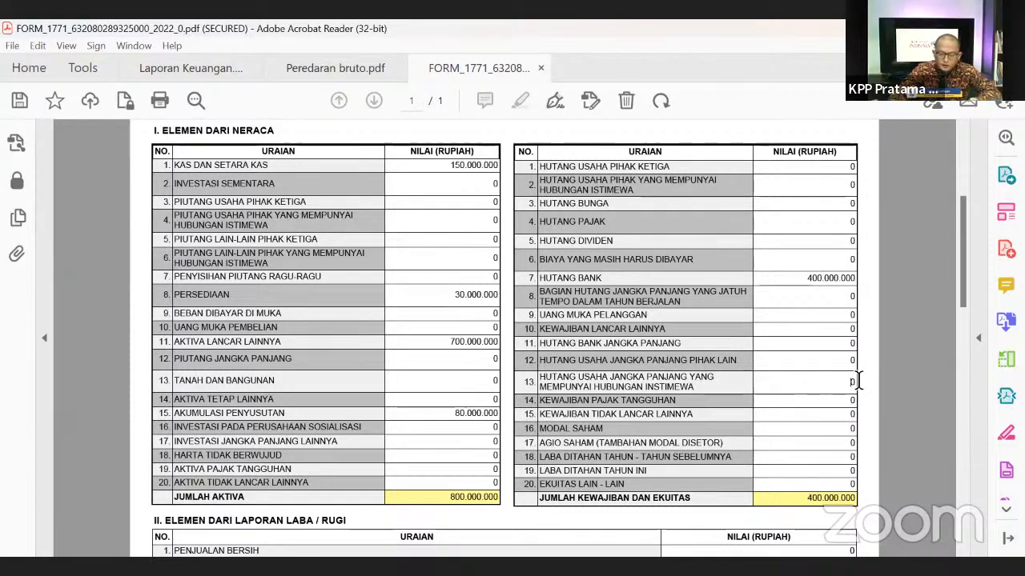
click(818, 431)
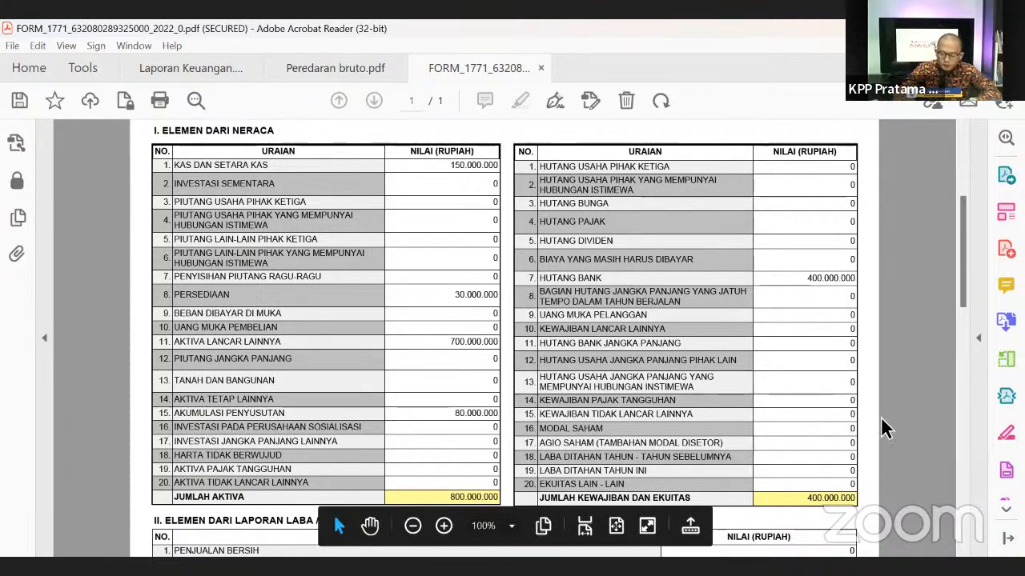
text(400.000.000)
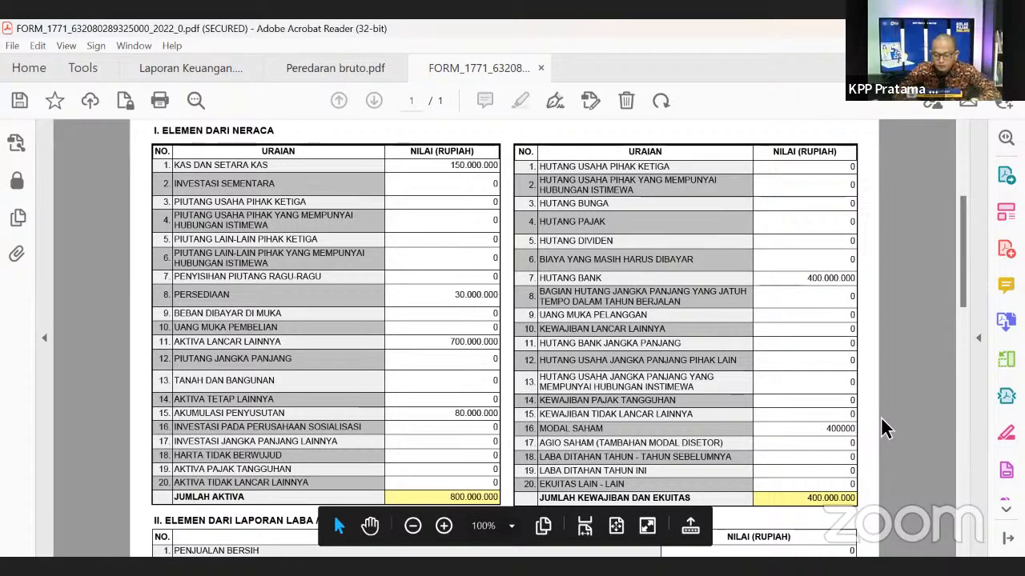
click(871, 423)
scroll(873, 404, down, 1)
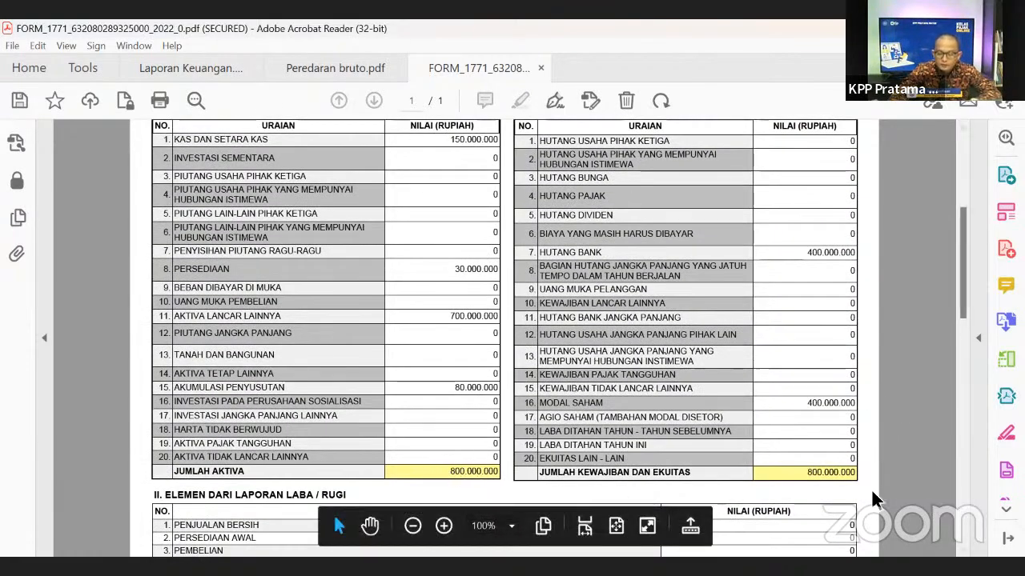
- Enter 650.000.000 as Penjualan Bersih in the income-statement section
scroll(819, 481, down, 4)
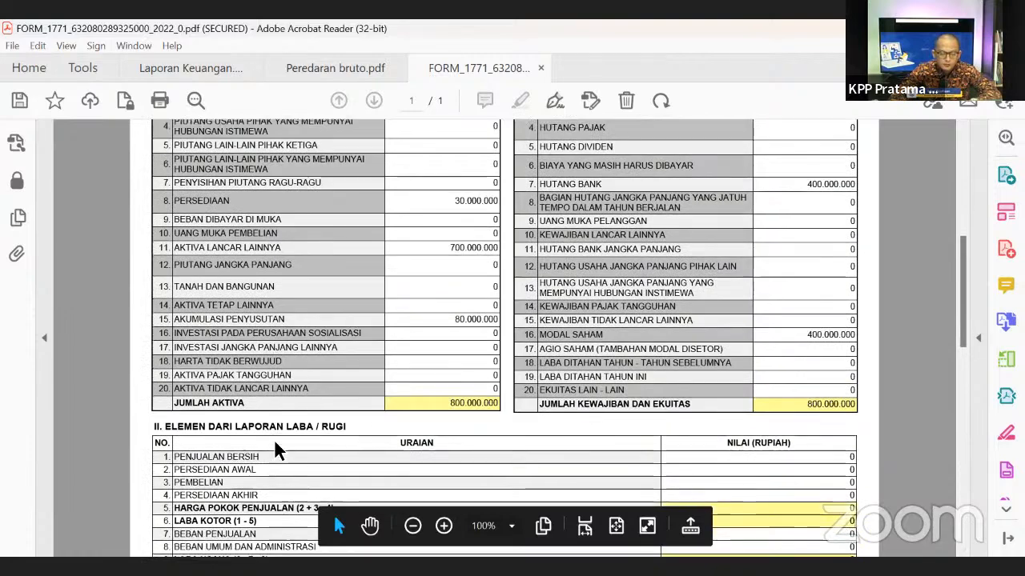
scroll(495, 416, down, 1)
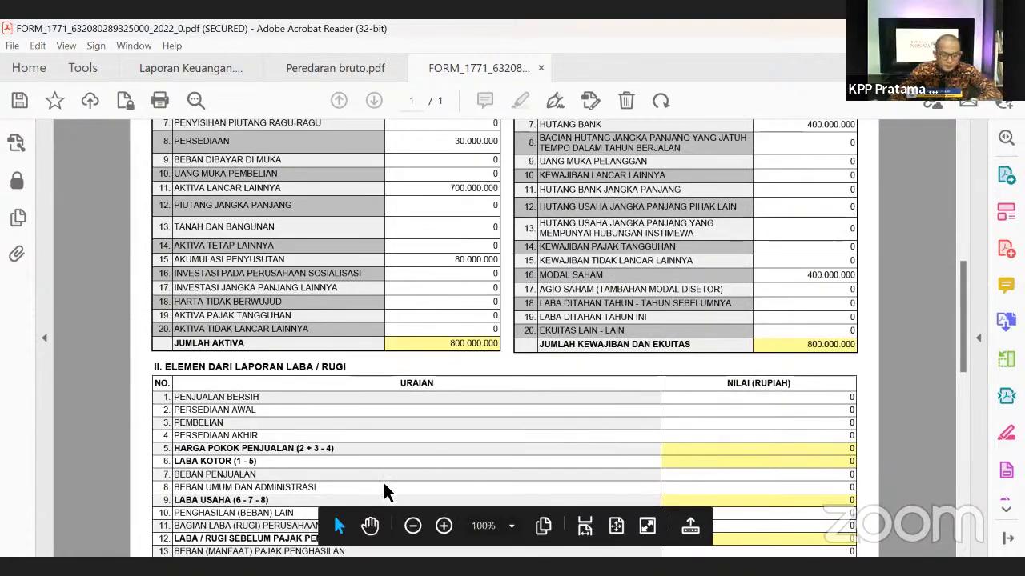
scroll(493, 414, down, 1)
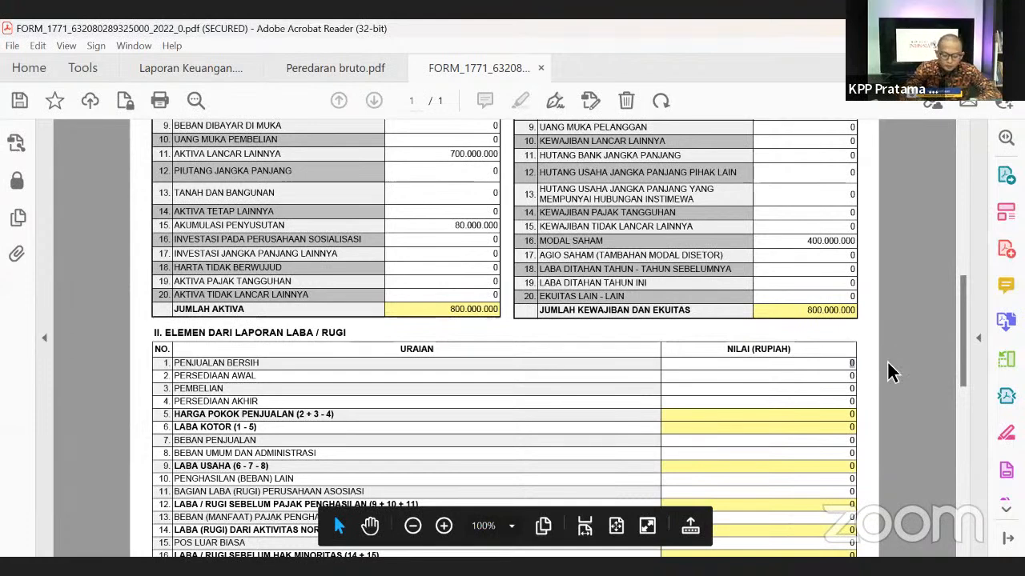
text(0000000)
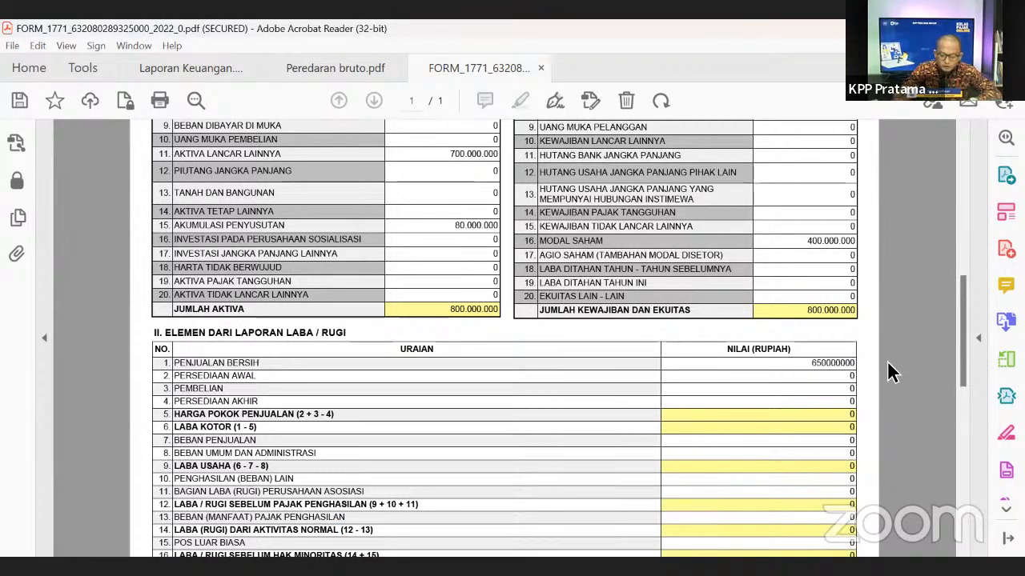
click(887, 363)
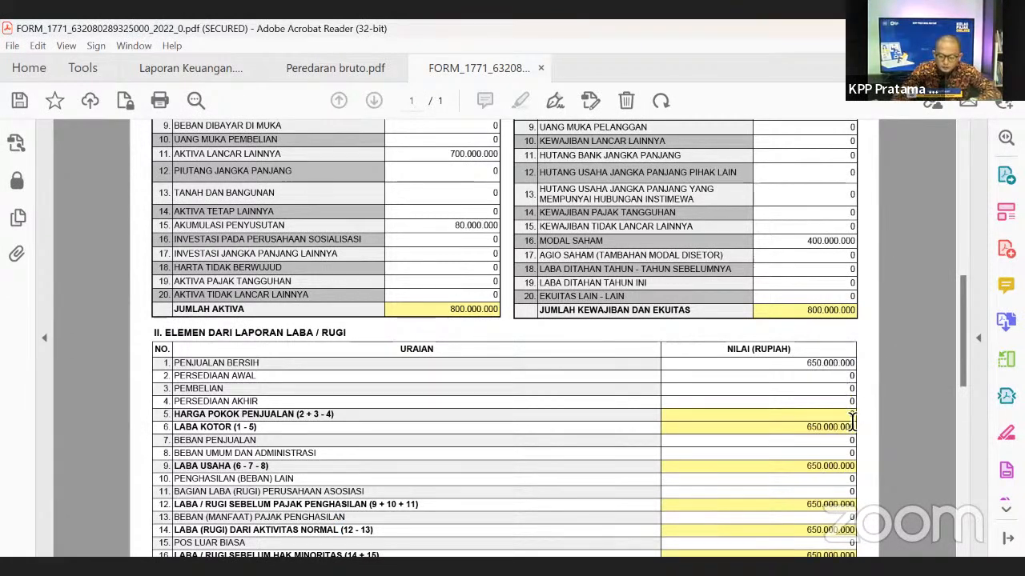
- Review the recalculated Laba Bersih of 650.000.000 and return to the form's top
scroll(807, 381, down, 1)
scroll(593, 381, down, 3)
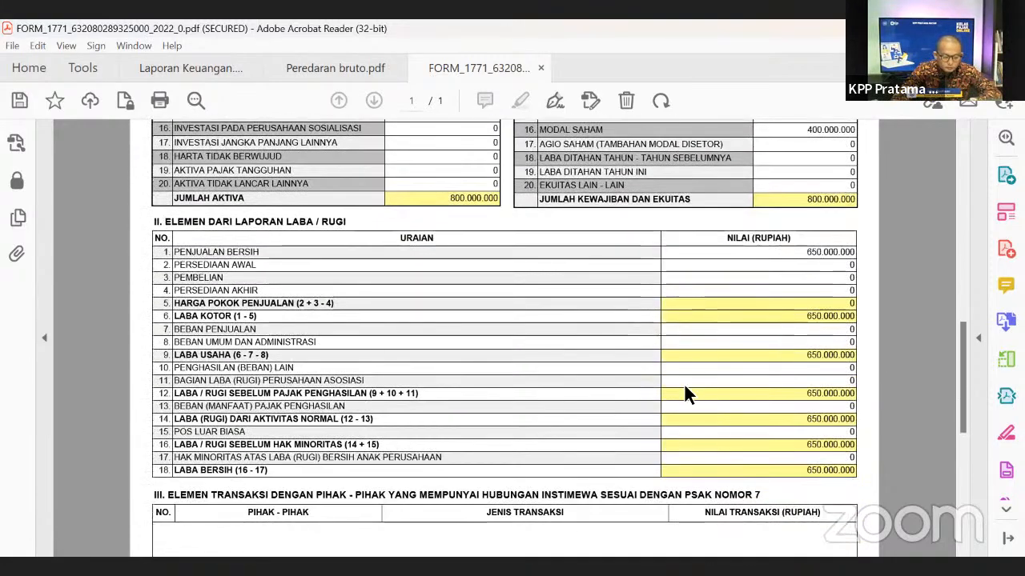
scroll(528, 366, up, 5)
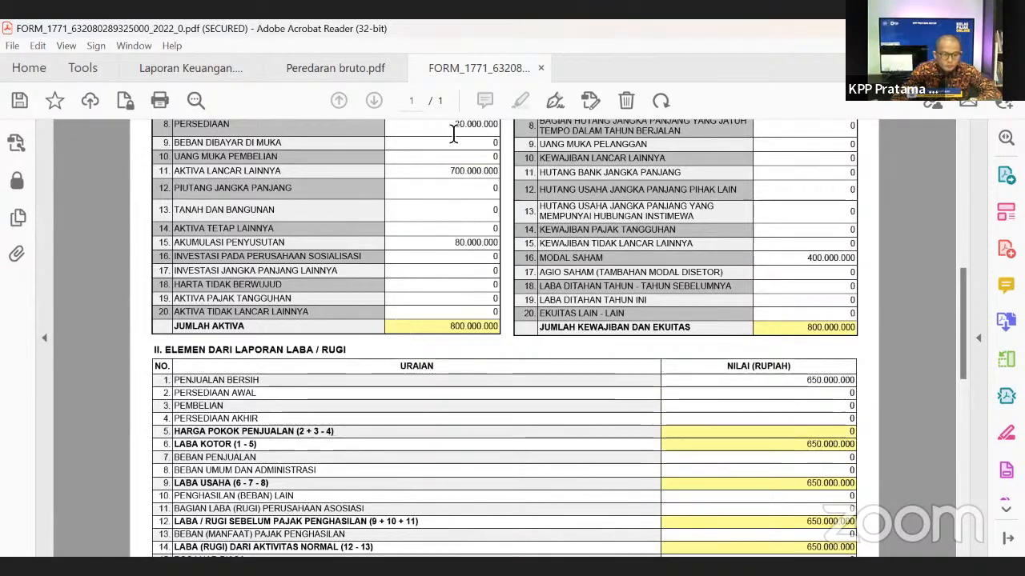
scroll(576, 152, up, 3)
drag(962, 274, 433, 124)
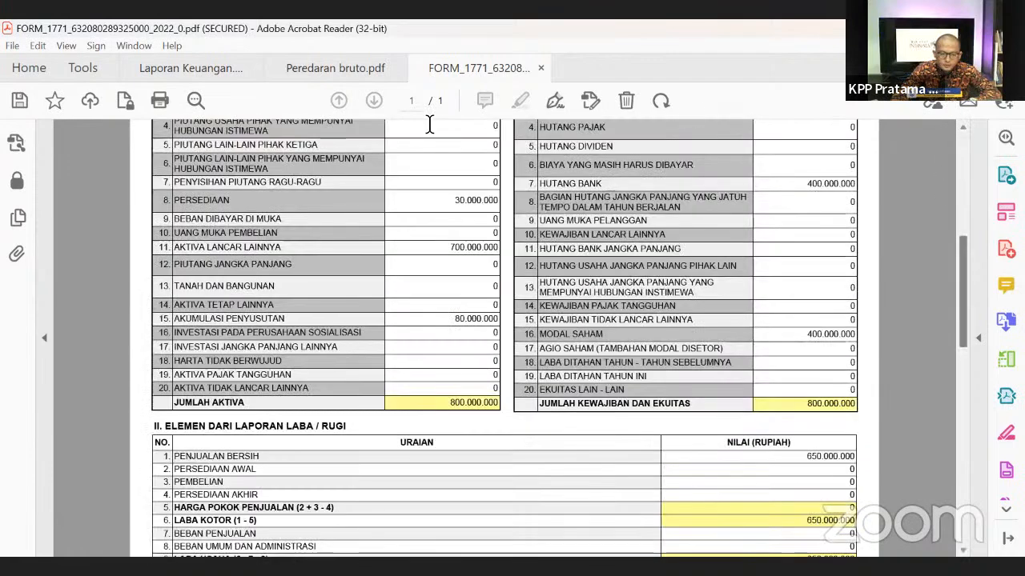
drag(964, 264, 963, 158)
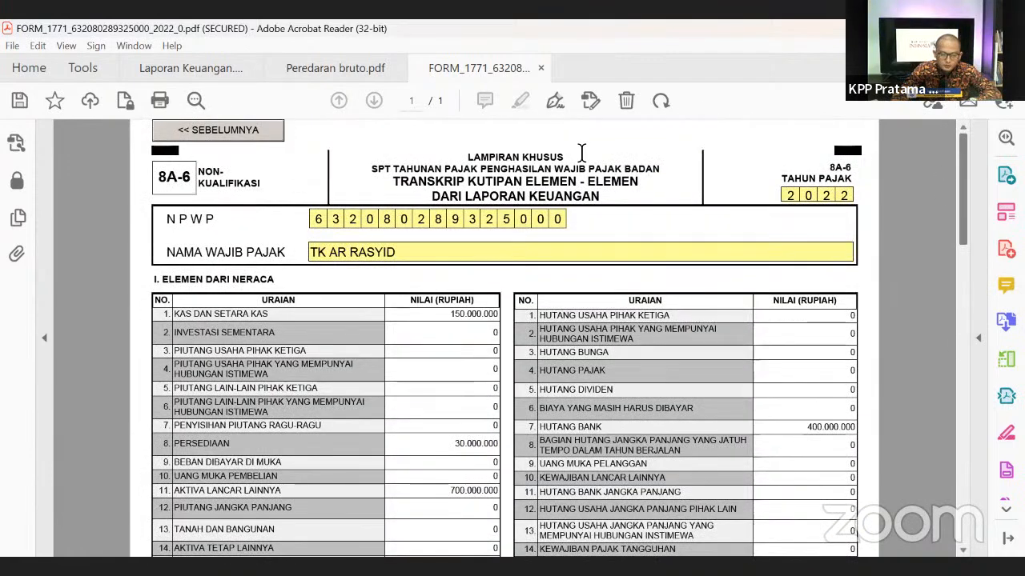
- Browse the Formulir 1771 attachment pages Lampiran III, IV, V and II
click(241, 130)
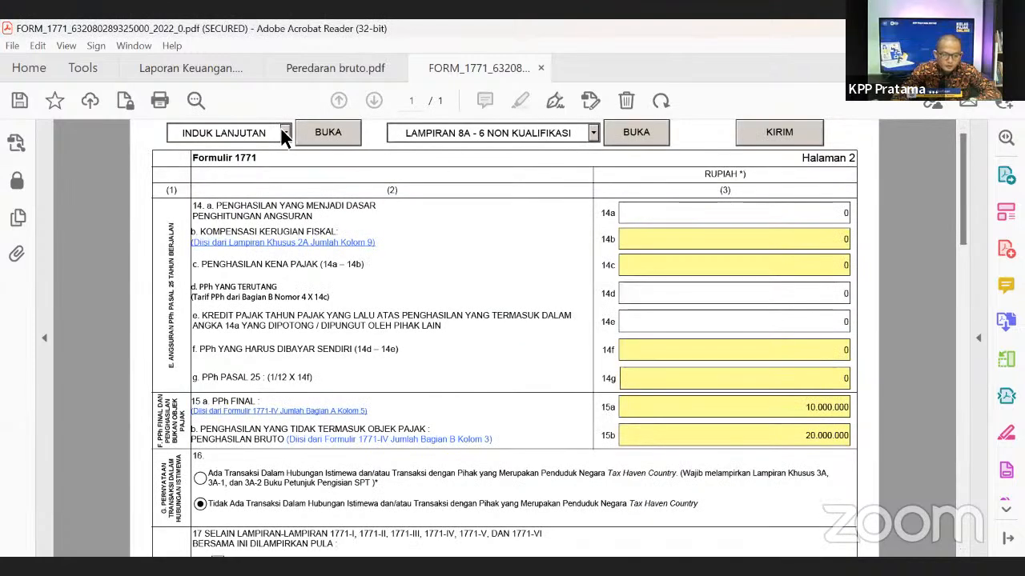
click(281, 131)
click(232, 194)
click(636, 132)
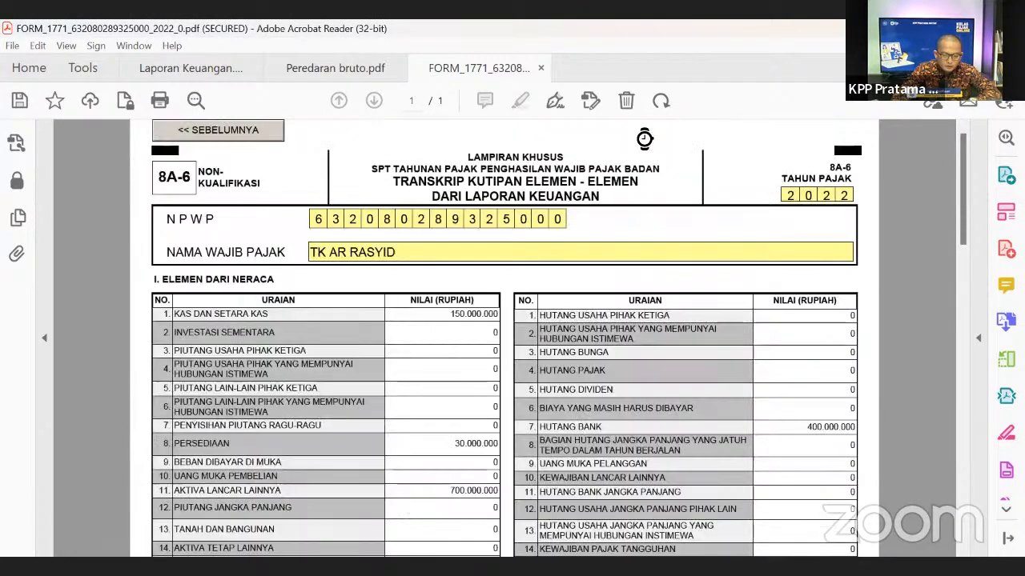
click(265, 135)
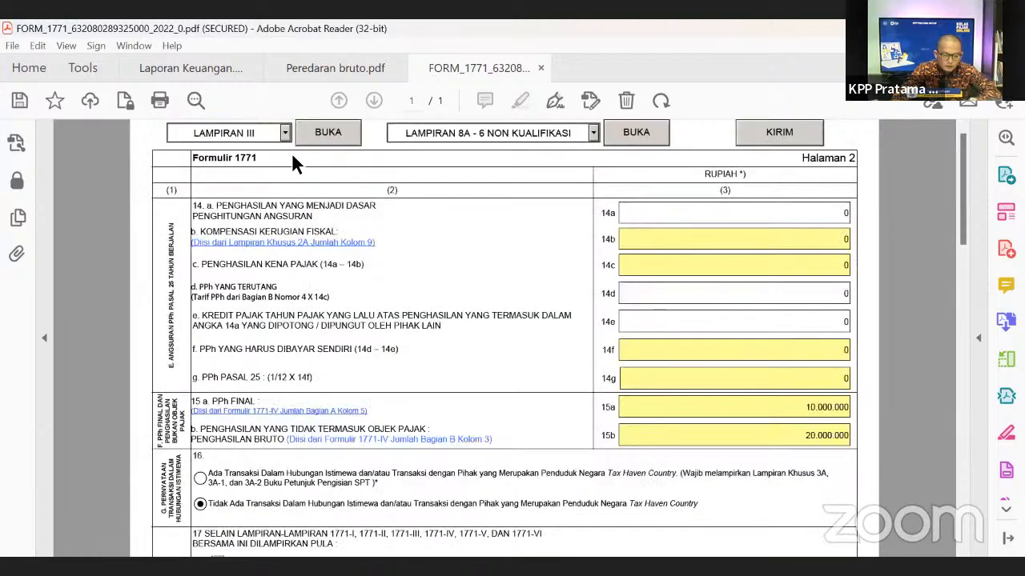
click(324, 133)
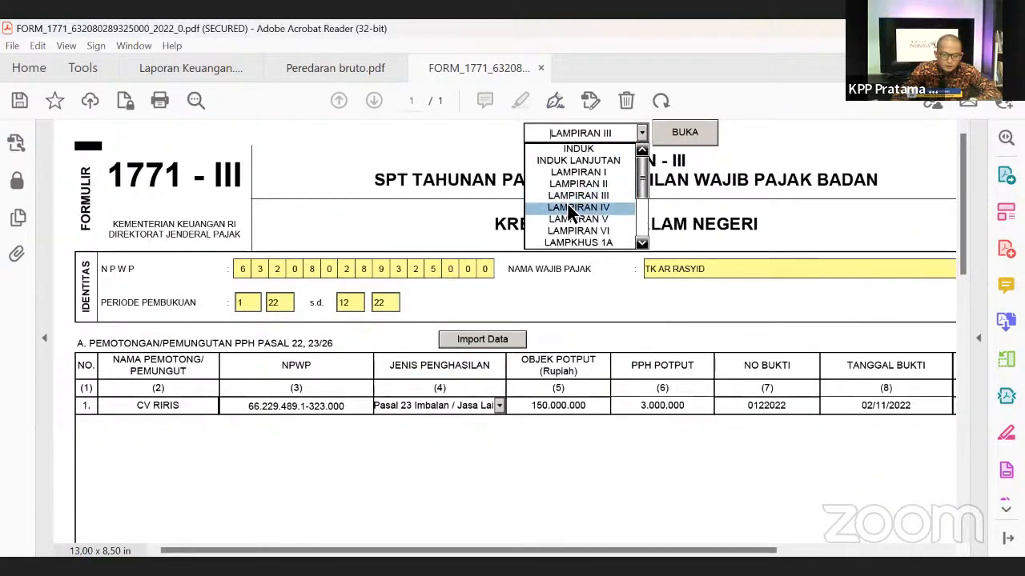
click(571, 206)
click(685, 132)
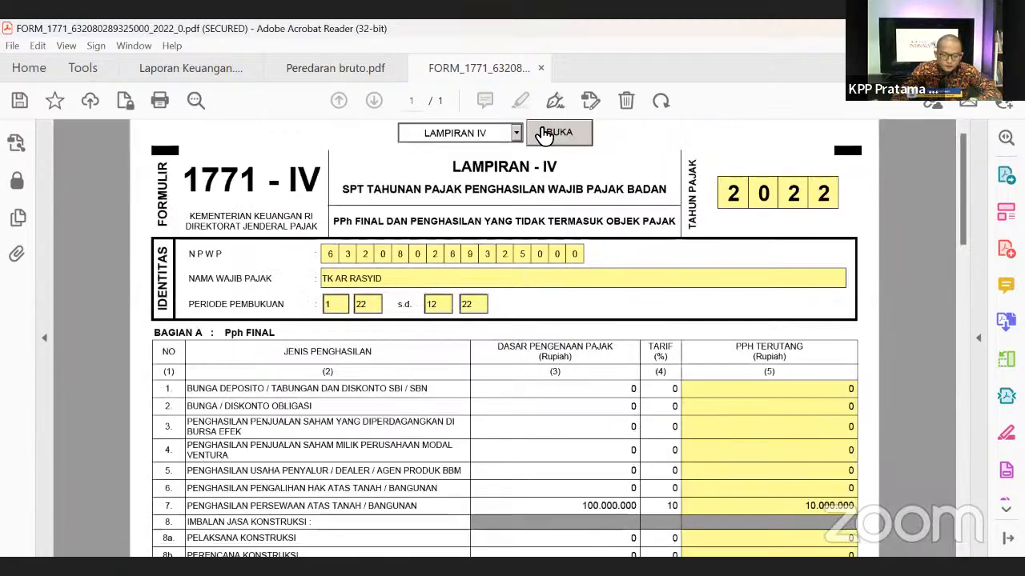
click(516, 132)
click(456, 221)
click(538, 142)
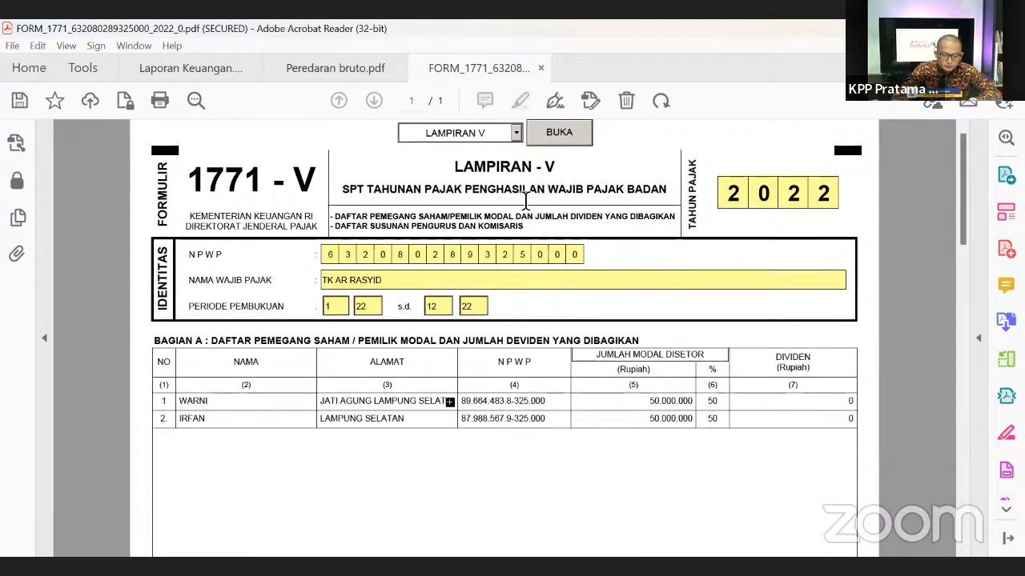
click(517, 132)
click(484, 184)
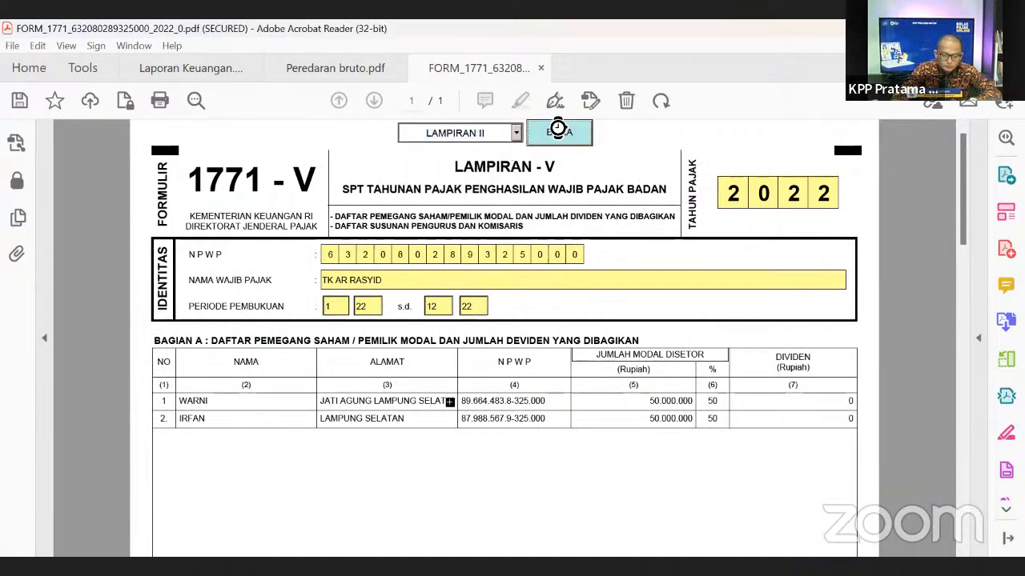
click(558, 130)
- Select the 1771-II grand total of 496.780.000 to check it
scroll(565, 473, down, 5)
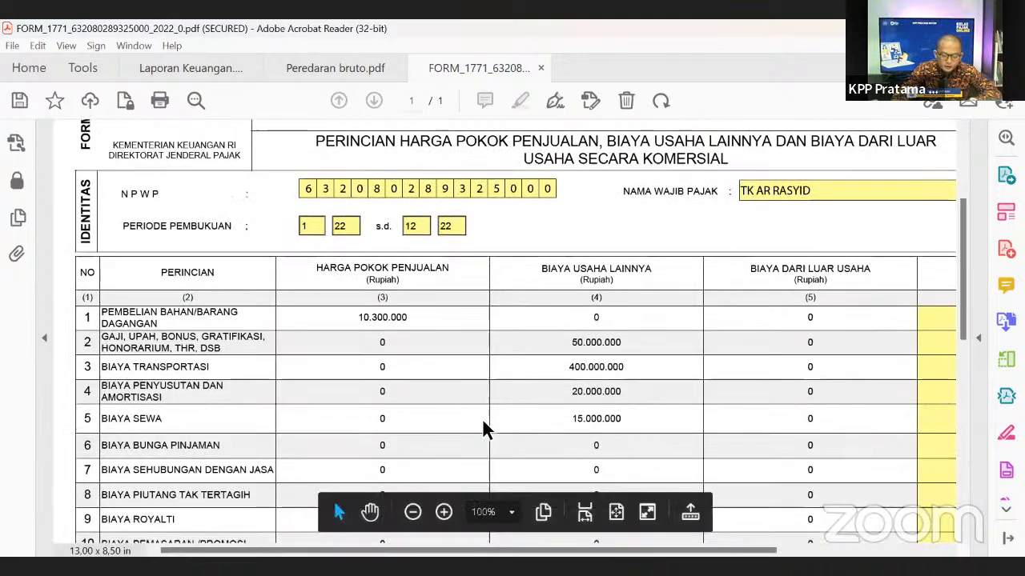
scroll(658, 479, down, 1)
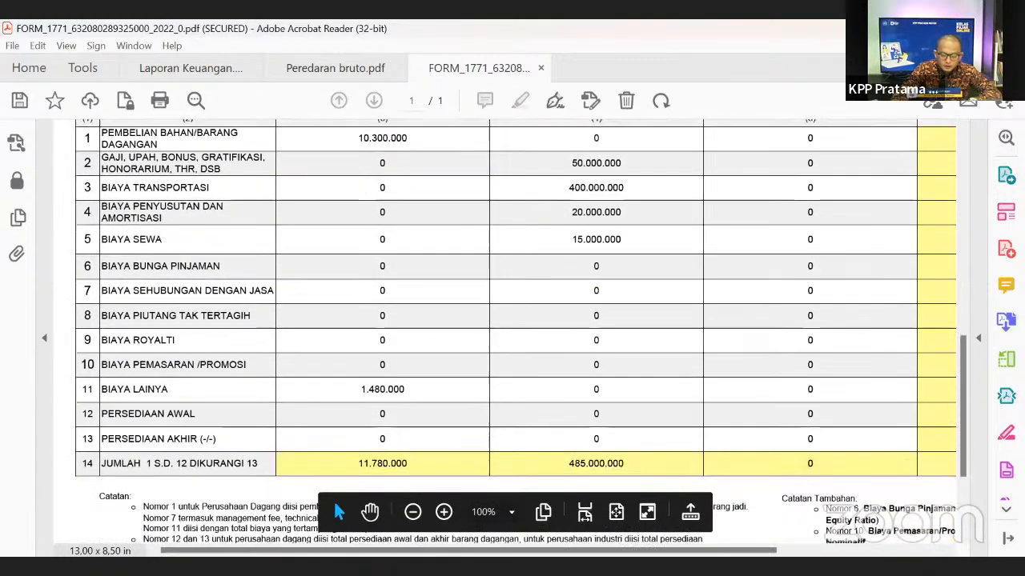
scroll(933, 530, right, 5)
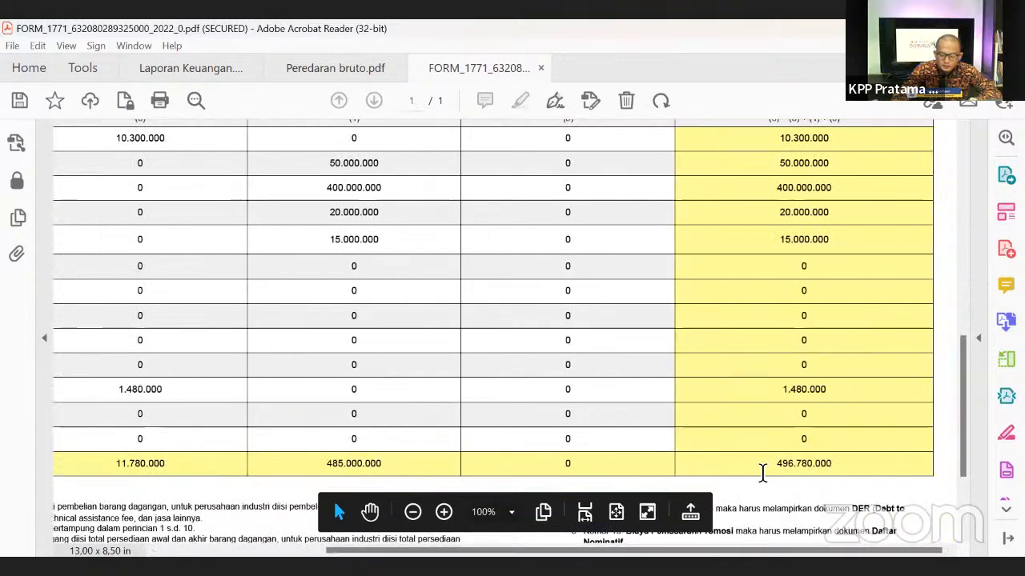
drag(774, 465, 874, 464)
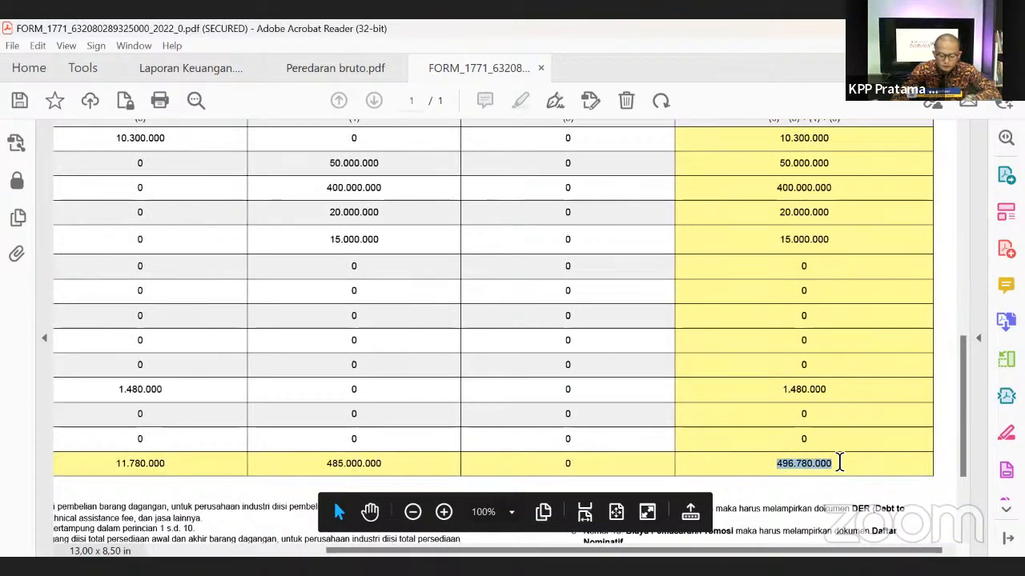
drag(963, 373, 963, 144)
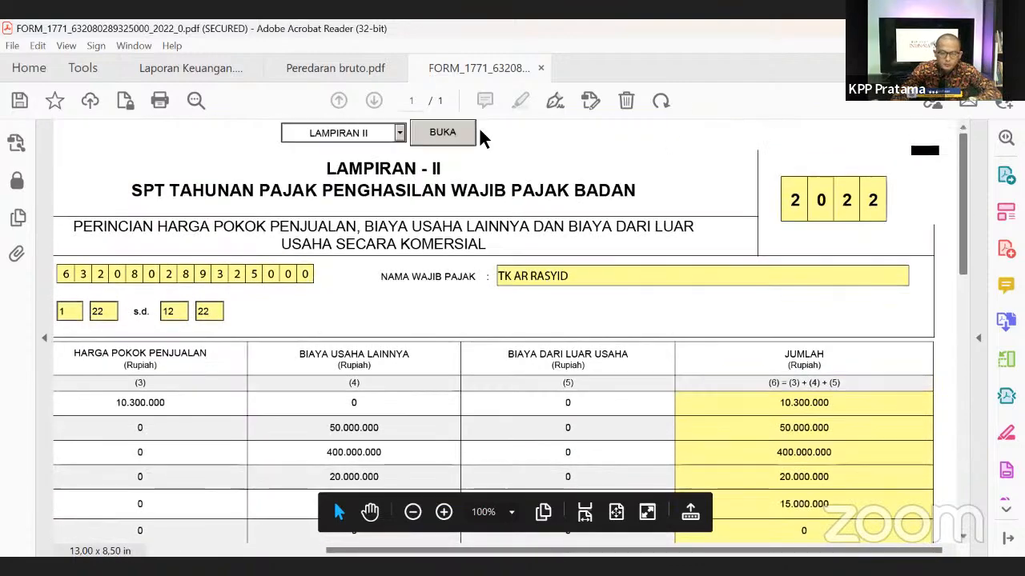
- Go to the continued main form and open Lampiran 8A-6 Non Kualifikasi
click(400, 133)
click(373, 162)
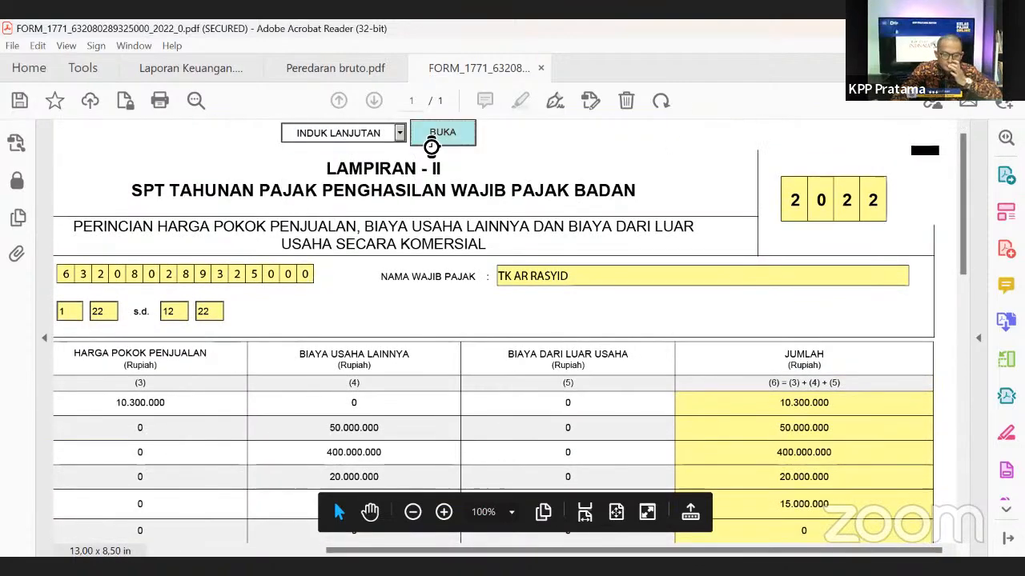
click(433, 138)
click(593, 132)
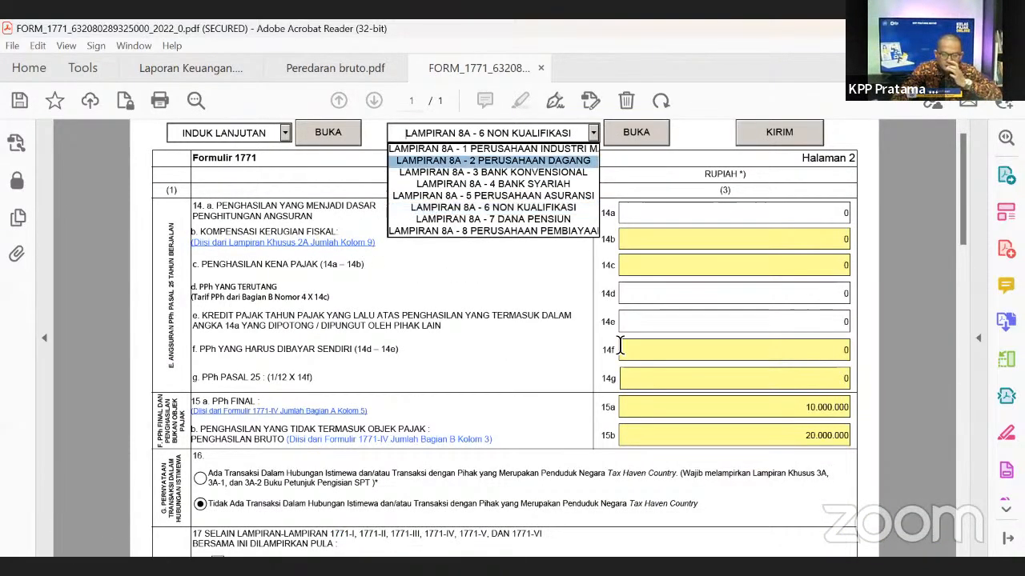
click(505, 210)
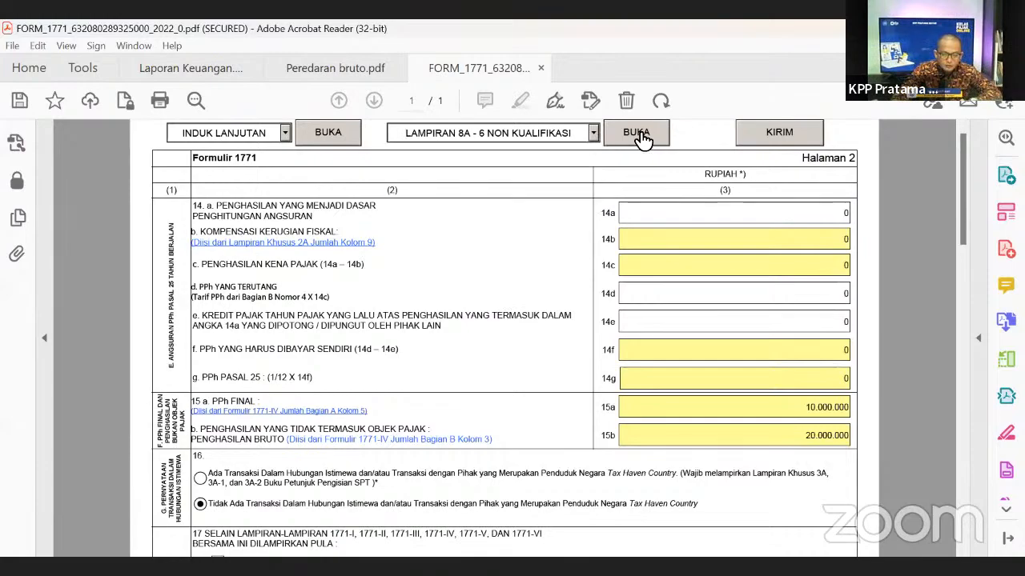
click(638, 135)
- Enter 496.780.000 in row 8 Beban Umum dan Administrasi, removing the extra zero
scroll(929, 303, down, 2)
scroll(927, 296, down, 10)
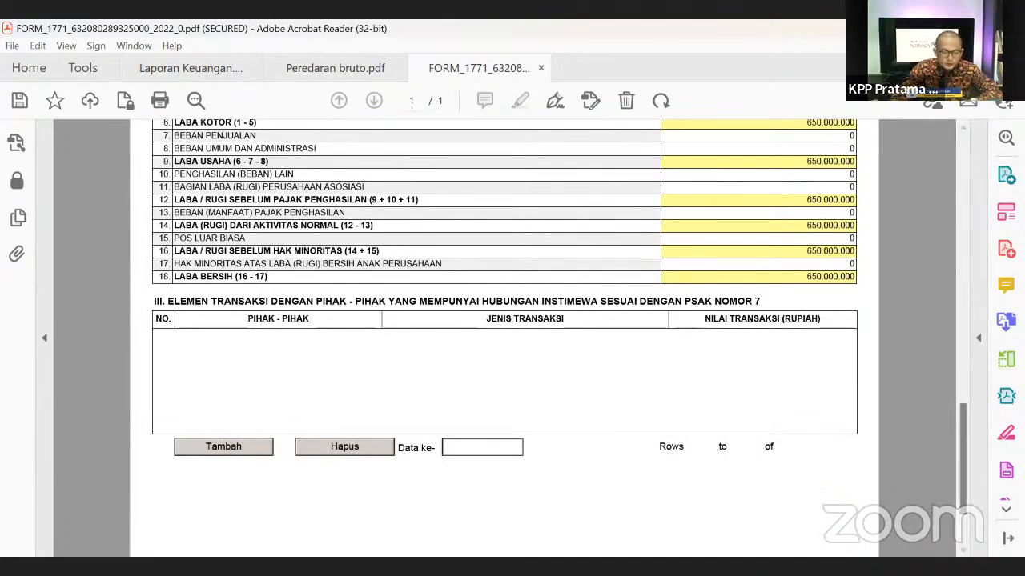
scroll(961, 376, up, 3)
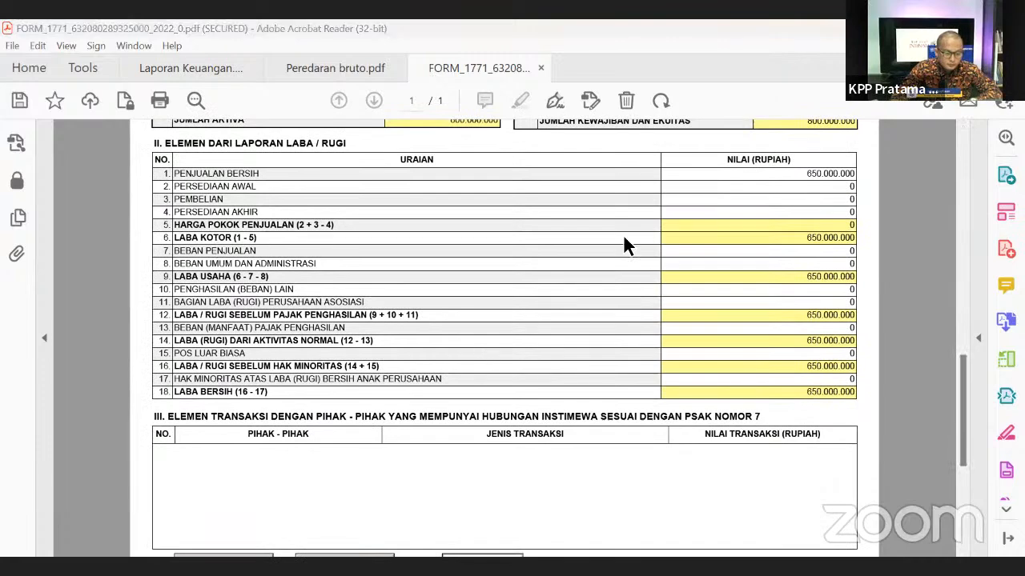
click(810, 267)
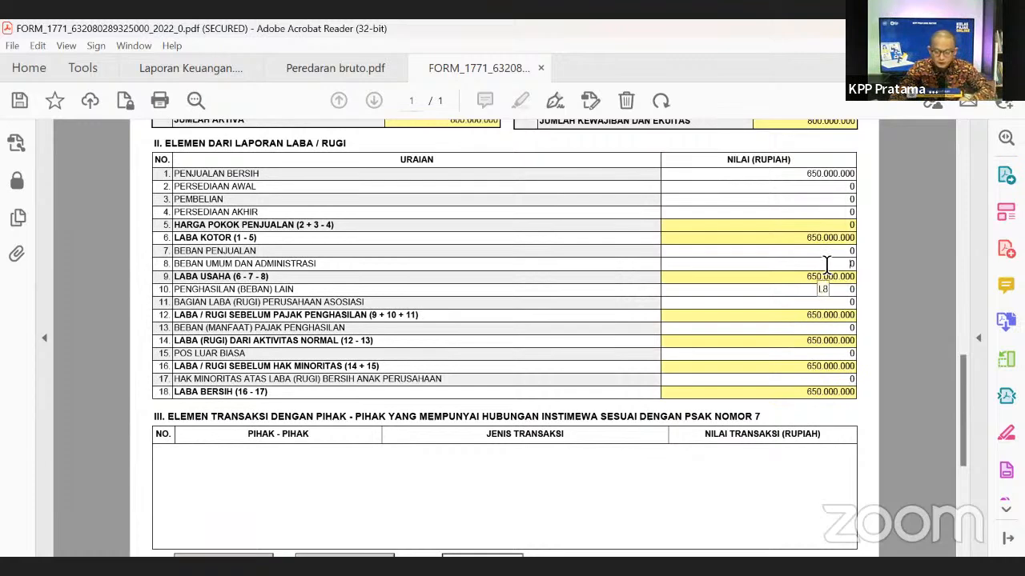
text(4.)
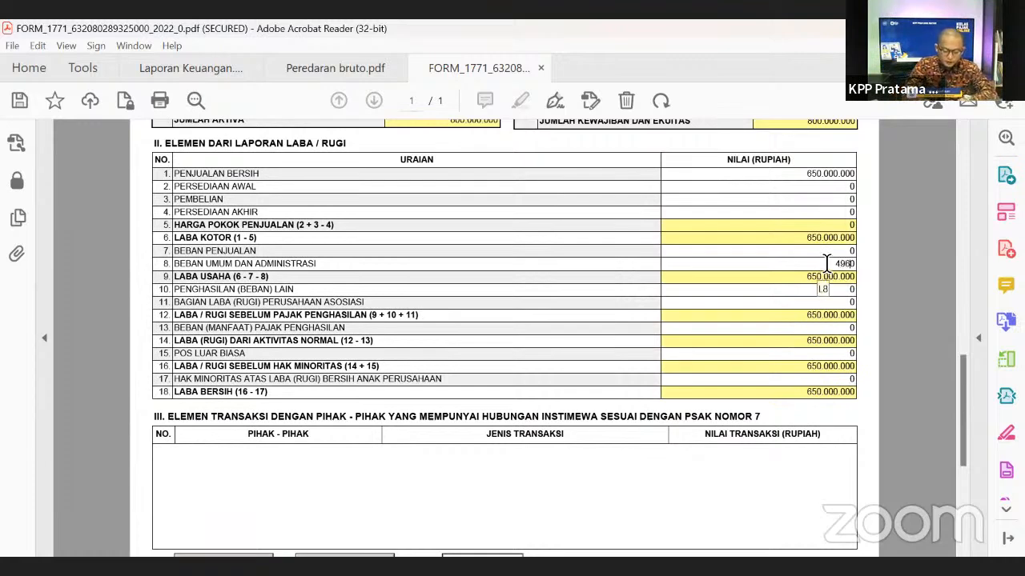
text(967.80)
text(0.00)
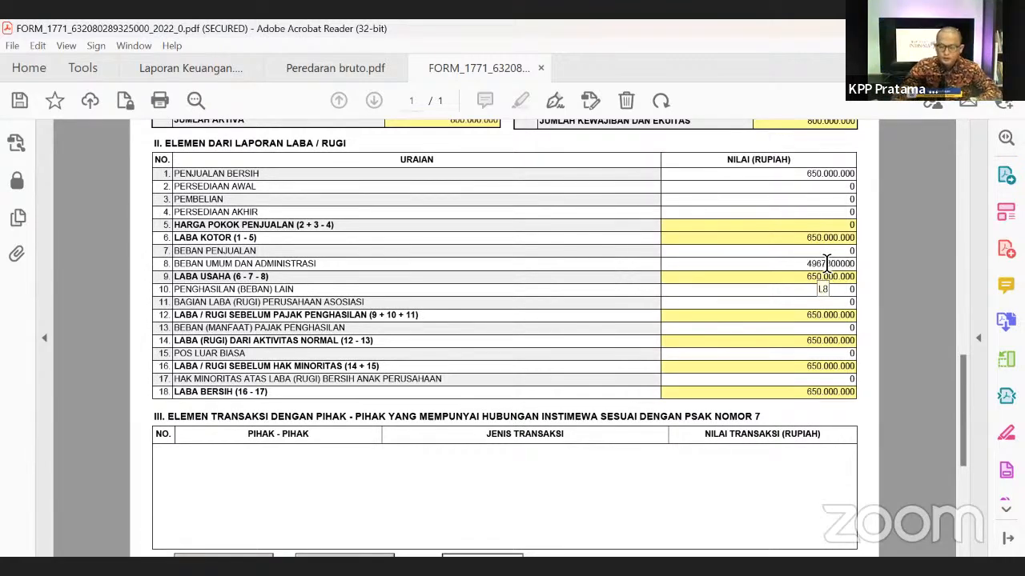
key(Tab)
click(847, 267)
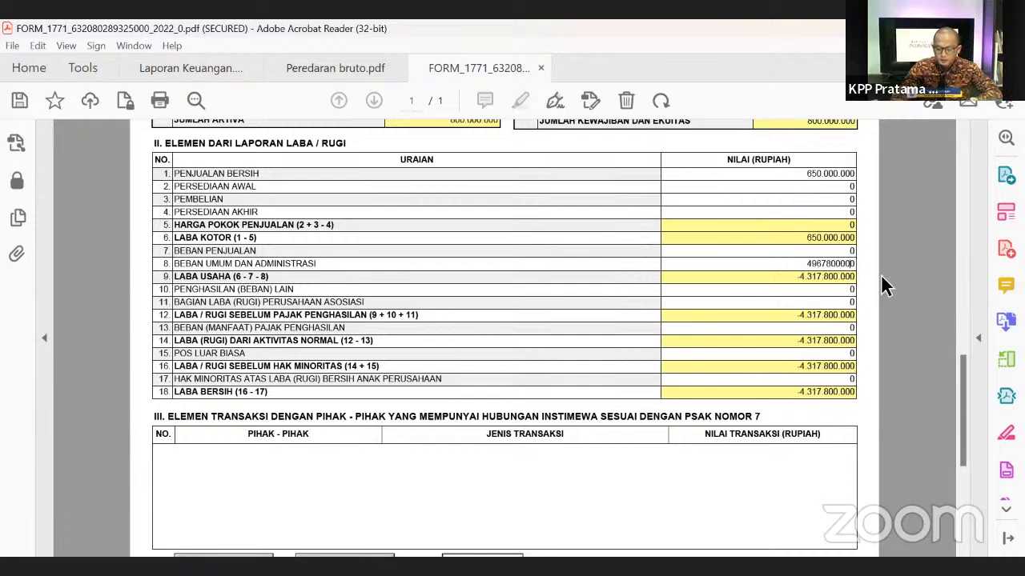
key(BackSpace)
key(Tab)
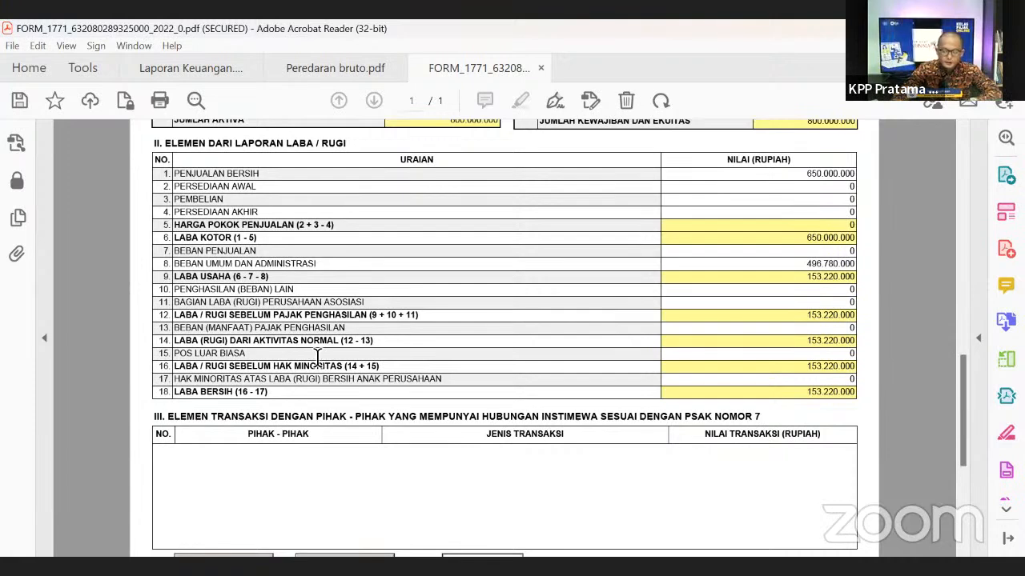
scroll(823, 418, down, 3)
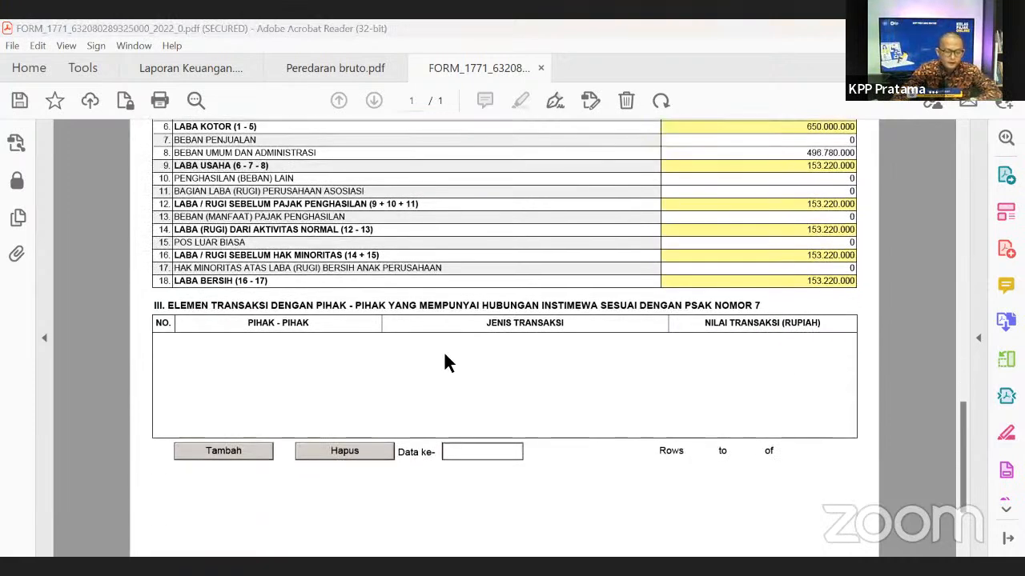
scroll(655, 335, up, 1)
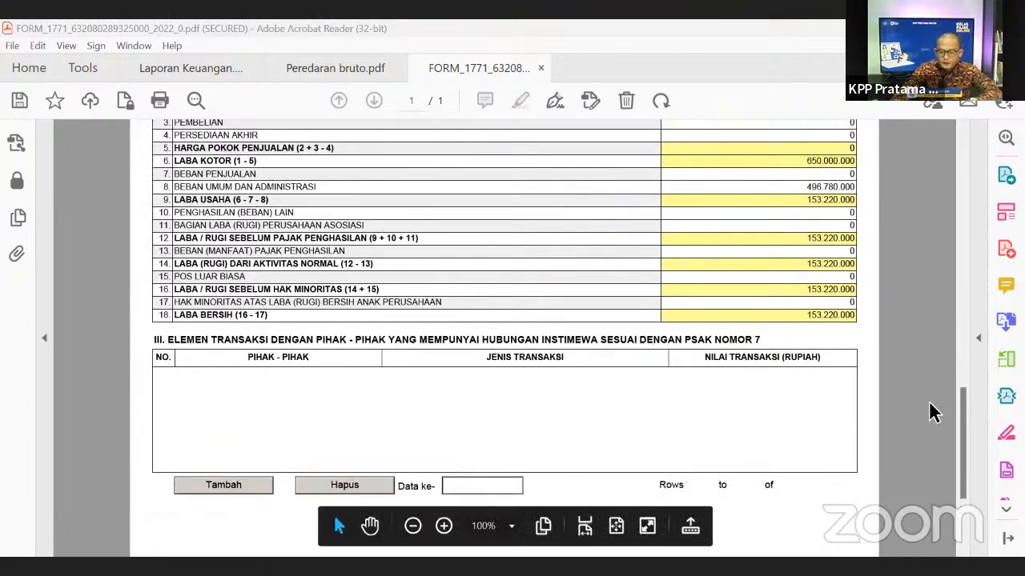
drag(907, 189, 898, 120)
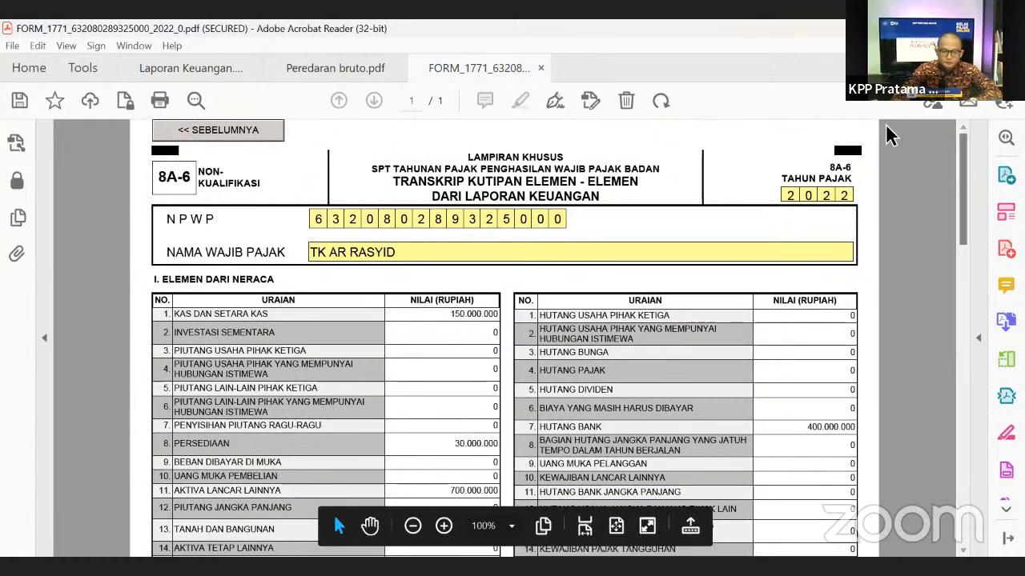
- Upload Laporan Keuangan.pdf from Kelas Pajak Online and Peredaran bruto.pdf as attachments
click(789, 136)
click(788, 132)
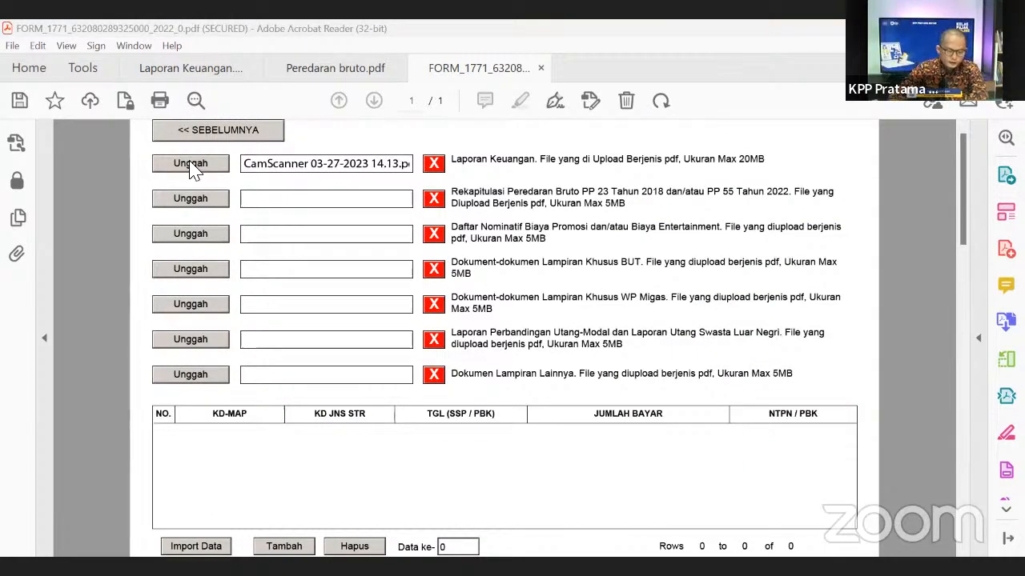
click(197, 197)
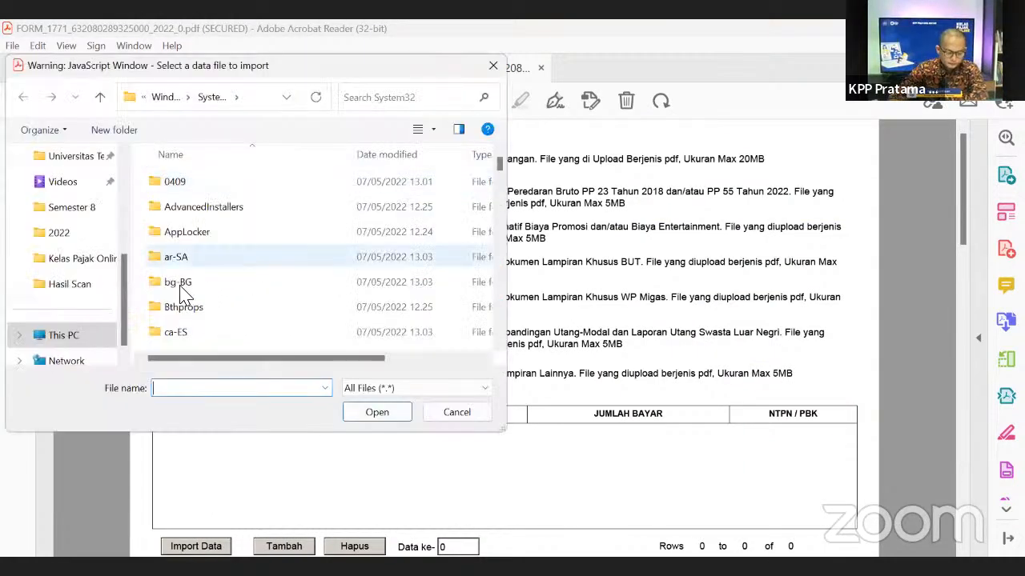
click(84, 259)
click(224, 232)
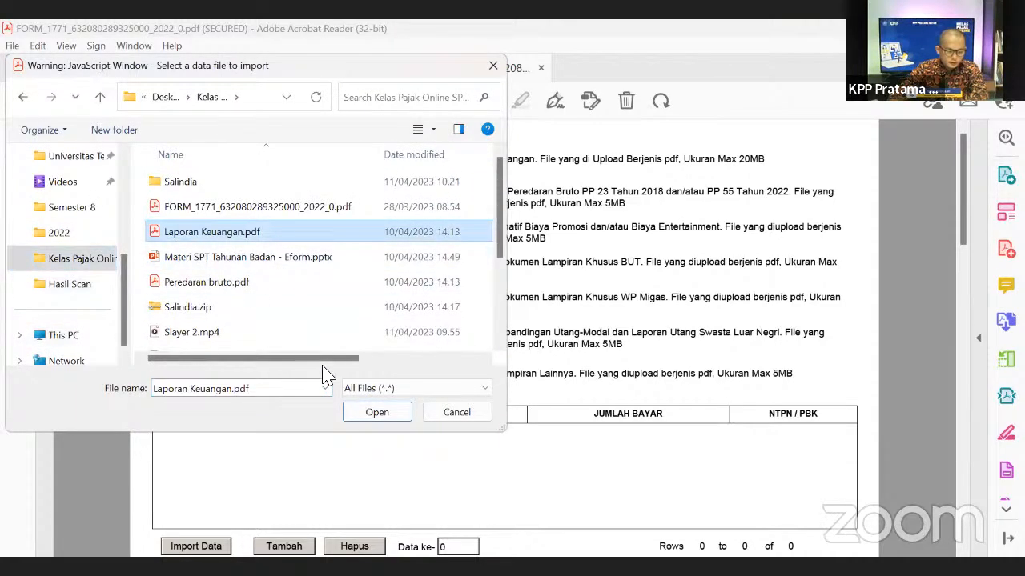
click(370, 422)
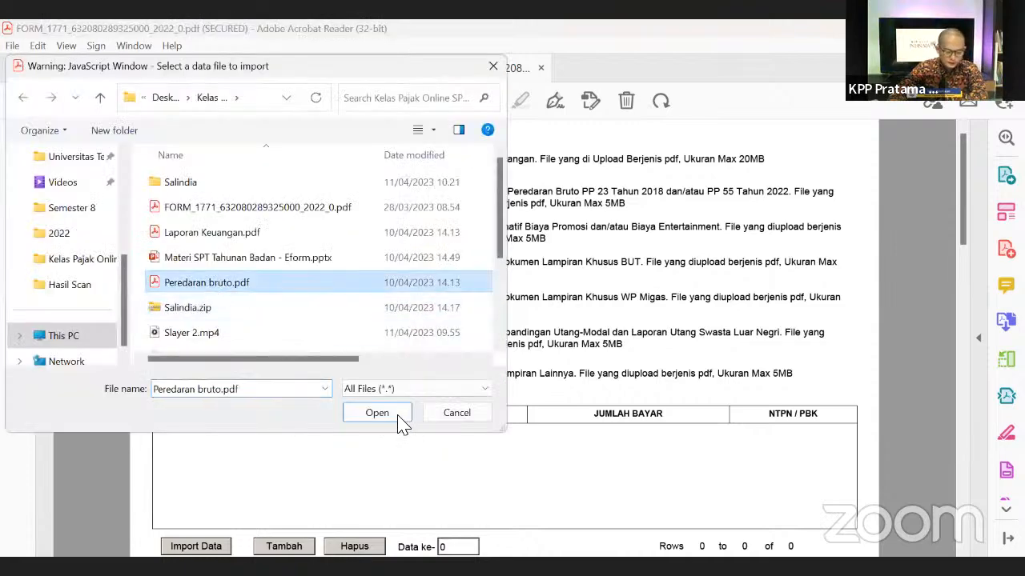
click(398, 418)
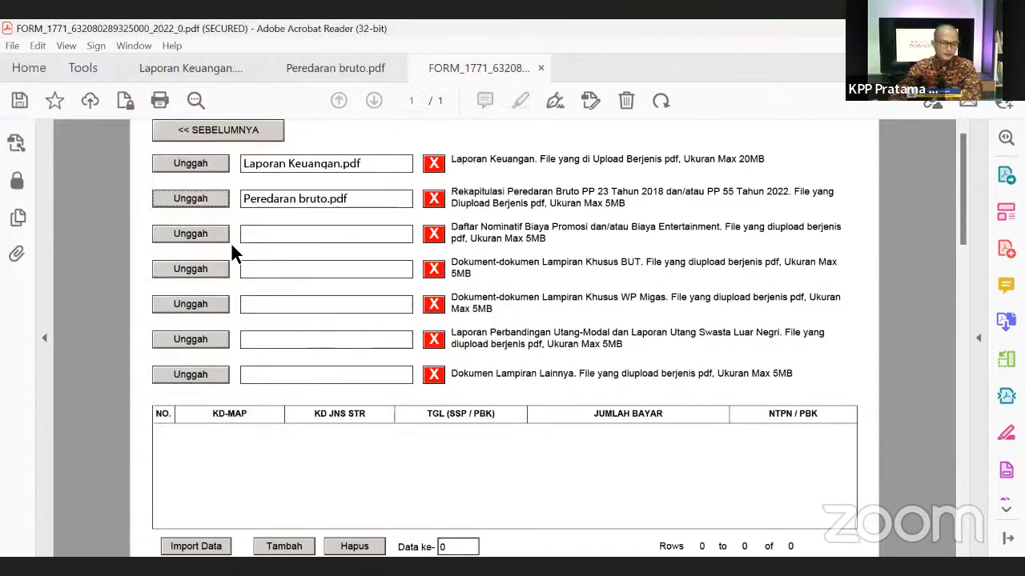
scroll(499, 446, down, 3)
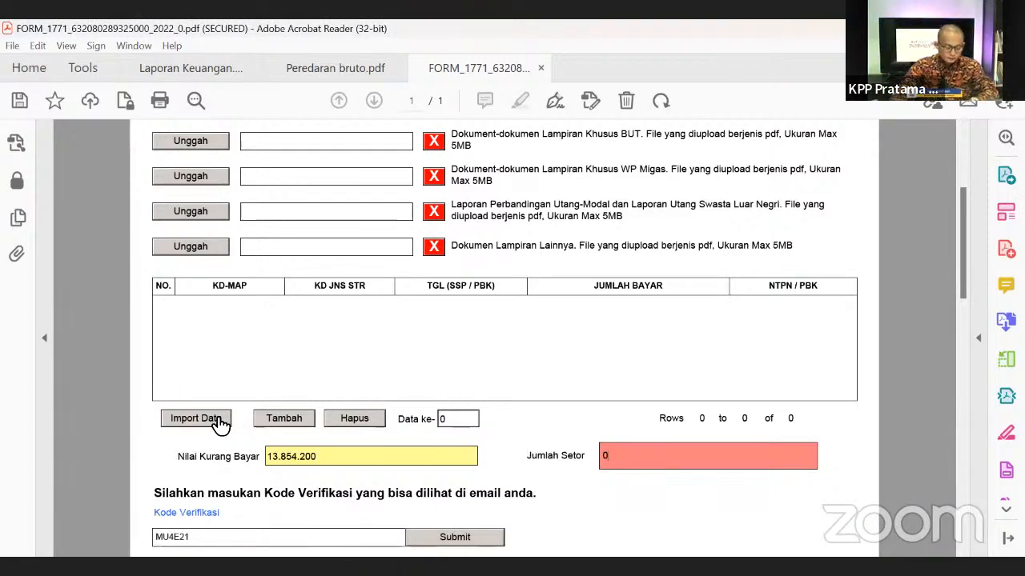
- Add a tax payment row and try 10 April 2023 as its date, dismissing the warning
scroll(390, 359, down, 3)
scroll(521, 432, down, 1)
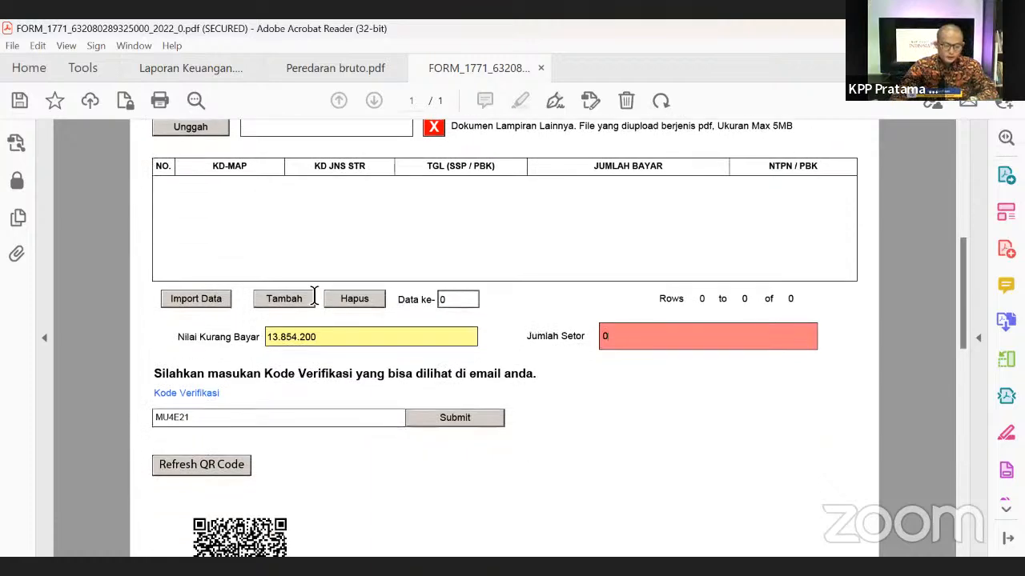
click(285, 300)
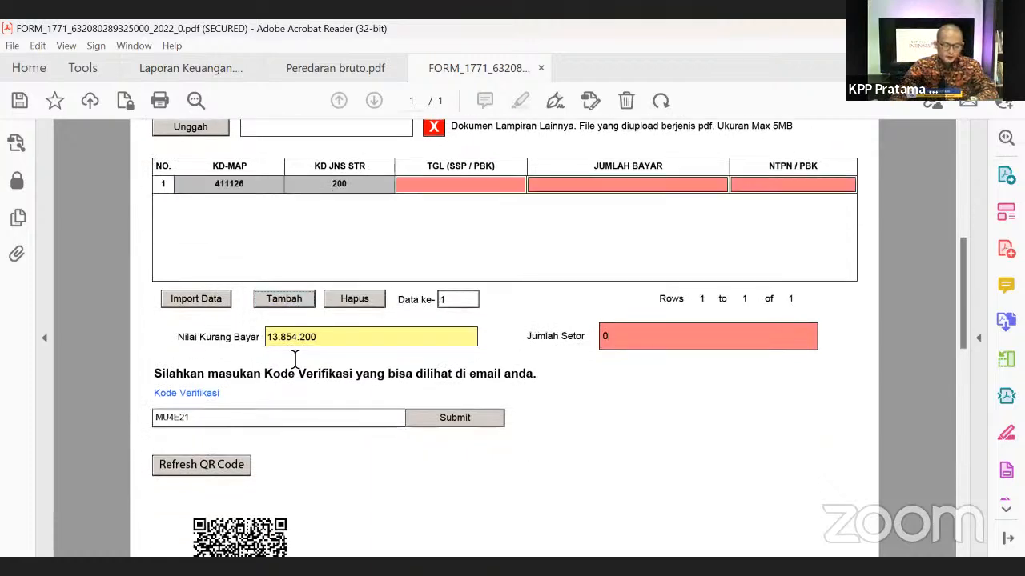
click(448, 183)
click(530, 185)
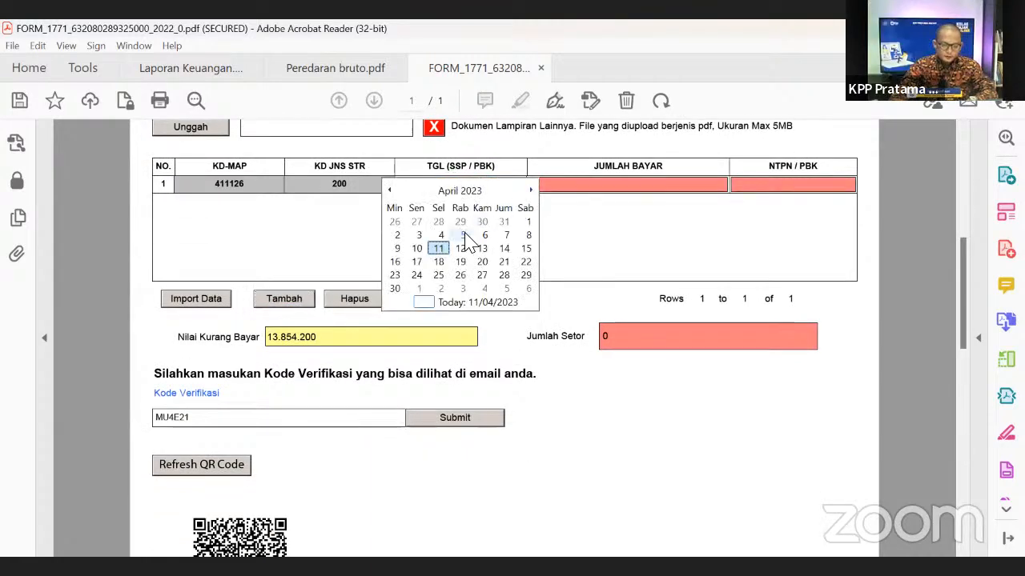
click(437, 253)
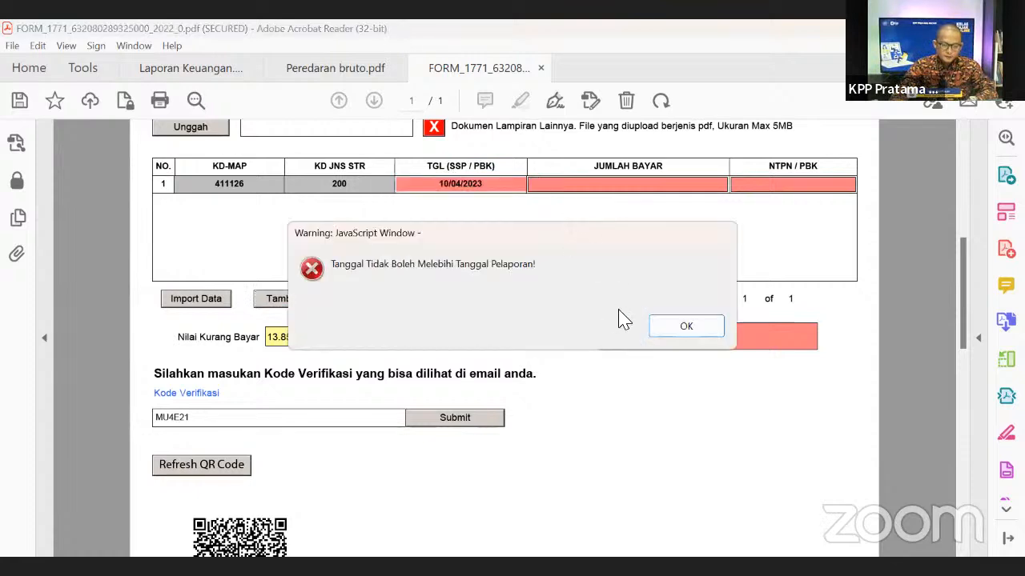
click(663, 328)
click(530, 184)
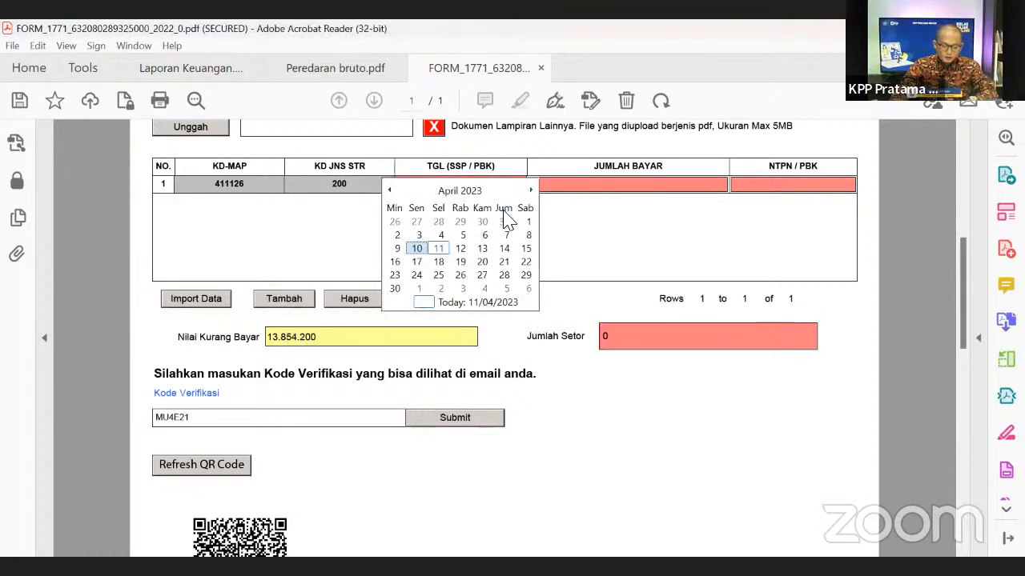
click(418, 249)
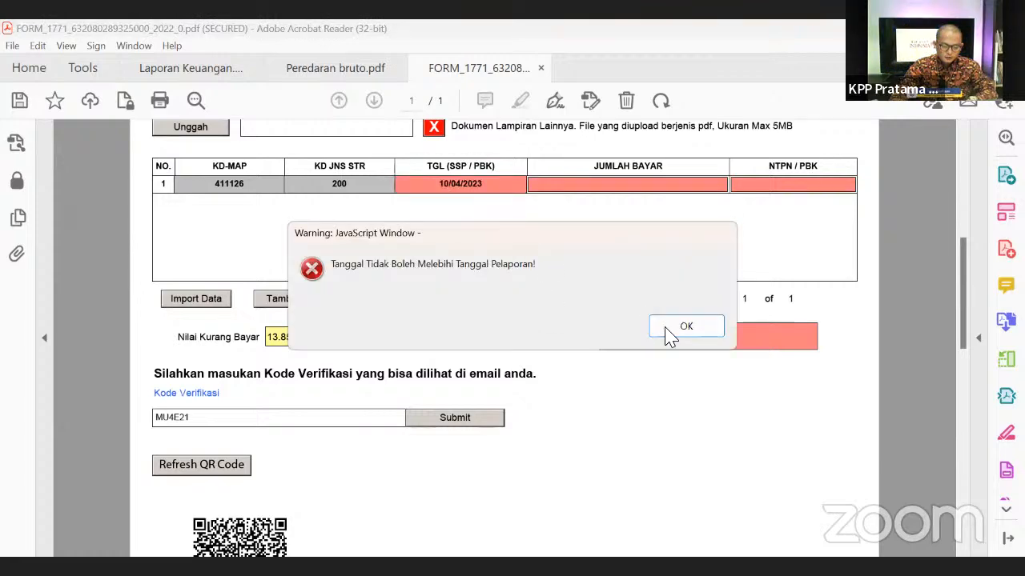
key(Return)
scroll(288, 320, up, 5)
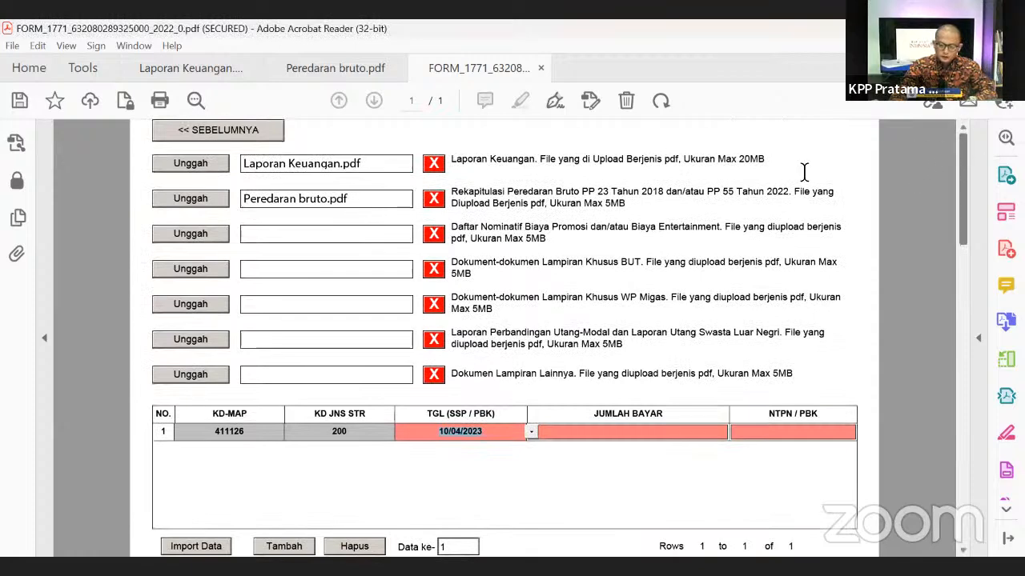
- Set the payment row's TGL (SSP/PBK) date to 31/12/2022
click(531, 433)
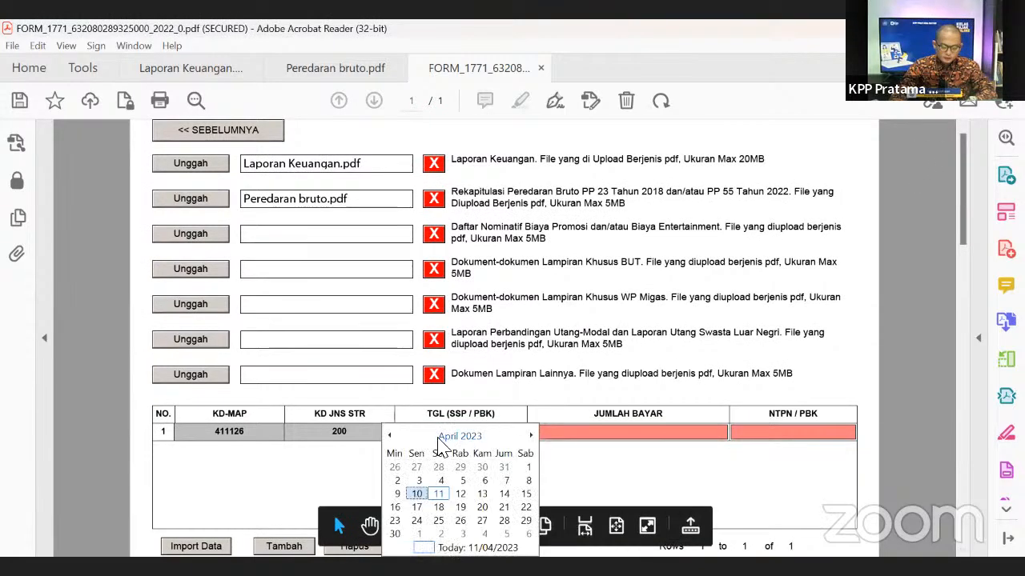
click(391, 436)
click(390, 436)
click(391, 436)
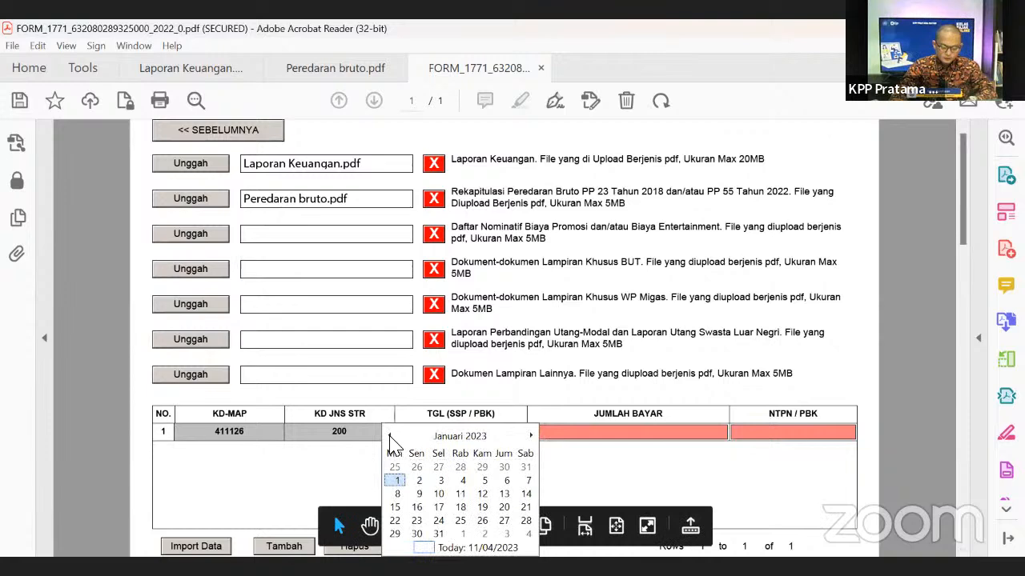
click(390, 437)
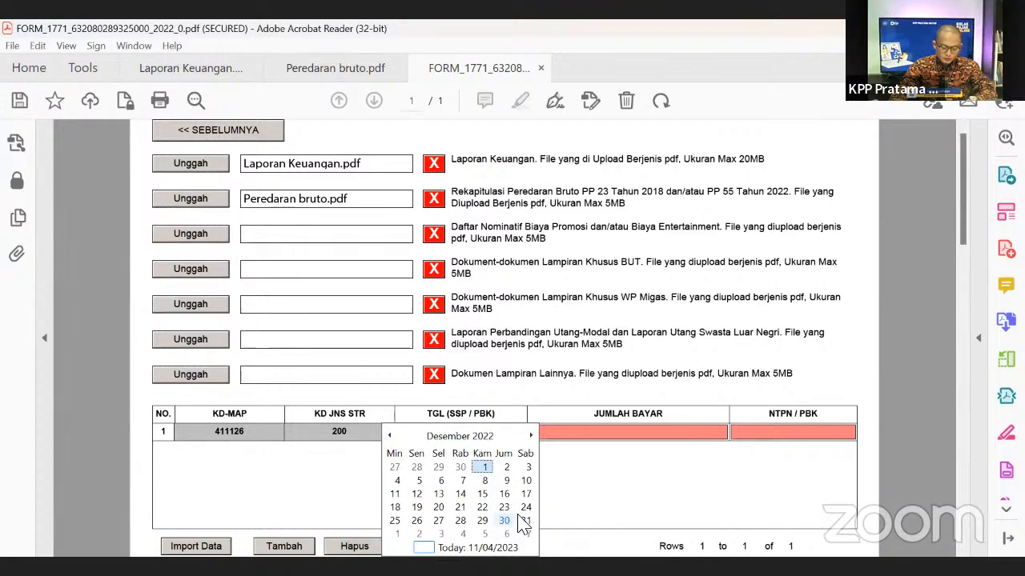
click(527, 521)
scroll(599, 449, down, 2)
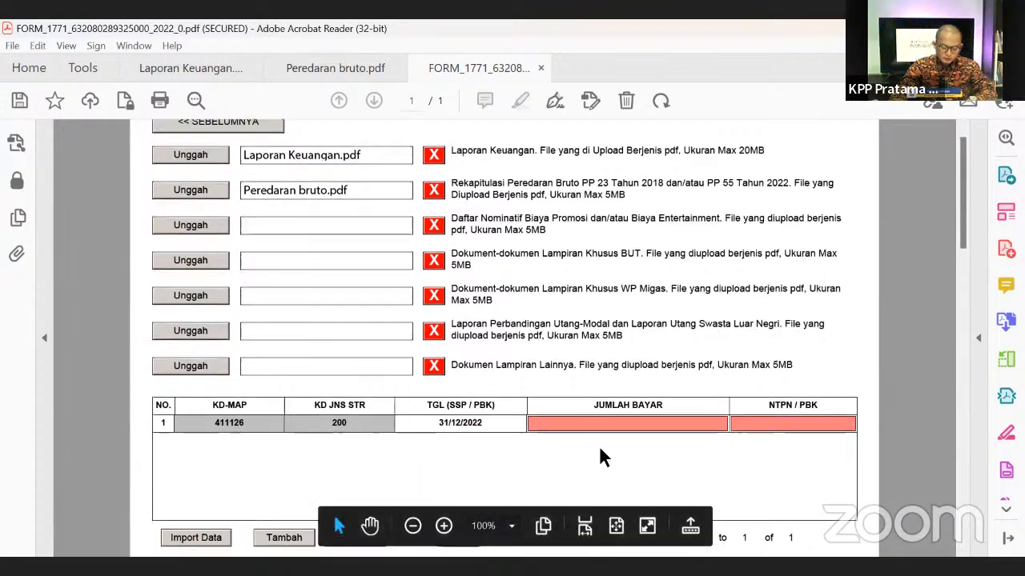
- Enter 13.854.200 as Jumlah Bayar and fill in the NTPN/PBK reference number
scroll(578, 407, down, 1)
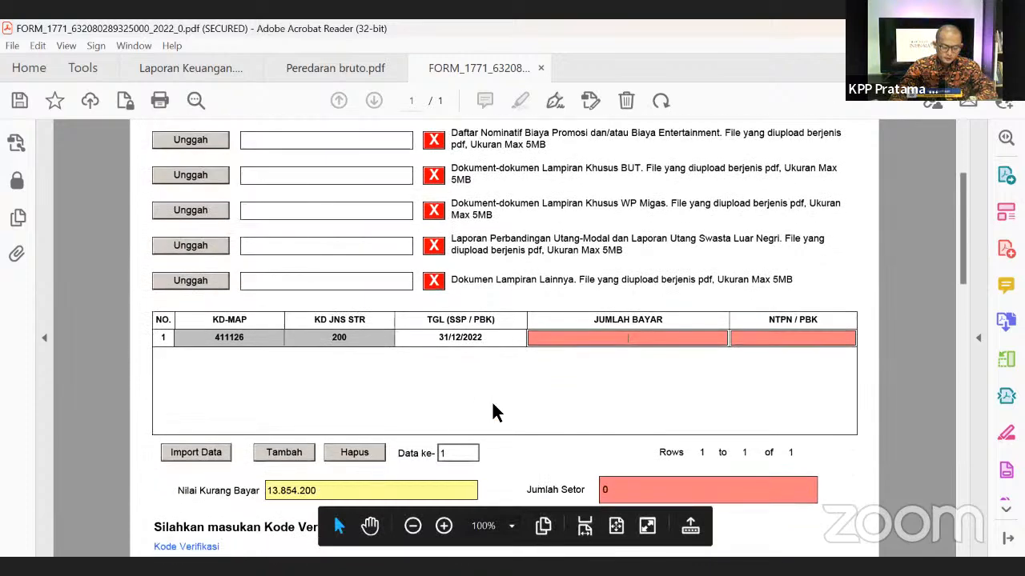
text(1385)
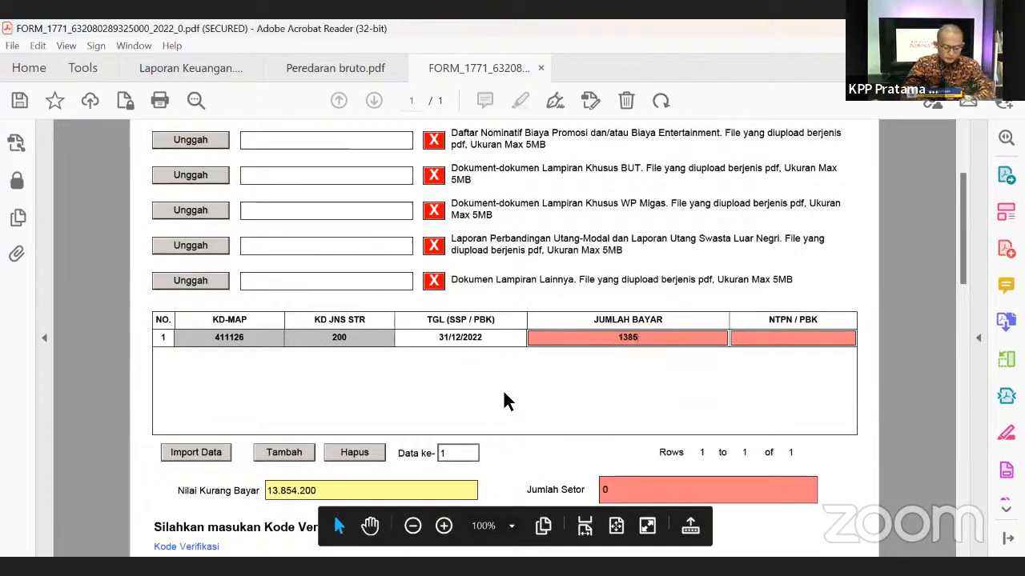
text(4200)
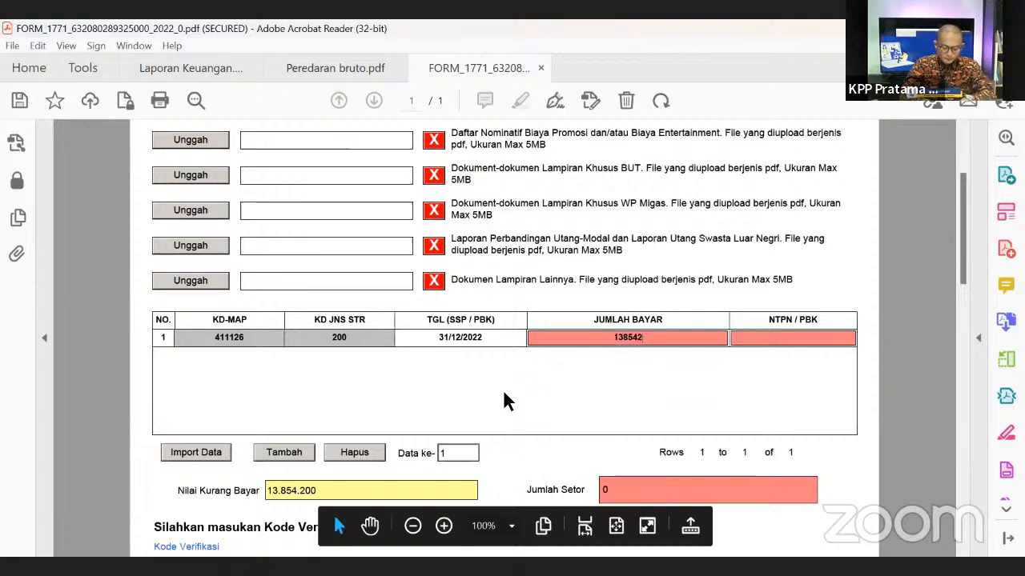
click(632, 402)
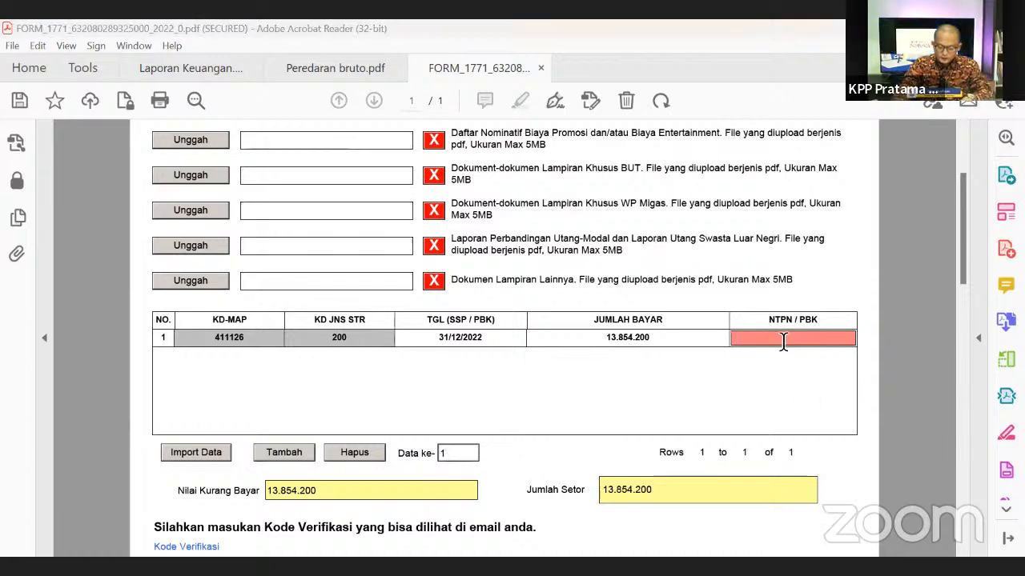
text(SVASVAS5353535)
click(783, 388)
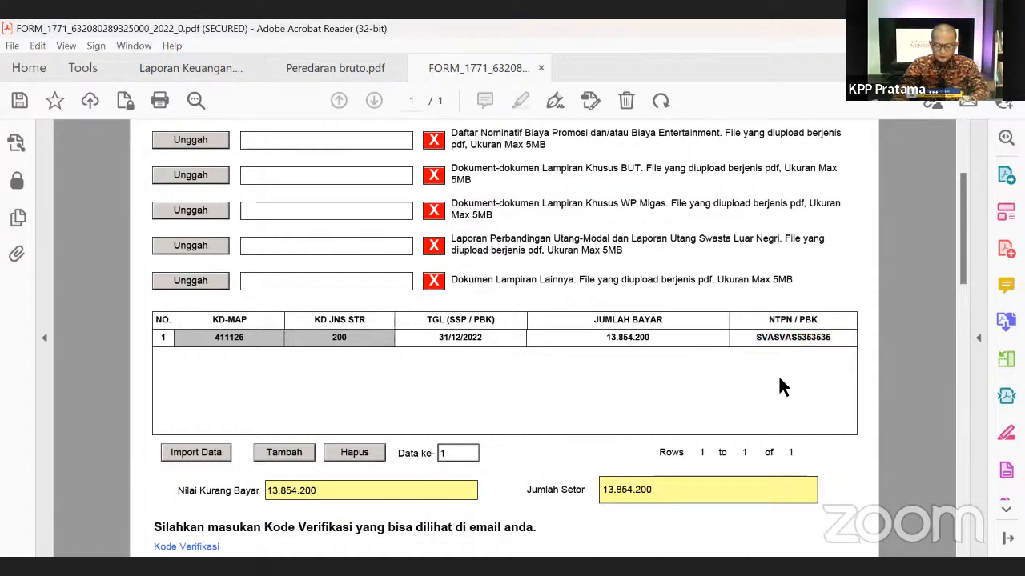
- Select the e-mailed verification code in the Kode Verifikasi field
scroll(758, 404, down, 5)
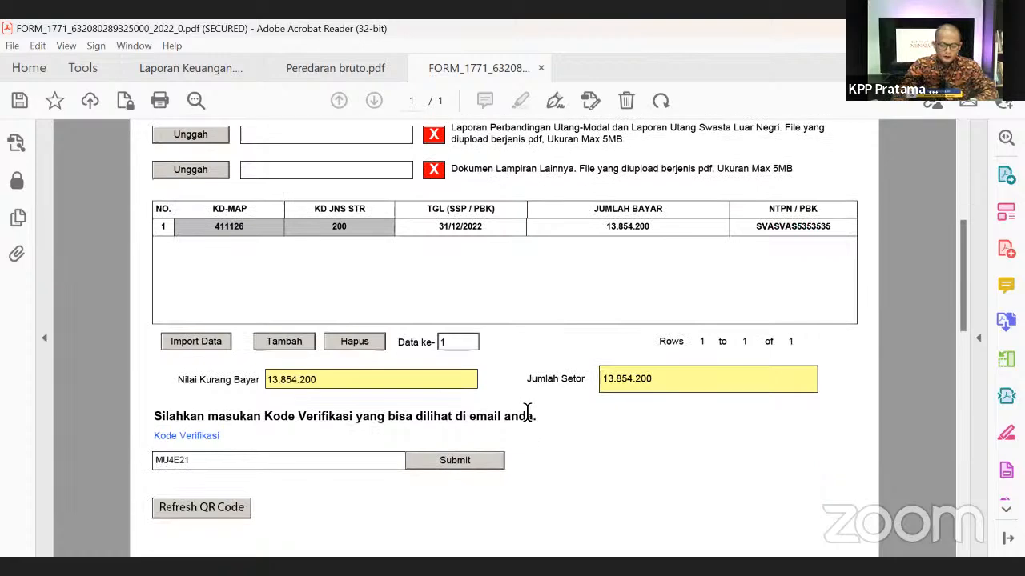
scroll(474, 422, down, 2)
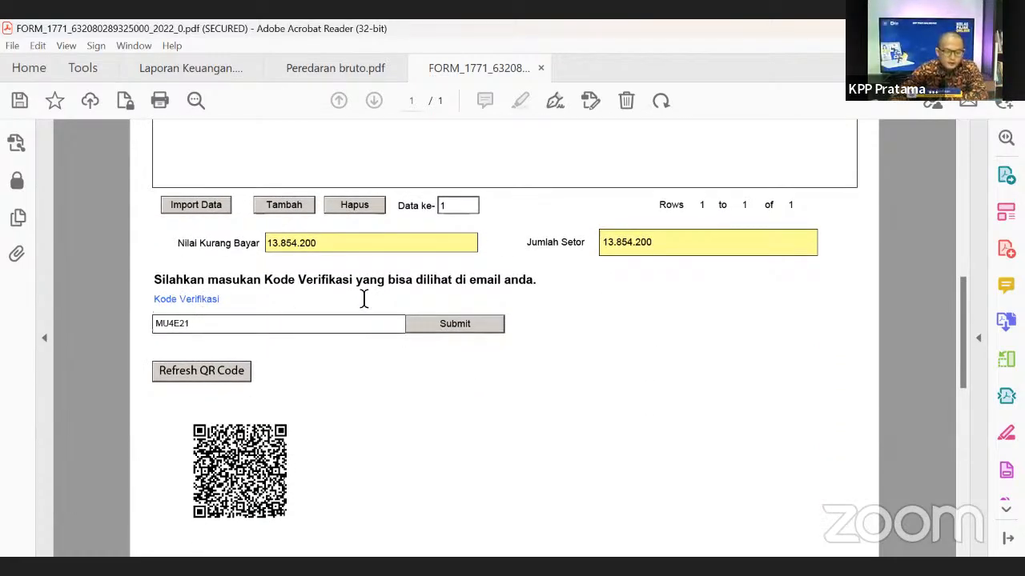
drag(449, 282, 585, 281)
click(590, 328)
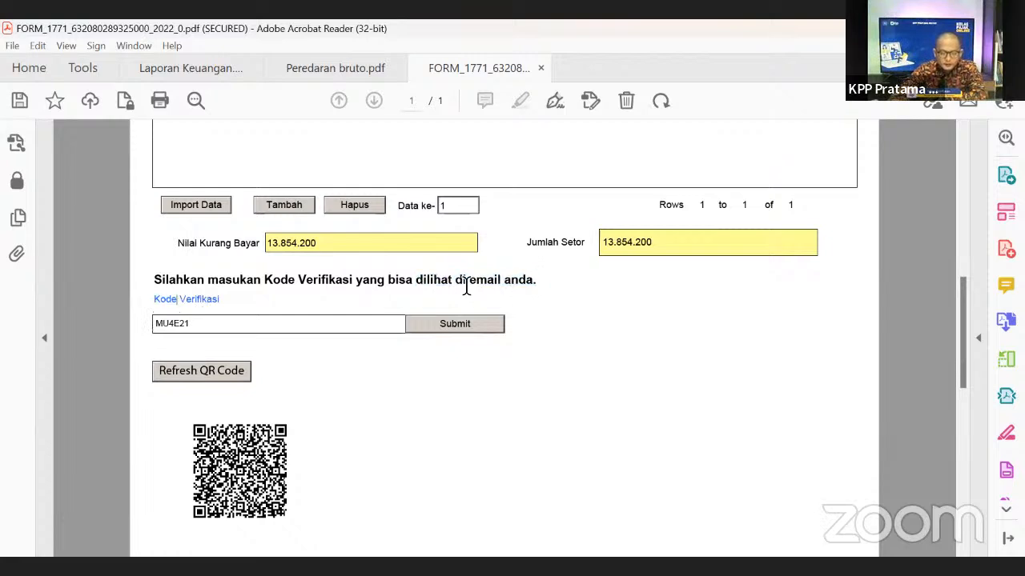
drag(417, 281, 586, 324)
click(586, 324)
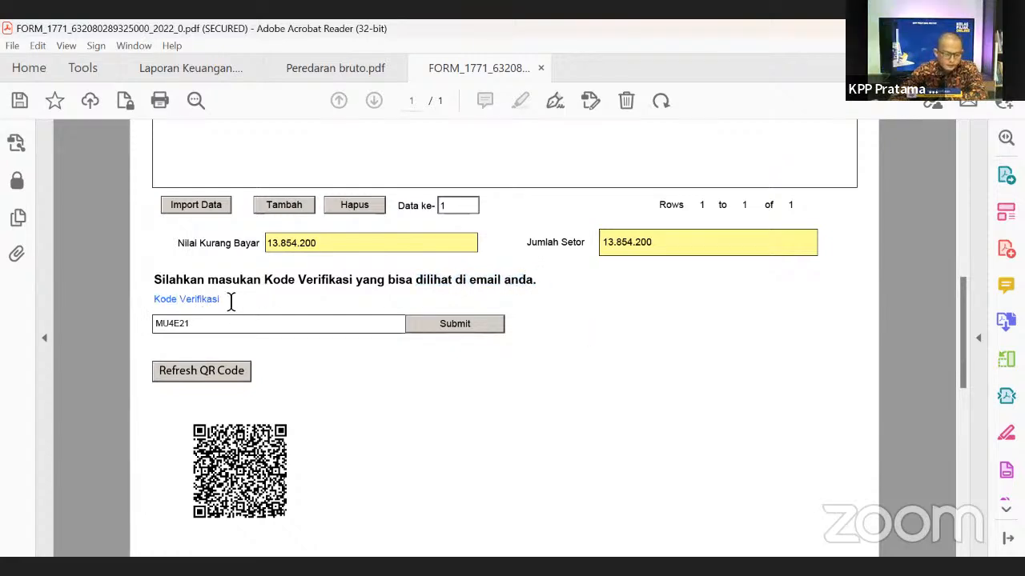
drag(193, 324, 100, 321)
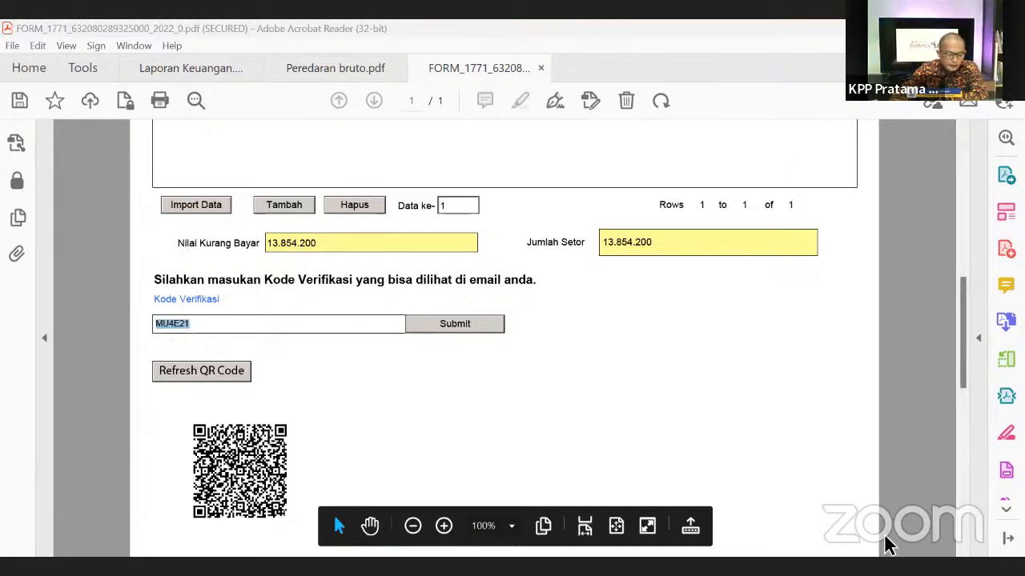
- Review the PowerPoint slides on Forms 1771-III, 1771-IV and SPT sanctions, then return to the browser
key(alt+Tab)
key(Down)
key(Down)
key(Down)
key(Down)
key(Down)
key(Down)
key(Down)
key(Down)
key(Down)
key(Down)
key(Down)
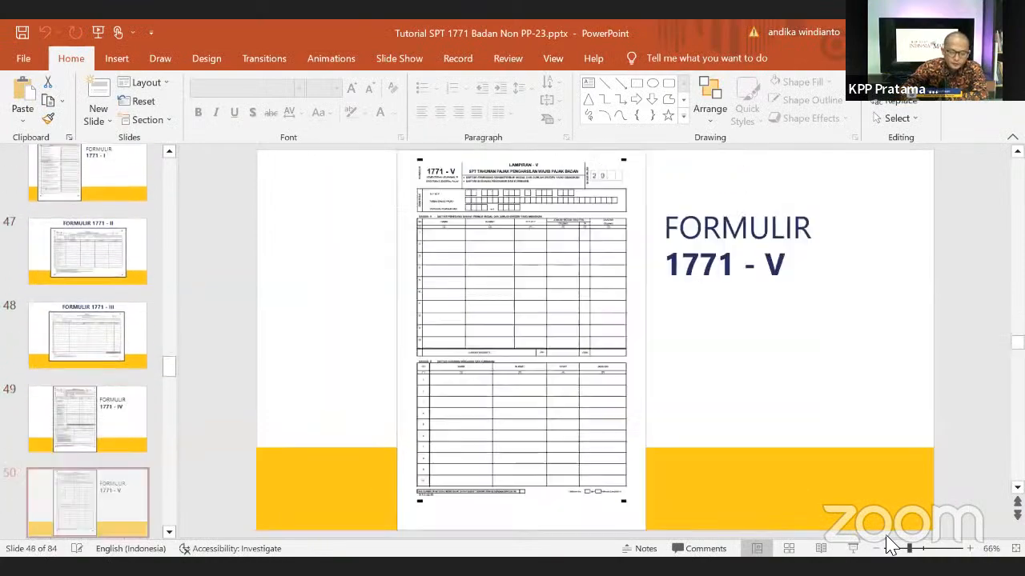
key(Down)
key(Down)
key(Down)
key(Down)
key(Down)
key(Down)
key(Down)
key(Down)
key(Down)
key(Down)
key(Down)
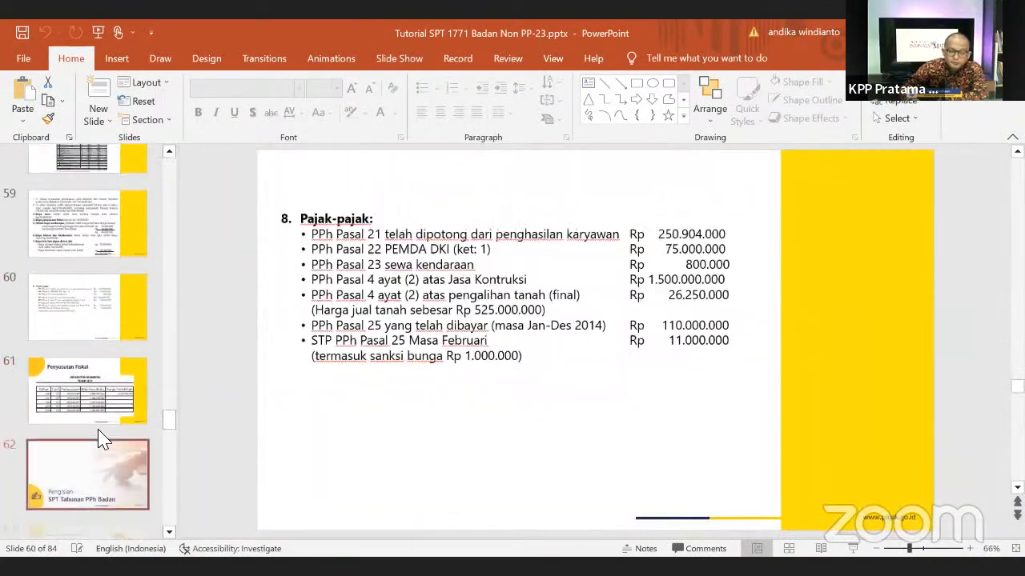
key(Down)
key(Down)
key(Down)
key(Down)
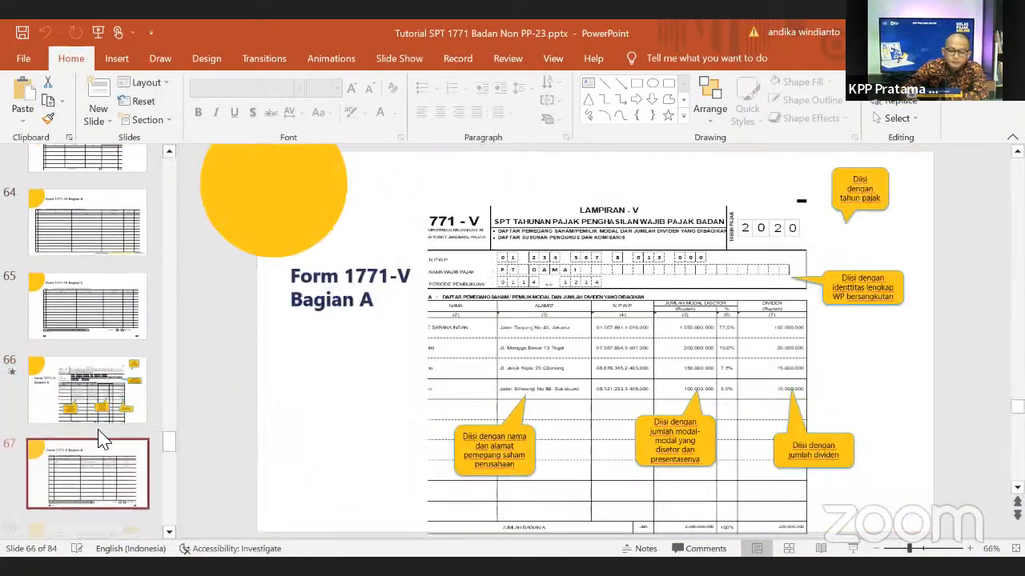
key(Down)
key(Down)
key(Down)
key(Down)
key(Down)
key(Down)
key(Down)
key(Down)
key(Down)
key(Down)
key(Down)
key(Down)
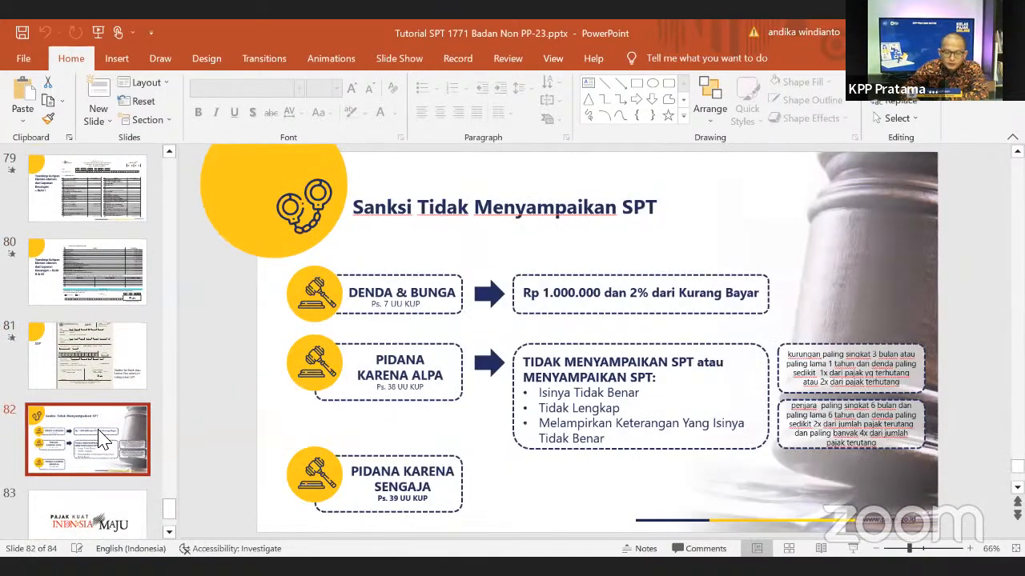
key(Down)
key(Down)
key(Up)
key(Up)
key(Up)
key(Up)
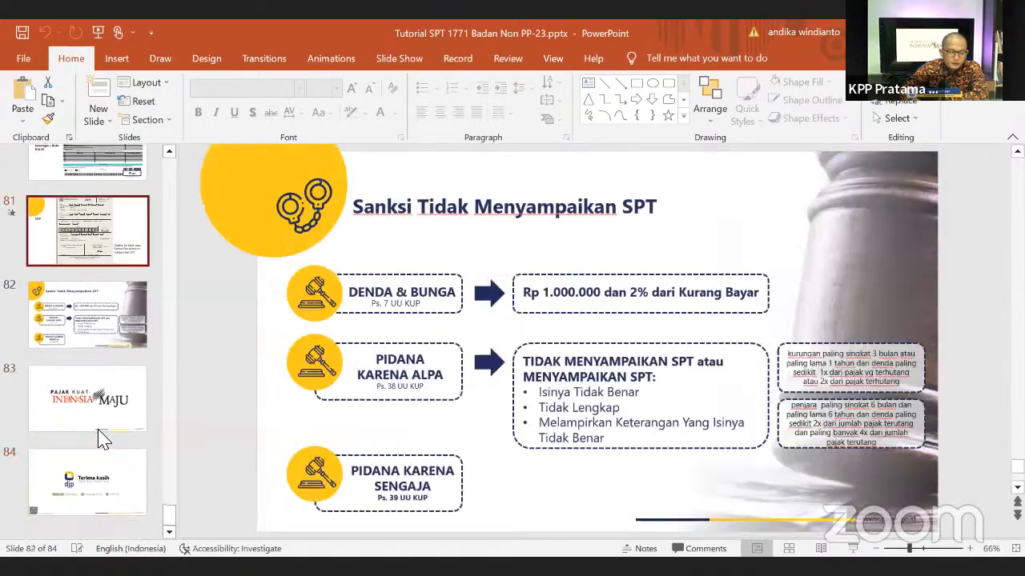
key(Up)
key(Up)
key(Up)
key(Up)
key(Up)
key(Up)
key(Up)
key(Up)
key(Up)
key(Up)
key(Up)
key(Up)
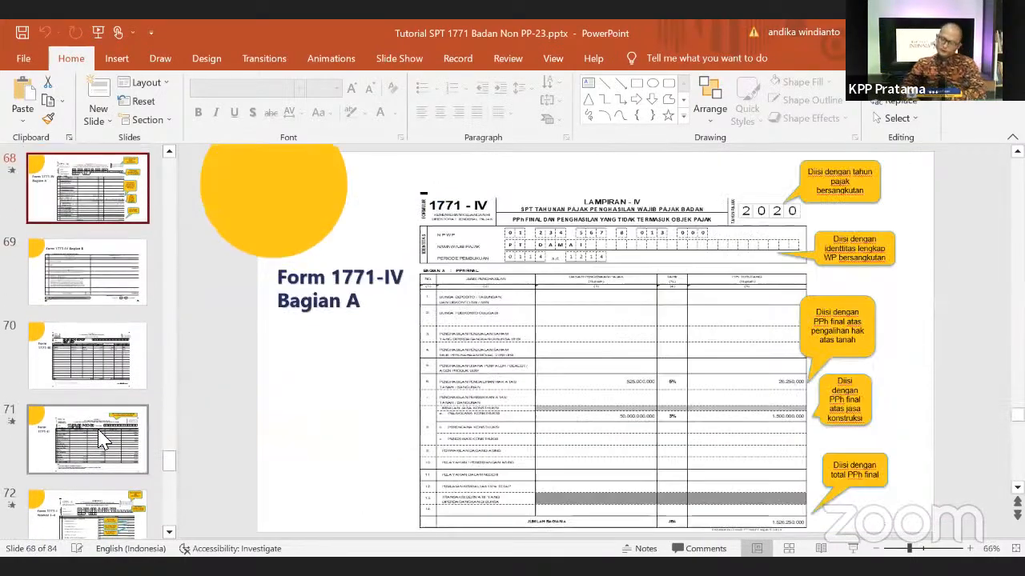
key(Down)
key(Down)
key(Down)
key(Down)
key(Down)
key(Down)
key(Down)
key(Down)
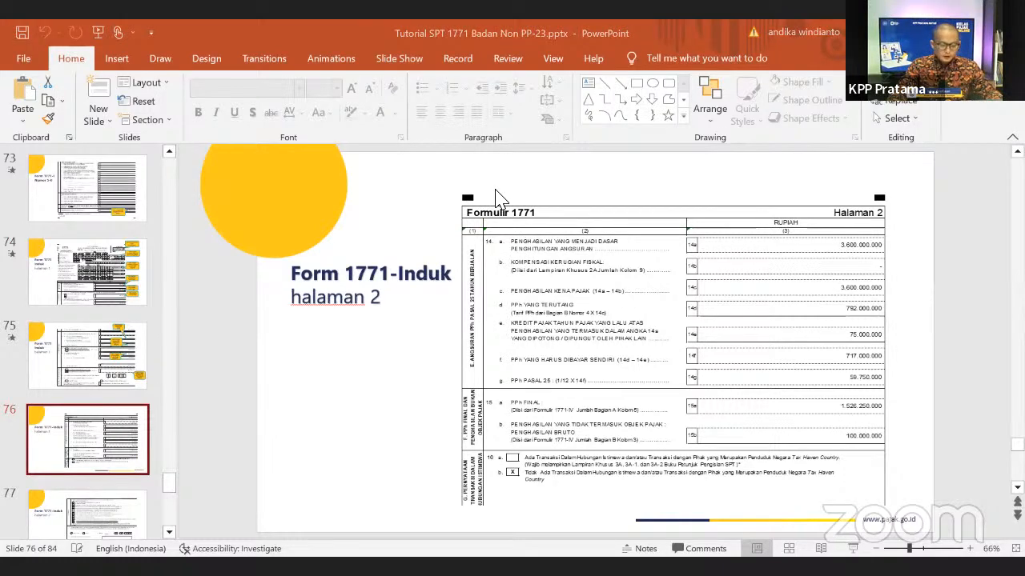
key(alt+Tab)
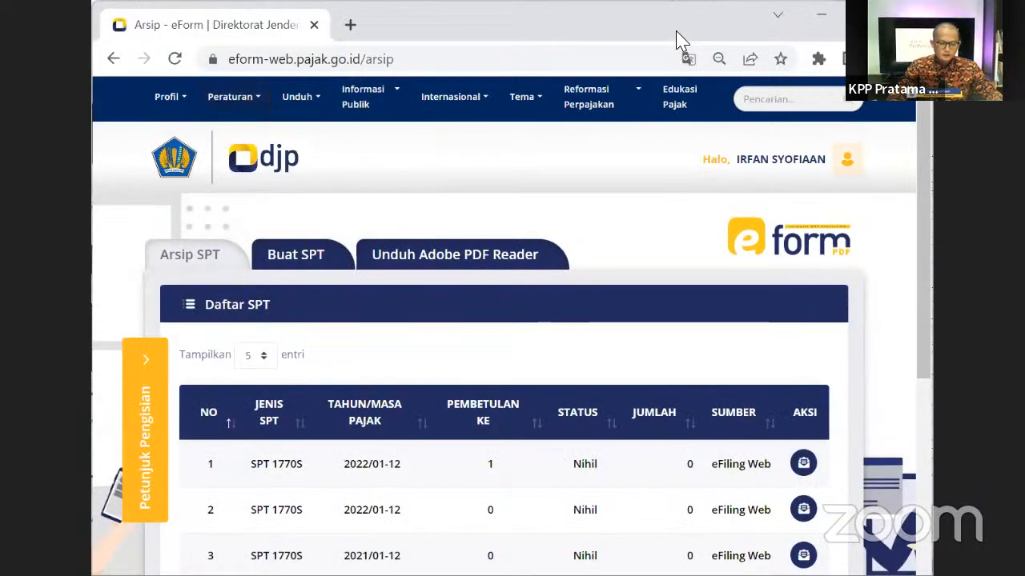
- Maximize Chrome, then view and close the electronic receipt of the first SPT 1770S
double_click(676, 32)
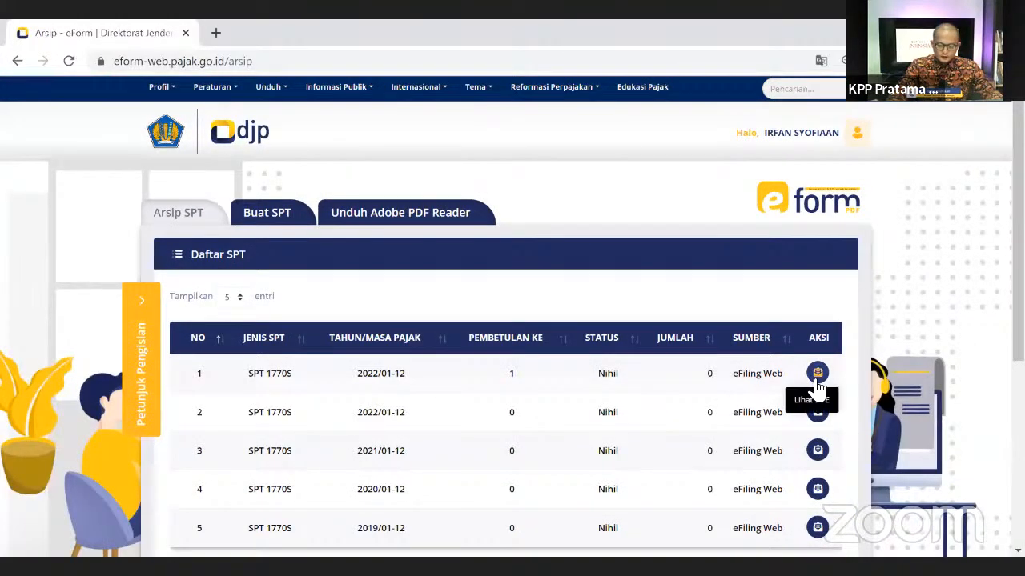
click(815, 381)
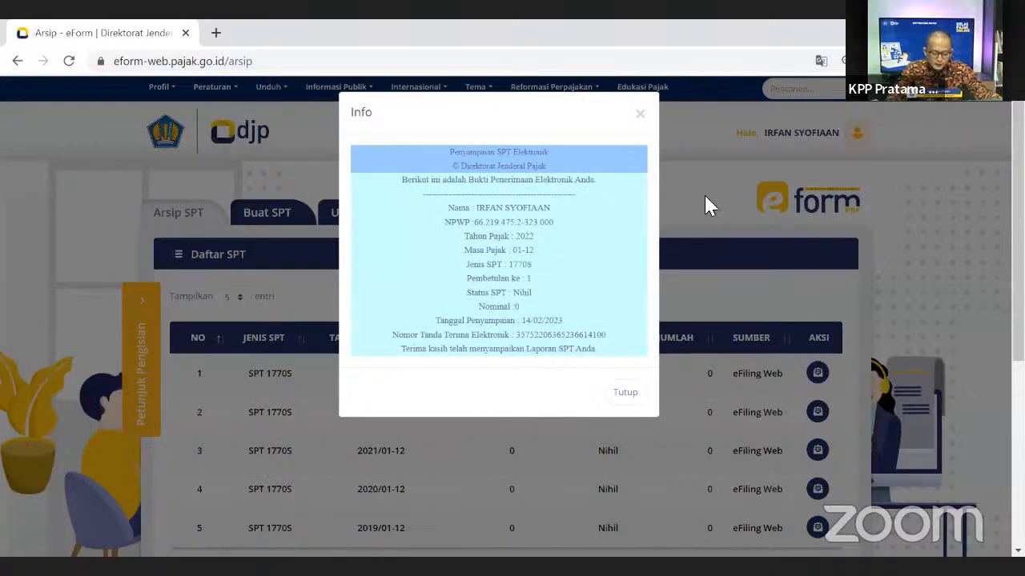
click(640, 114)
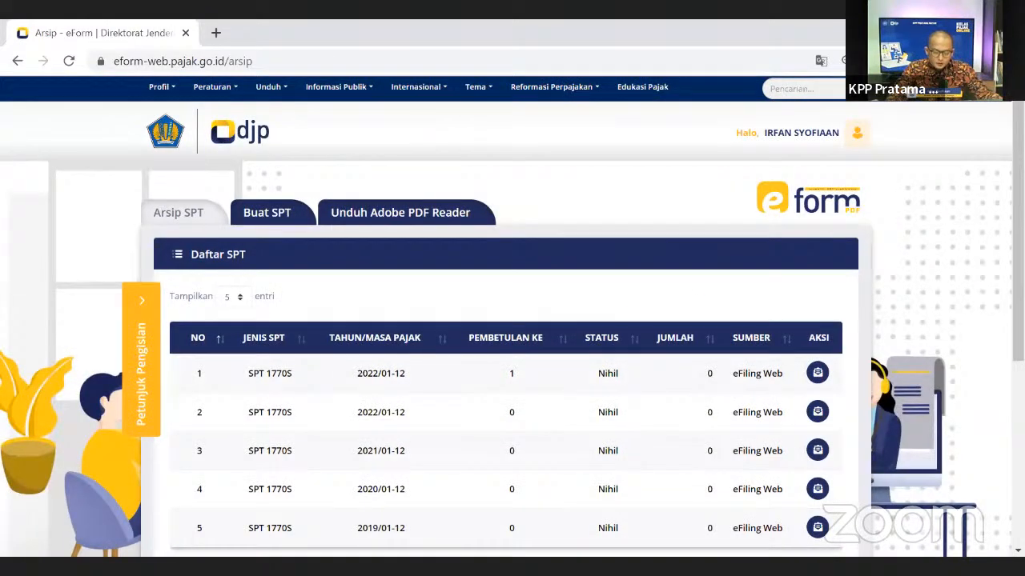
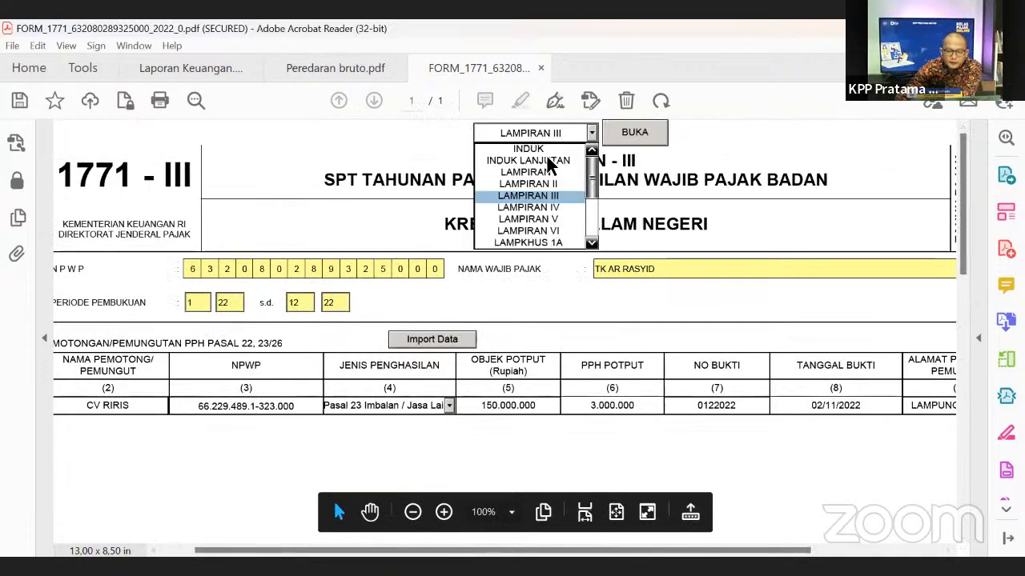
- Open the Induk main form from the sheet list and scroll through it
click(549, 159)
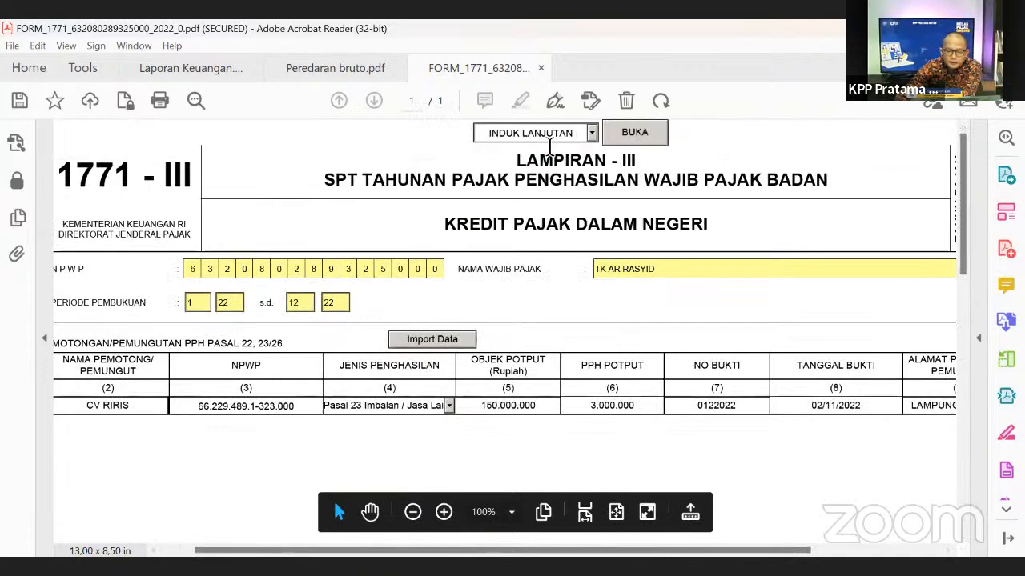
click(637, 132)
scroll(951, 272, down, 3)
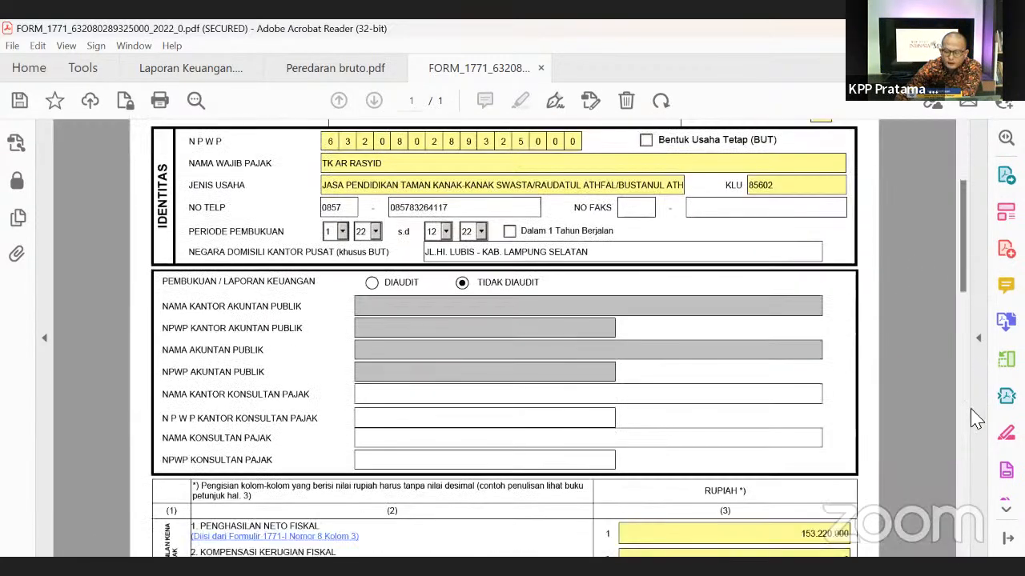
scroll(971, 419, down, 10)
scroll(961, 470, up, 1)
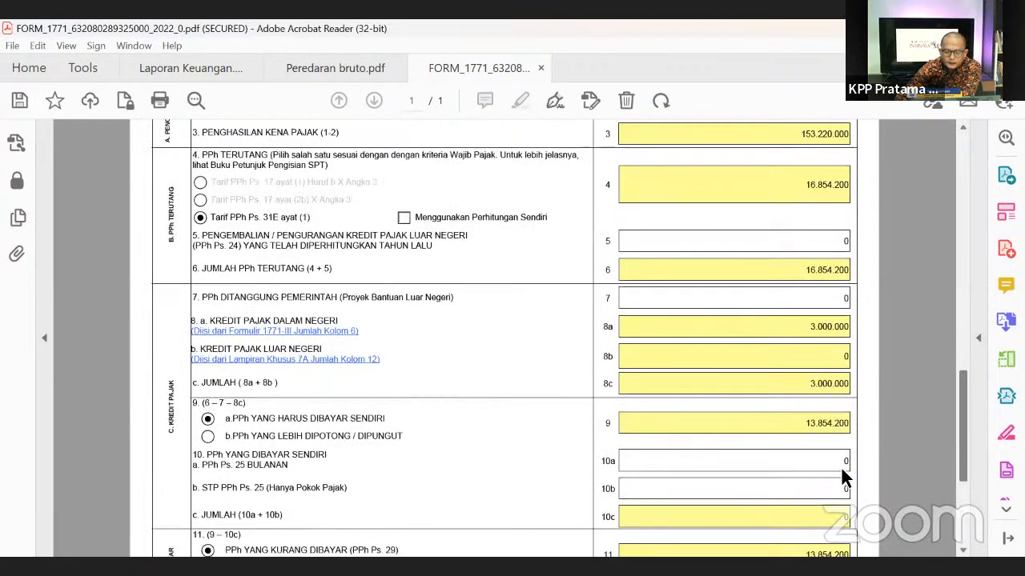
- Check the 3.000.000 tax credit in field 8a and the 153.220.000 net fiscal income
click(813, 333)
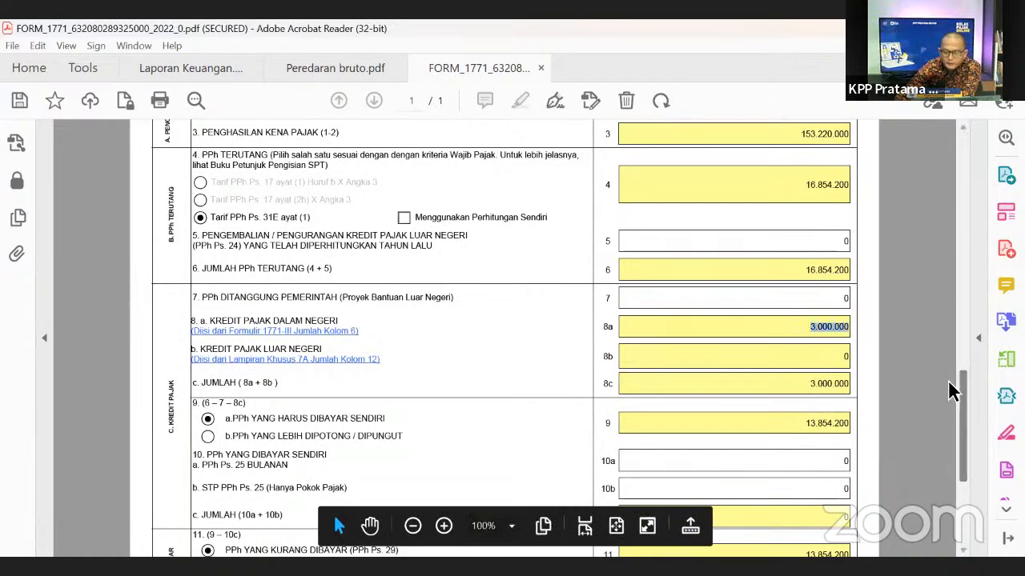
drag(962, 389, 981, 271)
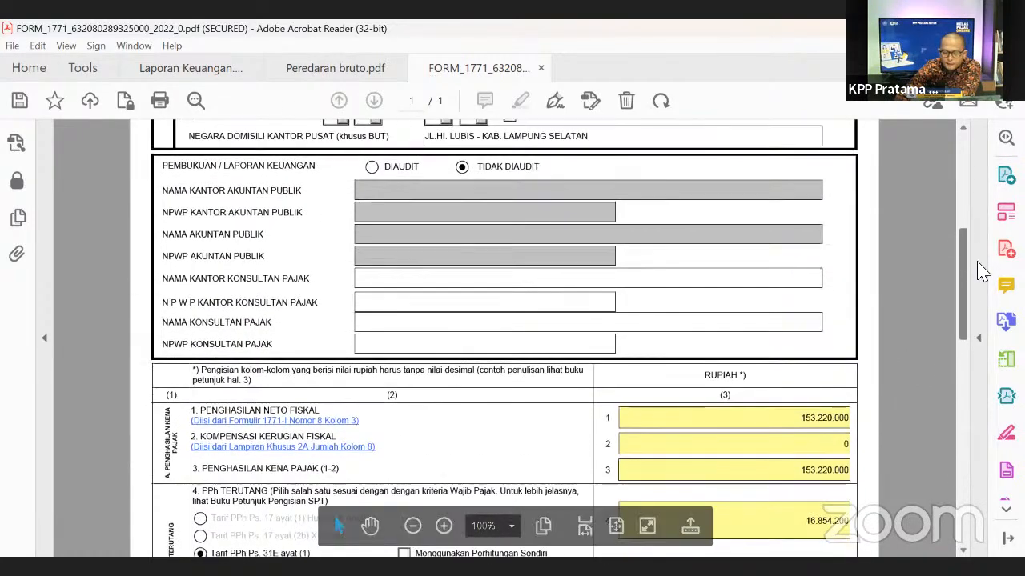
scroll(977, 268, down, 2)
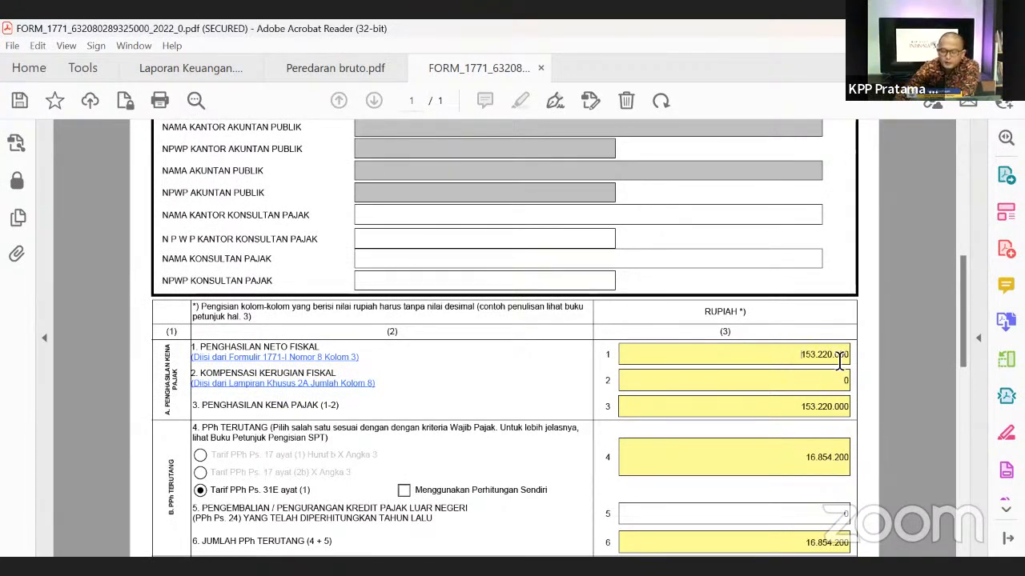
double_click(815, 364)
scroll(840, 376, down, 5)
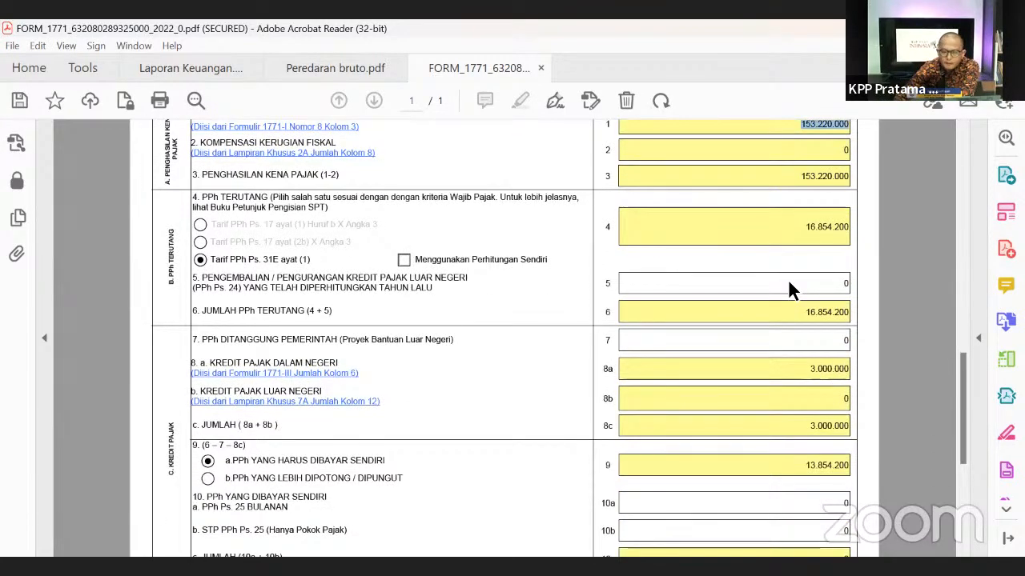
drag(963, 380, 962, 365)
scroll(967, 364, down, 5)
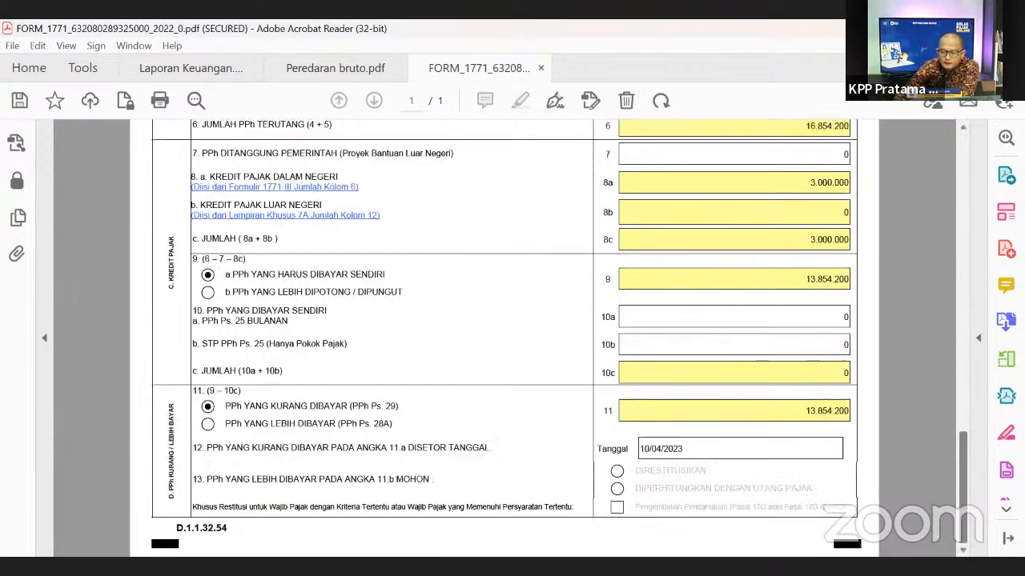
scroll(970, 376, up, 10)
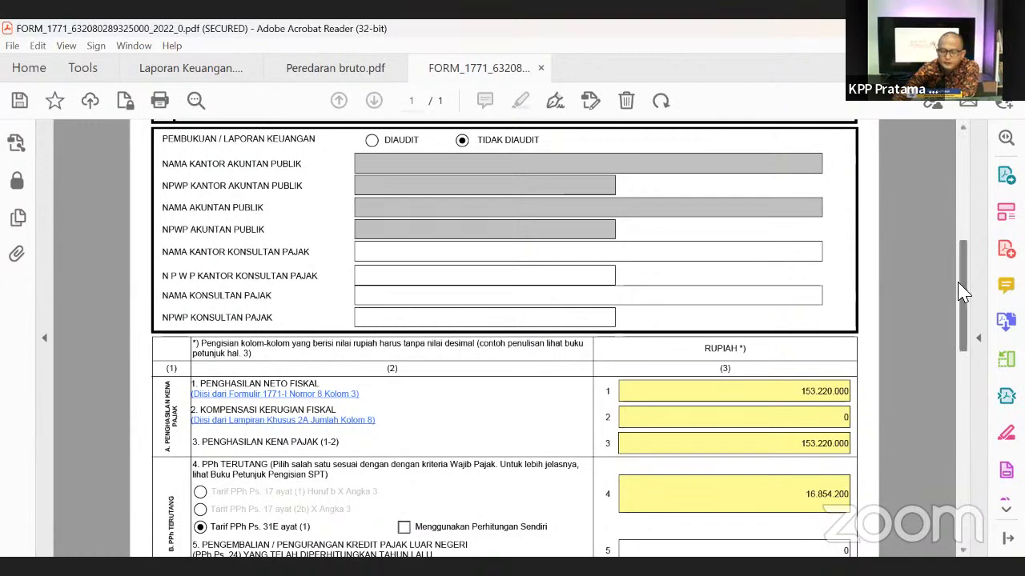
drag(961, 293, 1006, 175)
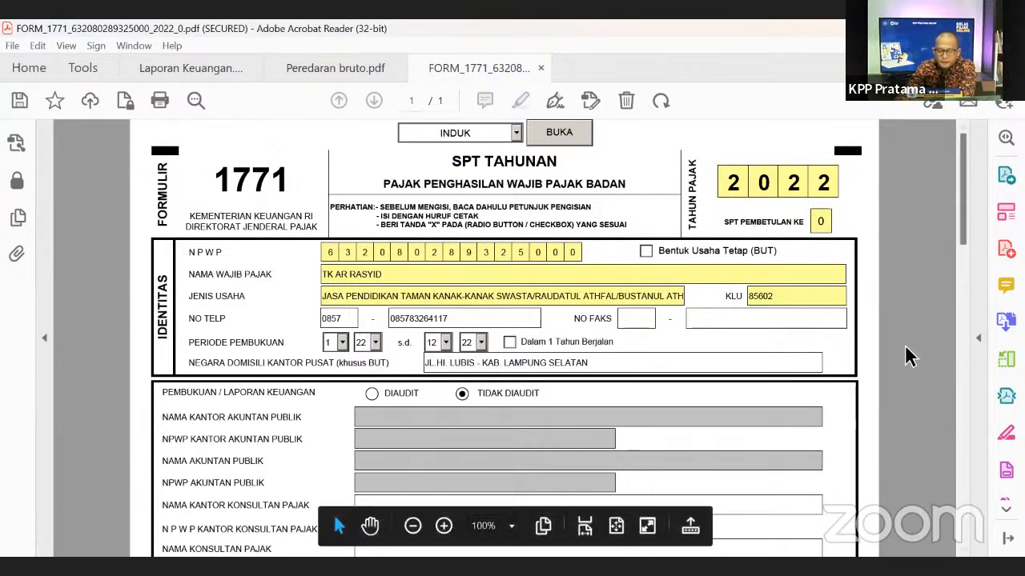
- Open the Lampiran II sheet and scroll through it
click(515, 134)
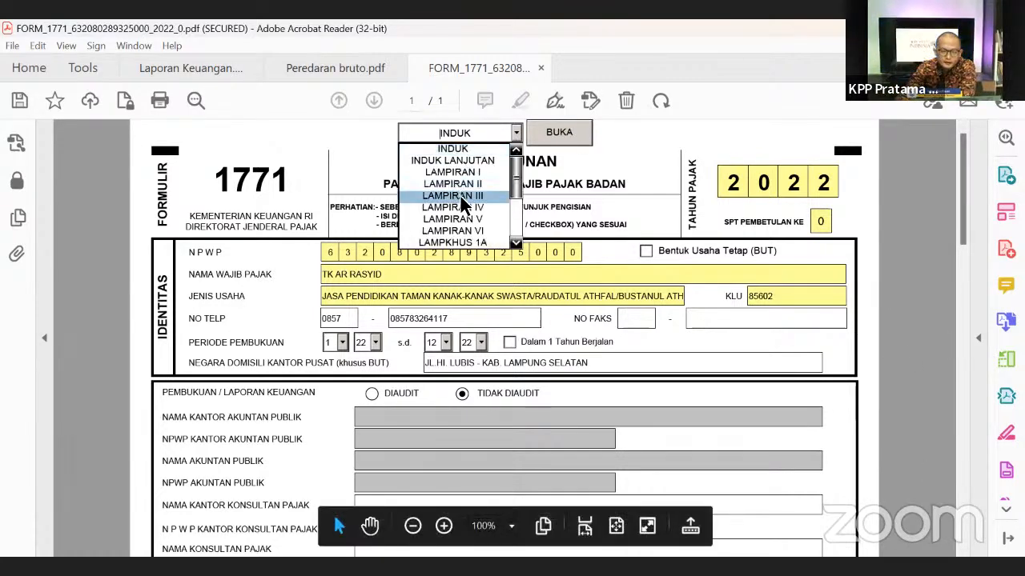
click(472, 219)
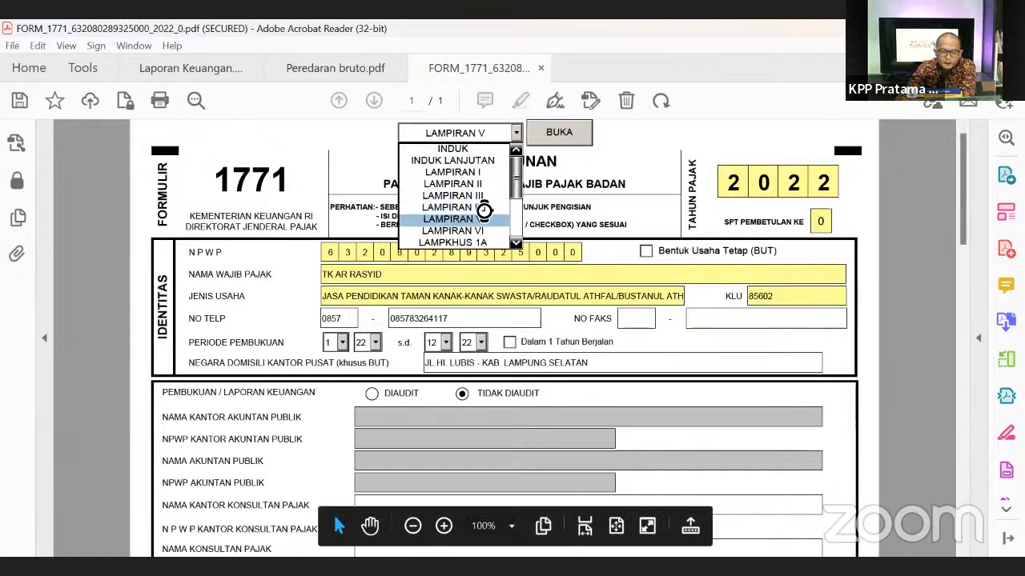
click(517, 134)
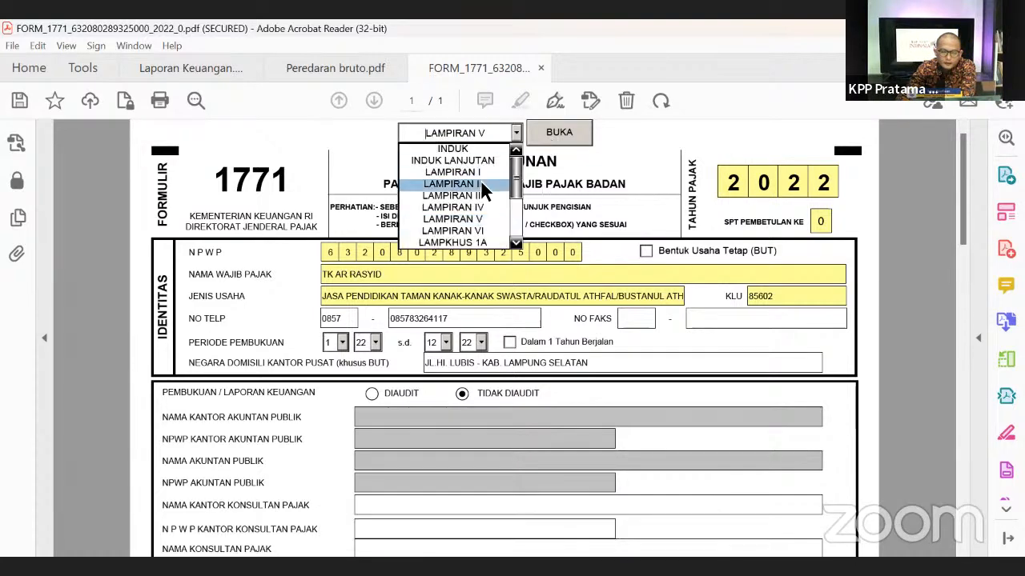
click(481, 179)
click(554, 134)
scroll(380, 391, down, 1)
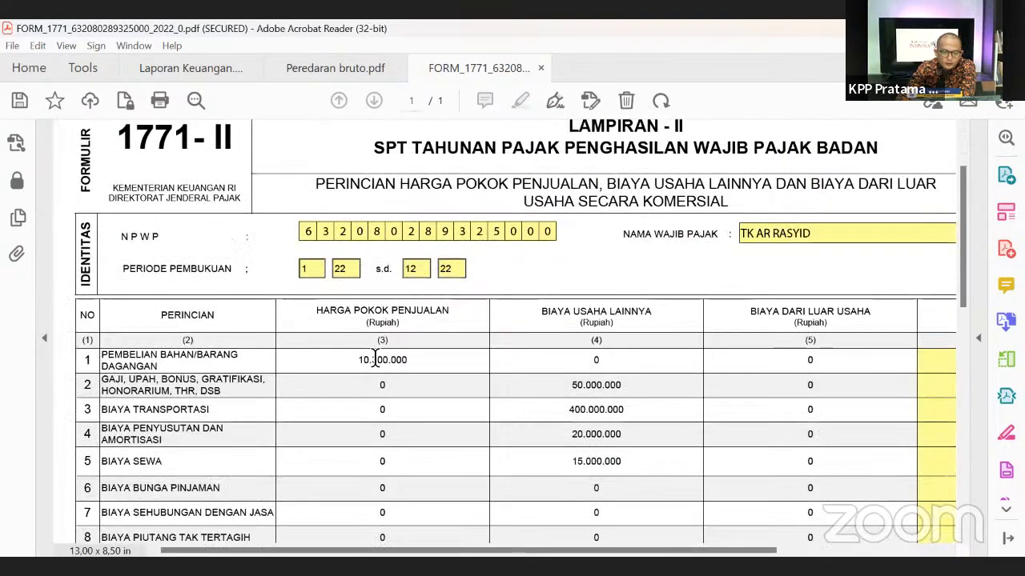
scroll(428, 229, up, 1)
- Open Lampiran I and confirm the 650.000.000 revenue in field 1a
click(642, 133)
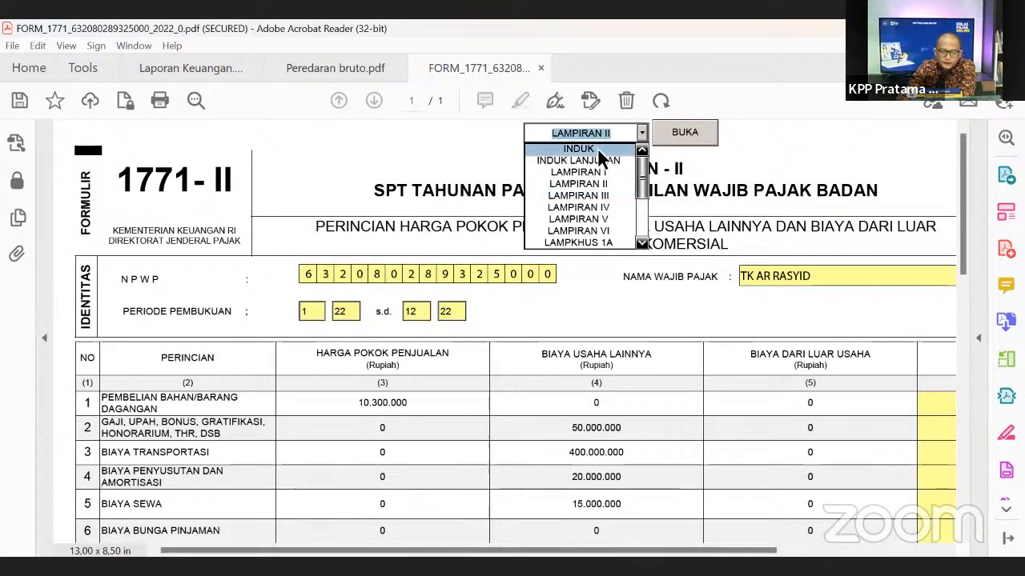
click(580, 170)
click(680, 133)
scroll(461, 356, down, 3)
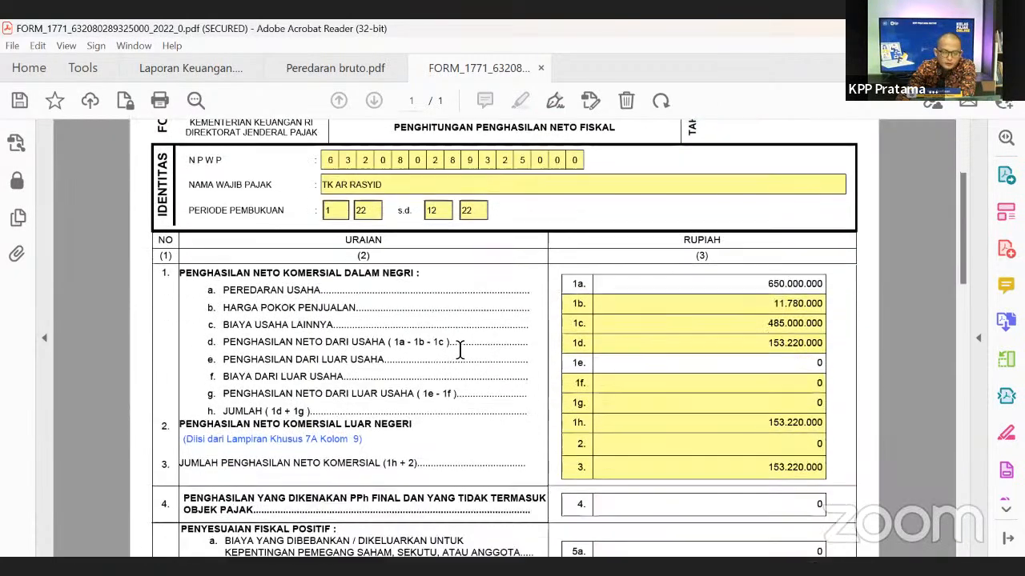
scroll(462, 345, up, 1)
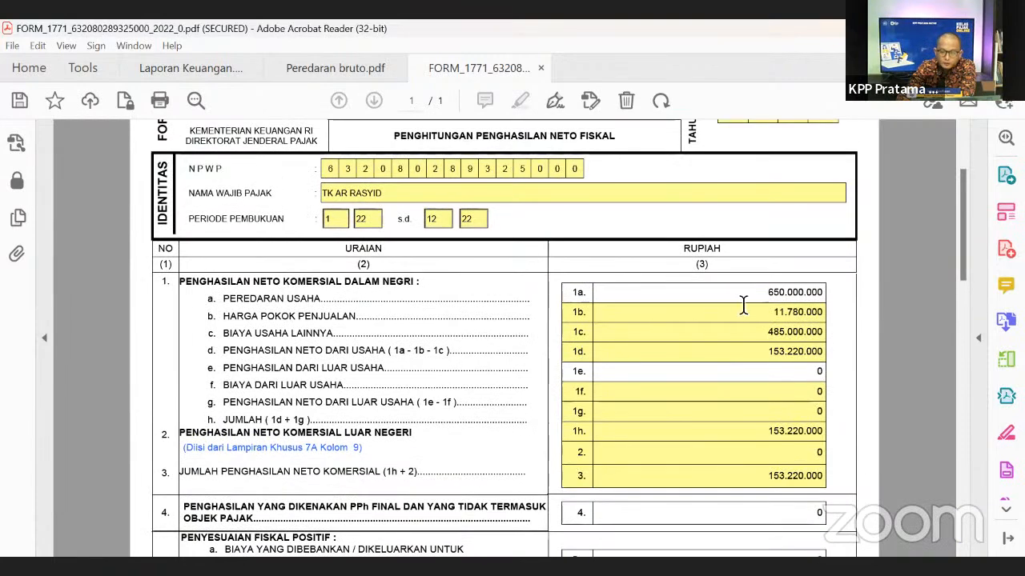
drag(767, 293, 800, 296)
click(878, 308)
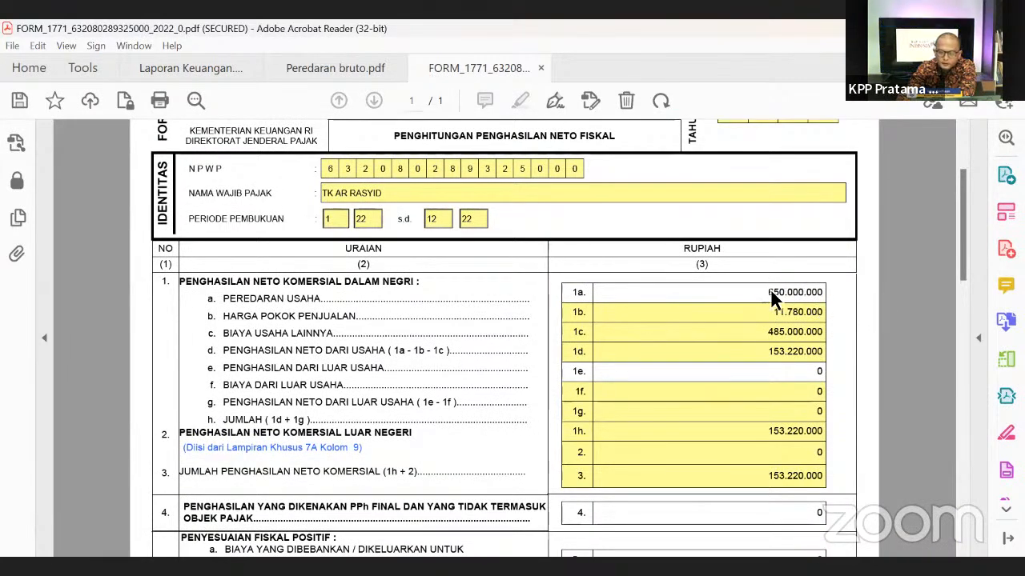
scroll(446, 313, up, 2)
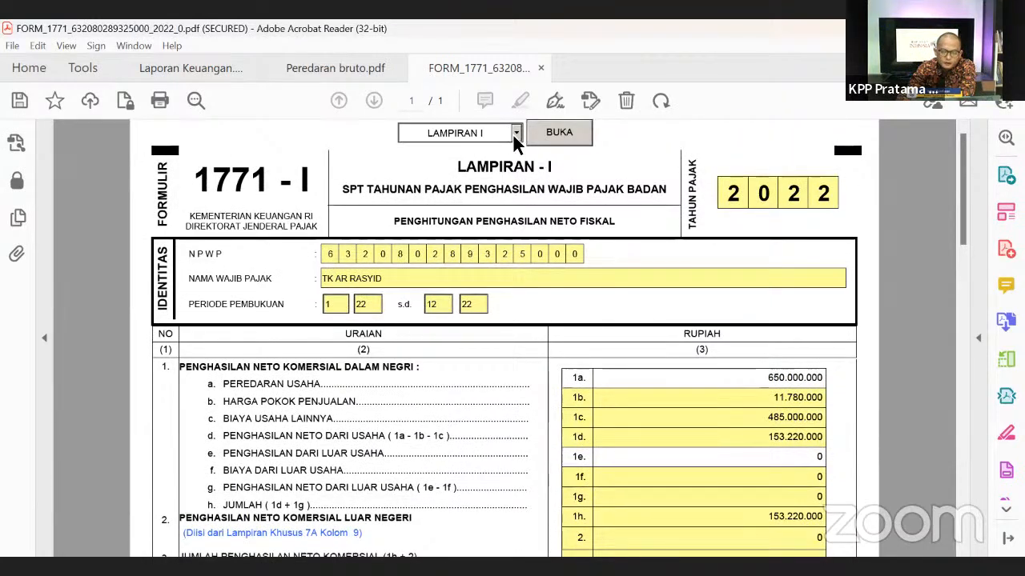
- Switch to the Lampiran IV final-tax sheet
click(516, 133)
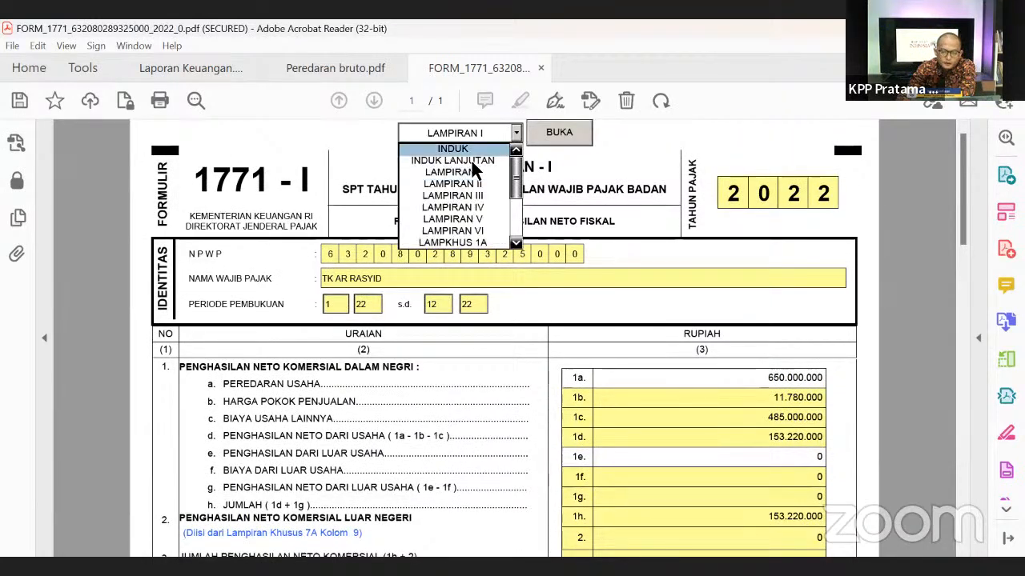
click(453, 207)
click(540, 138)
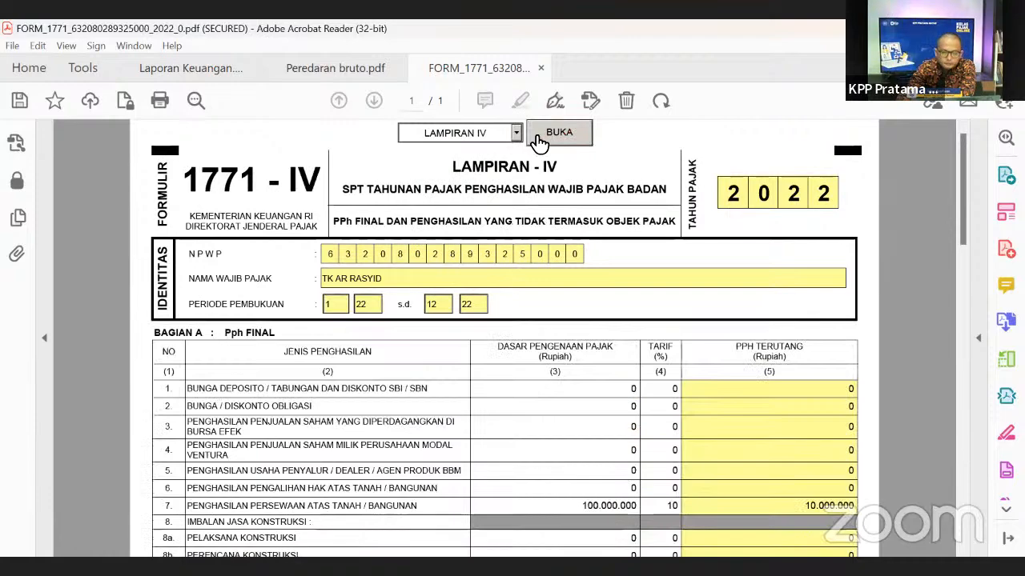
- Add a 'PEREDARAN BRUTO' row with tax base 10.000.000 and a 0,5% rate
scroll(686, 373, down, 8)
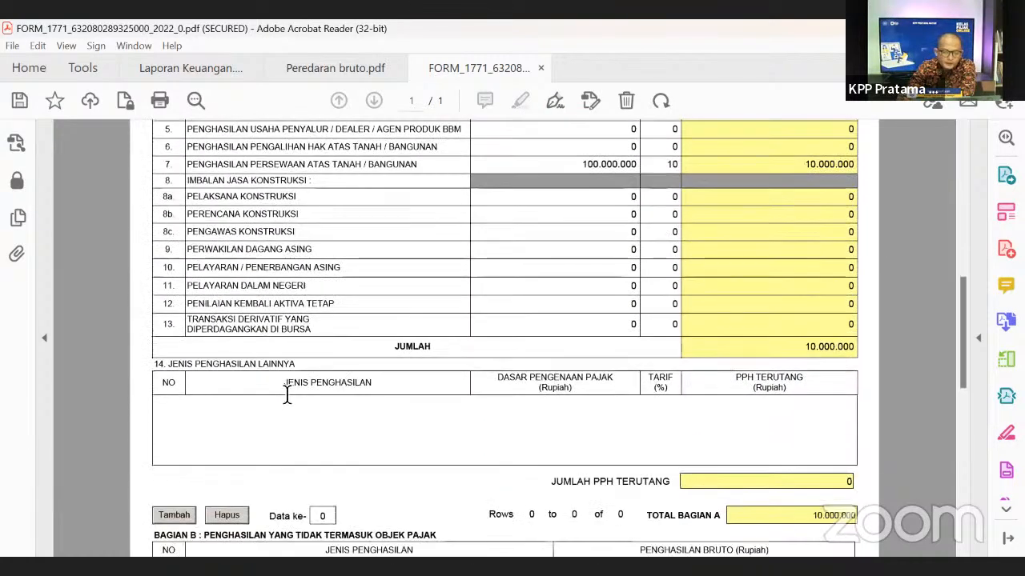
scroll(152, 368, down, 1)
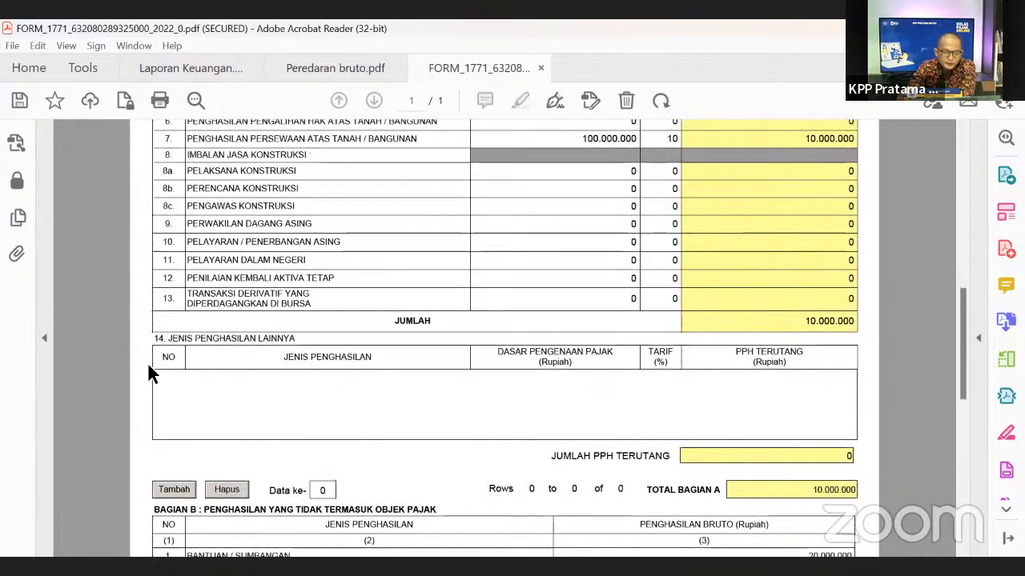
click(173, 489)
click(230, 383)
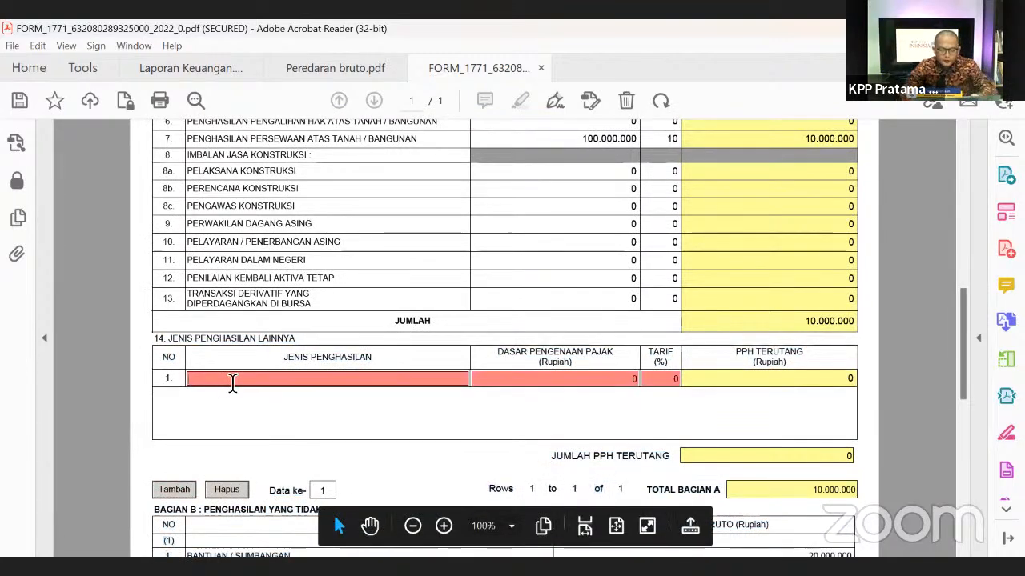
text(PEREDAR)
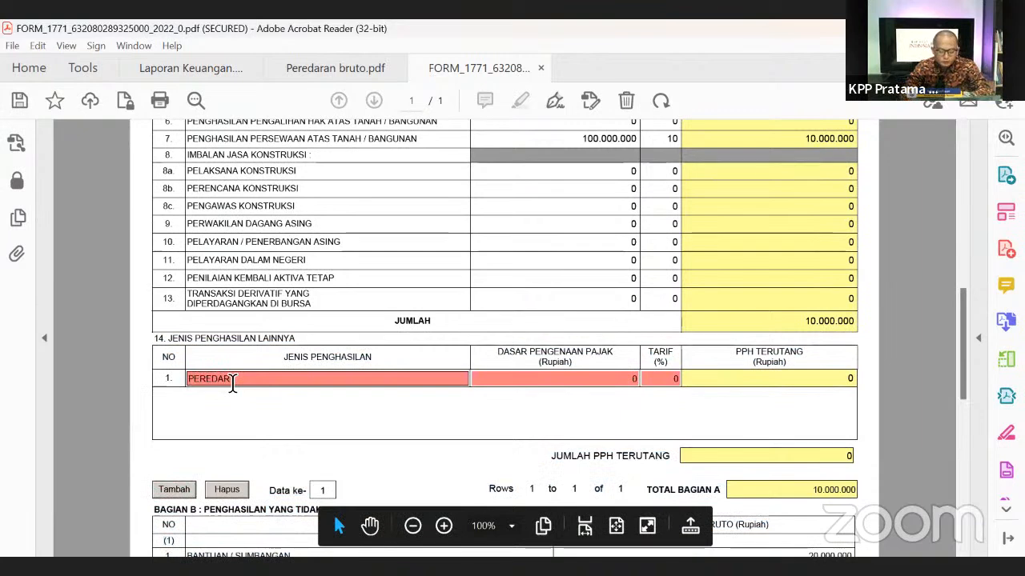
text(AN BRUTO)
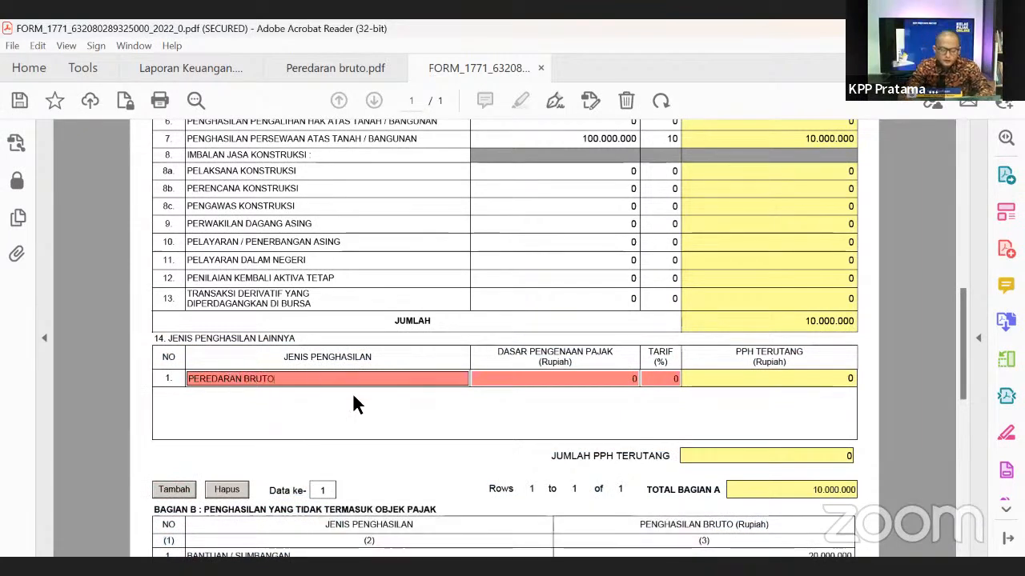
click(530, 376)
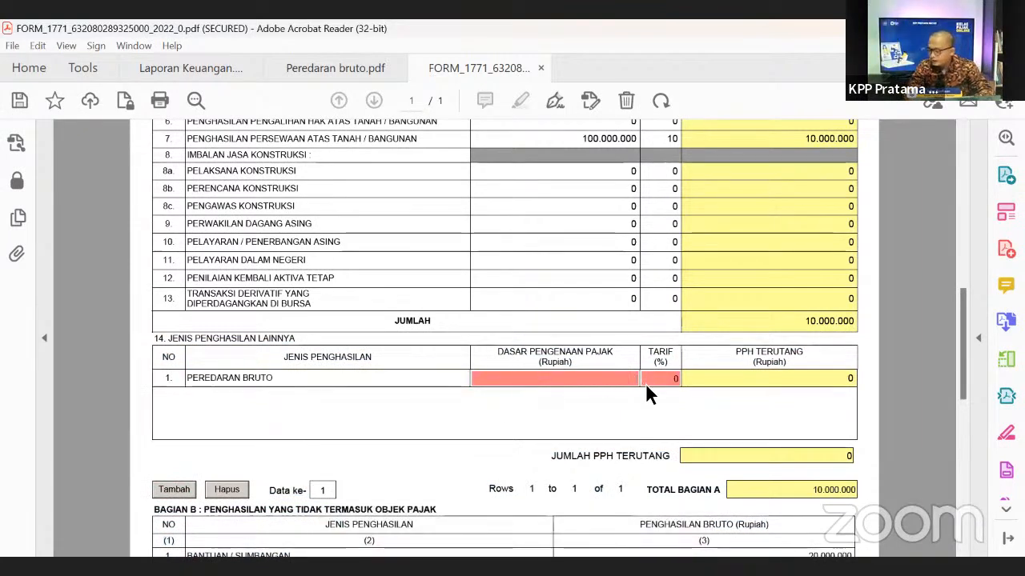
text(10)
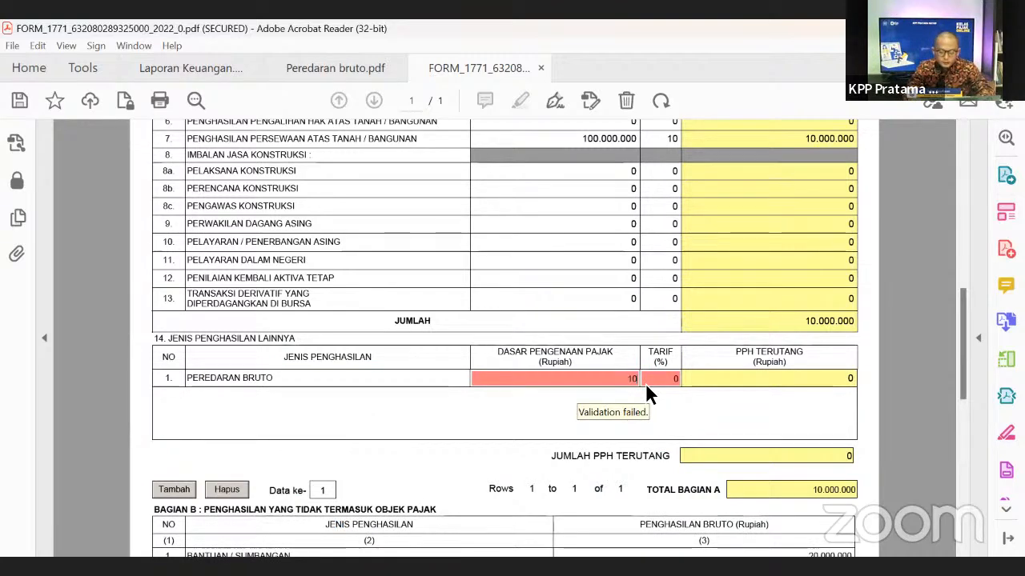
text(000000)
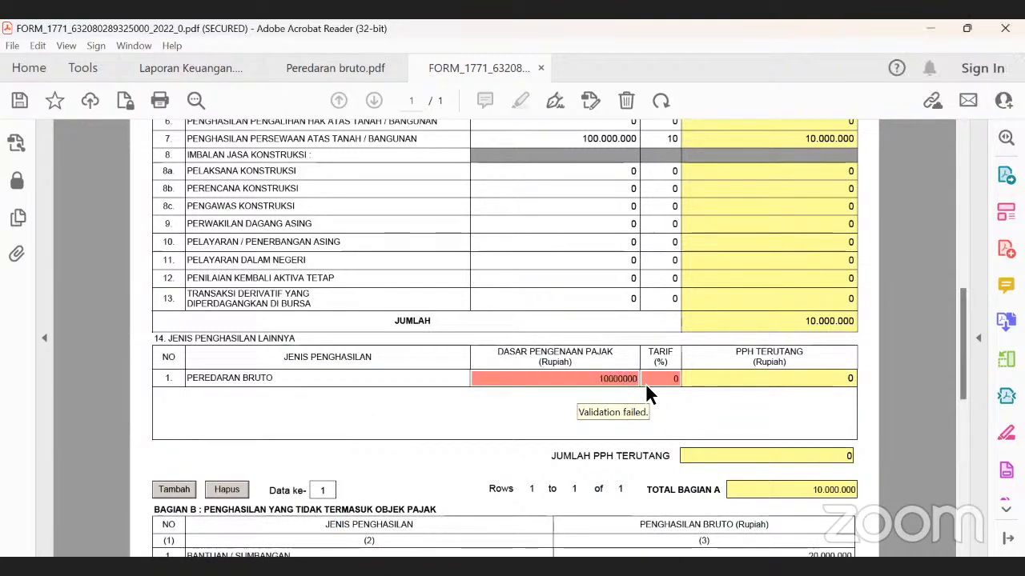
click(645, 383)
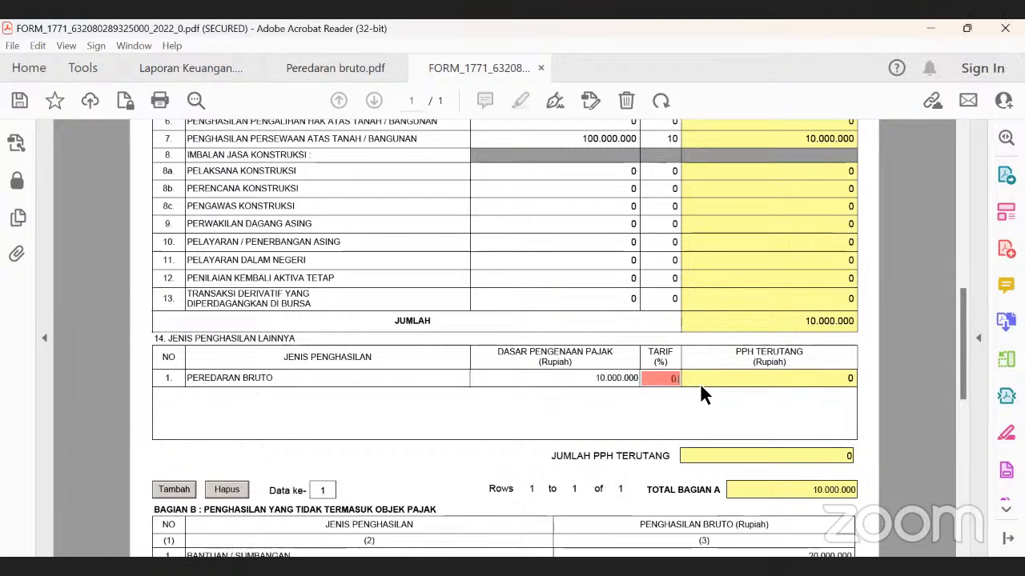
text(,5)
click(776, 399)
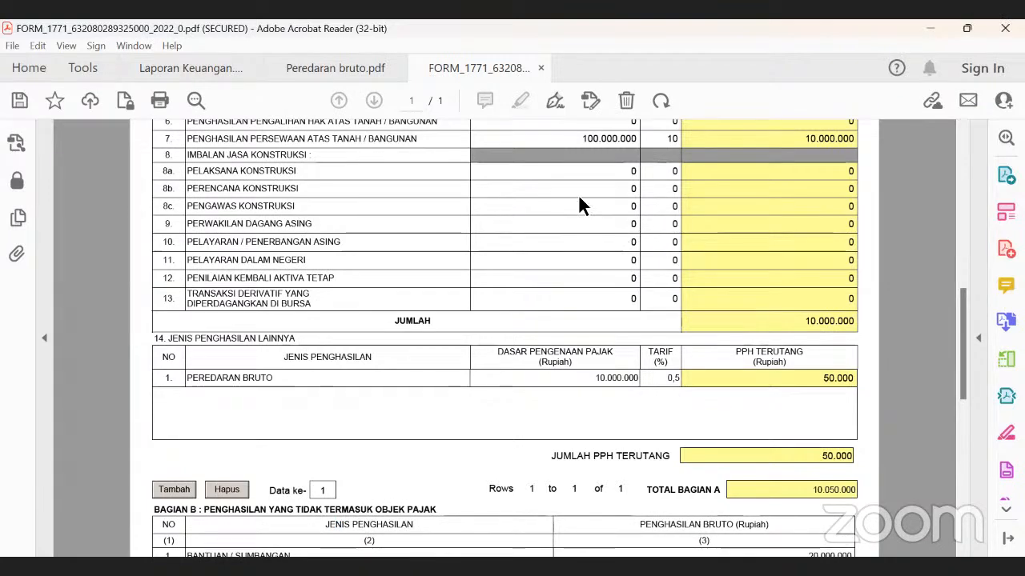
scroll(548, 156, up, 5)
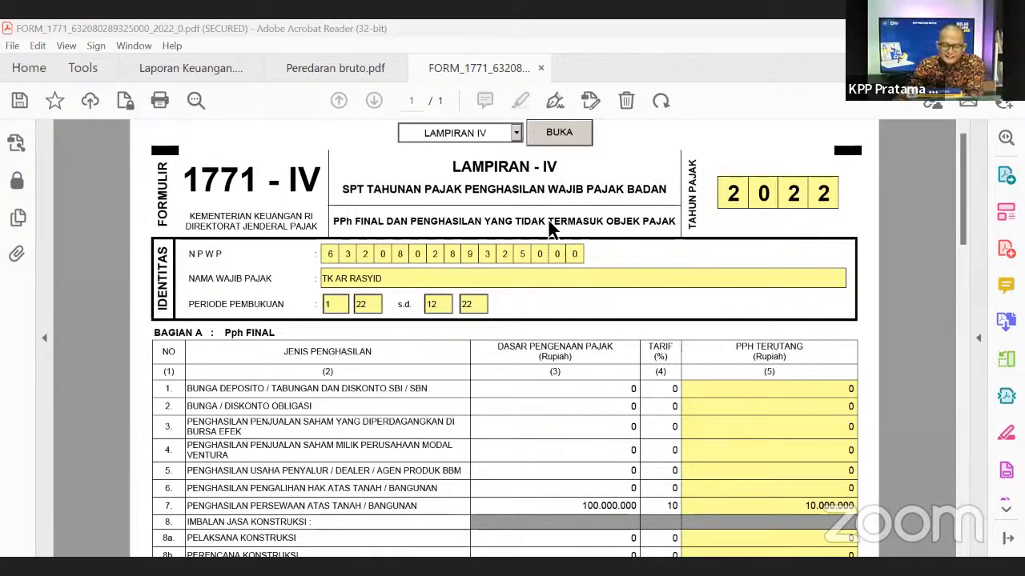
- Open the Lampiran II sheet from the sheet list
click(515, 133)
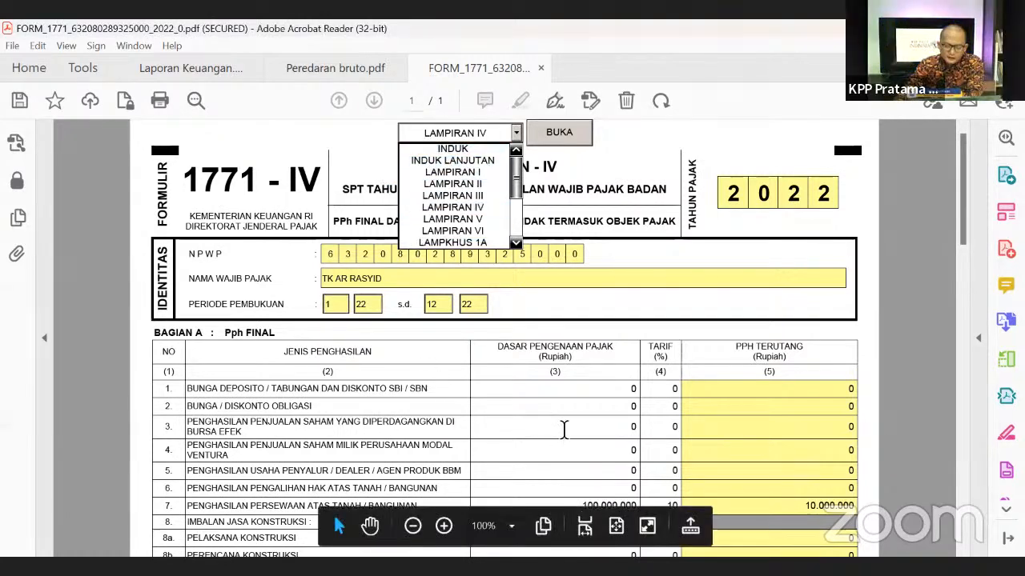
click(618, 312)
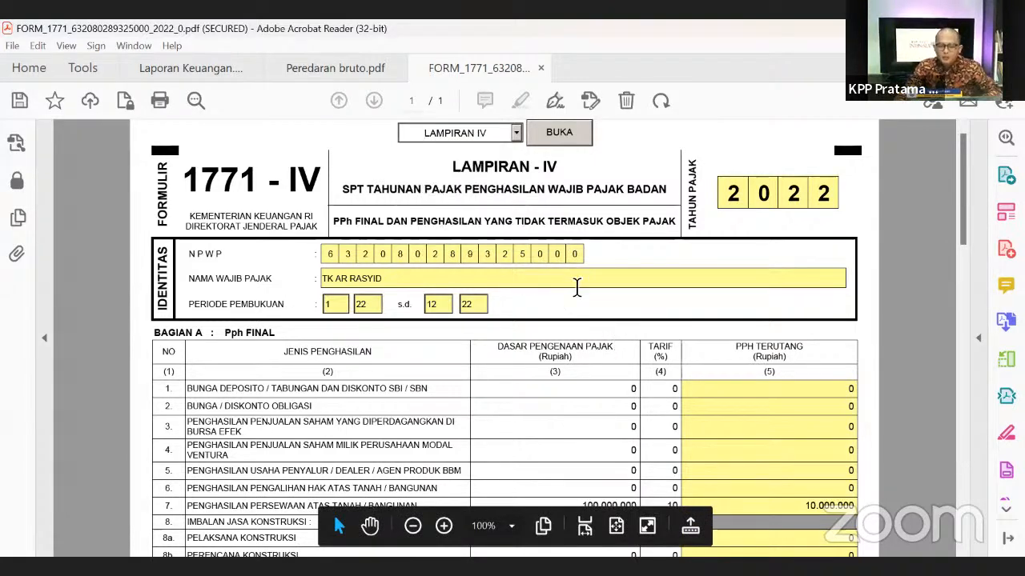
scroll(687, 368, down, 1)
scroll(568, 287, up, 1)
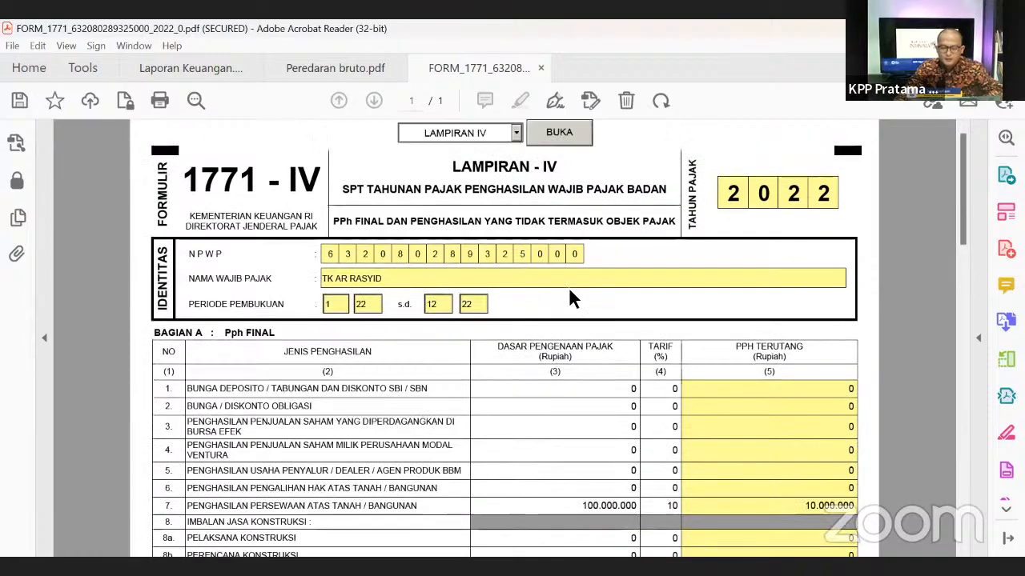
click(516, 134)
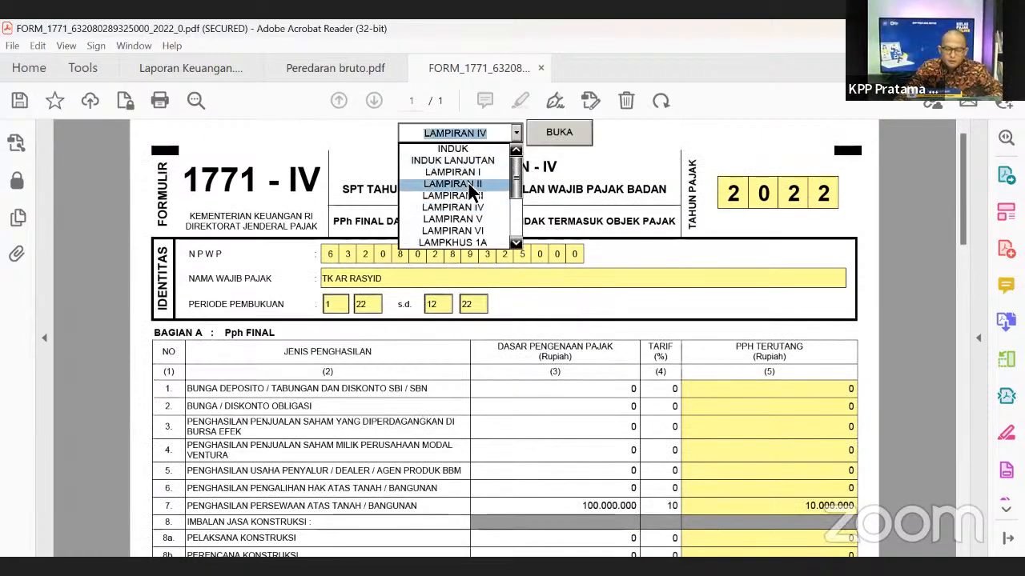
click(452, 184)
click(554, 132)
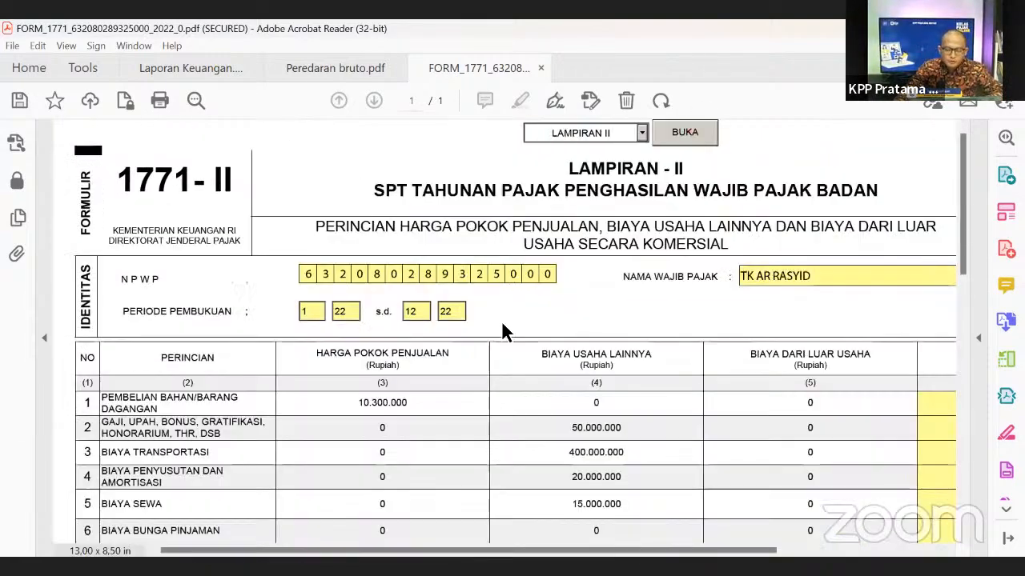
- Open Lampiran III and check the 3.000.000 PPh Potput amount
click(642, 133)
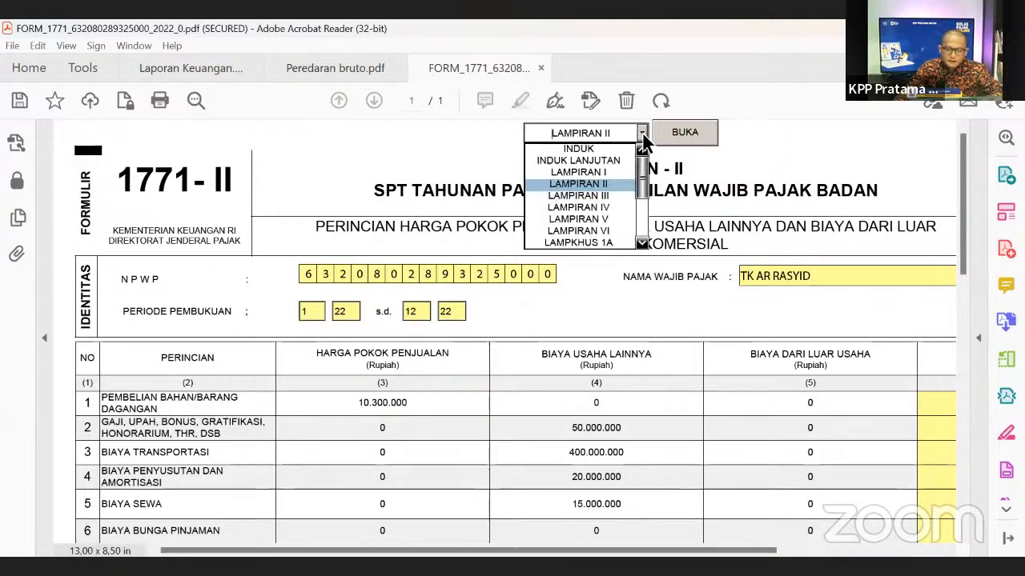
click(613, 194)
click(688, 134)
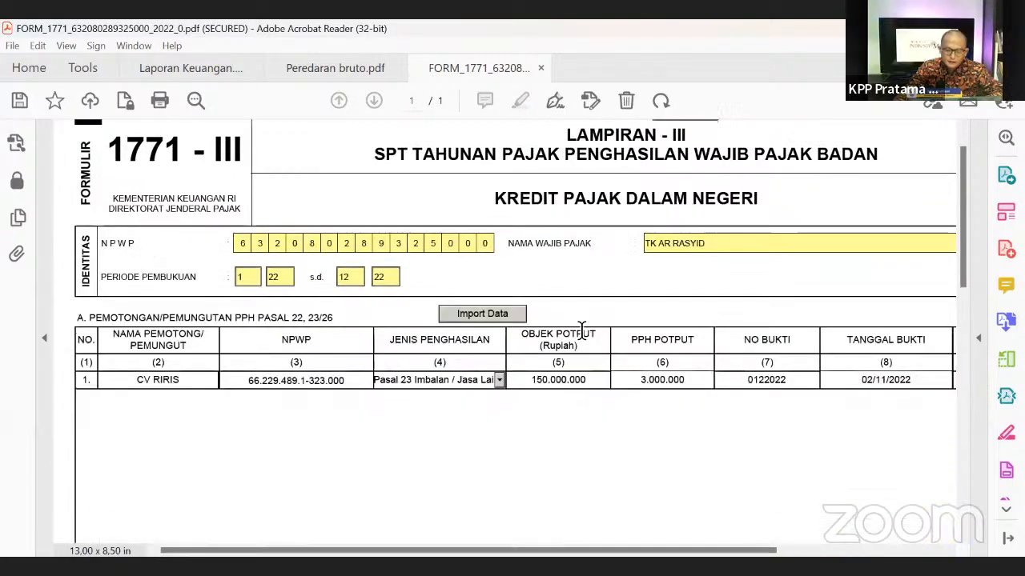
scroll(746, 325, down, 2)
click(640, 340)
click(678, 404)
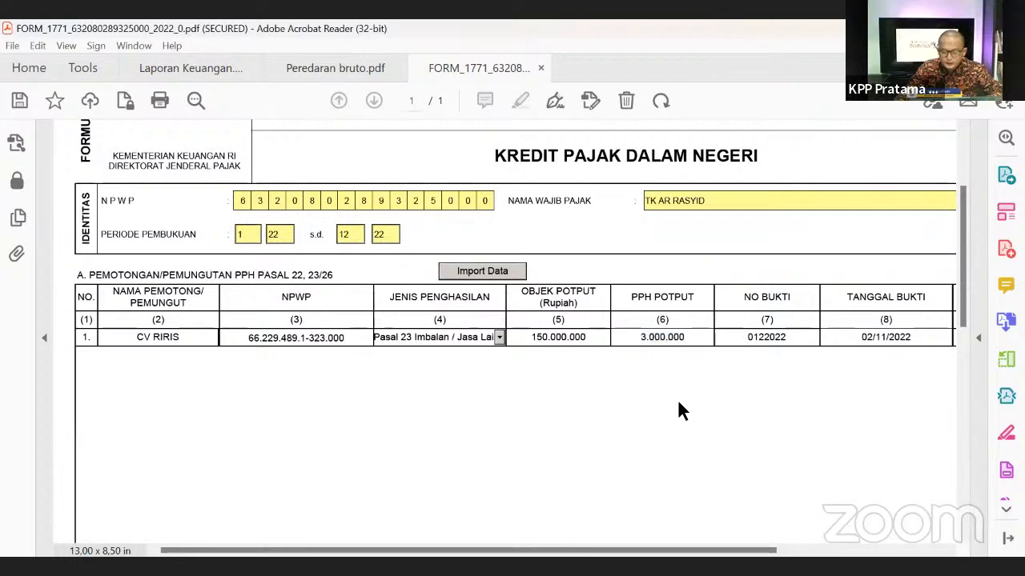
scroll(613, 361, up, 1)
scroll(613, 359, up, 1)
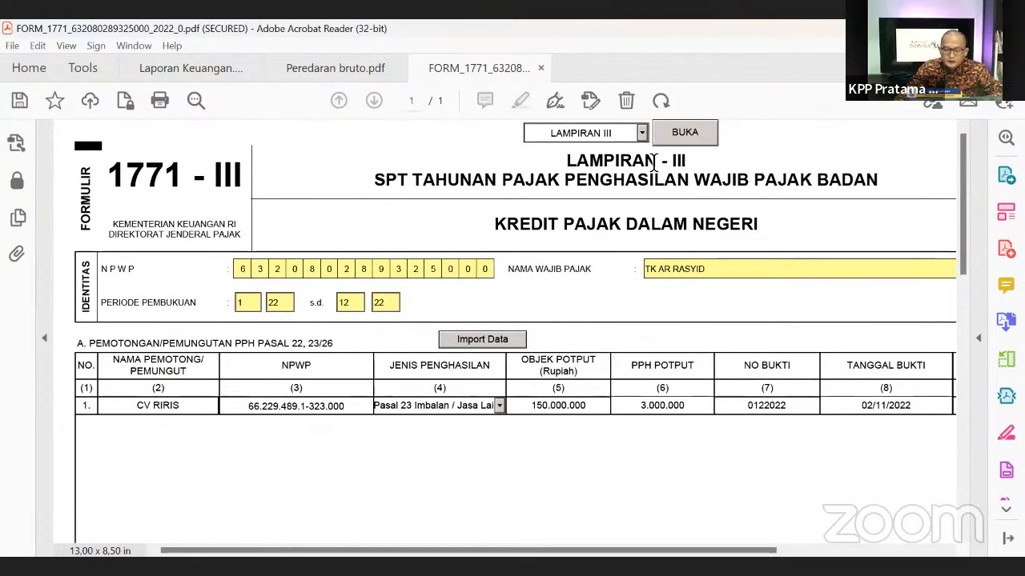
- Open Lampiran I and review the 153.220.000 net business income
click(642, 134)
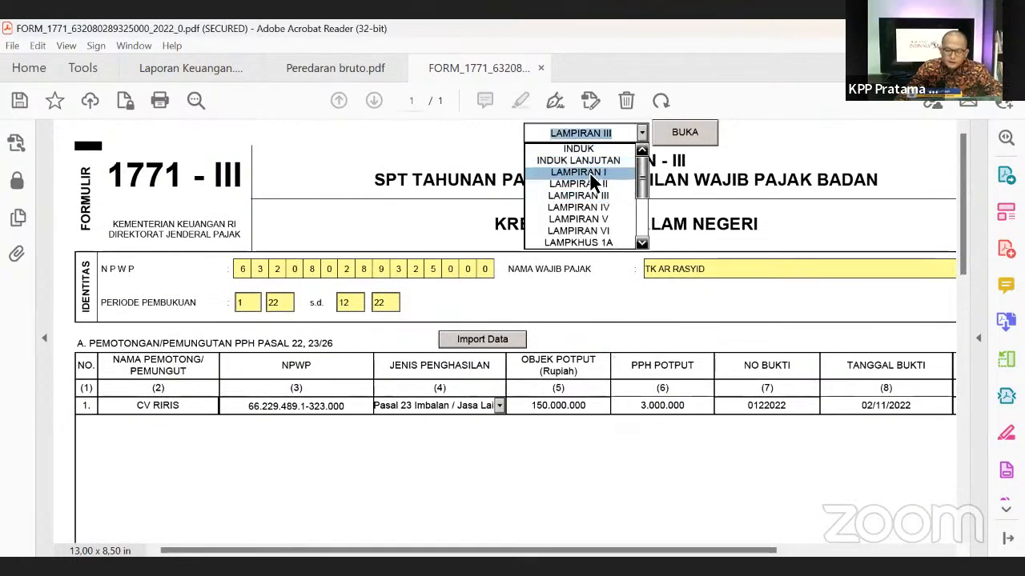
click(590, 174)
click(685, 133)
scroll(753, 392, down, 5)
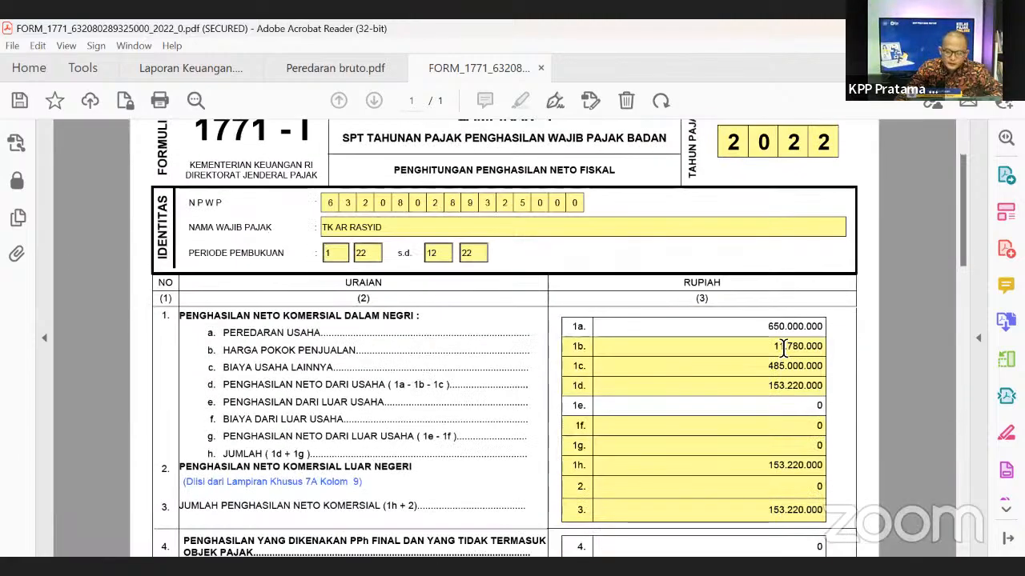
scroll(778, 349, down, 1)
scroll(768, 376, up, 3)
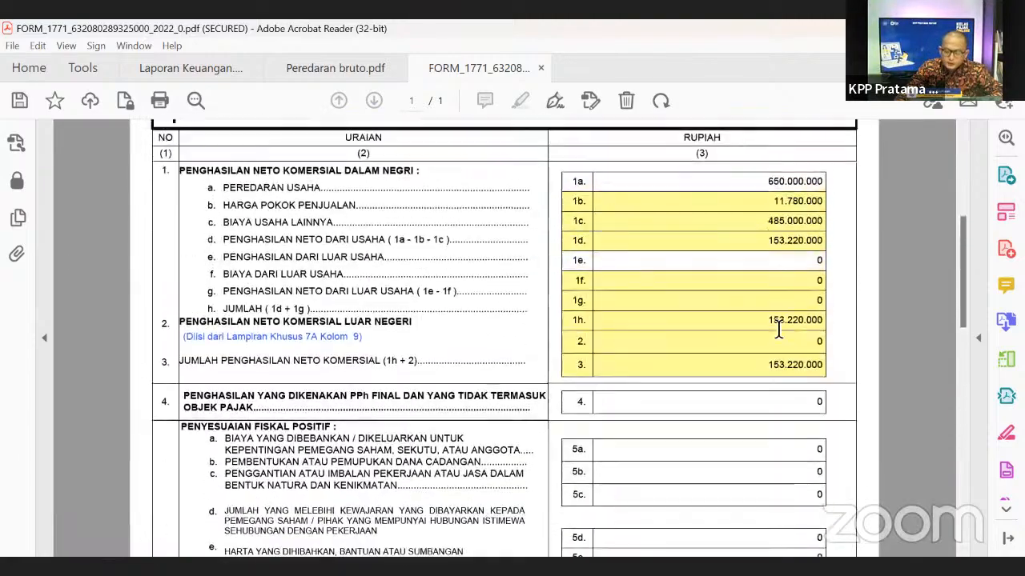
scroll(603, 213, up, 3)
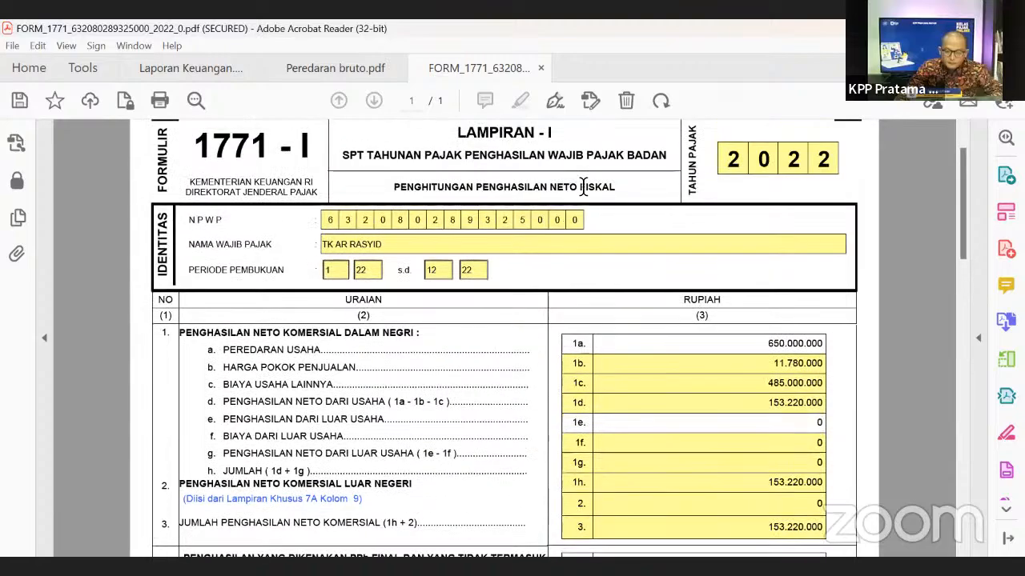
click(516, 133)
- Open the Induk form and review taxable income 153.220.000 and PPh owed 16.854.200
click(492, 148)
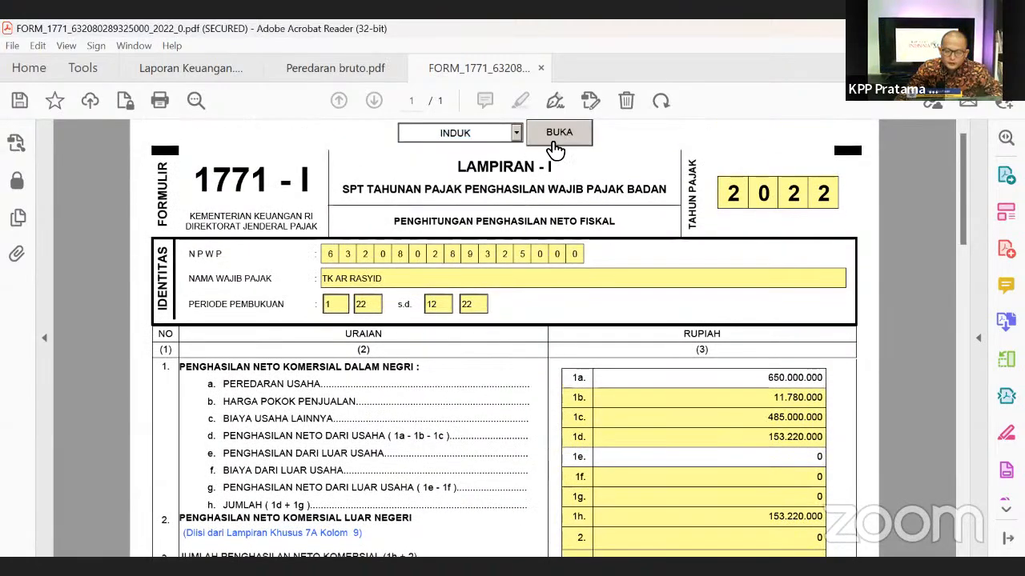
click(559, 134)
scroll(875, 366, down, 2)
scroll(875, 365, down, 3)
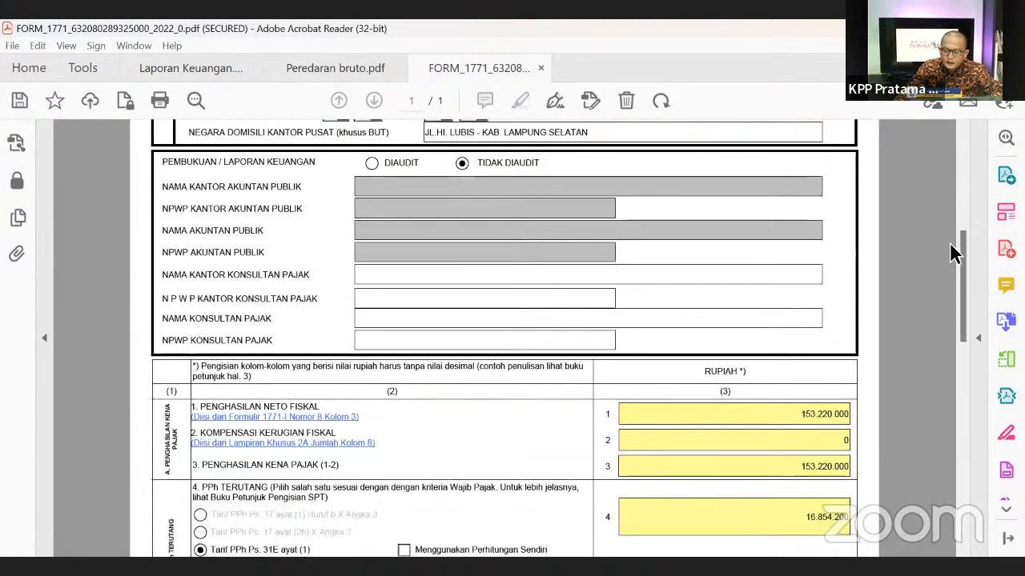
drag(963, 253, 941, 398)
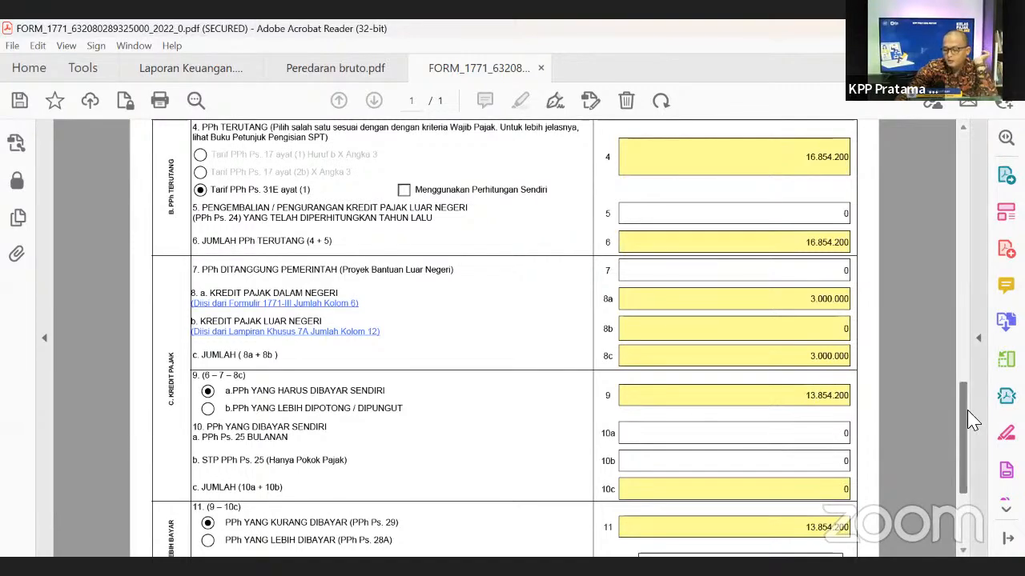
drag(971, 424, 939, 169)
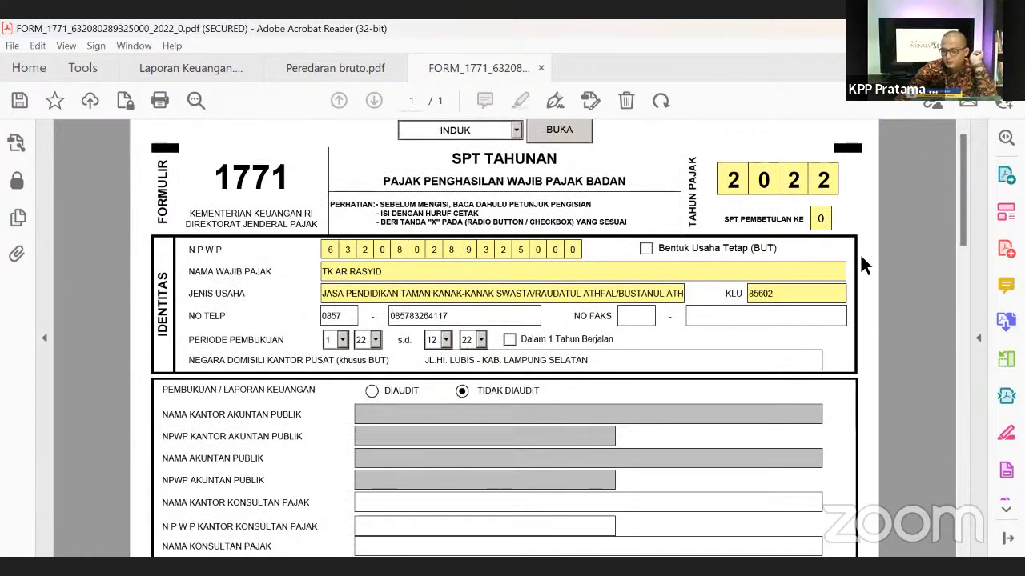
drag(960, 175, 987, 335)
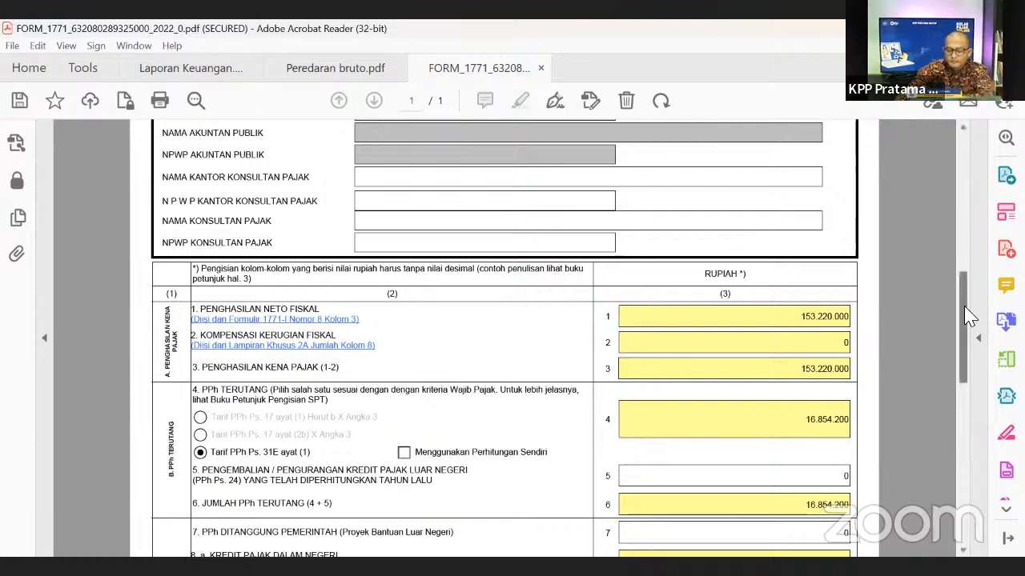
- Review the remaining Induk totals, including 13.854.200 underpaid, and return to the top
scroll(953, 267, up, 2)
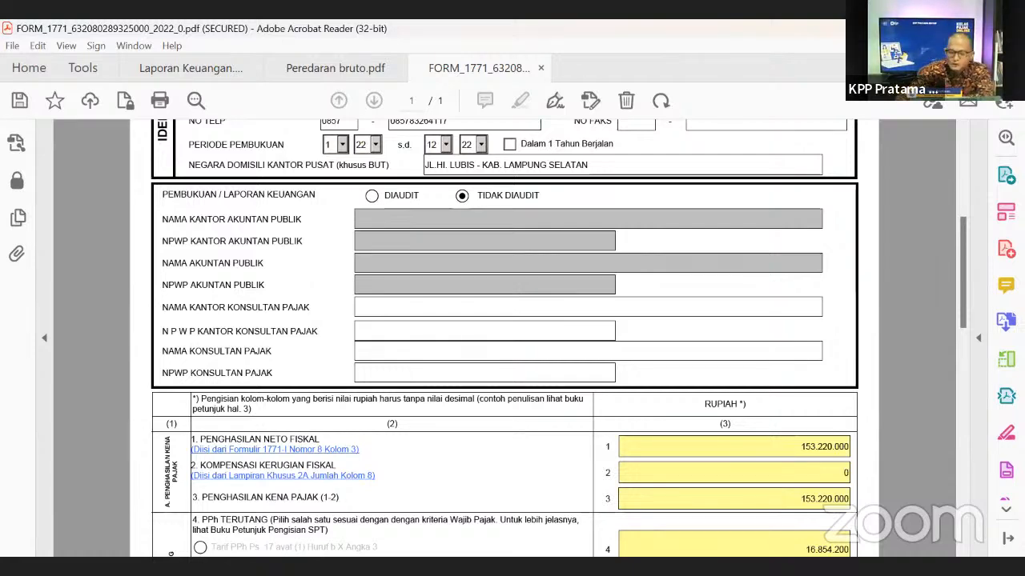
scroll(875, 362, down, 3)
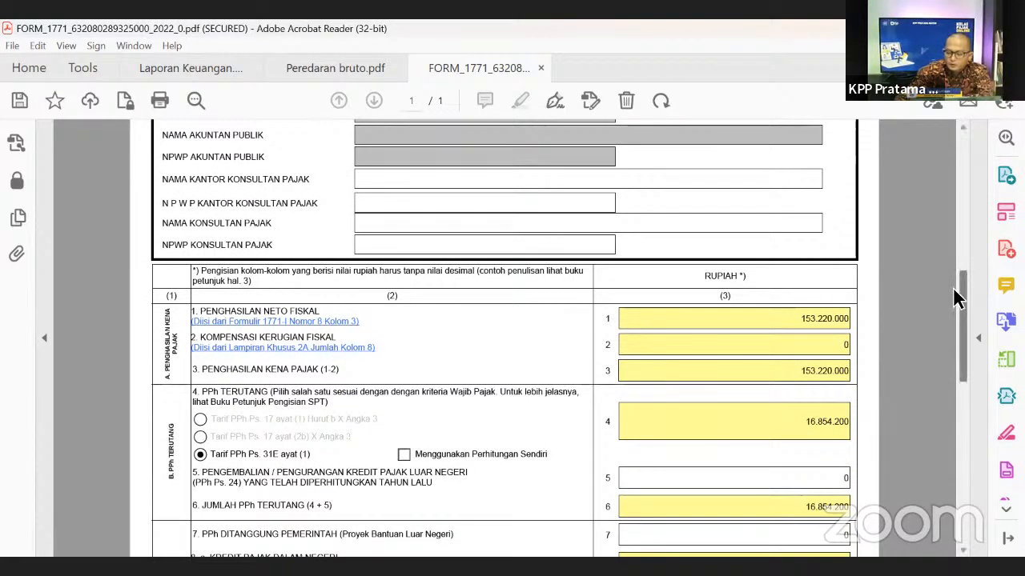
scroll(801, 464, down, 3)
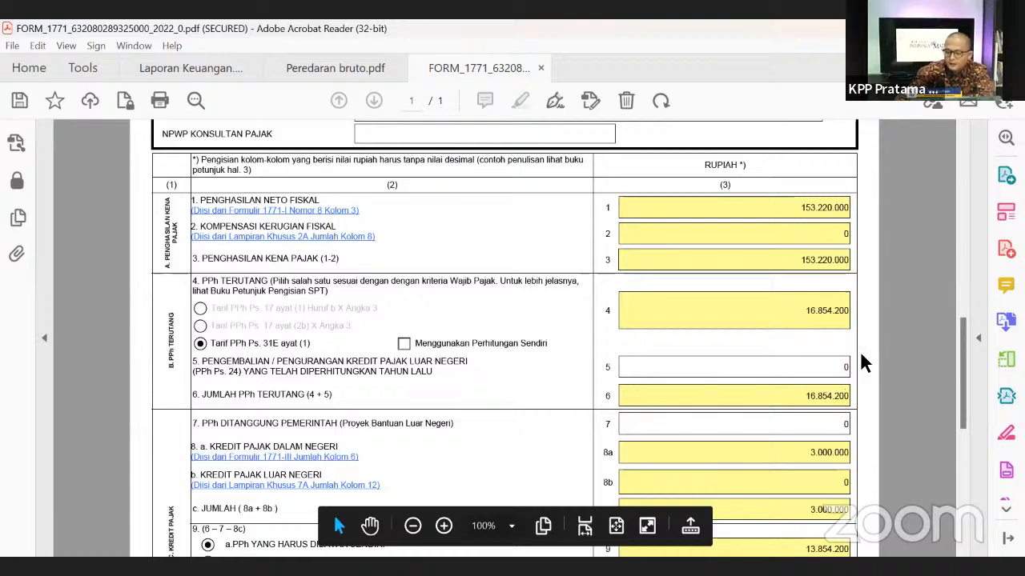
drag(961, 334, 969, 355)
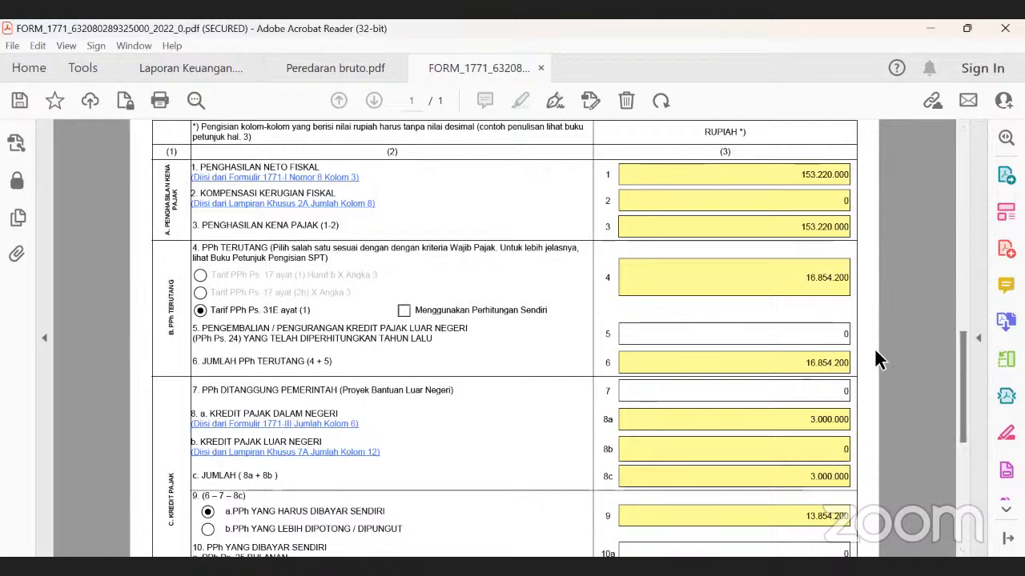
scroll(881, 360, down, 5)
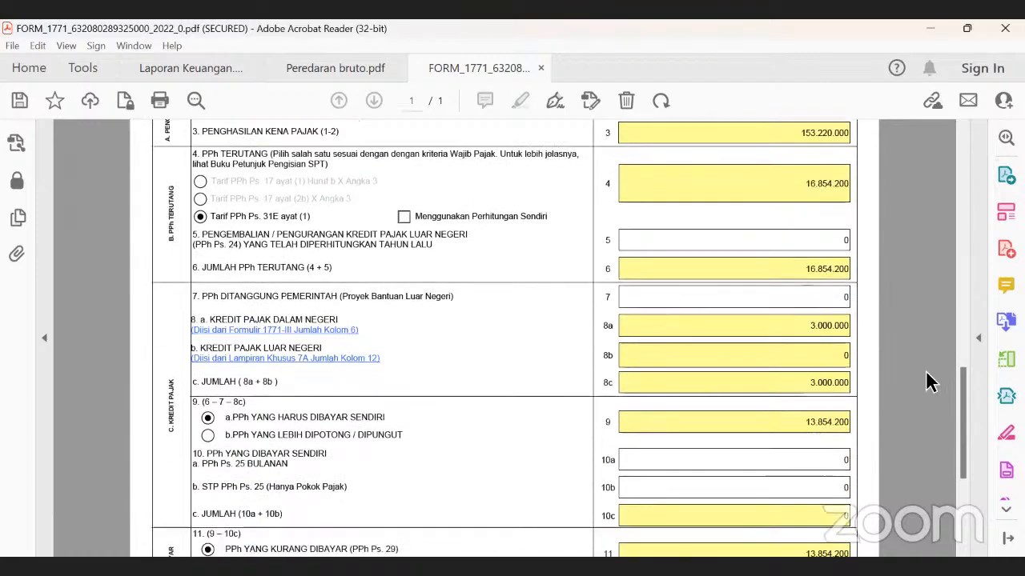
scroll(915, 378, up, 5)
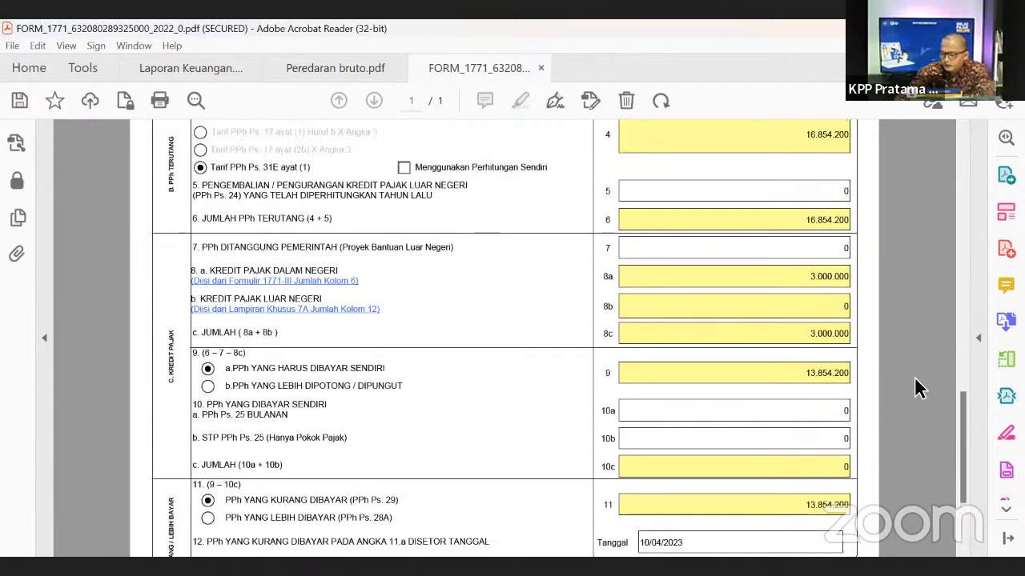
scroll(916, 382, up, 2)
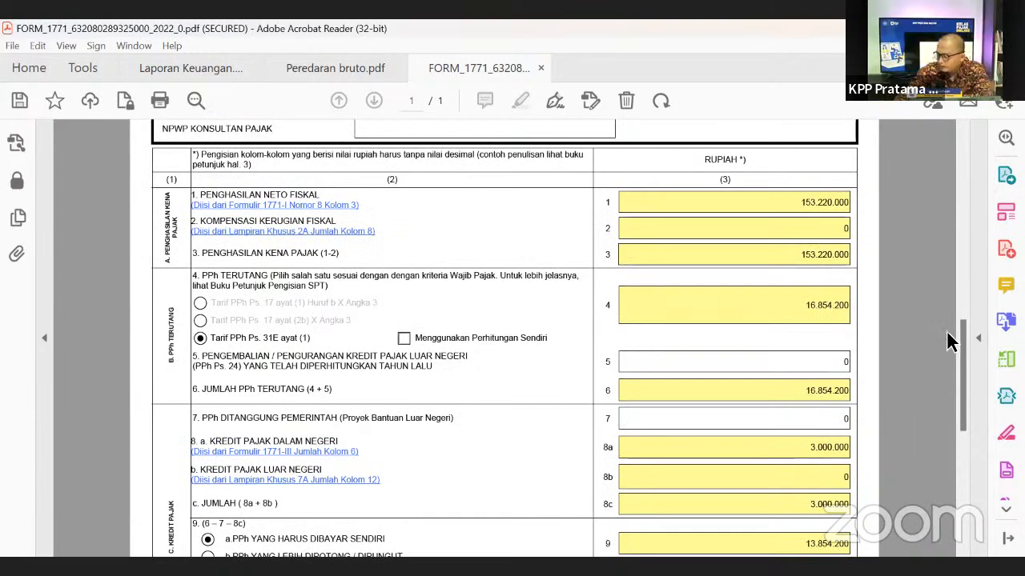
drag(962, 363, 972, 171)
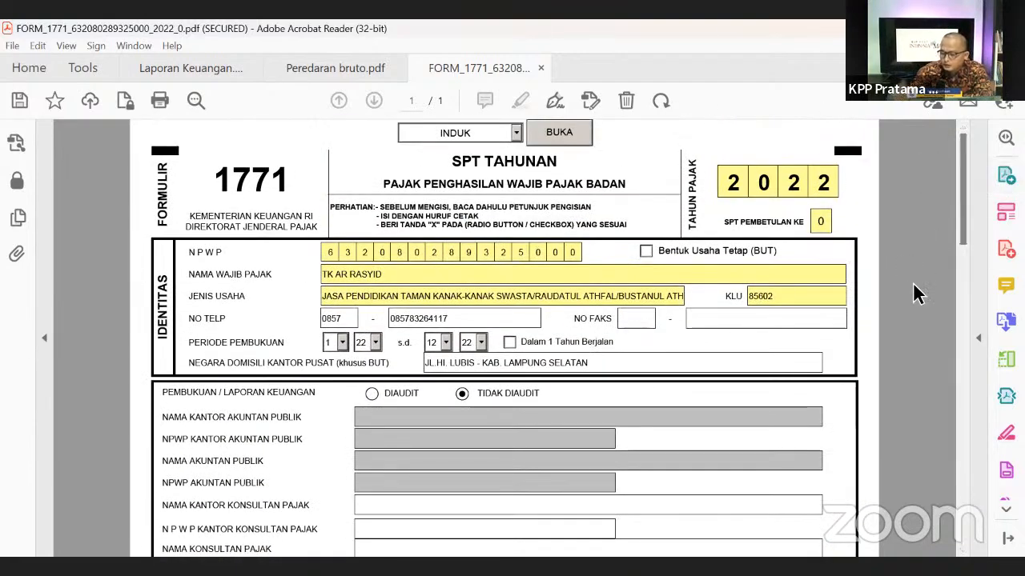
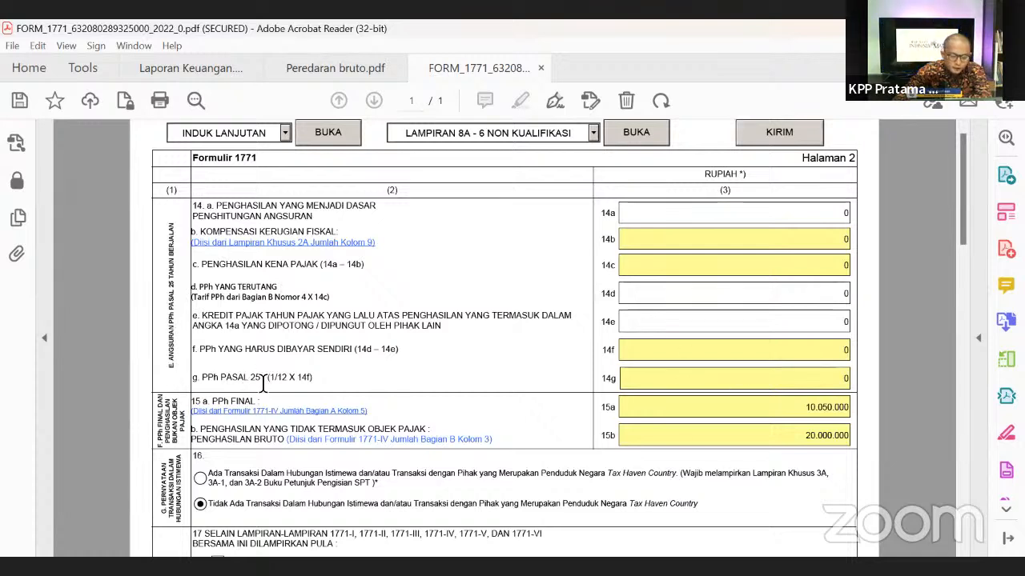
- Highlight rows 14g to 16, showing final PPh 10.050.000 (15a) and non-object income 20.000.000 (15b)
drag(231, 377, 866, 368)
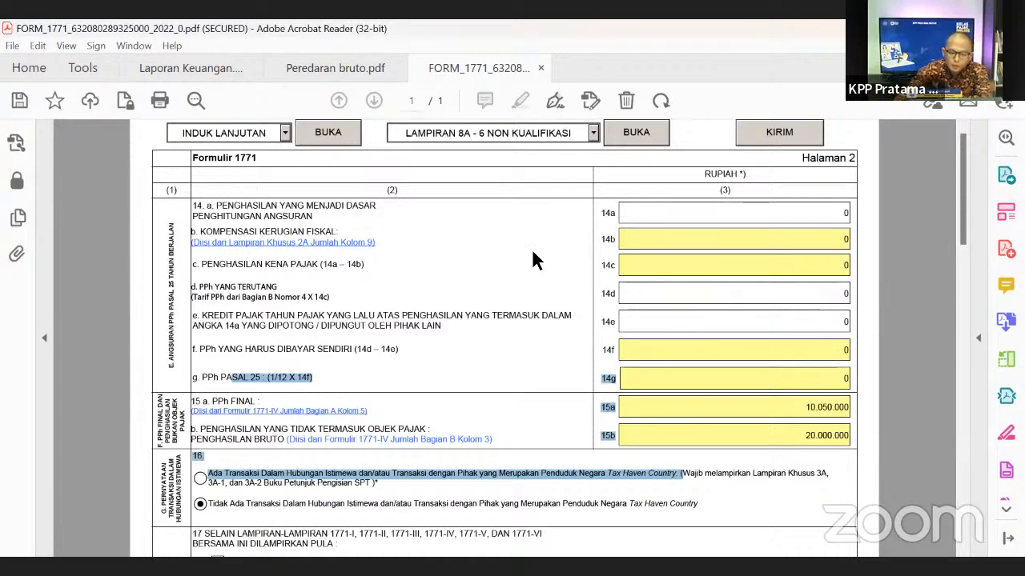
- Switch the e-Form to the LAMPIRAN I section
click(284, 132)
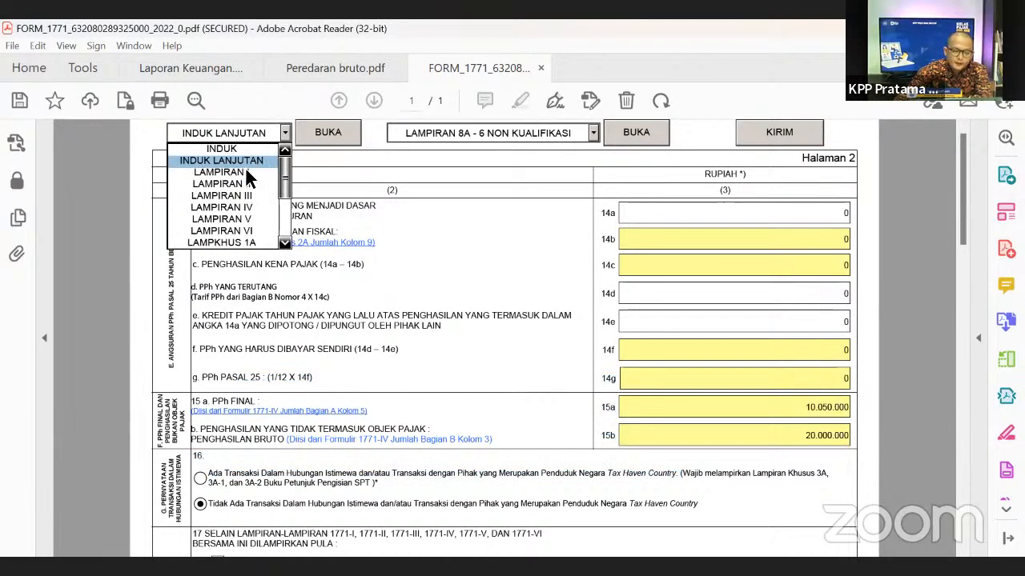
click(245, 168)
click(319, 134)
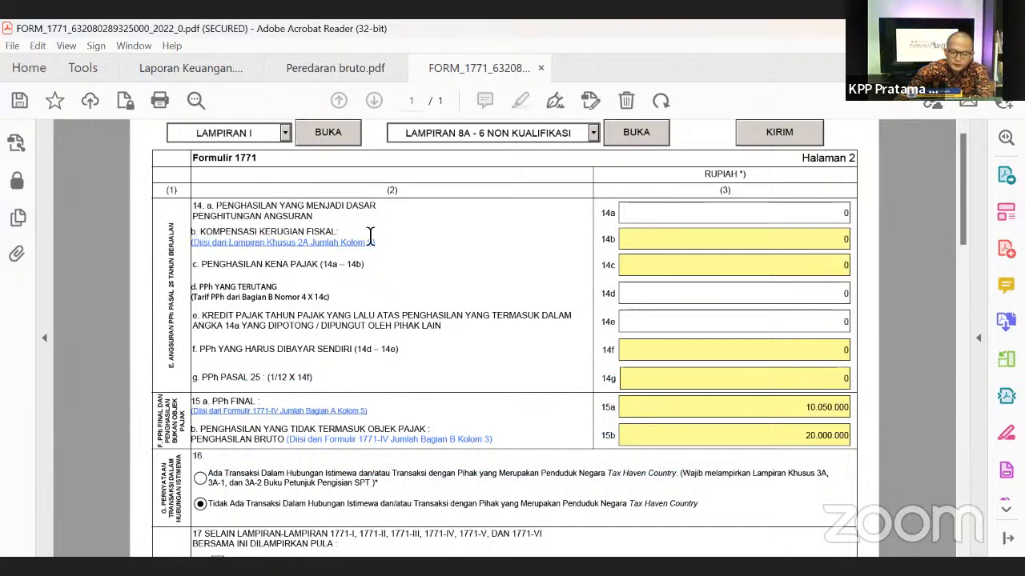
- Scroll through Lampiran 1771-I to row 8 and back, checking line 1d's 153.220.000
scroll(831, 407, down, 4)
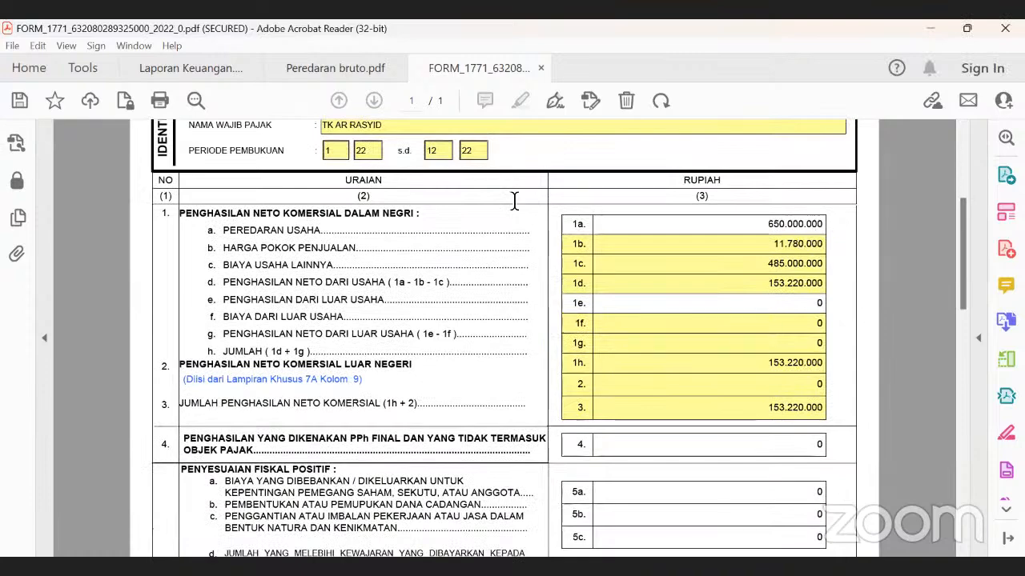
scroll(721, 300, down, 5)
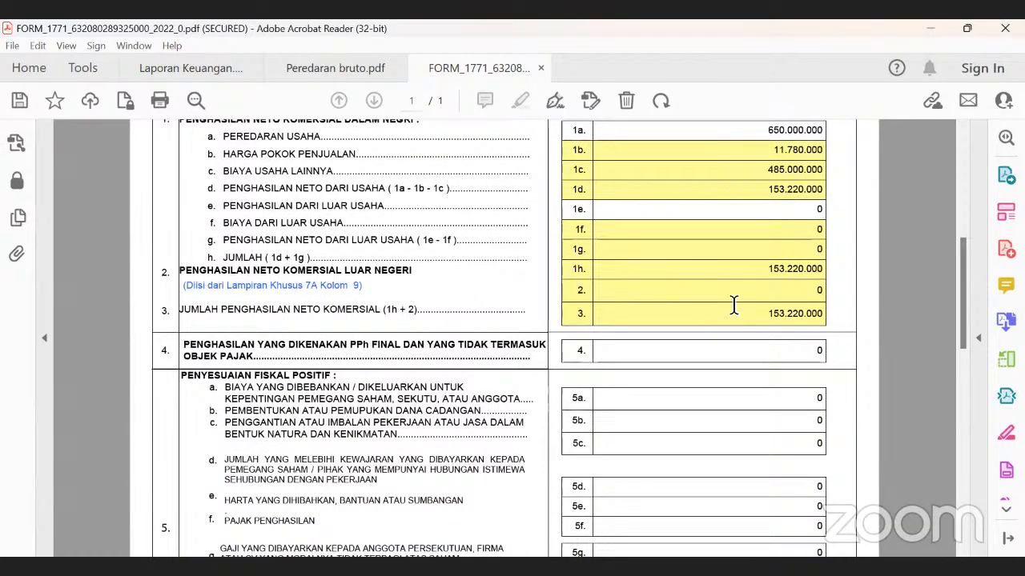
scroll(757, 318, down, 8)
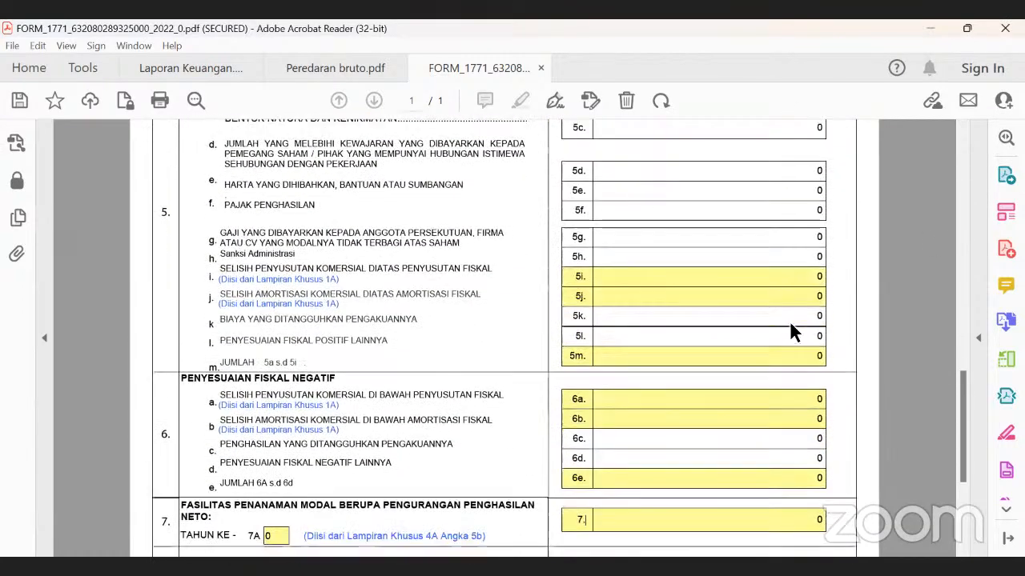
scroll(799, 289, down, 1)
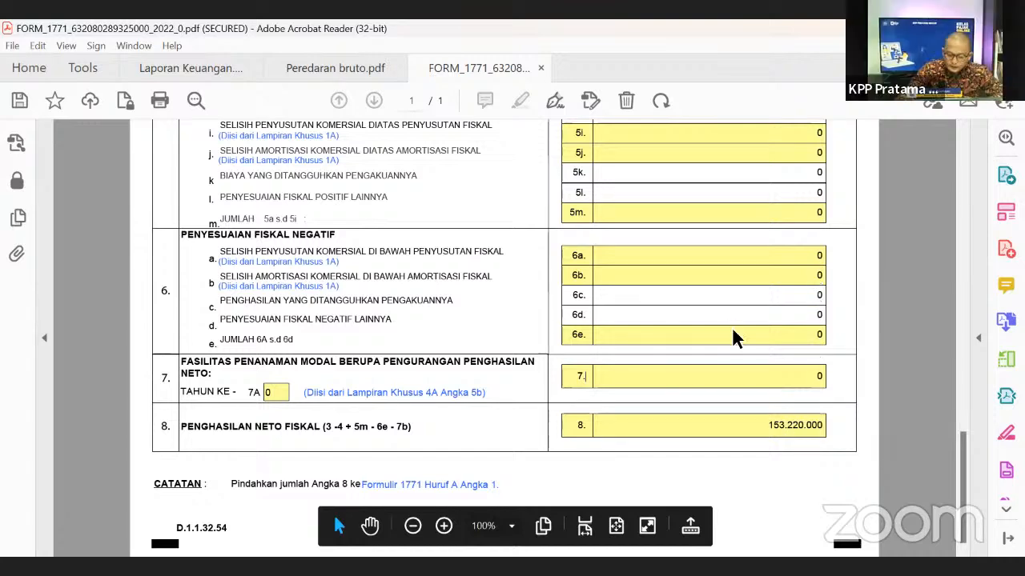
scroll(530, 295, up, 2)
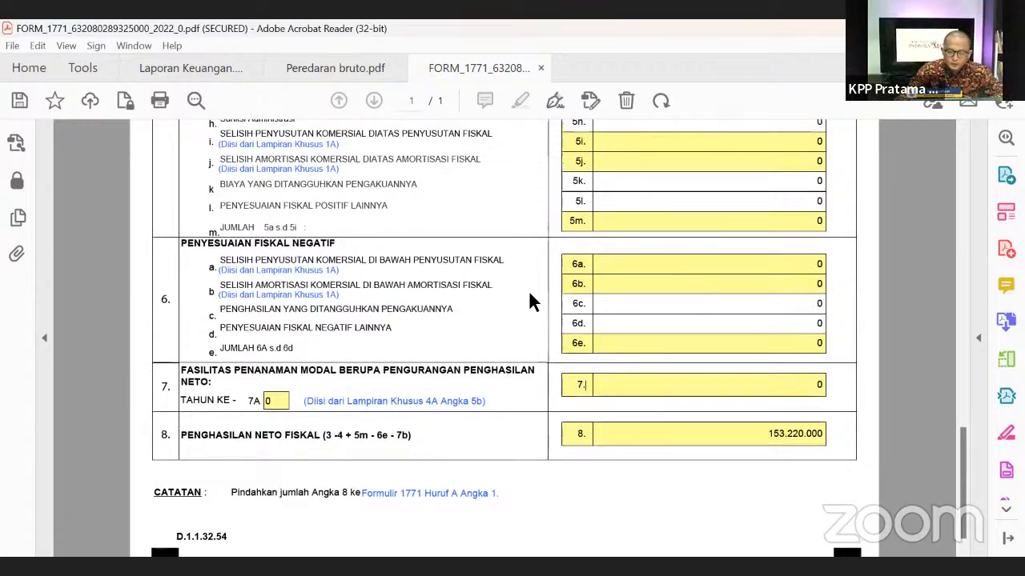
scroll(529, 295, up, 6)
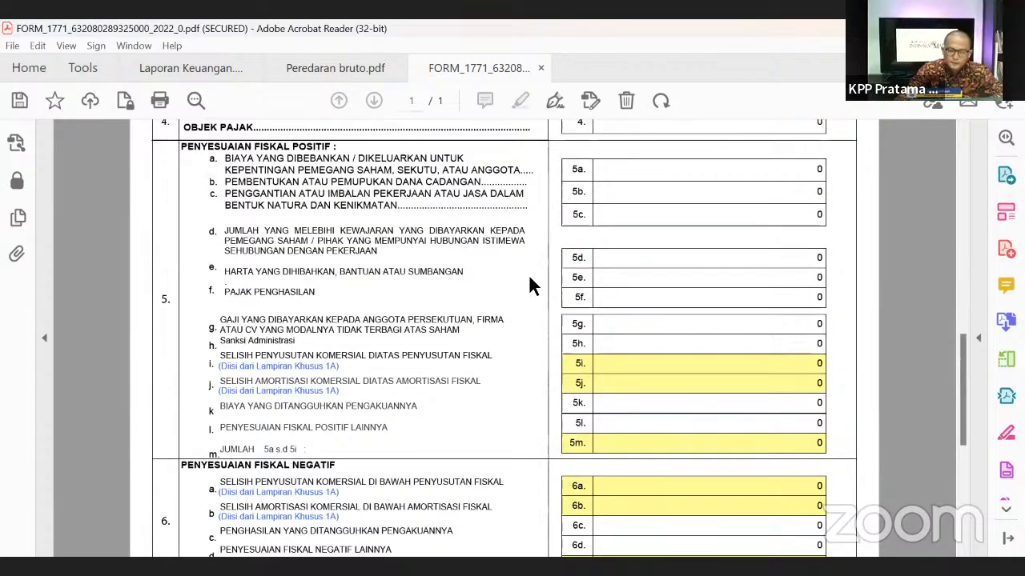
scroll(532, 255, up, 11)
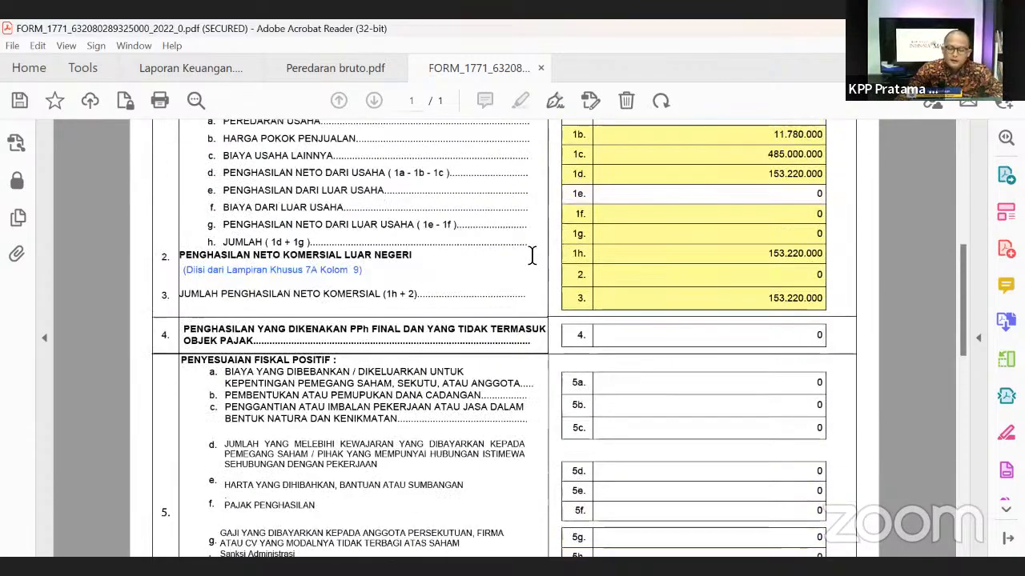
scroll(532, 254, up, 4)
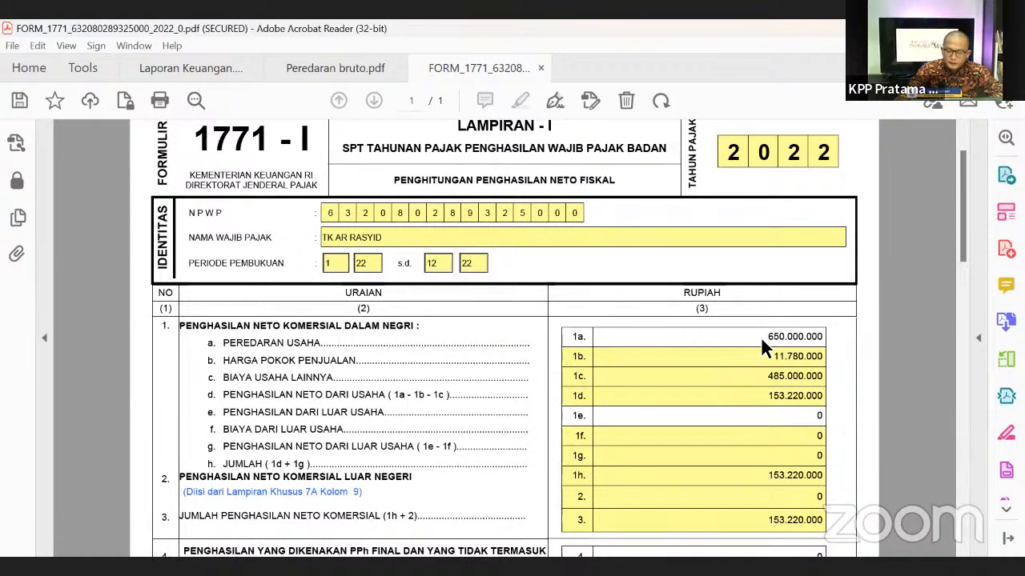
- Recheck the 153.220.000 penghasilan neto fiskal on line 8, then return to the page top
scroll(847, 321, down, 1)
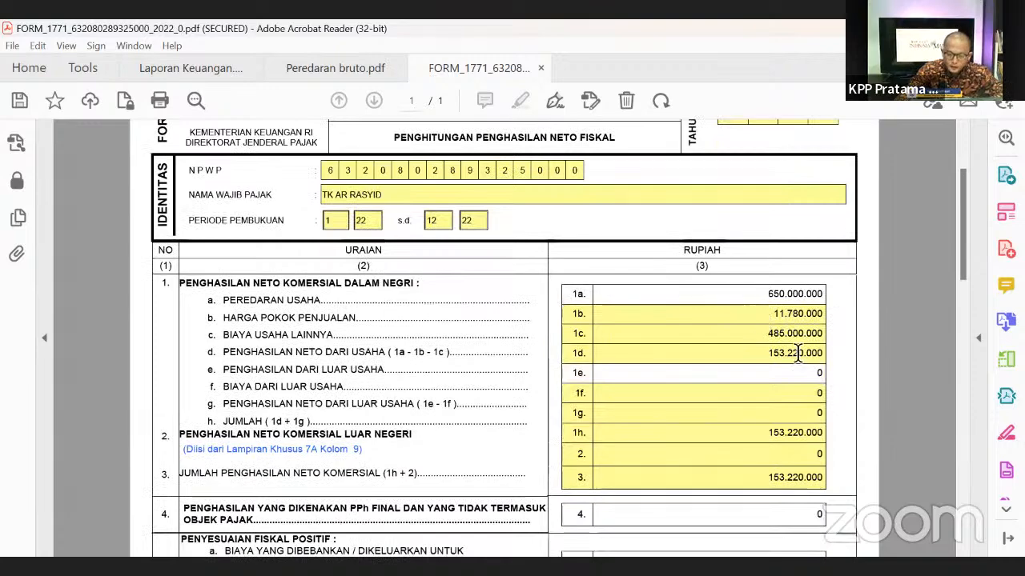
scroll(813, 380, down, 4)
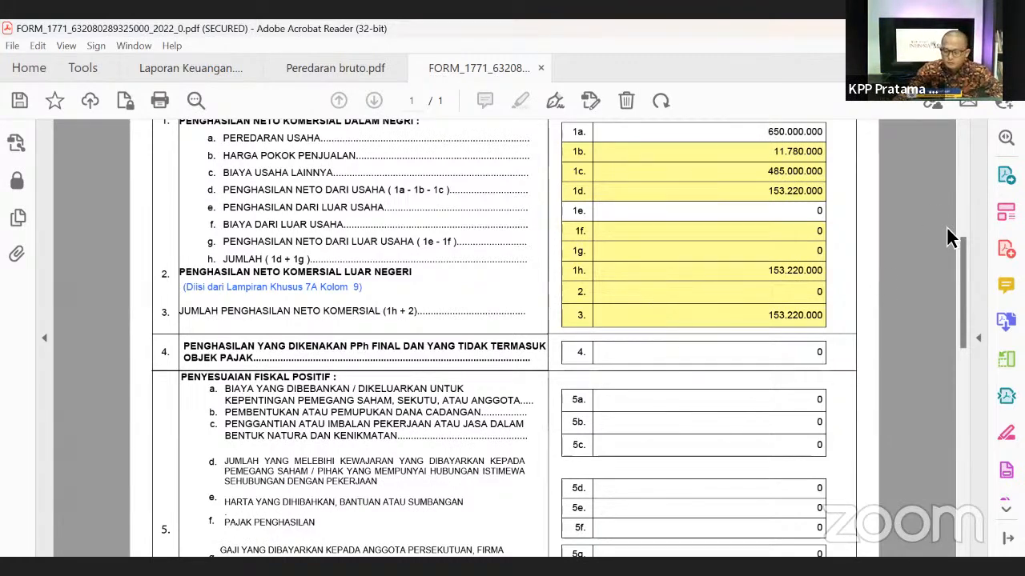
scroll(948, 273, down, 10)
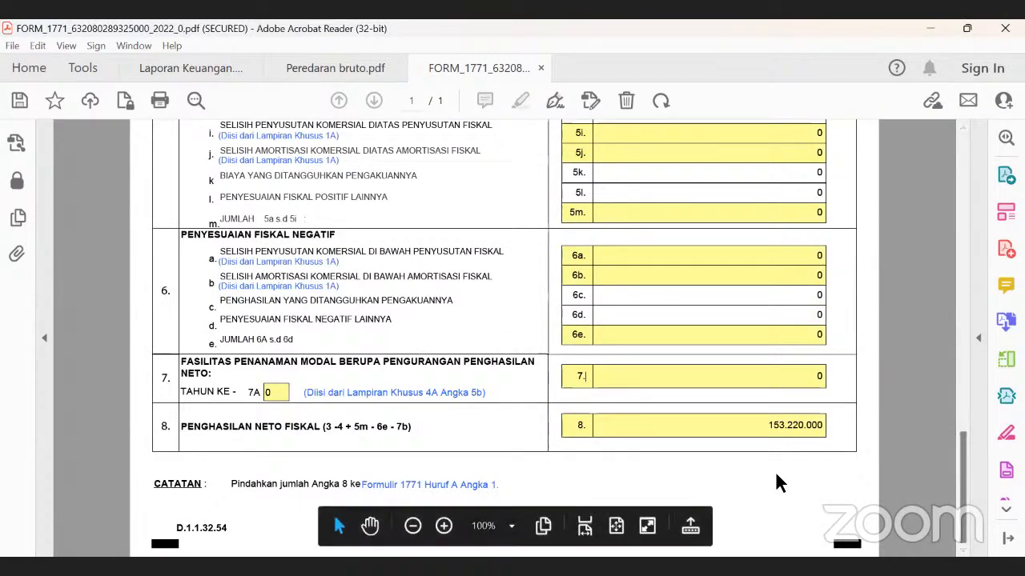
mouse_move(965, 441)
mouse_down()
mouse_move(960, 143)
mouse_move(956, 438)
mouse_up()
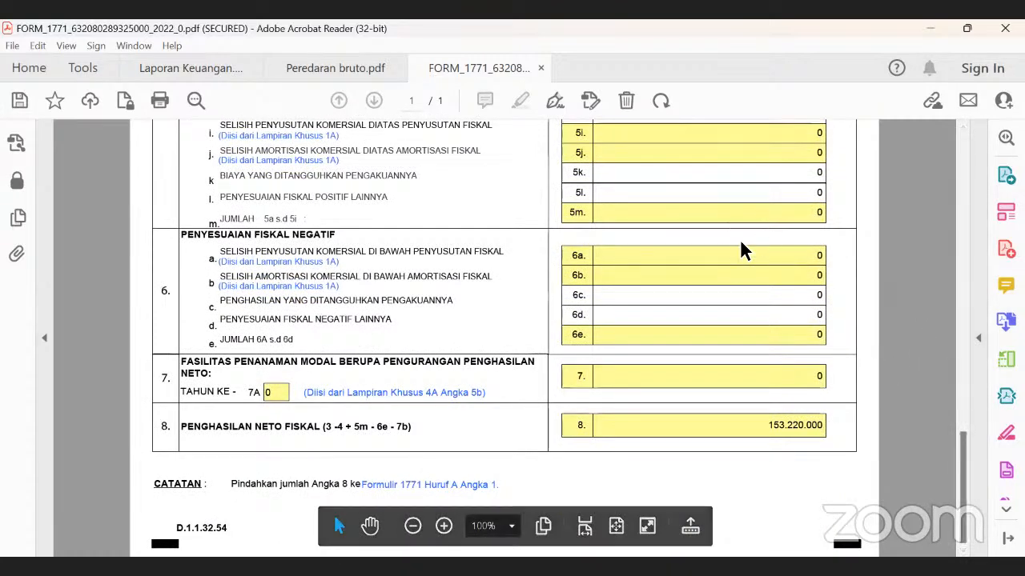
drag(965, 451, 964, 165)
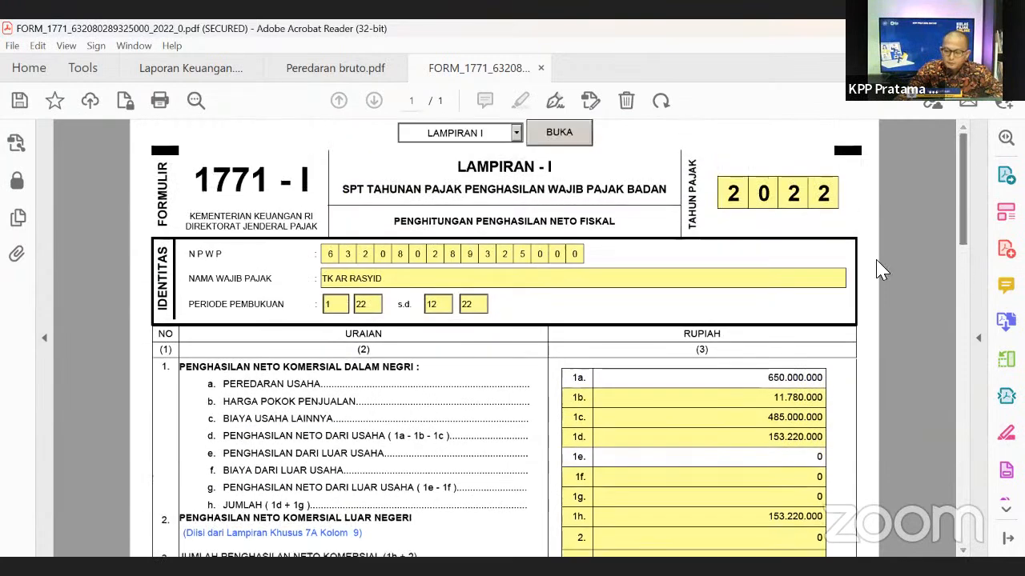